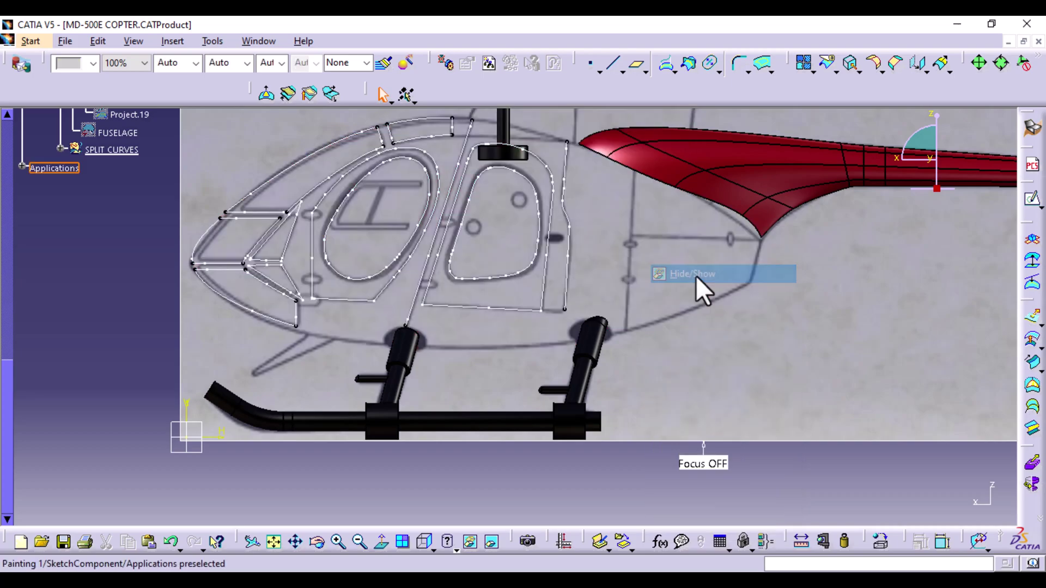
- Insert a geometrical set named 3D CORNERS under Geometrical Set.1 and make it the active work object
mouse_move(584, 316)
middle_down()
mouse_move(677, 362)
mouse_move(414, 440)
mouse_move(397, 432)
mouse_move(412, 297)
mouse_move(436, 290)
mouse_move(643, 355)
mouse_move(684, 224)
middle_up()
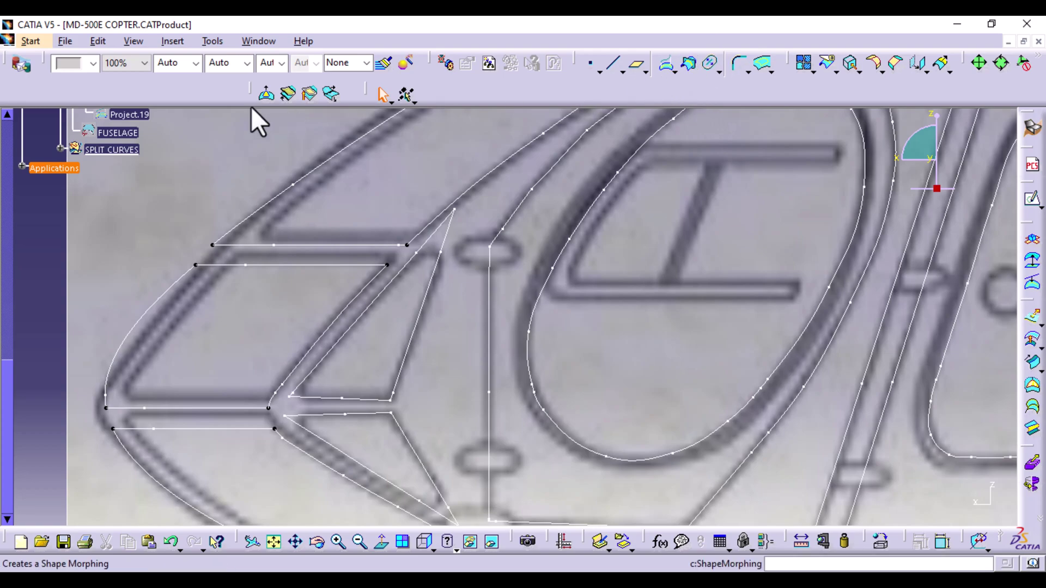
click(174, 41)
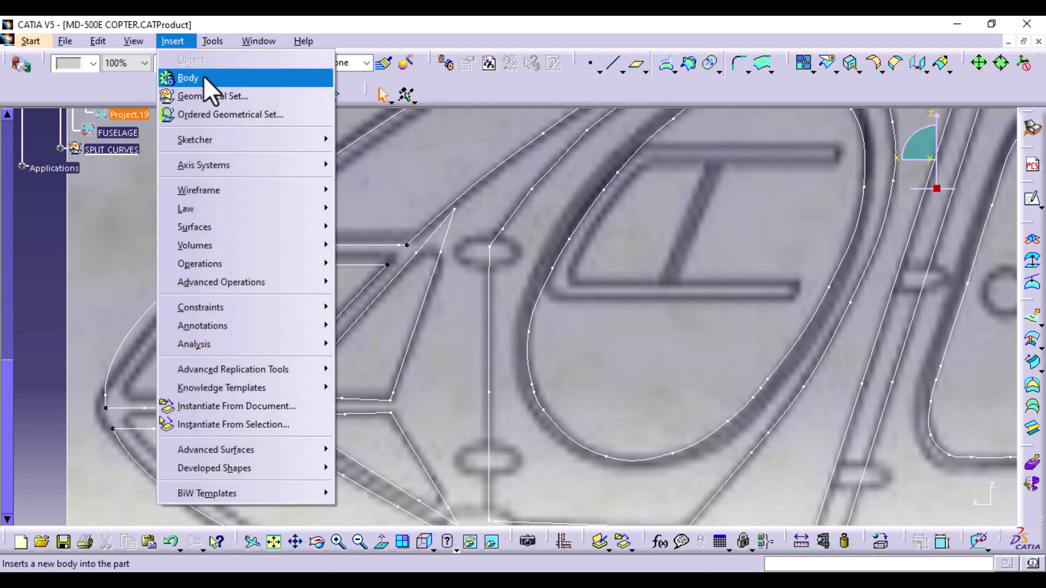
click(207, 93)
click(826, 271)
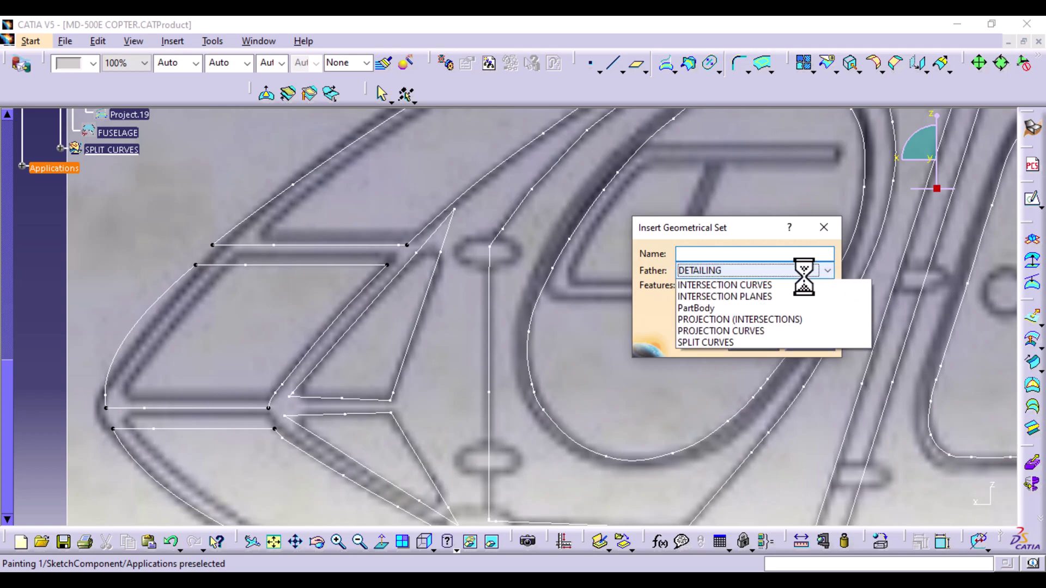
click(717, 309)
click(733, 252)
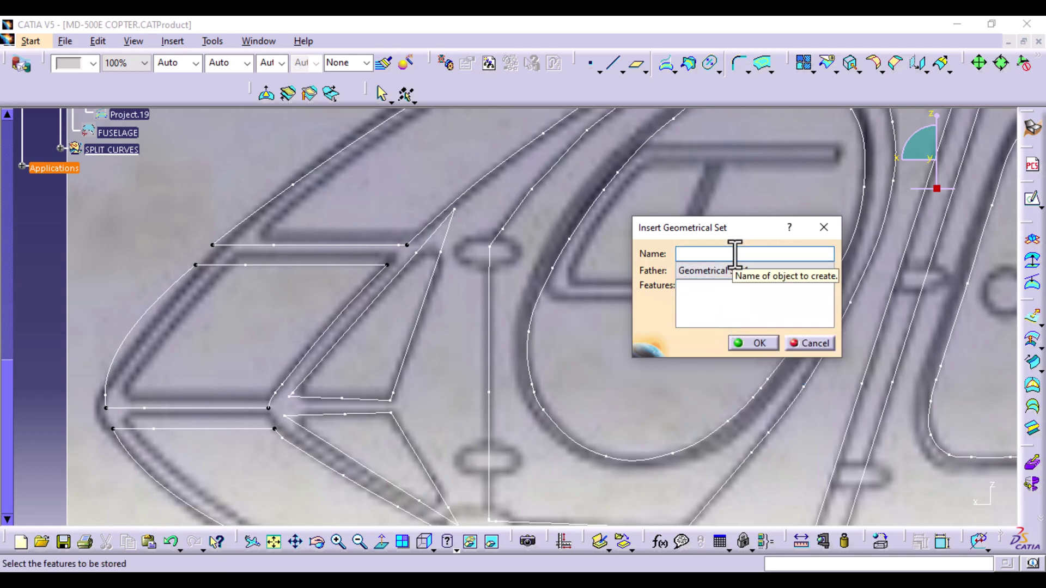
text(3D CORNERS)
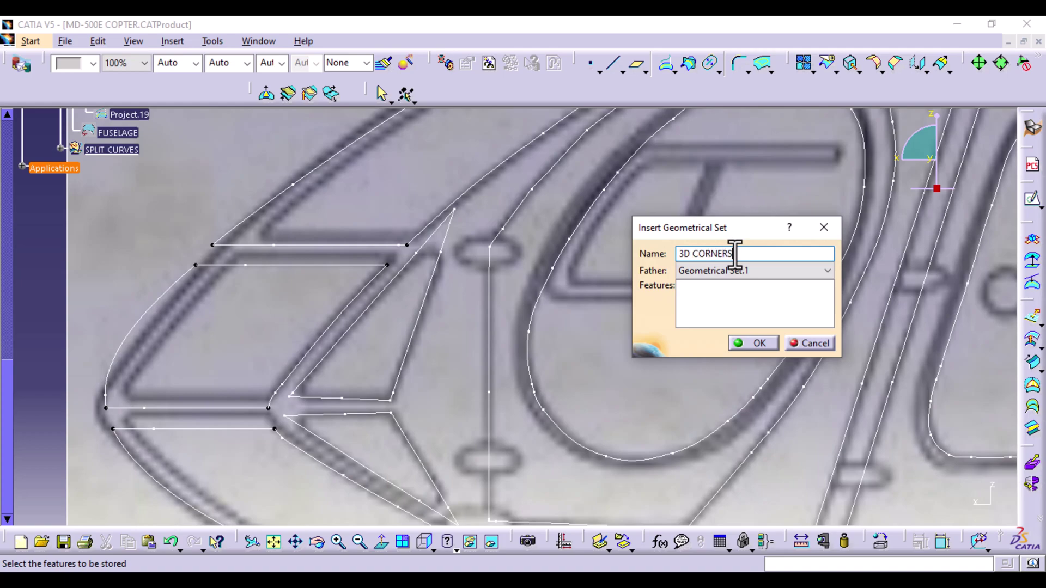
key(Return)
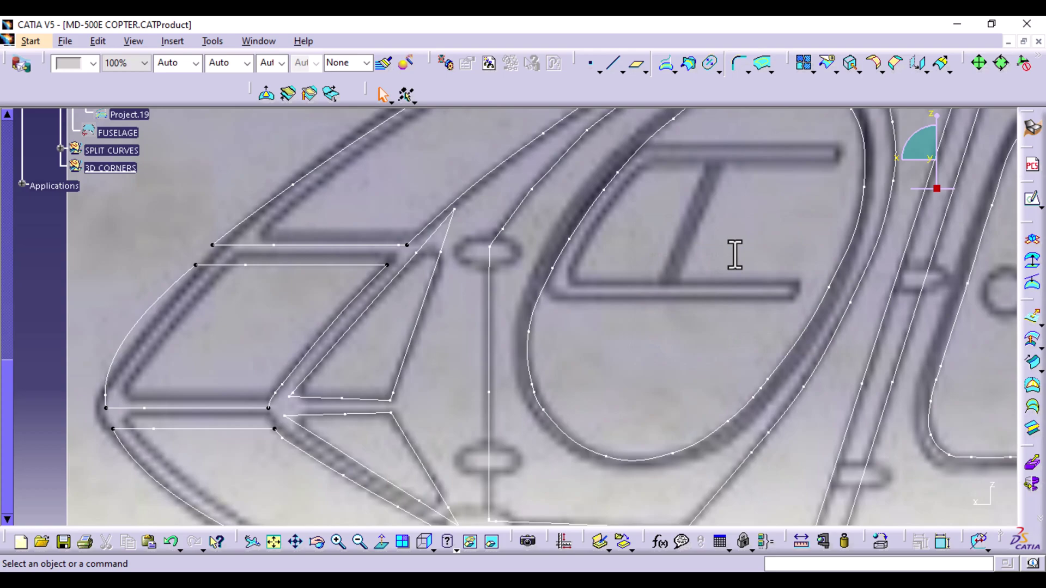
right_click(116, 169)
click(172, 276)
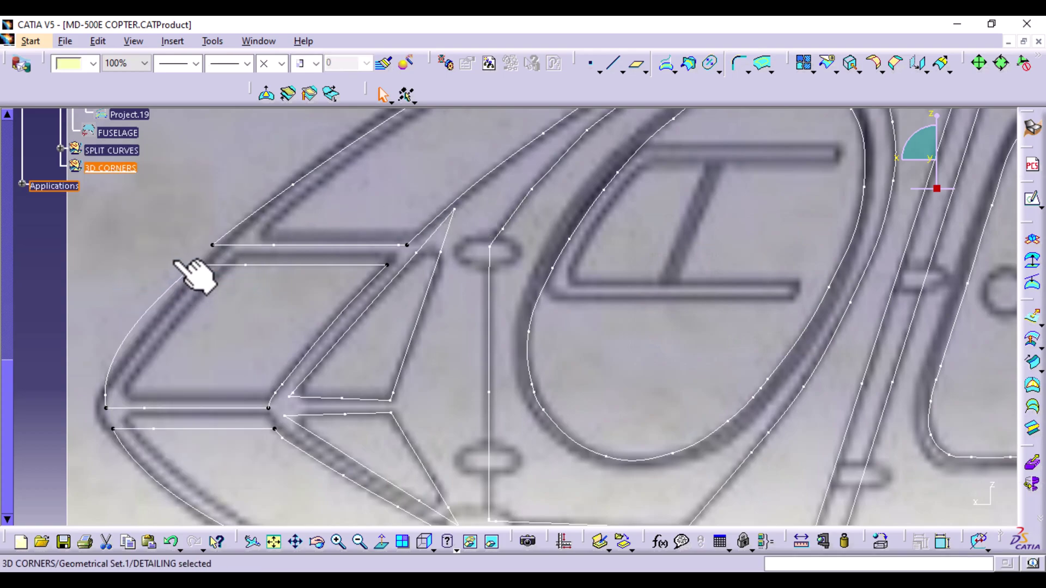
- Begin a Corner On Support on the top vertex of the upper small triangular window curve, with Corner On Vertex and trimming of both elements enabled
click(738, 64)
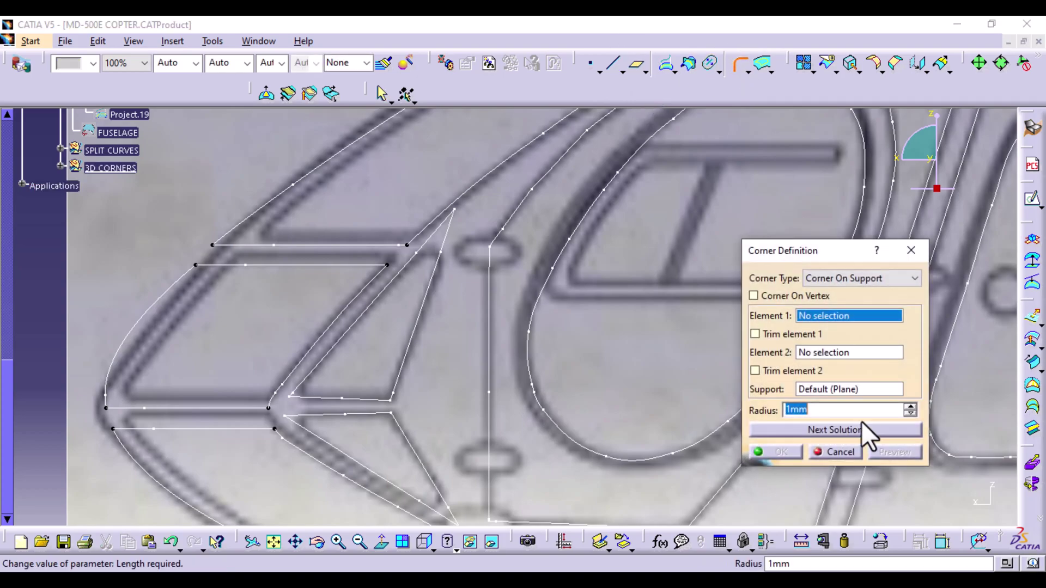
click(759, 332)
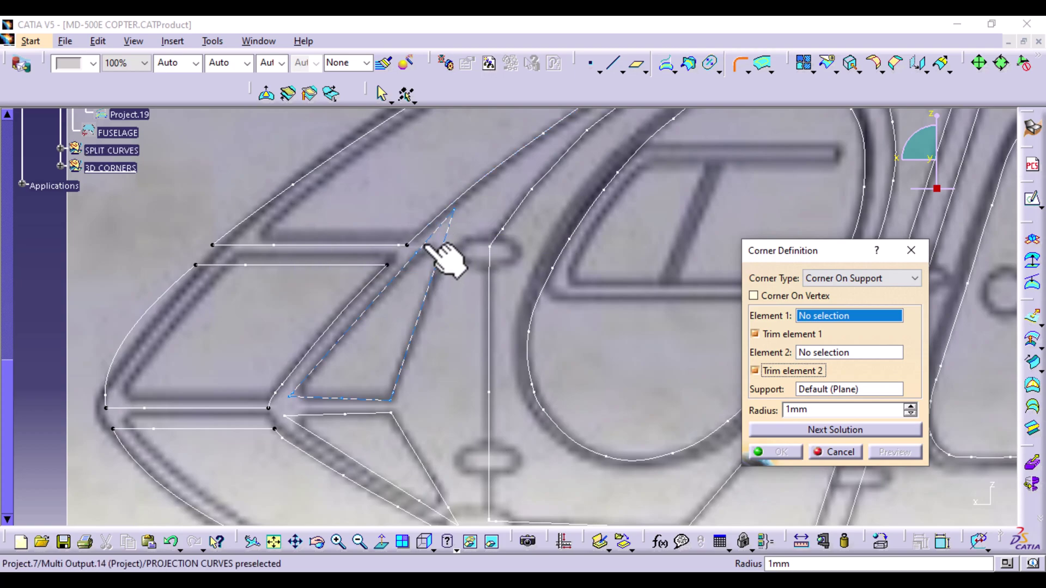
click(786, 295)
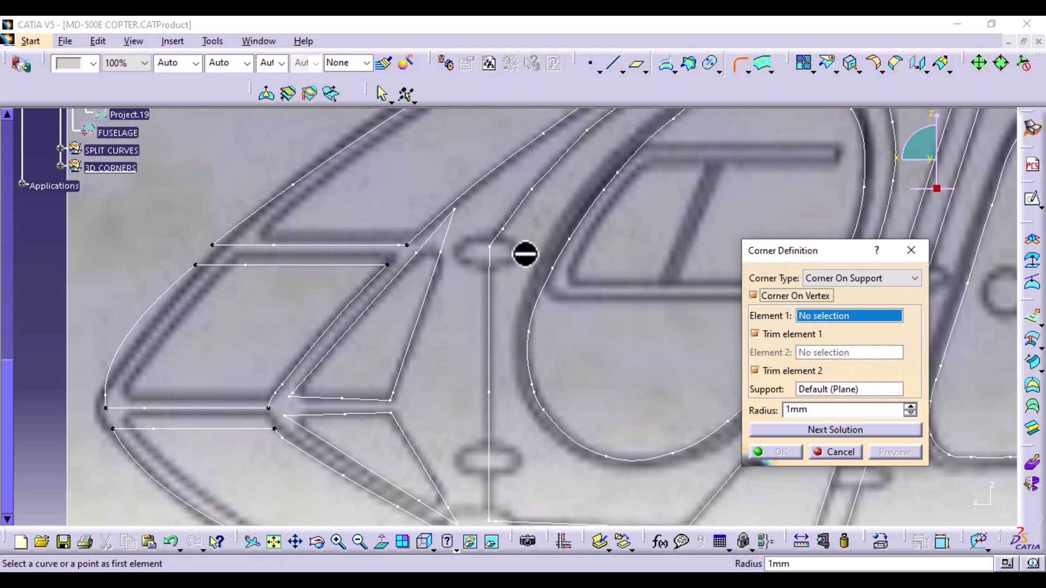
click(454, 209)
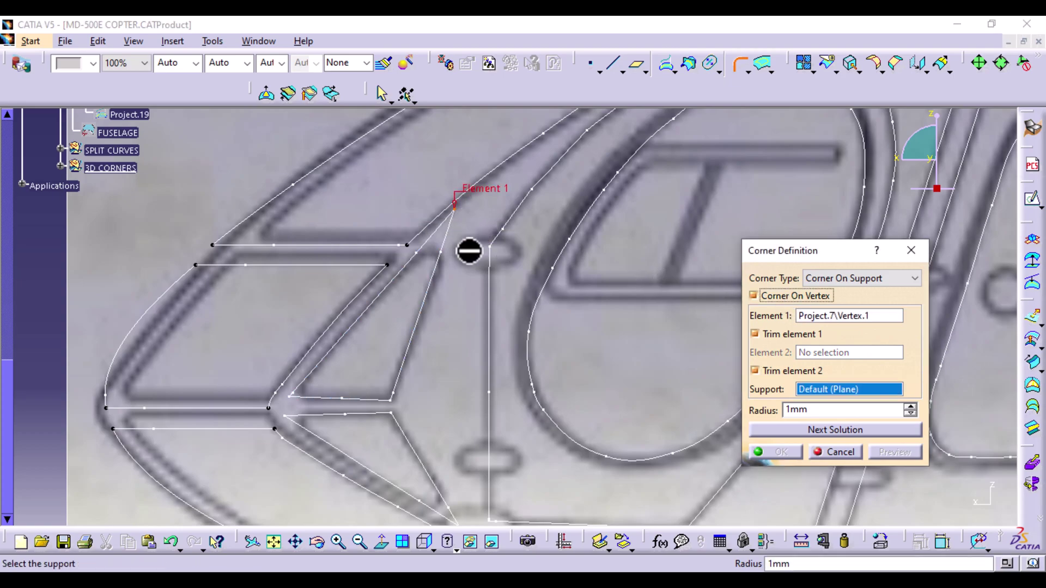
- Choose the FUSELAGE surface from Geometrical Set.1 of the MD- part as the corner's support
middle_drag(474, 299, 491, 273)
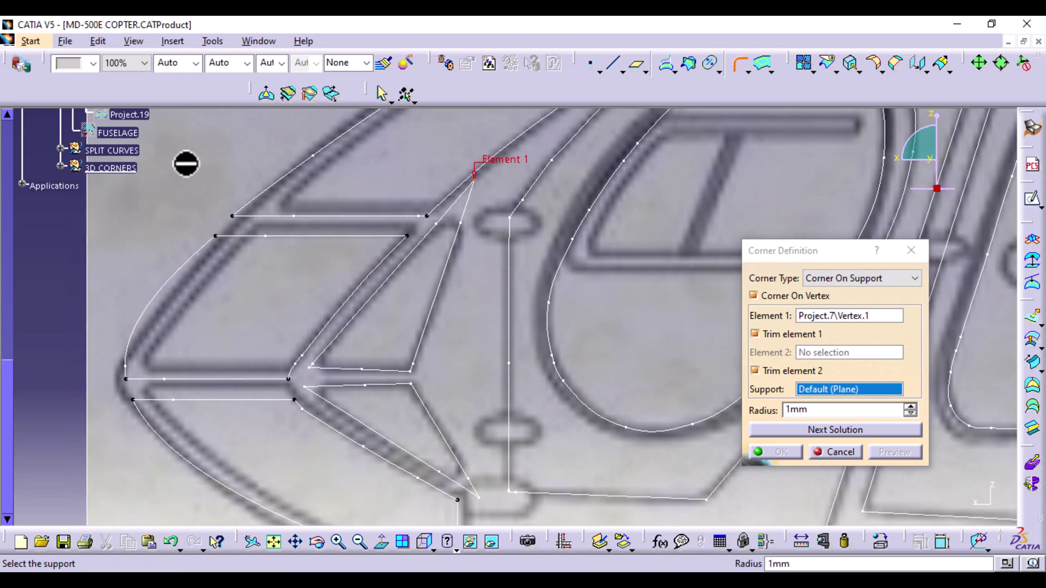
scroll(73, 217, up, 8)
scroll(73, 218, up, 6)
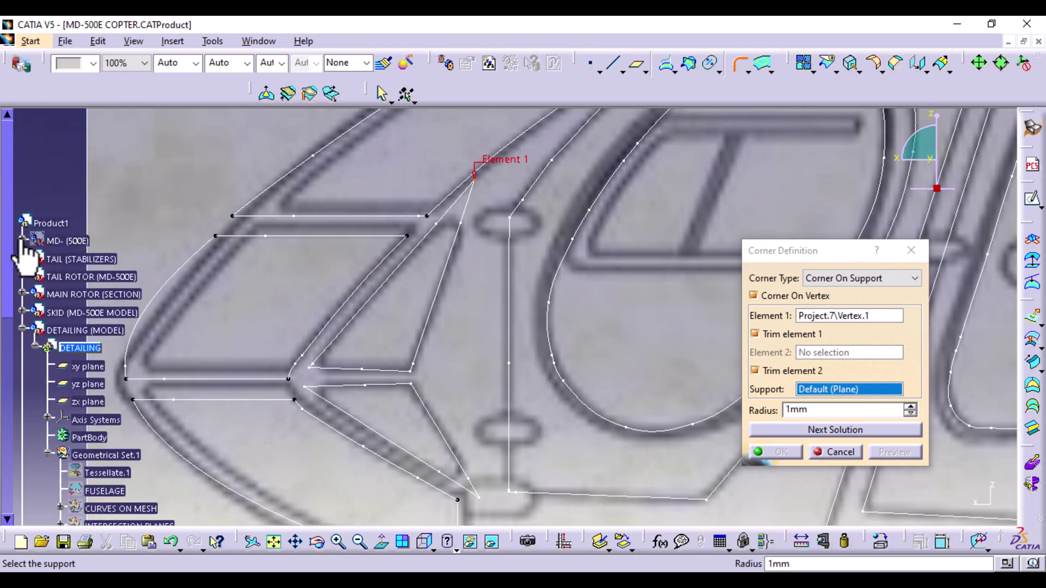
click(23, 241)
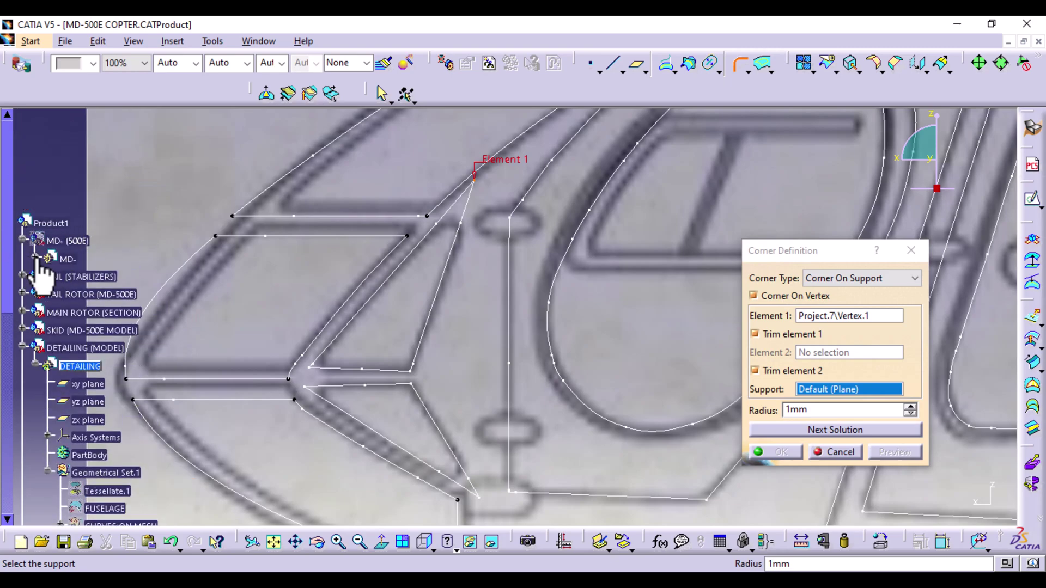
click(35, 259)
scroll(93, 325, down, 3)
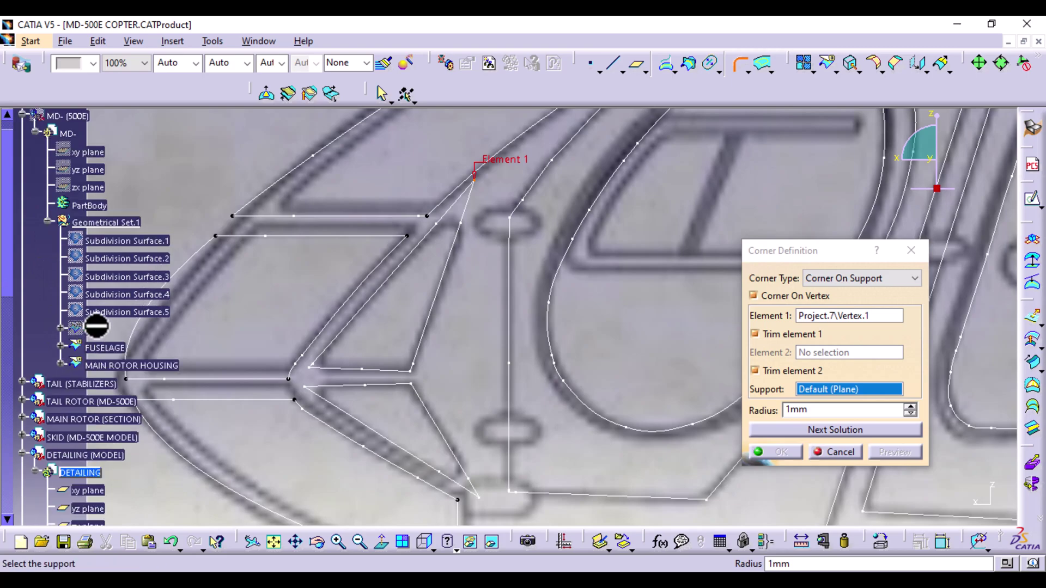
click(113, 350)
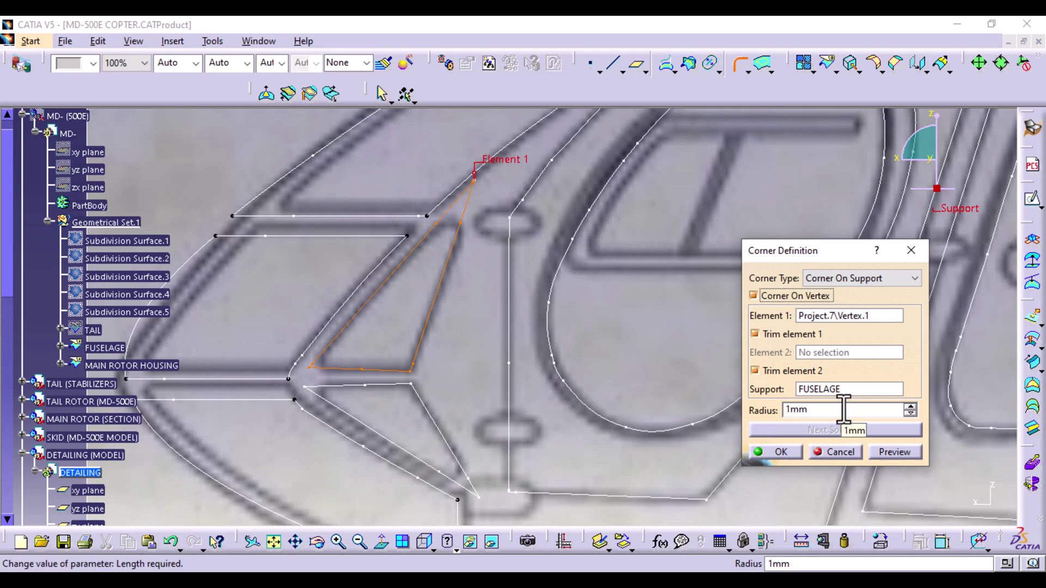
- Preview the top corner of the triangular window curve with trial radii of 15 mm and 25 mm
click(794, 411)
text(5)
click(910, 450)
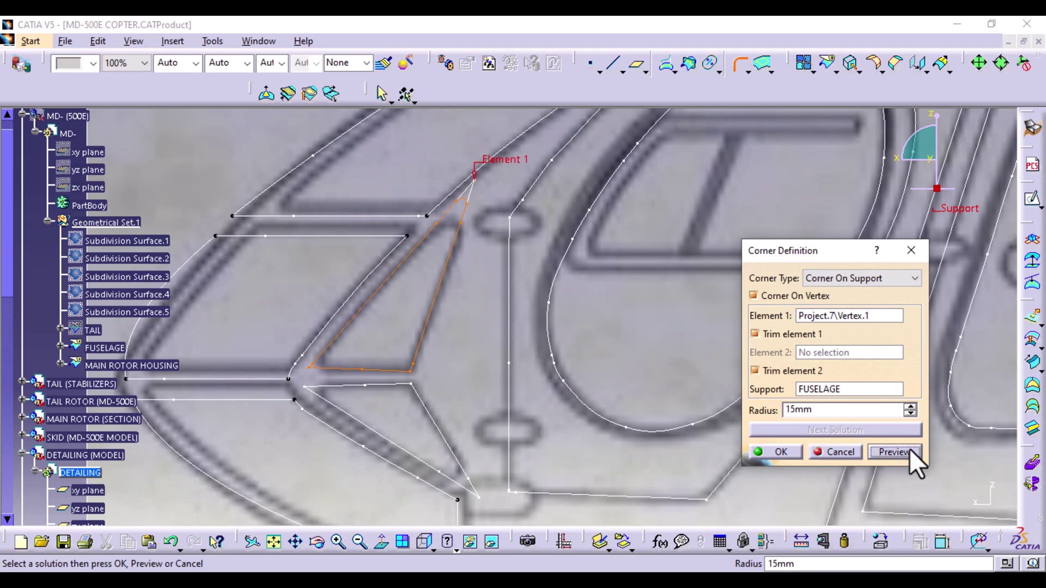
click(791, 410)
key(BackSpace)
text(3)
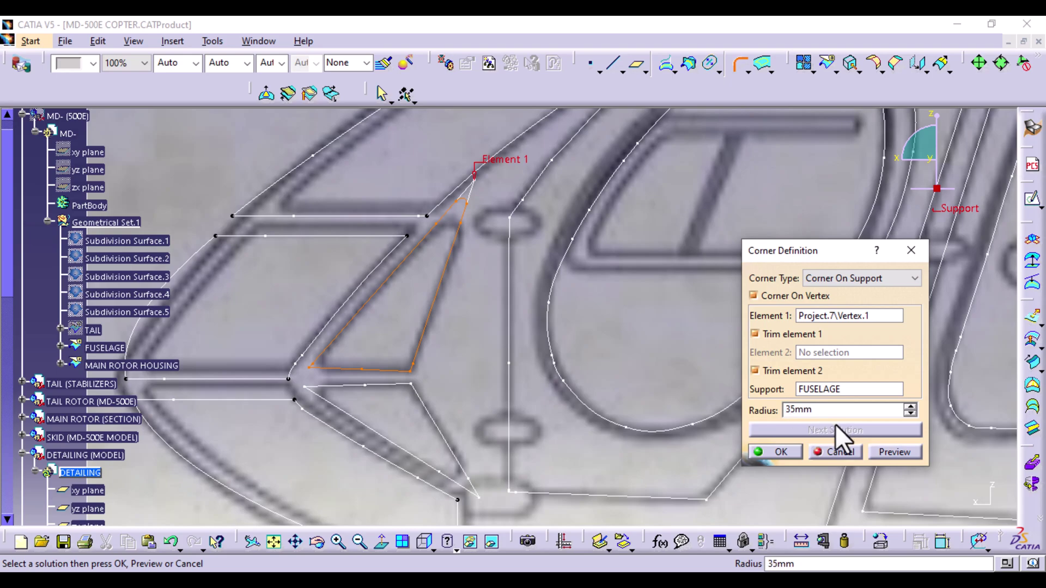
key(BackSpace)
text(2)
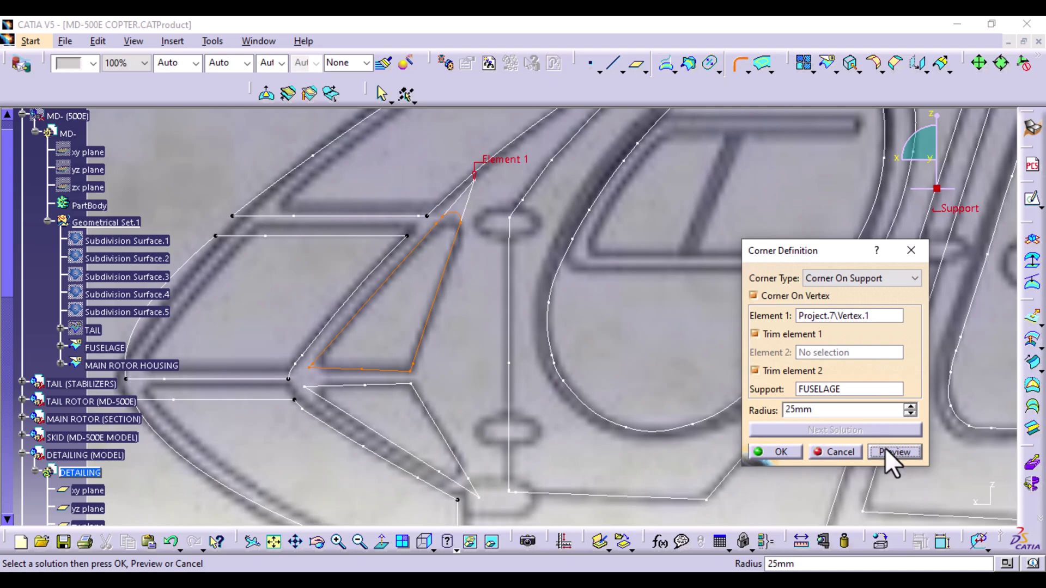
- Try a 35 mm radius, reduce it to 32 mm, and create the top corner of the triangular window curve
click(792, 412)
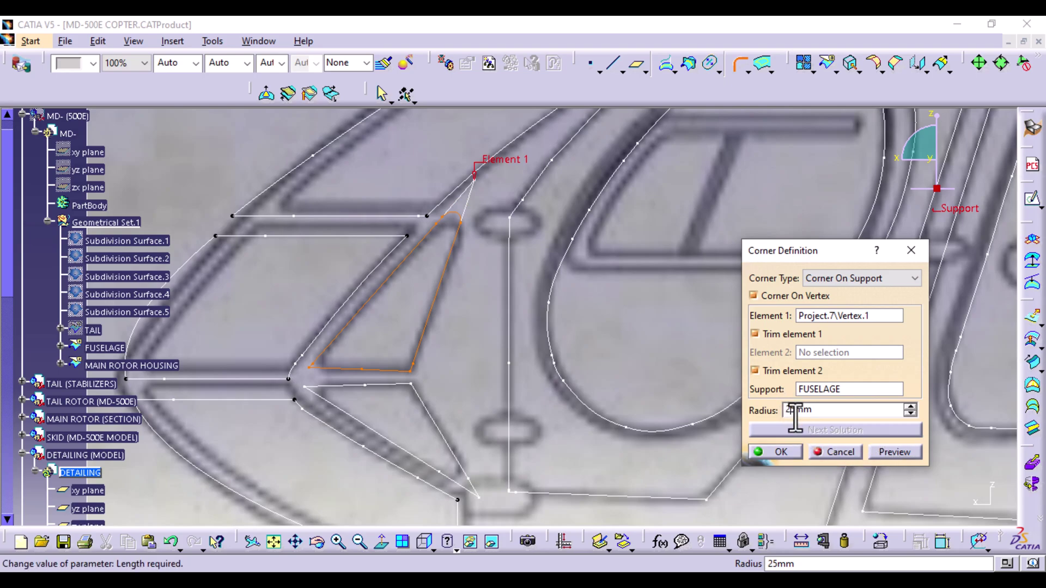
text(3)
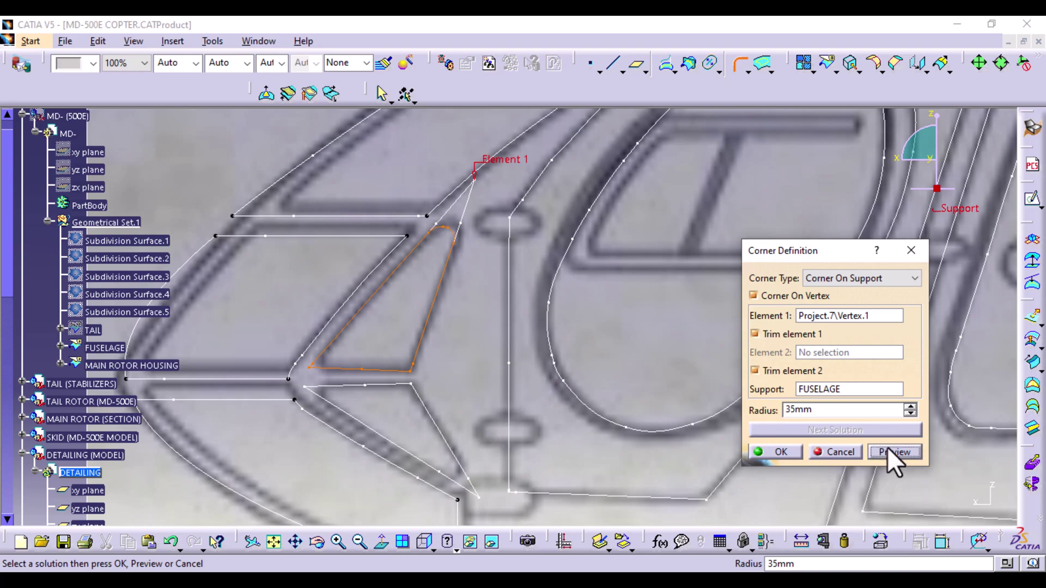
click(912, 415)
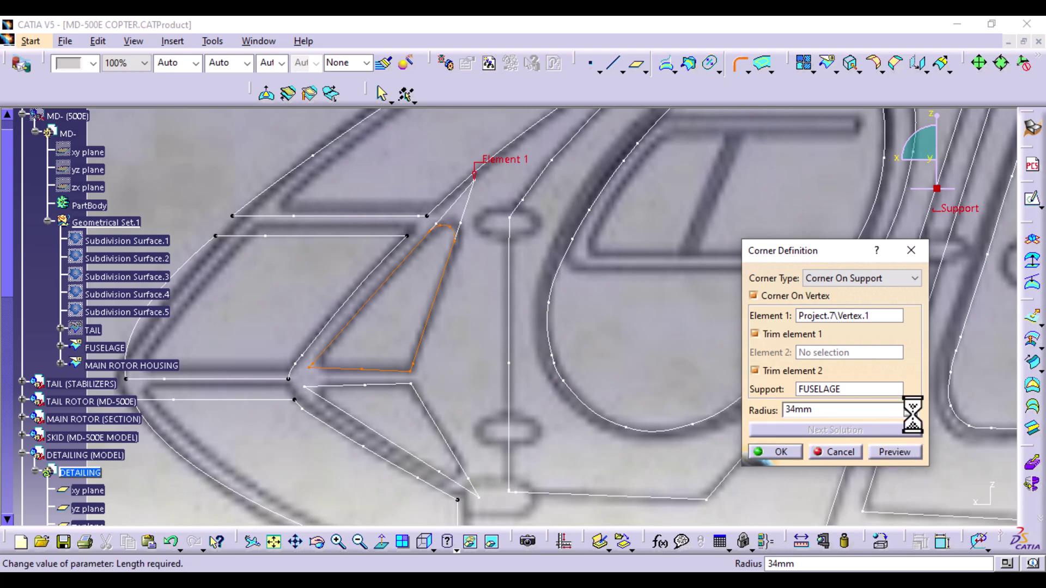
click(913, 415)
click(912, 415)
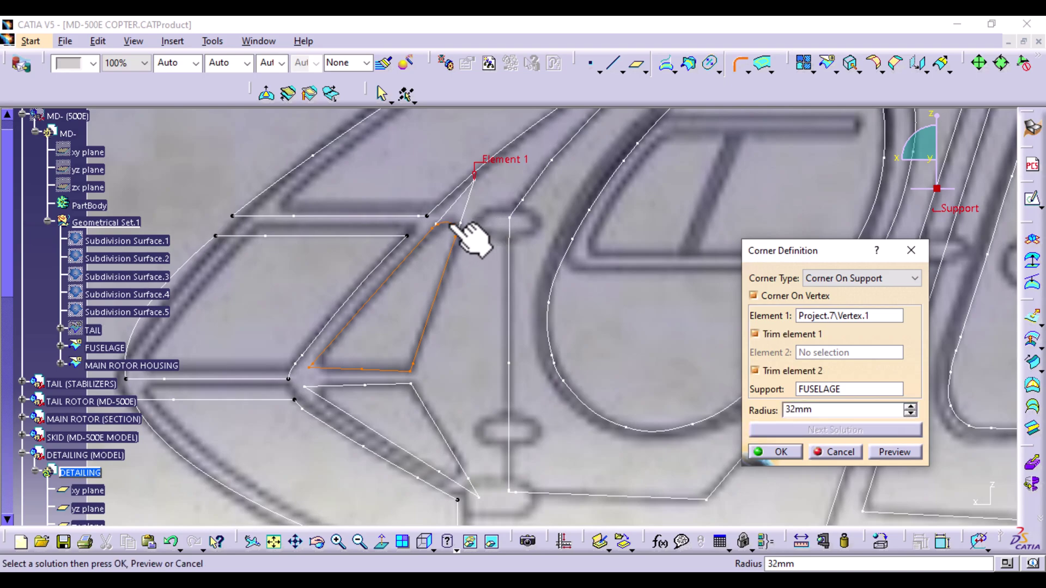
click(780, 451)
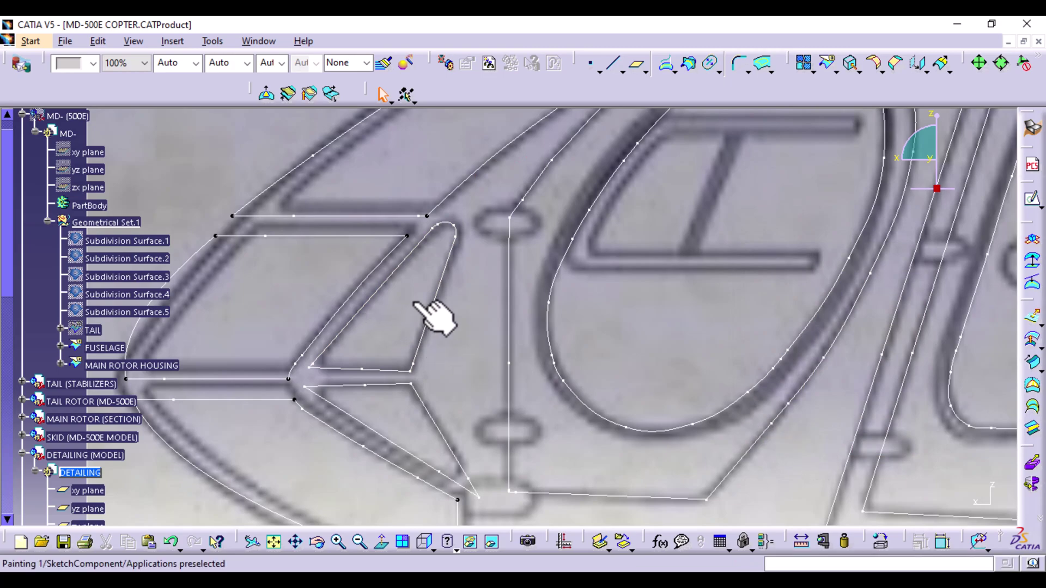
- Round the lower rear vertex of the upper triangular window curve with a 32 mm corner supported on the FUSELAGE surface
click(418, 350)
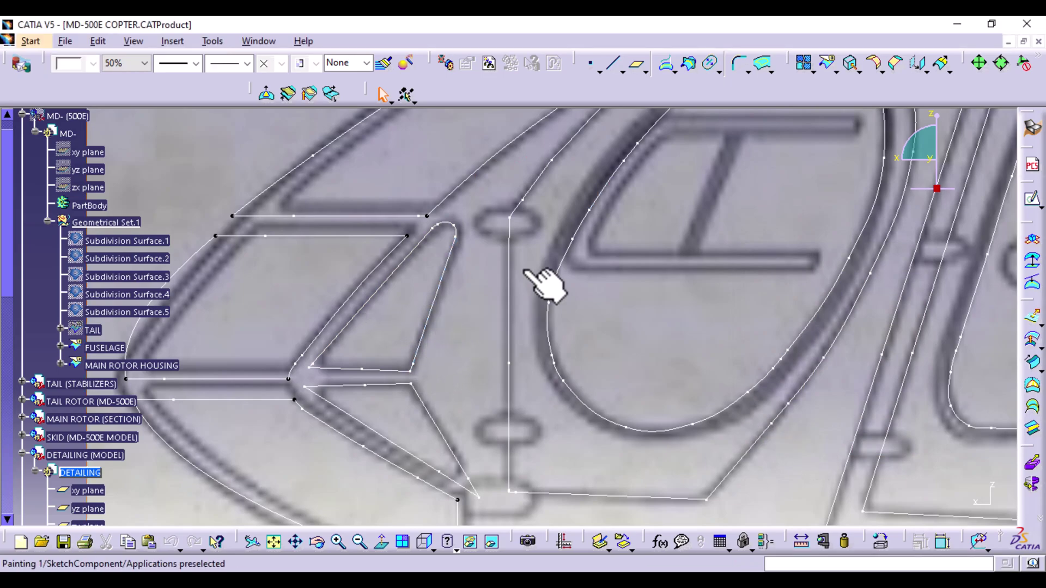
click(738, 65)
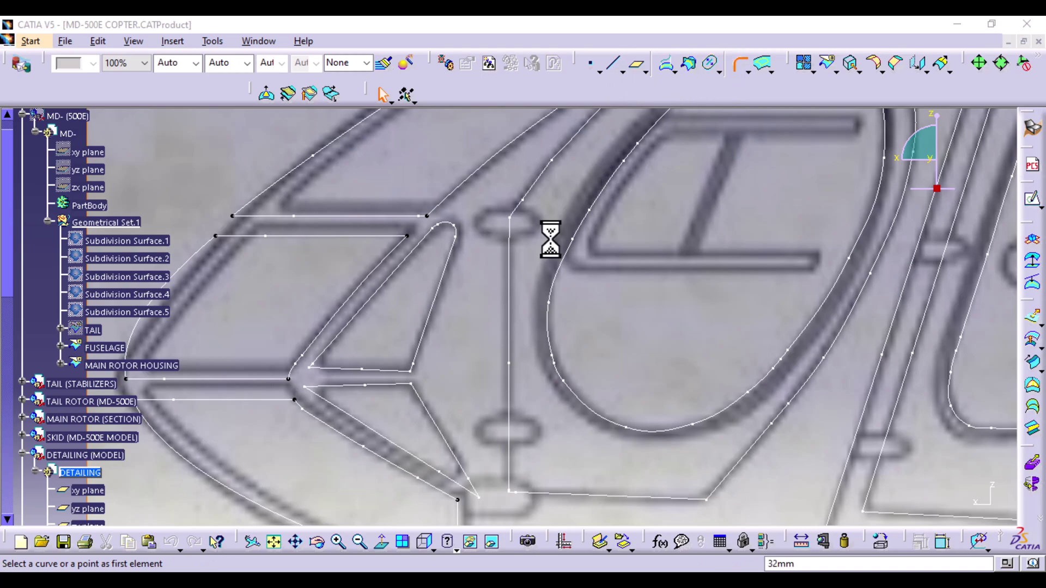
click(410, 371)
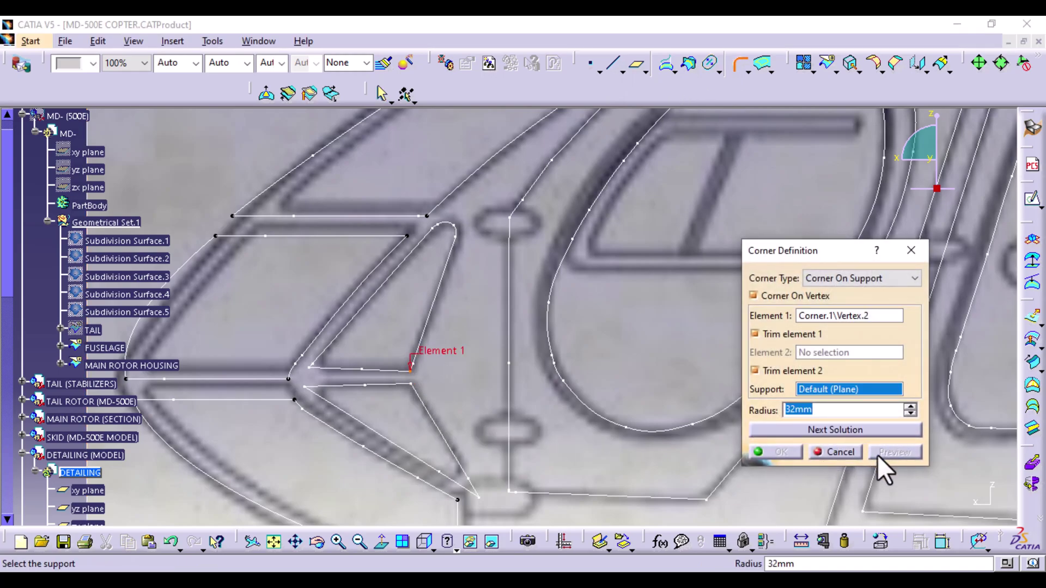
click(110, 351)
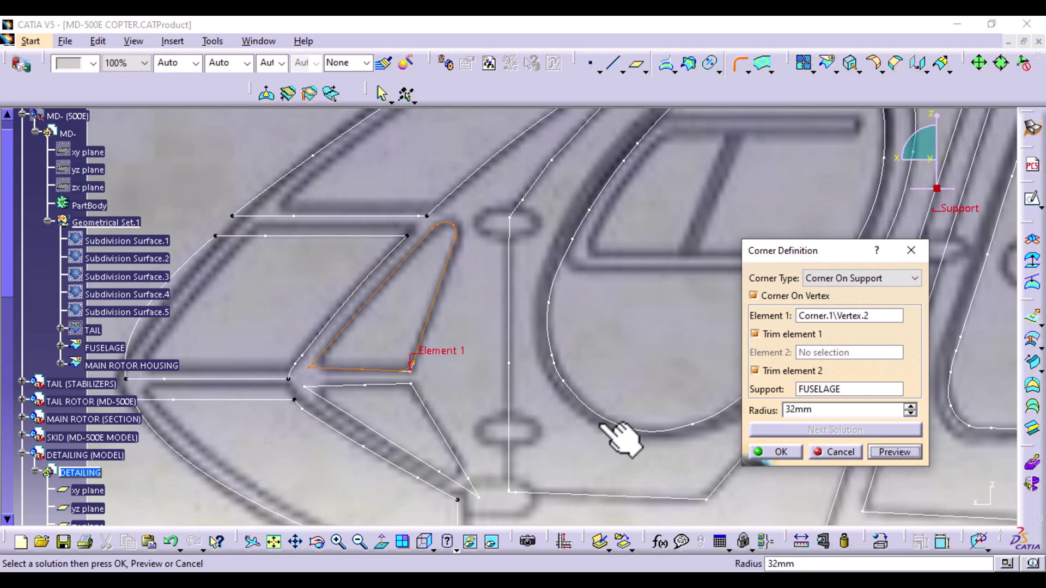
click(781, 451)
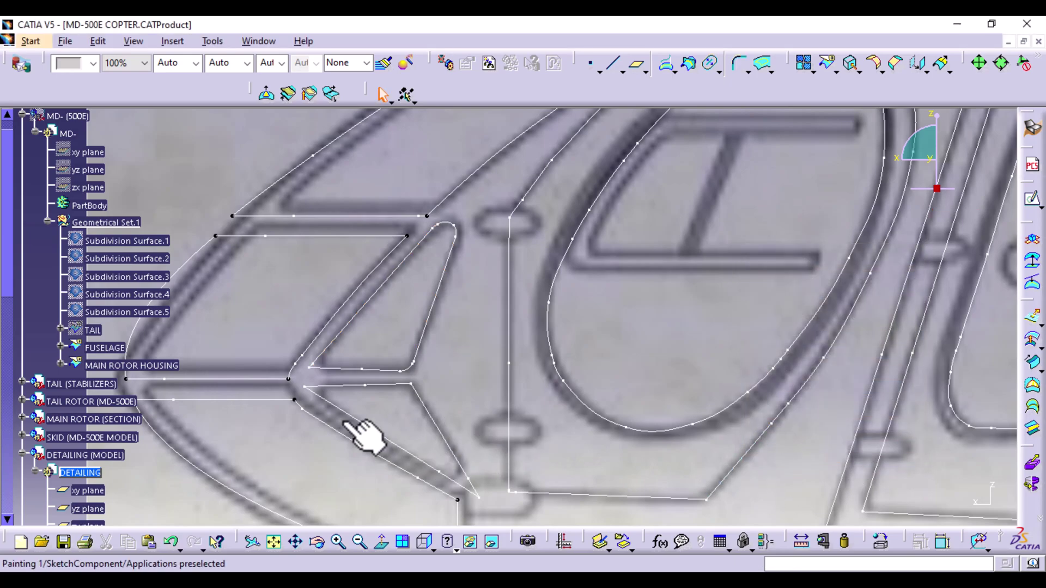
- Round the lower front vertex of the upper triangular window curve on the FUSELAGE support, trying 32 and 25 mm radii before creating a 20 mm corner
click(736, 64)
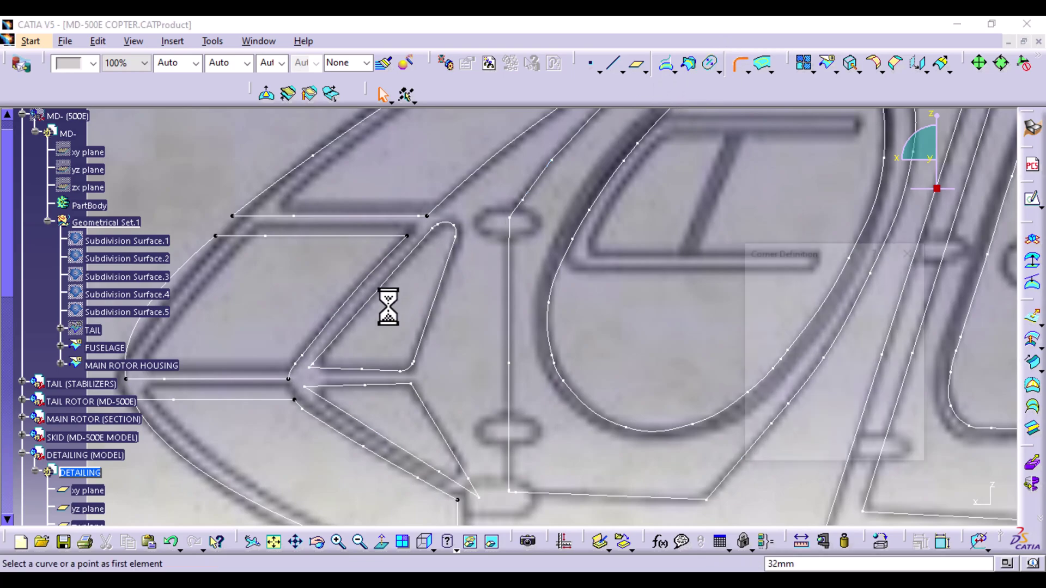
click(312, 370)
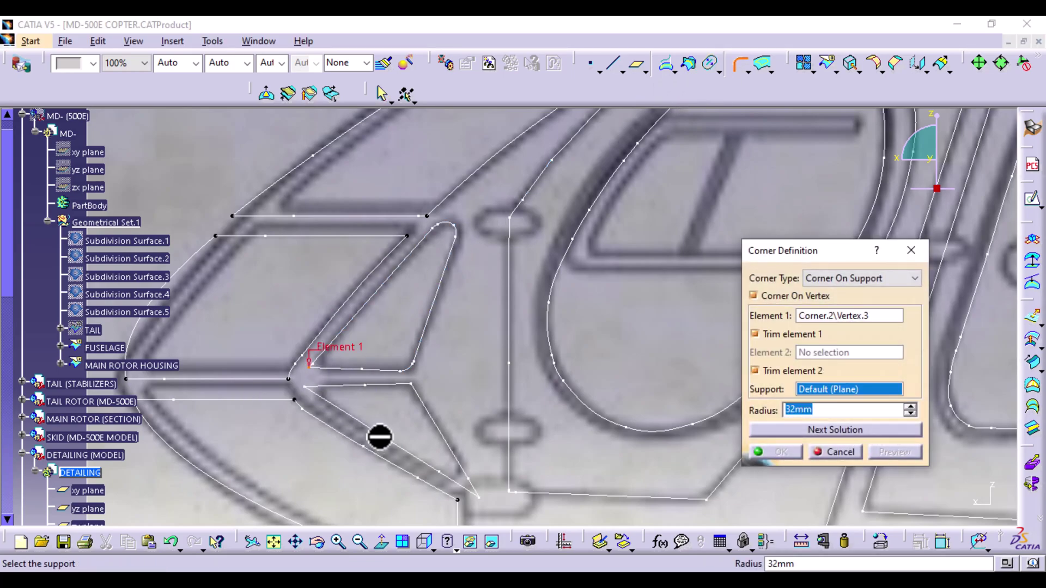
click(109, 349)
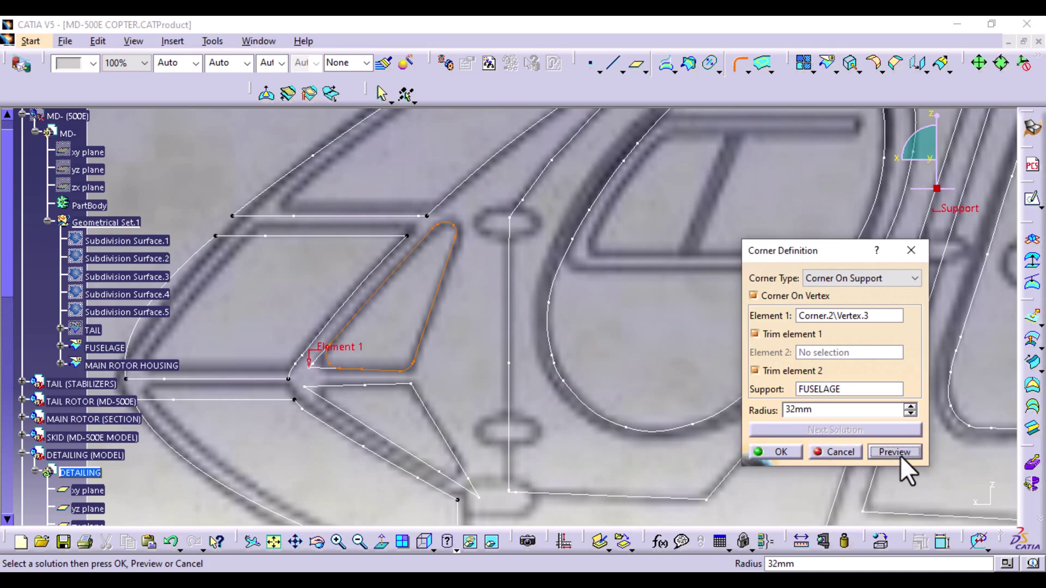
click(797, 410)
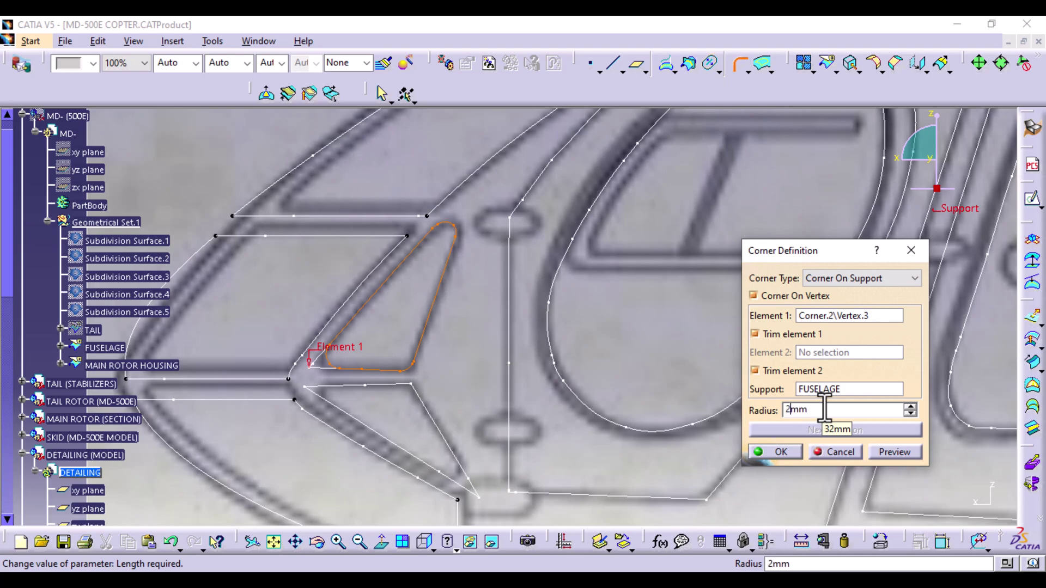
text(5)
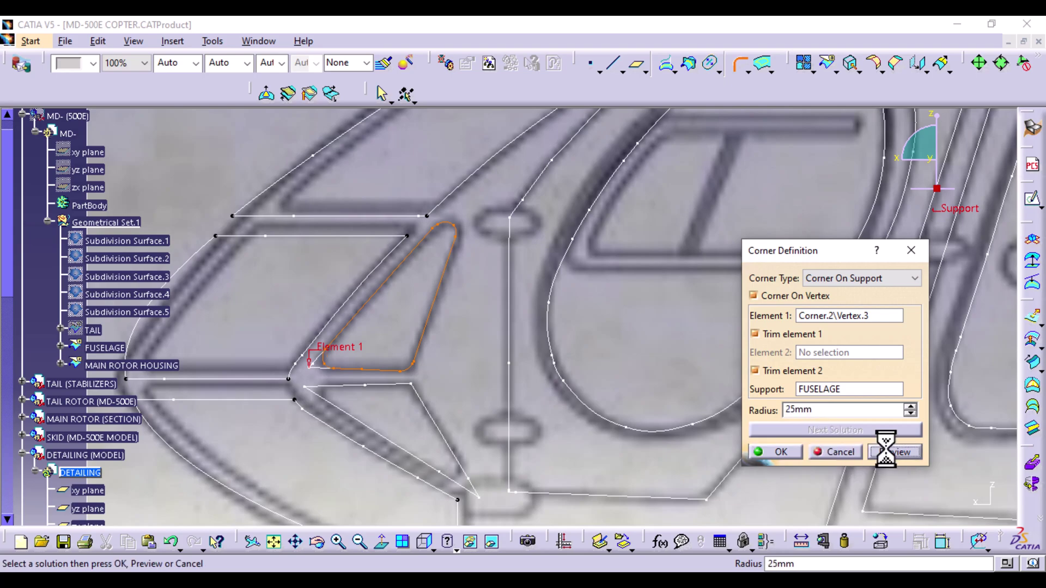
click(795, 409)
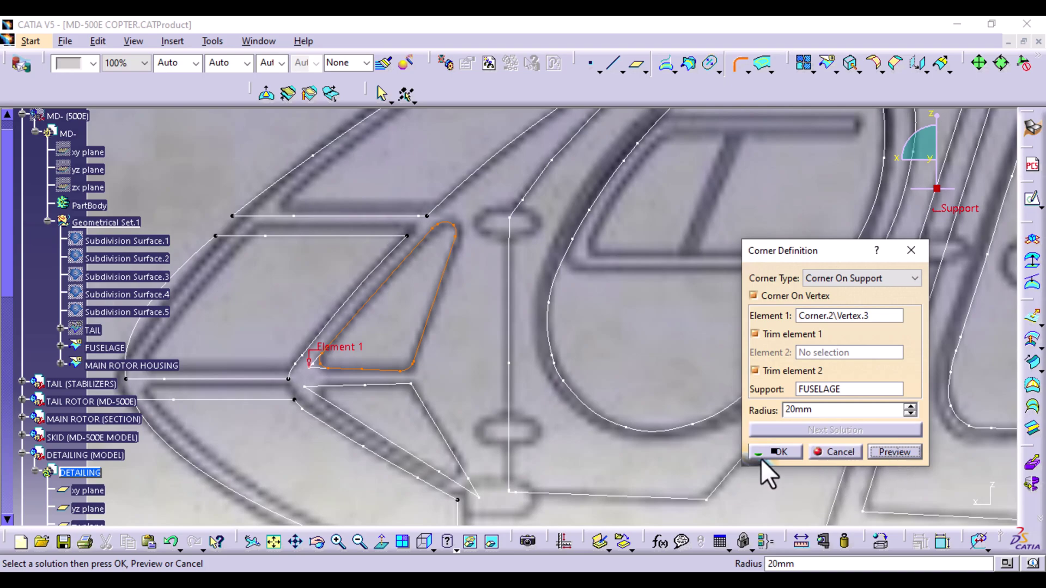
click(785, 453)
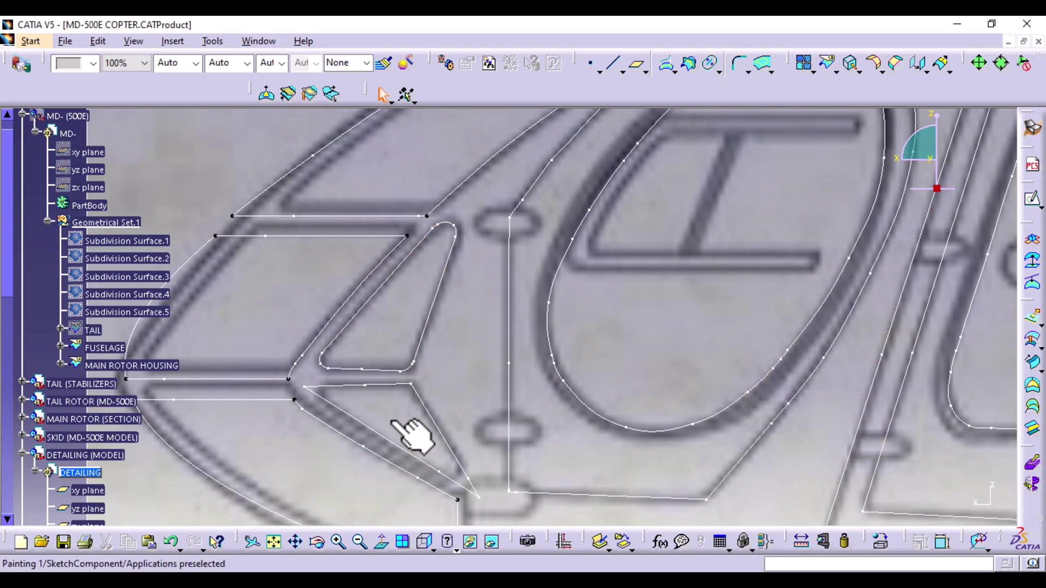
- Round the front vertex of the lower triangular window curve on the FUSELAGE support, reducing the radius from a 20 mm preview to 15 mm
click(739, 63)
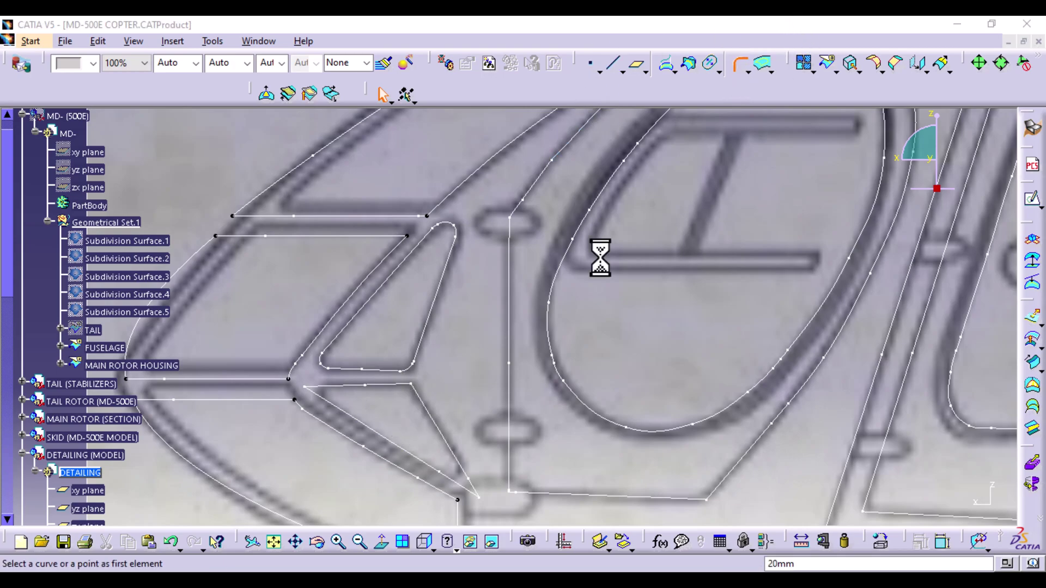
click(305, 383)
click(104, 347)
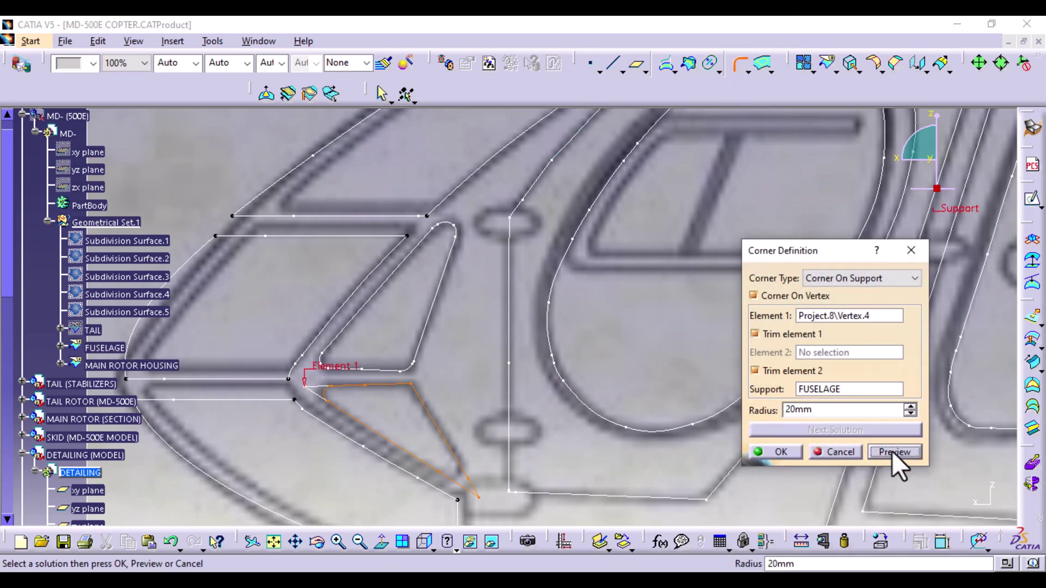
click(909, 414)
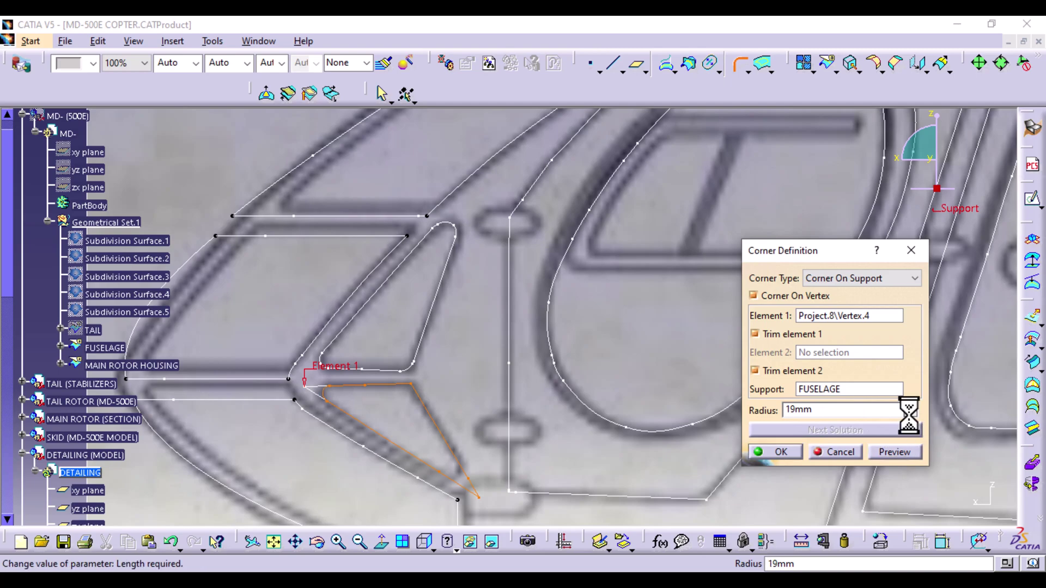
click(910, 414)
click(910, 414)
click(792, 451)
- Round the bottom rear vertex of the lower triangular window curve on the FUSELAGE support, trying 15, 35 and 25 mm before using 28 mm
click(739, 63)
click(479, 494)
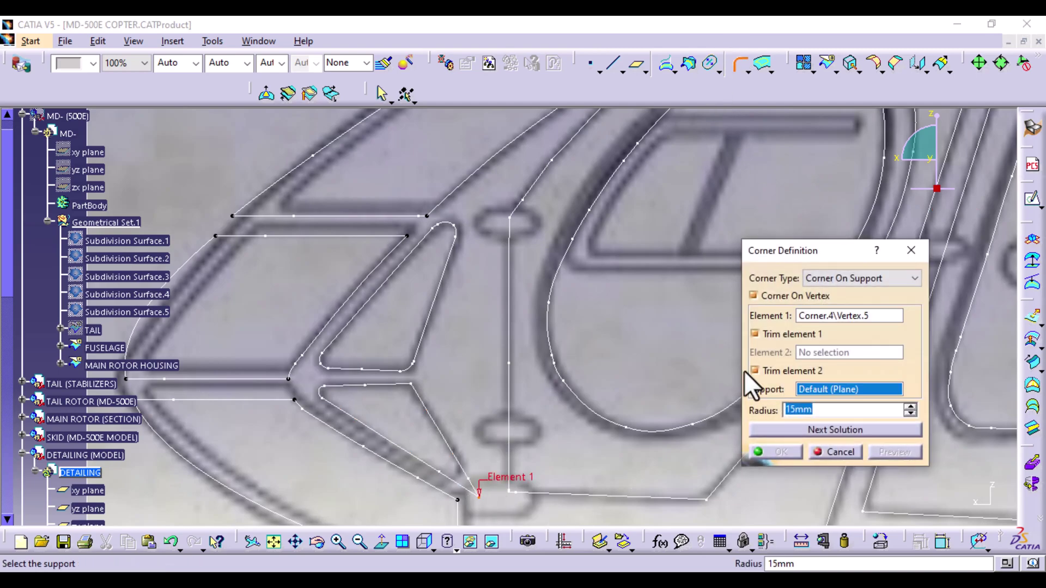
click(129, 350)
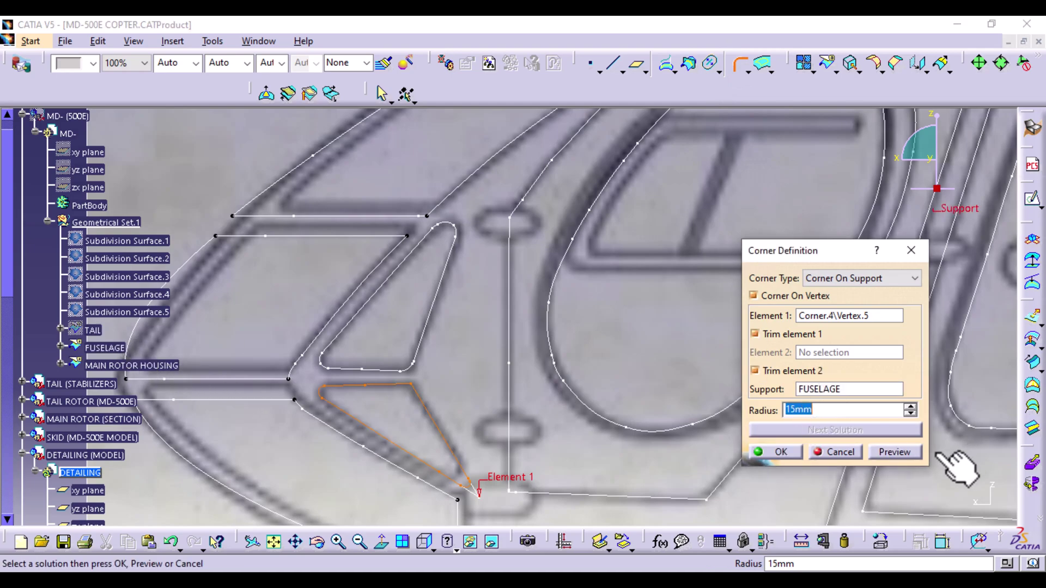
click(899, 453)
key(BackSpace)
text(3)
click(895, 451)
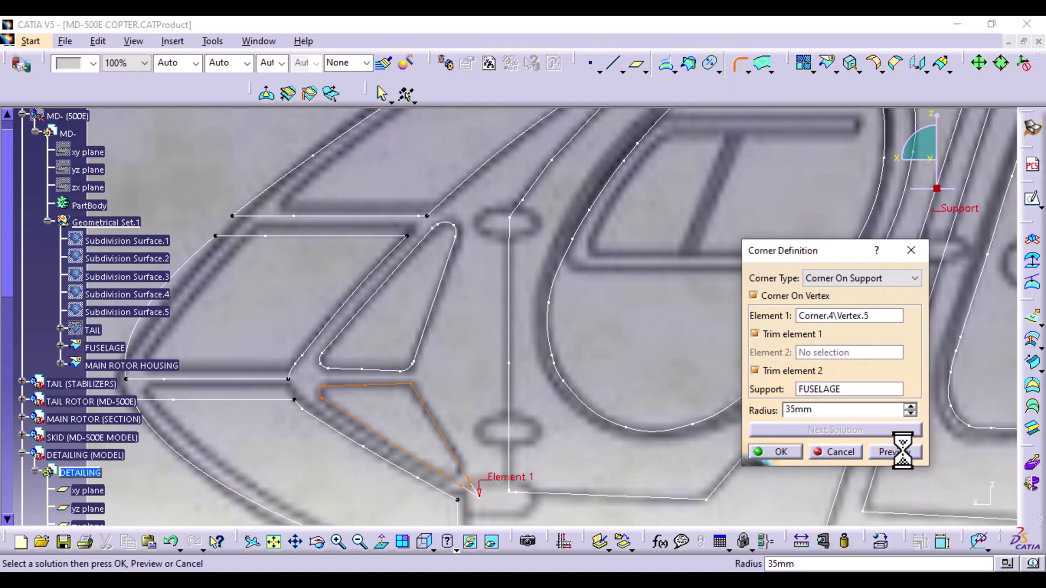
click(796, 410)
click(882, 451)
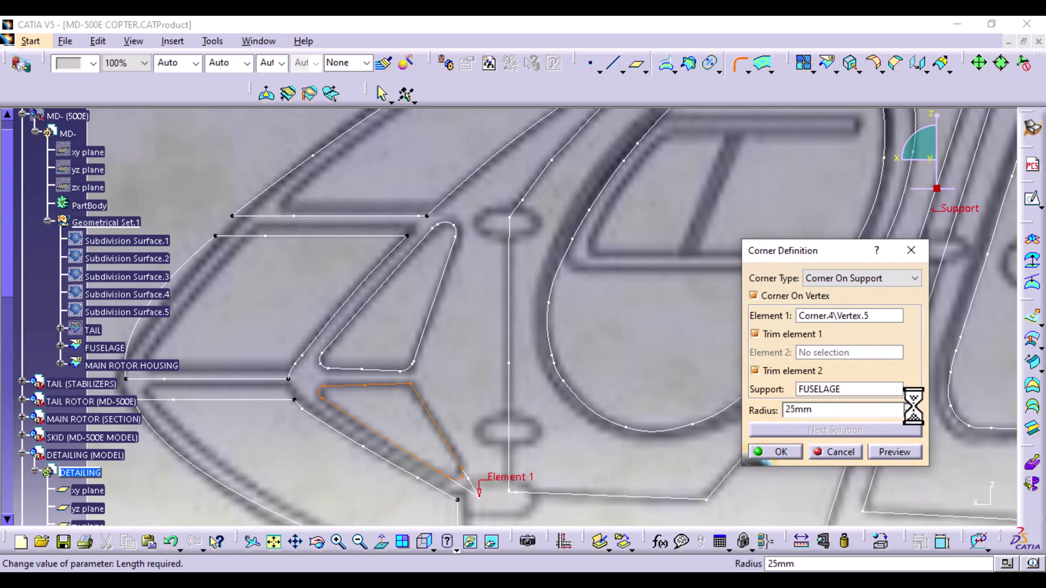
click(784, 451)
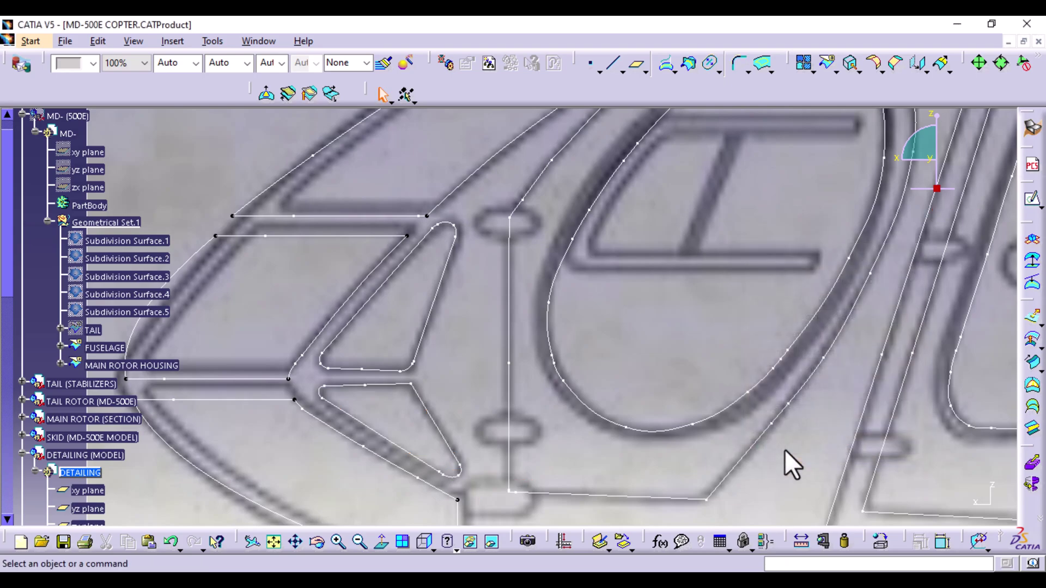
- Round the upper rear vertex of the lower triangular window curve with a 28 mm corner supported on the FUSELAGE surface
click(740, 64)
click(414, 386)
click(623, 436)
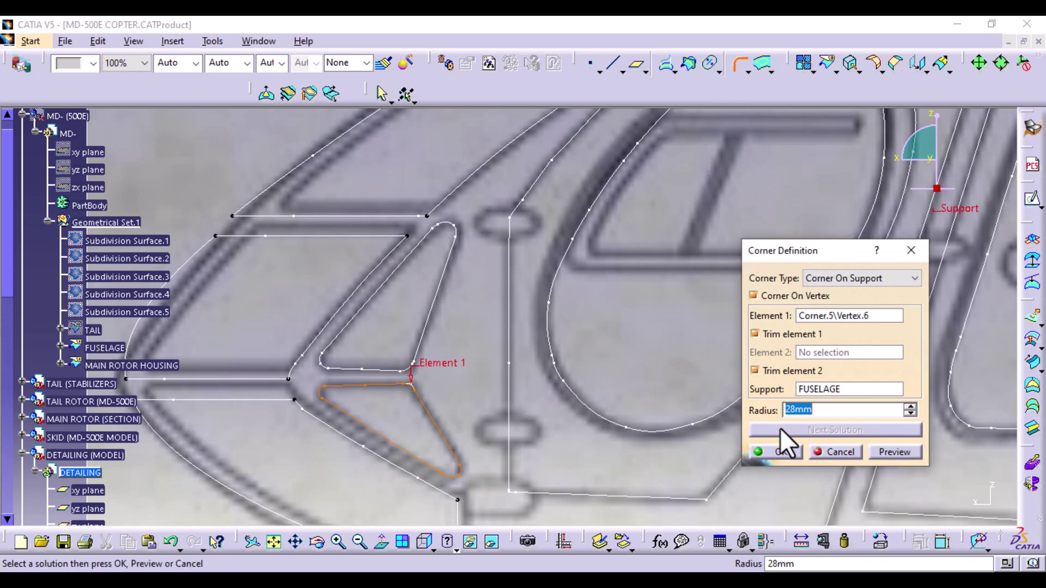
click(776, 451)
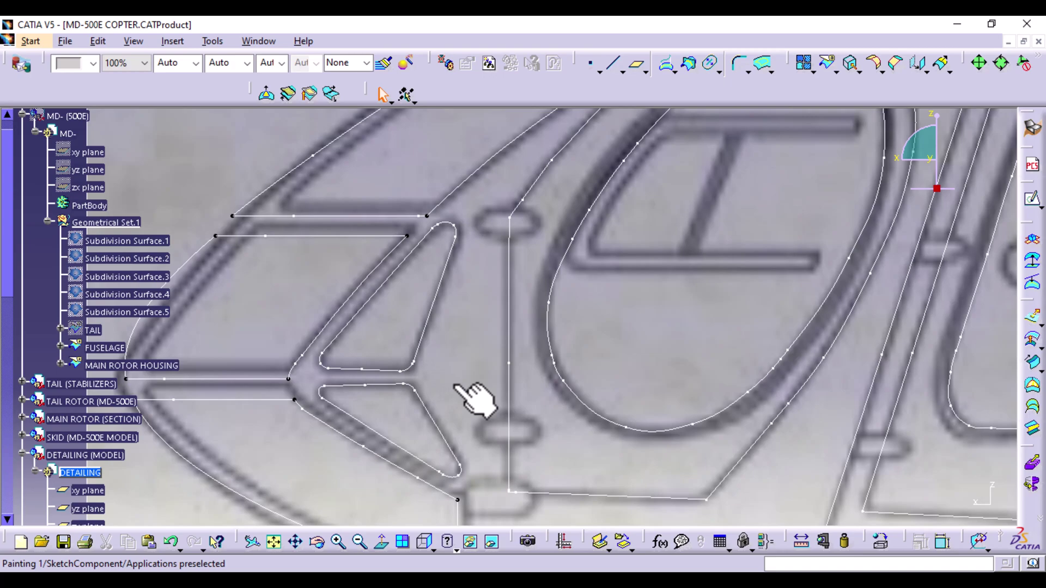
- Collapse Geometrical Set.1 of the MD- part and switch to the ICEM Shape Design workbench
click(426, 540)
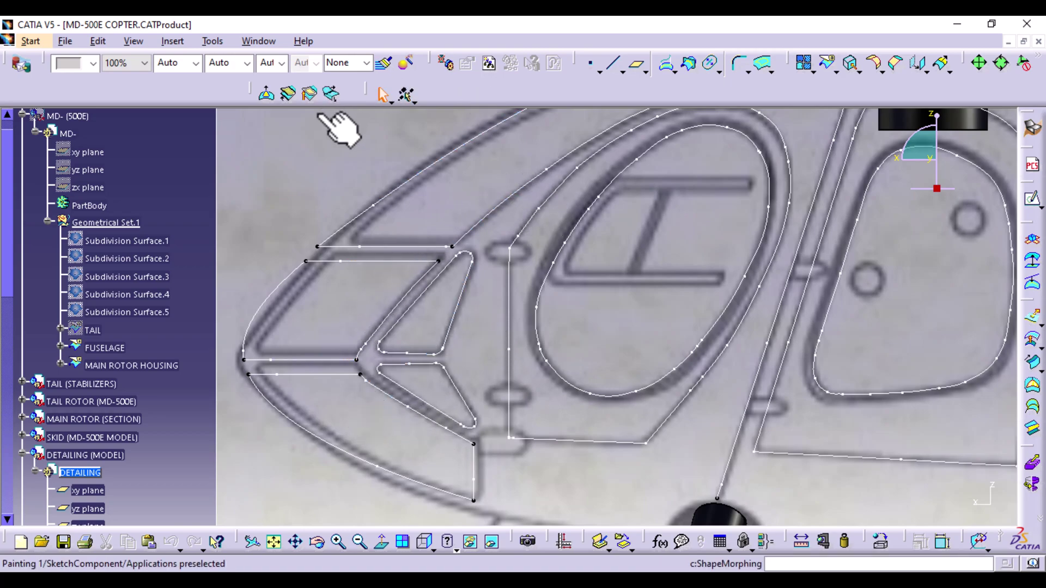
mouse_move(300, 207)
middle_down()
mouse_move(285, 284)
mouse_move(270, 252)
middle_up()
mouse_move(689, 479)
middle_down()
mouse_move(482, 441)
mouse_move(544, 452)
middle_up()
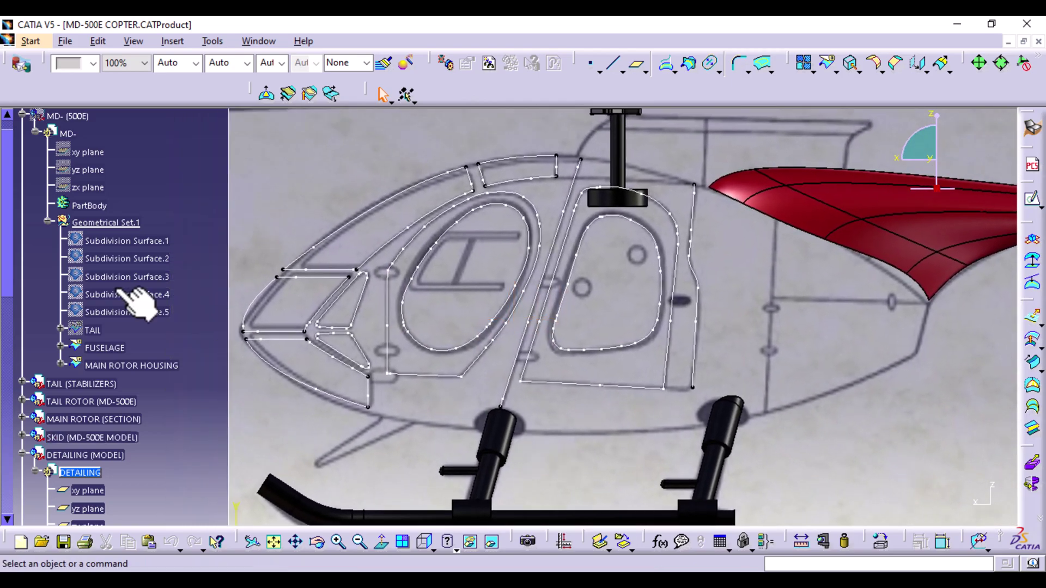
click(48, 222)
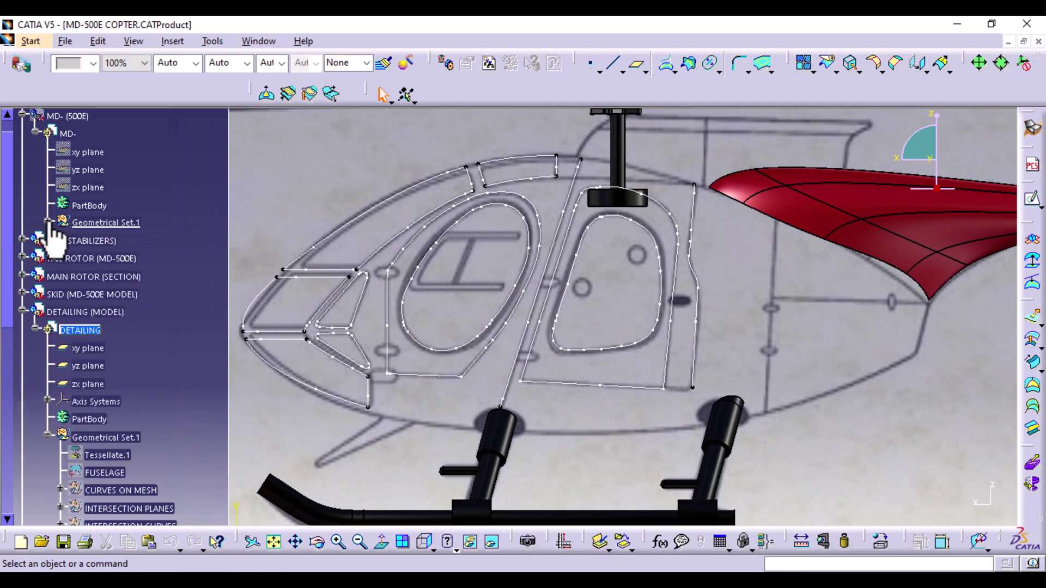
click(31, 41)
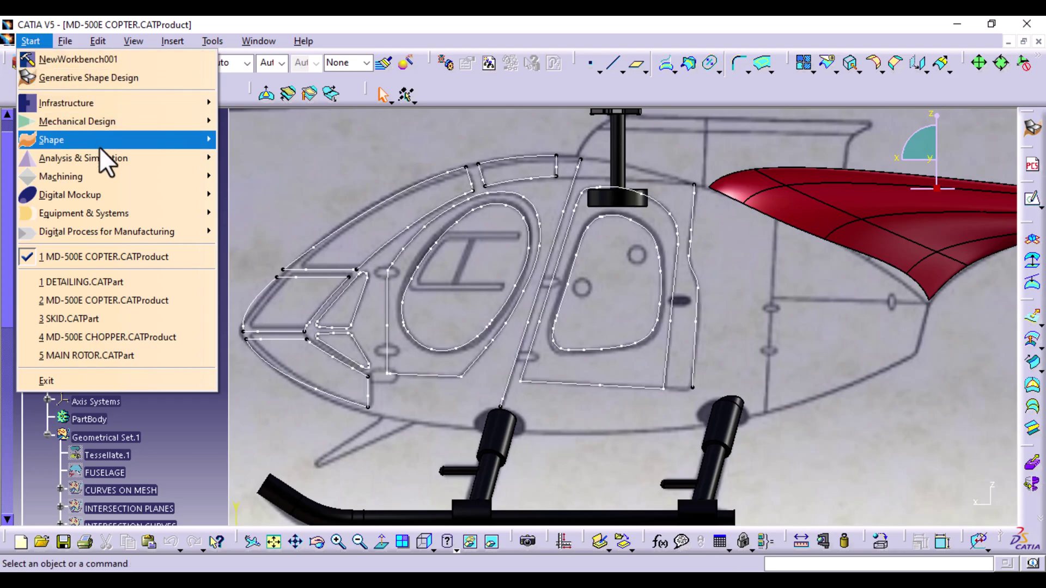
mouse_move(100, 143)
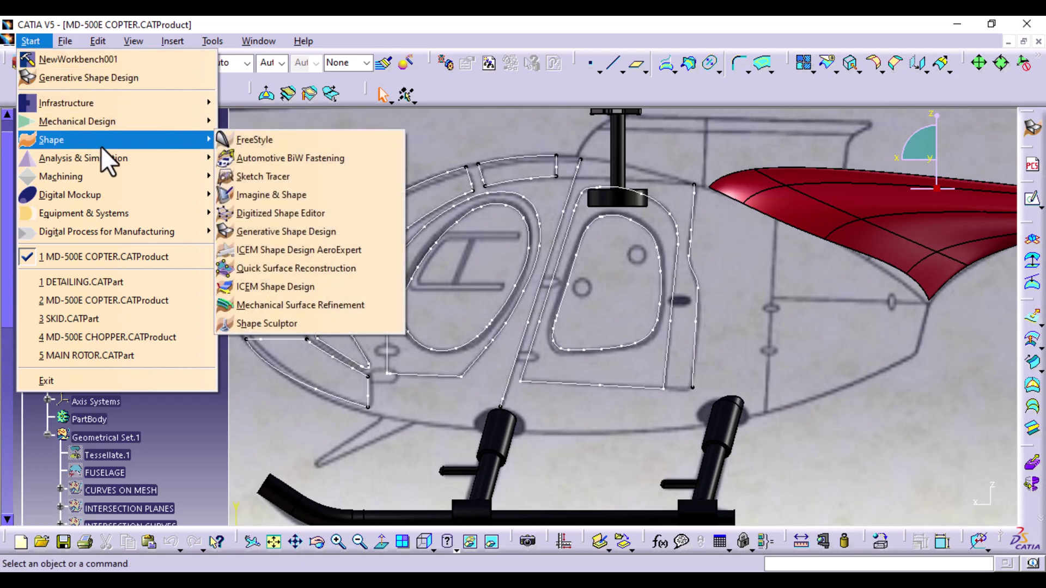
click(319, 285)
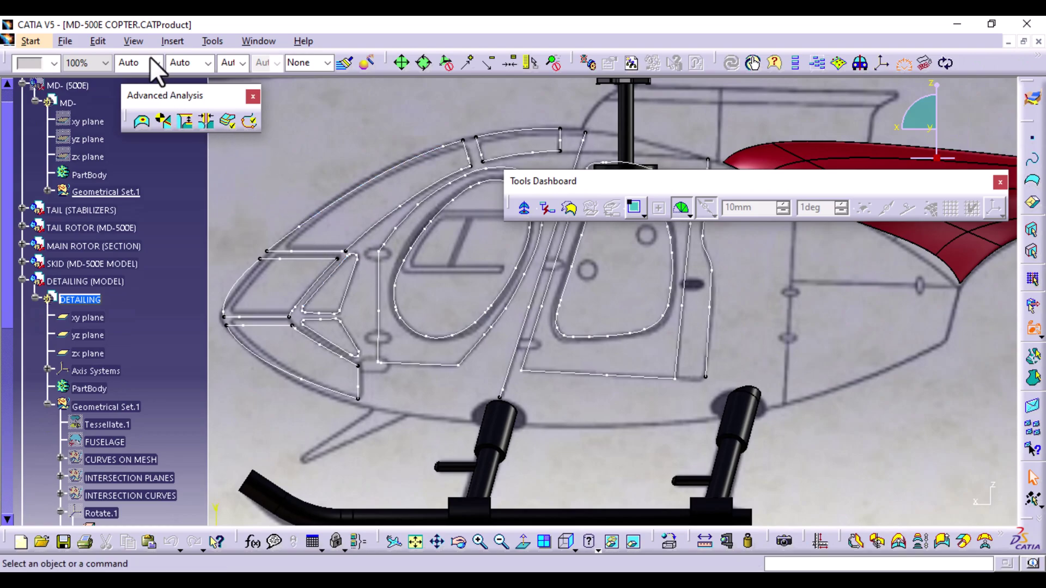
- Start the Tubing command from the Expert tools and display its moving frame settings
click(172, 41)
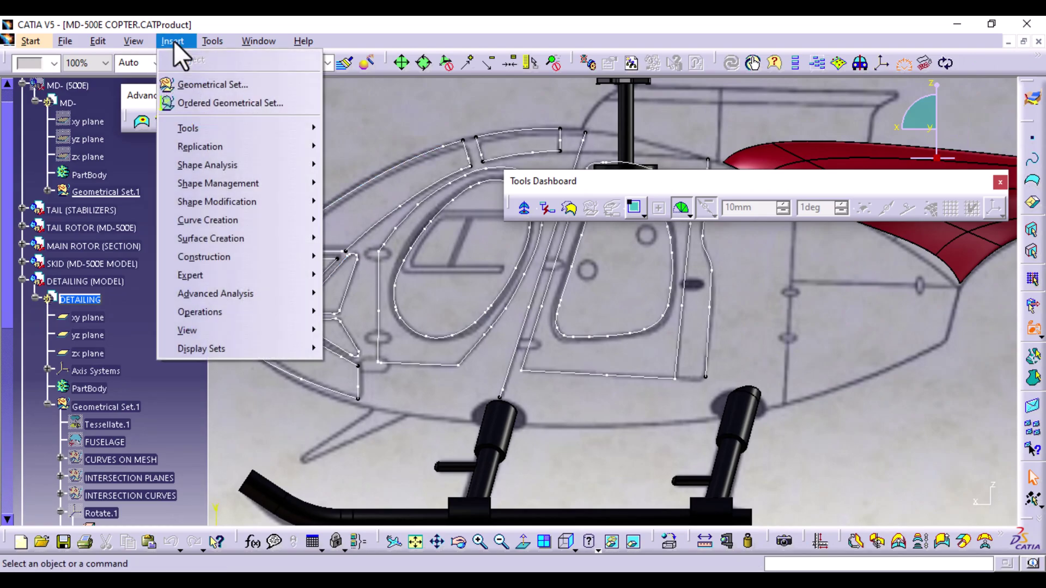
mouse_move(213, 269)
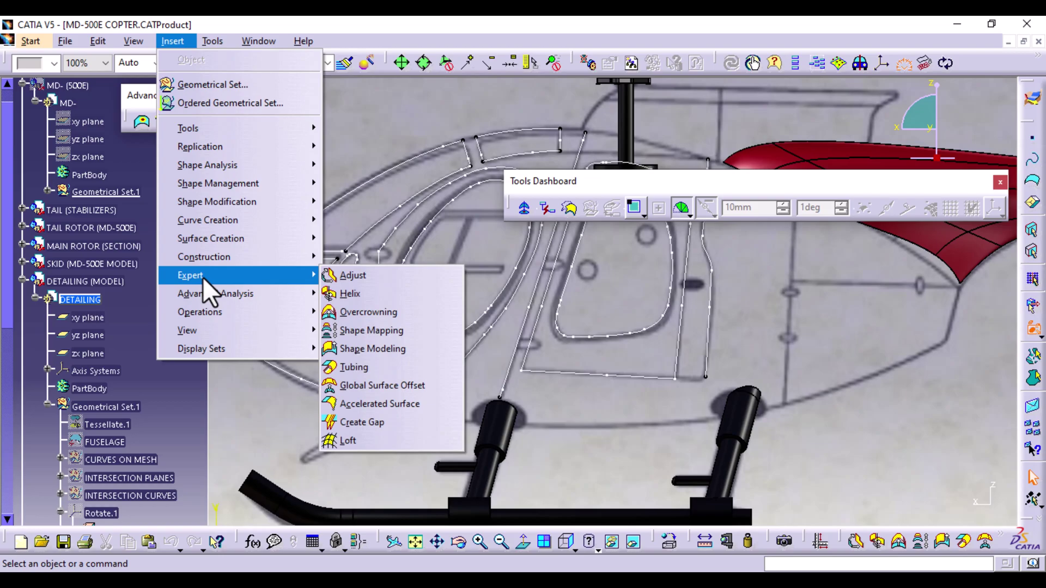
click(180, 386)
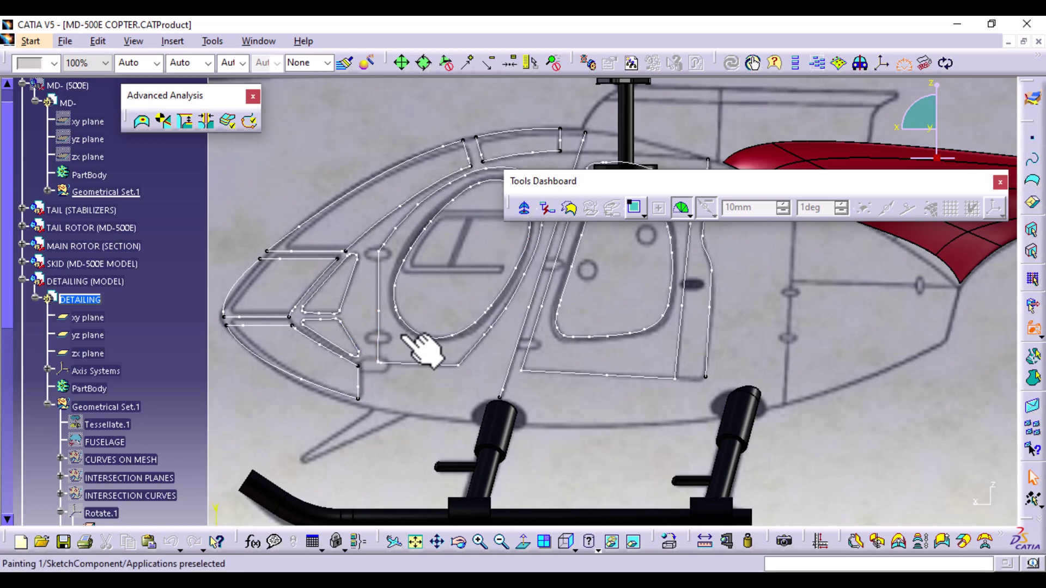
click(180, 37)
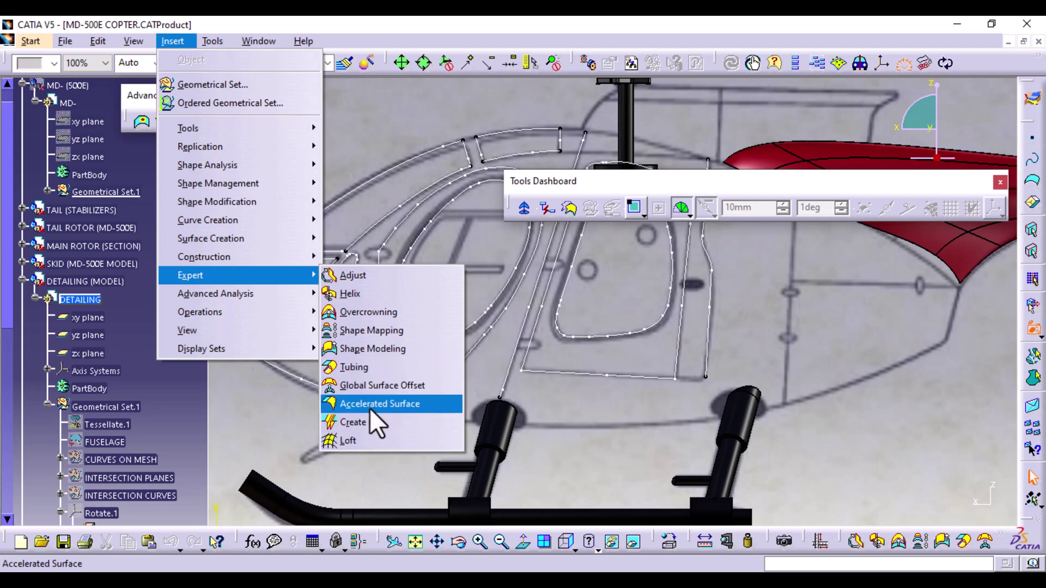
click(368, 364)
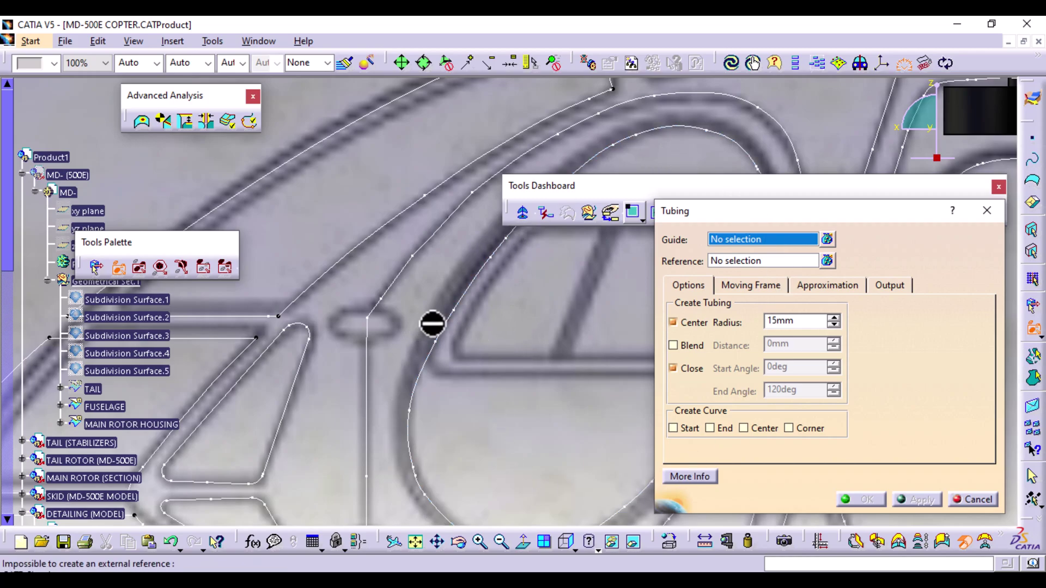
click(744, 285)
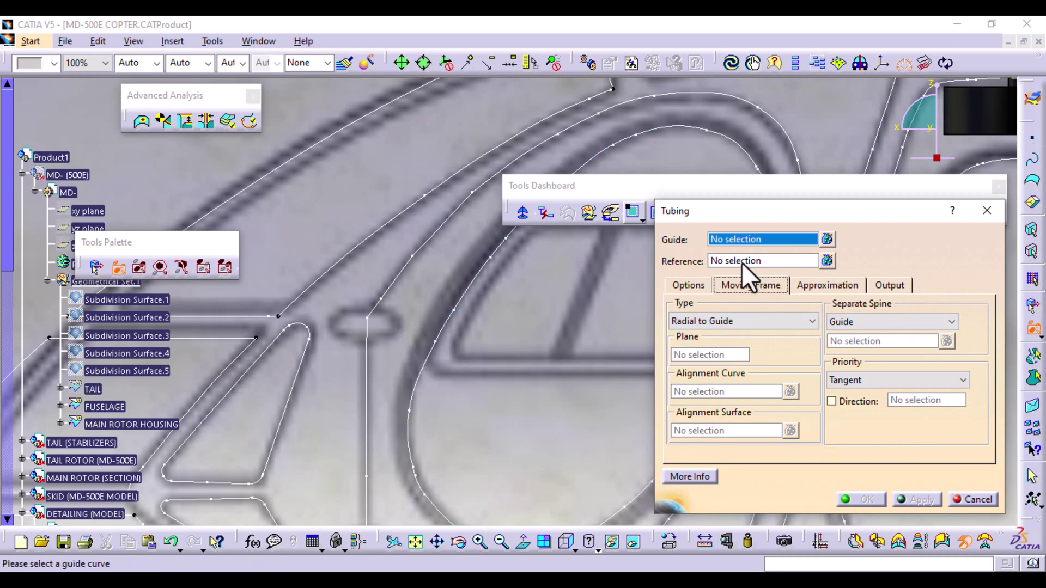
- Define a parallel curve of the oval window outline as the tubing guide, supported on FUSELAGE with a 15 mm constant offset
right_click(738, 238)
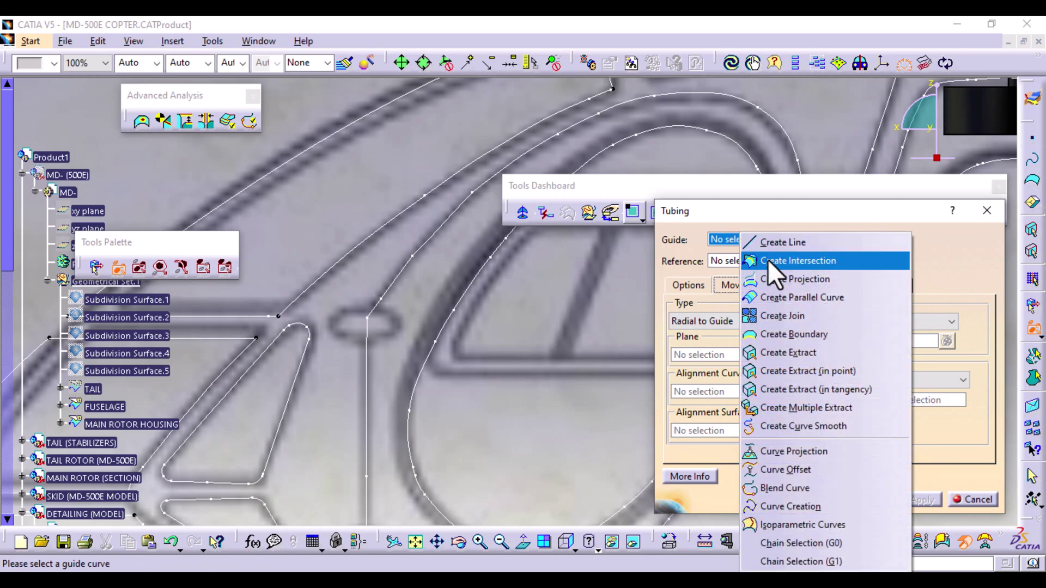
click(767, 296)
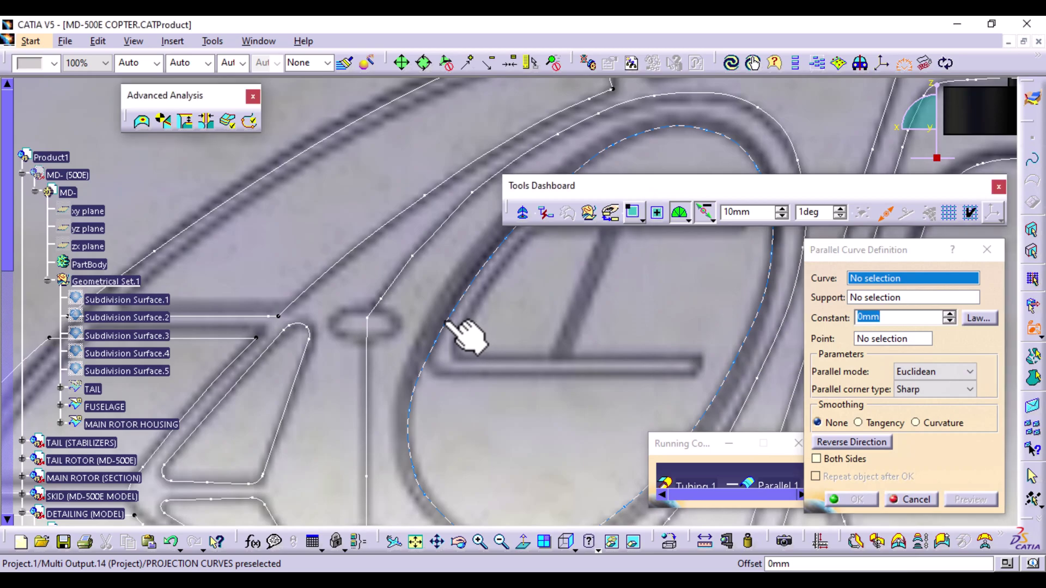
click(437, 343)
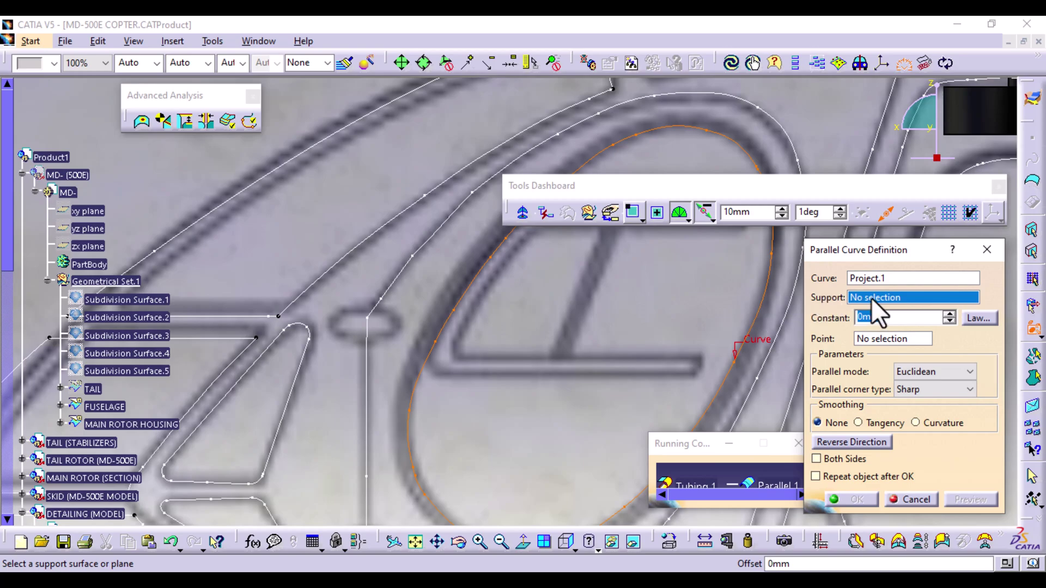
click(102, 408)
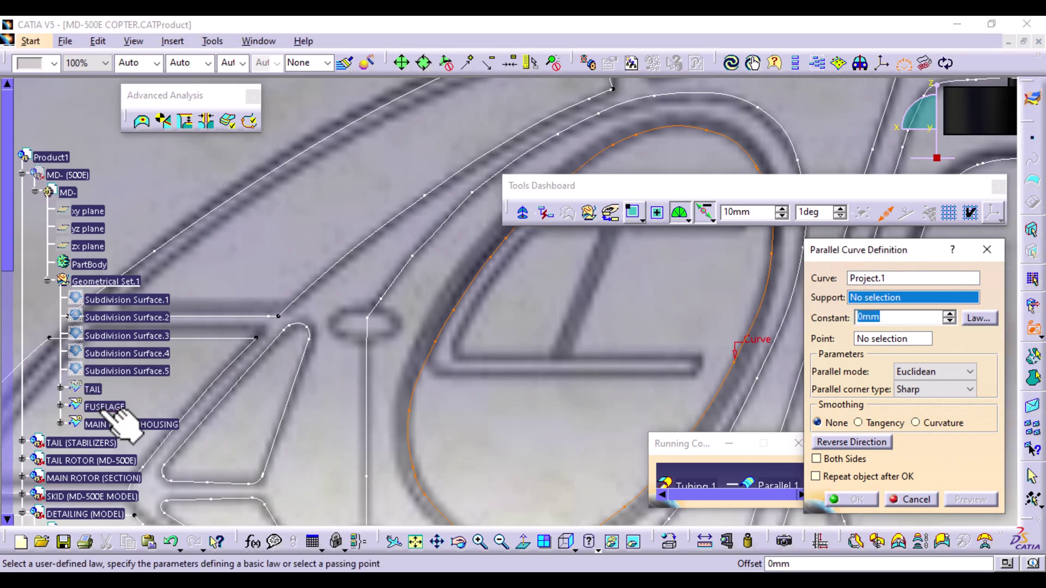
click(863, 321)
text(1)
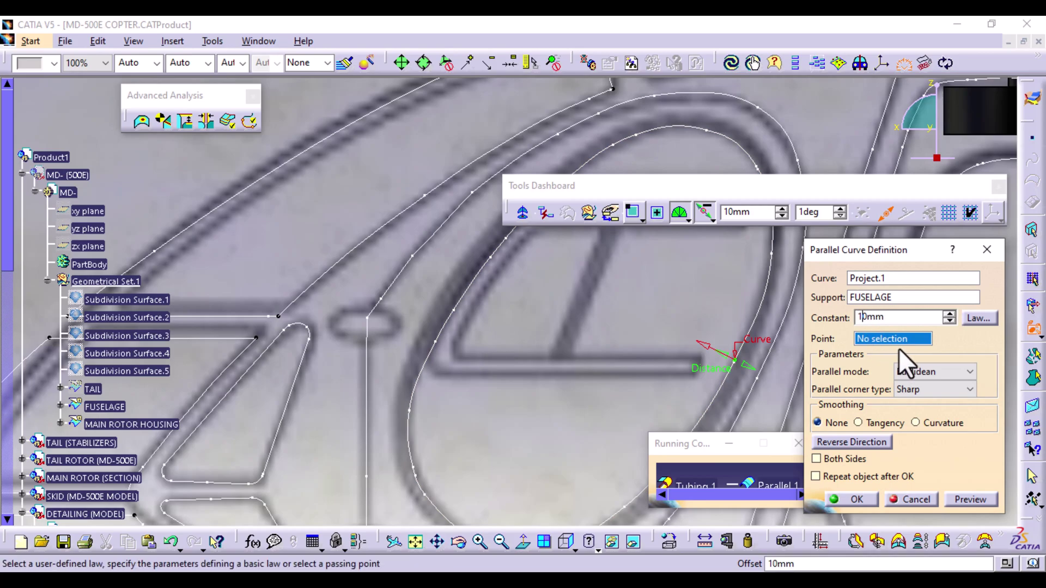
text(5)
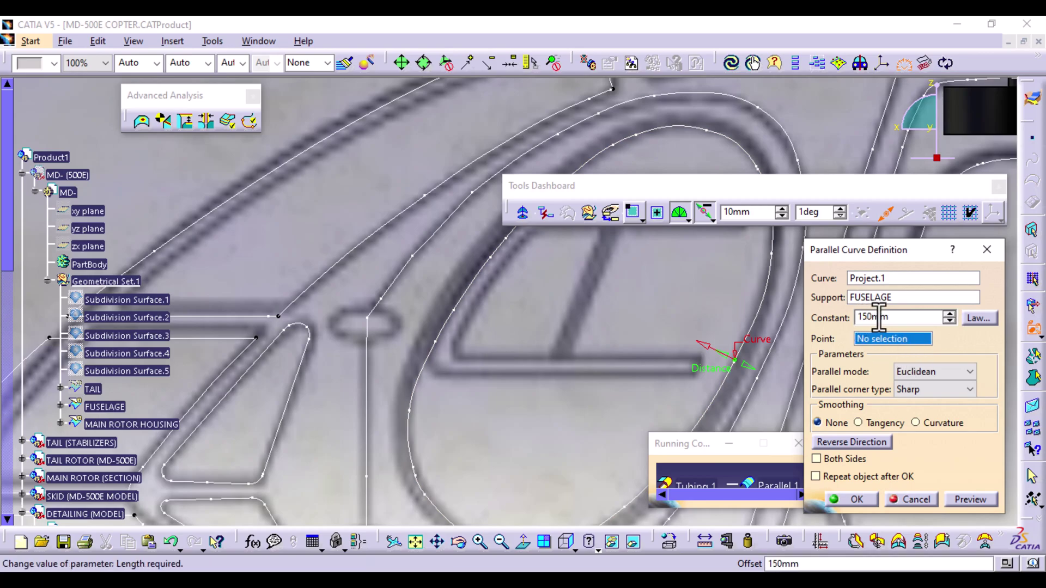
key(Delete)
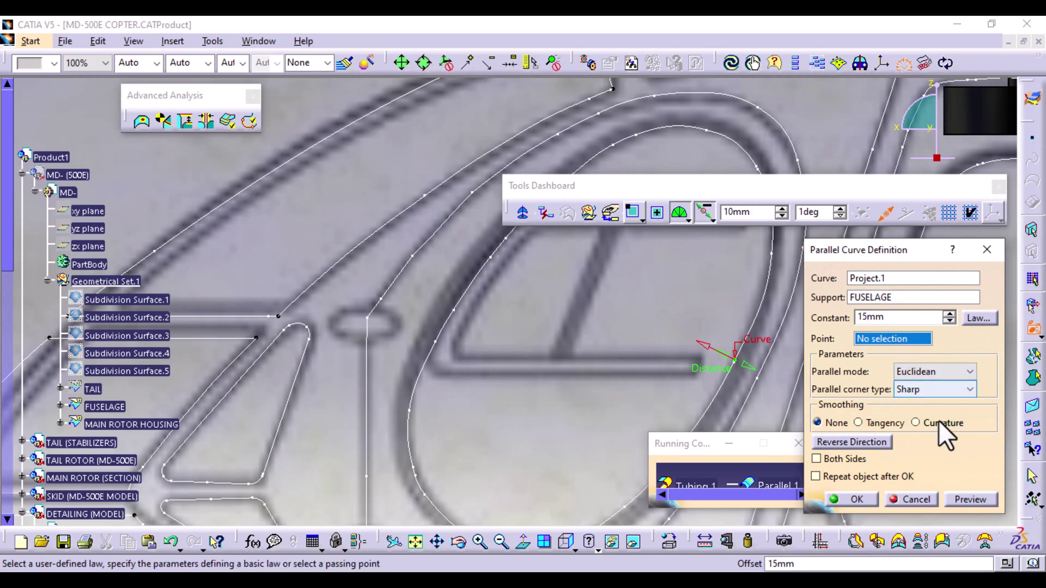
- Reverse the parallel curve's direction so it lies outside the oval window outline, and accept it as the guide
click(971, 500)
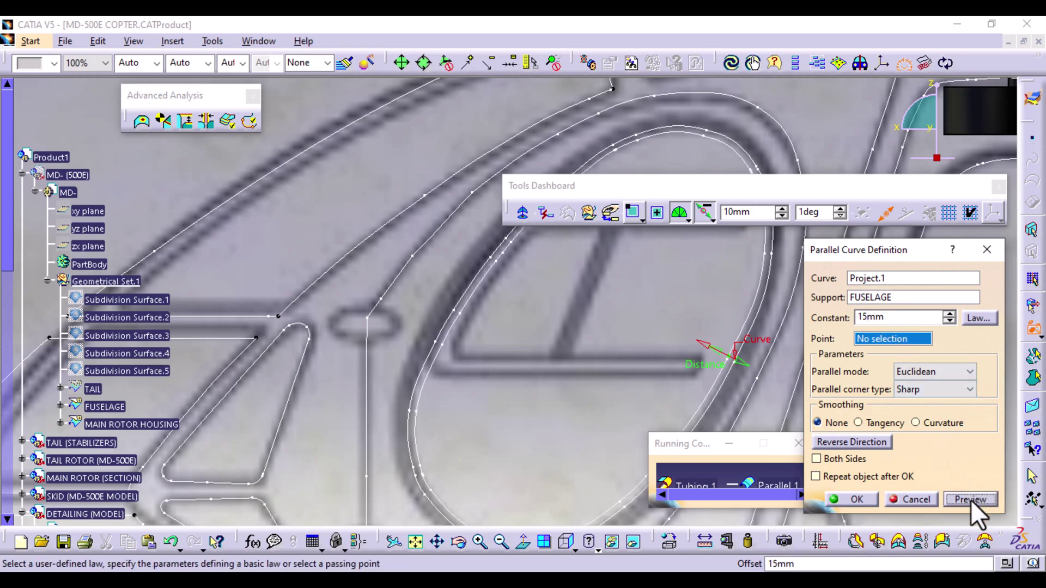
click(849, 441)
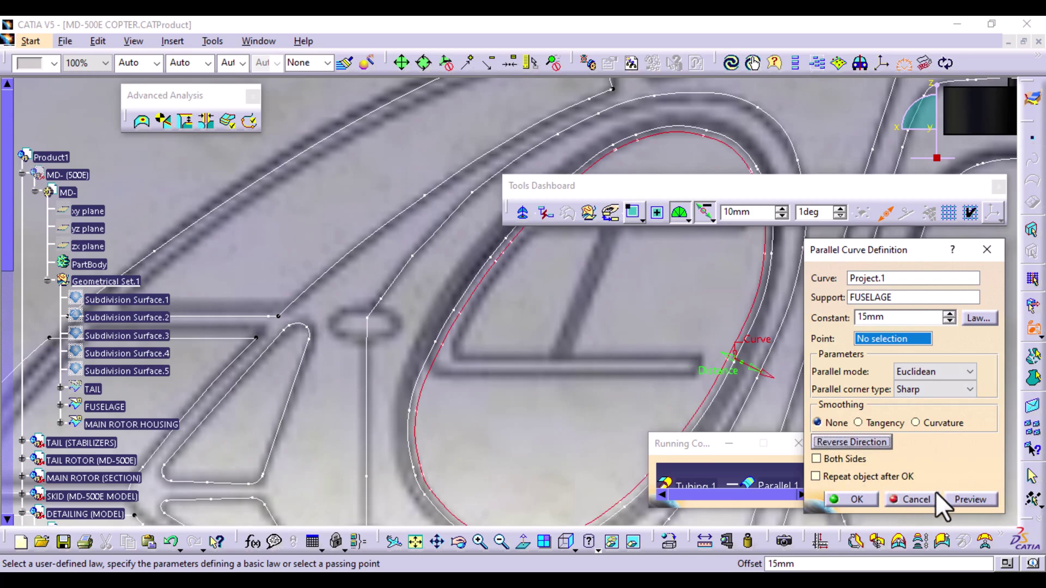
click(962, 498)
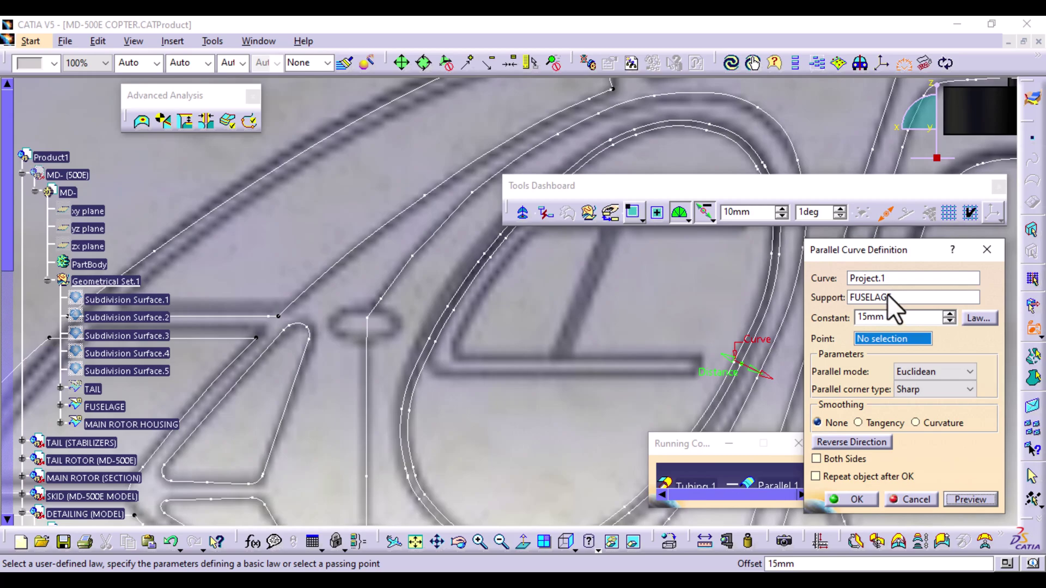
click(851, 497)
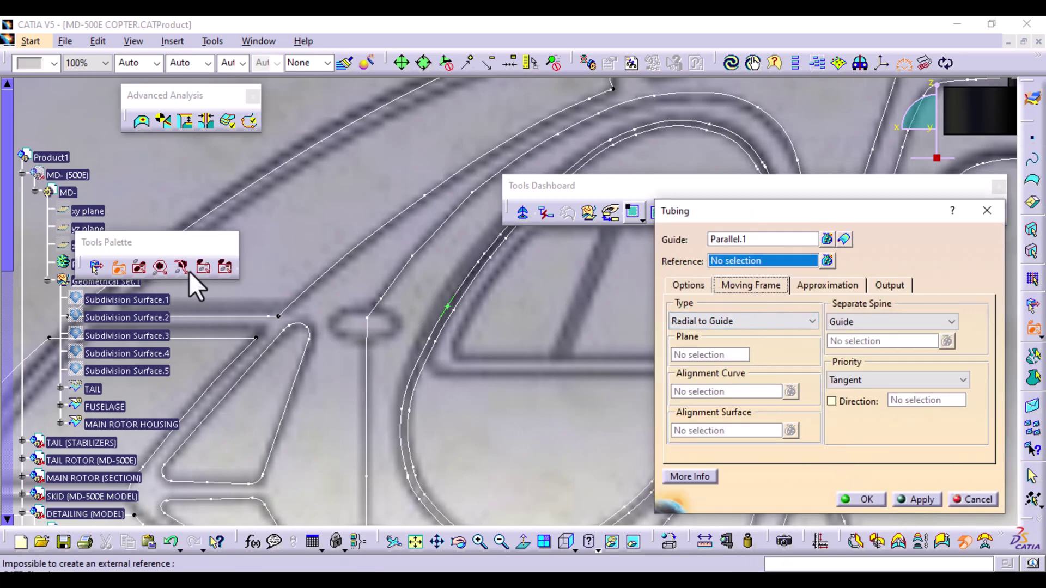
- Create a closed tubing of 15 mm radius along the oval parallel curve, using FUSELAGE as the reference
click(124, 410)
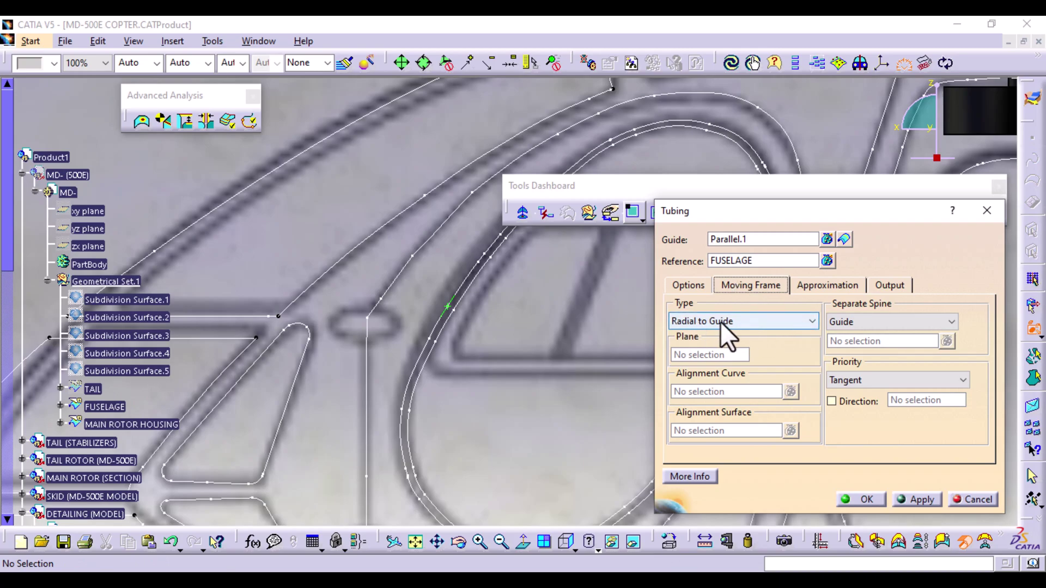
click(684, 286)
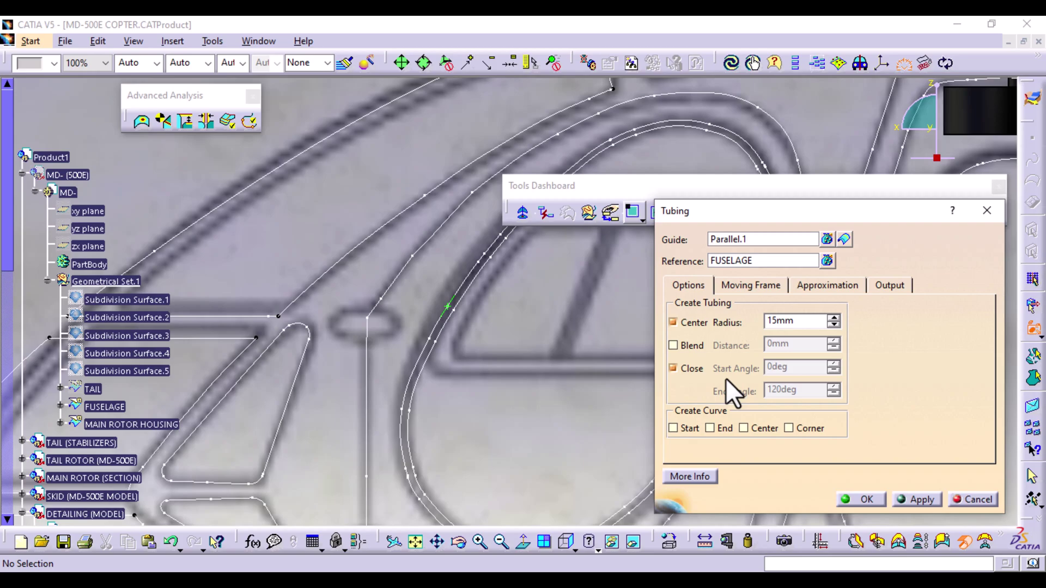
click(928, 499)
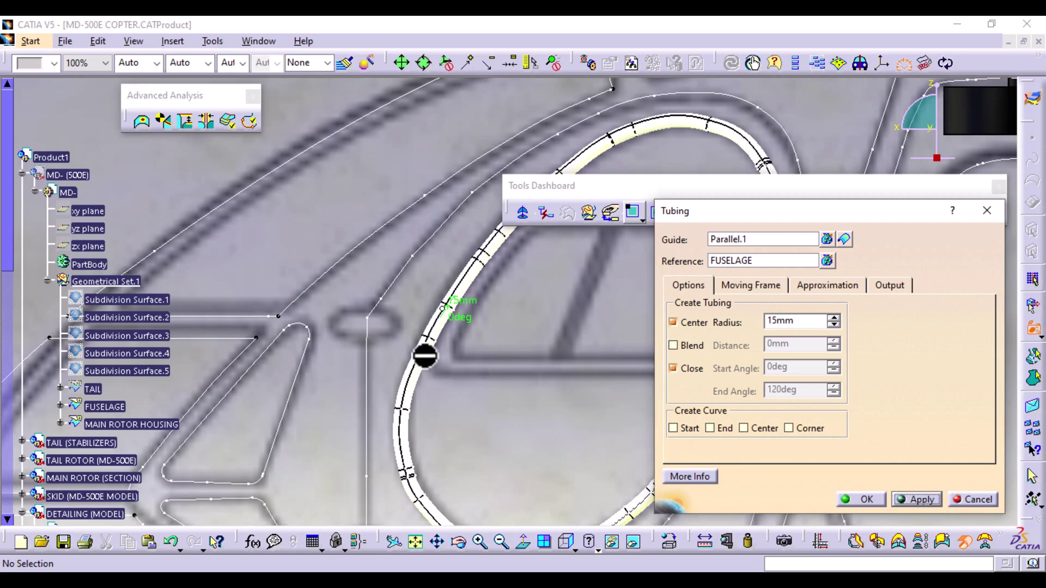
middle_drag(469, 415, 410, 392)
middle_drag(243, 345, 378, 350)
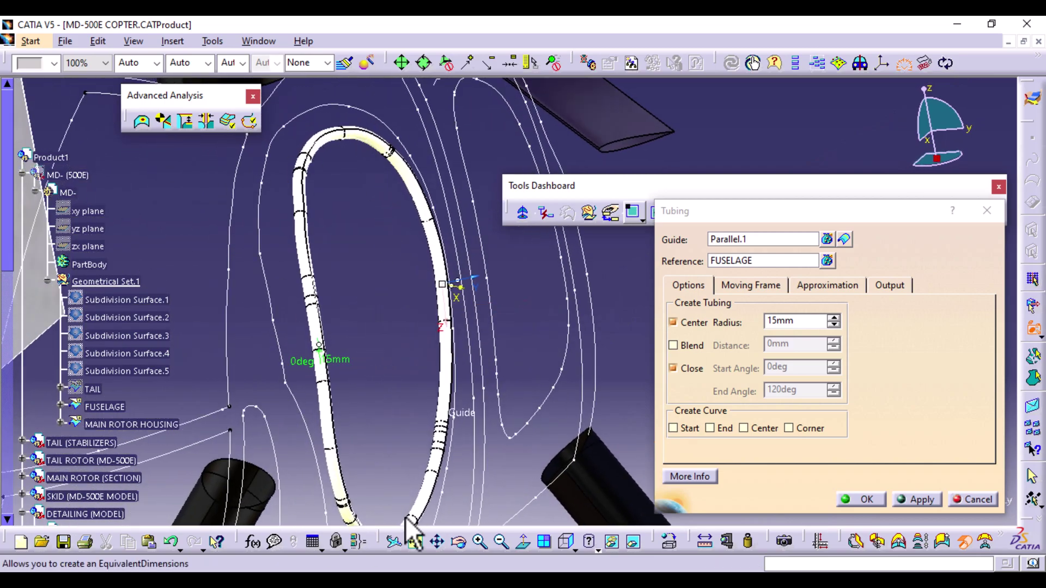
click(565, 541)
middle_drag(555, 414, 420, 356)
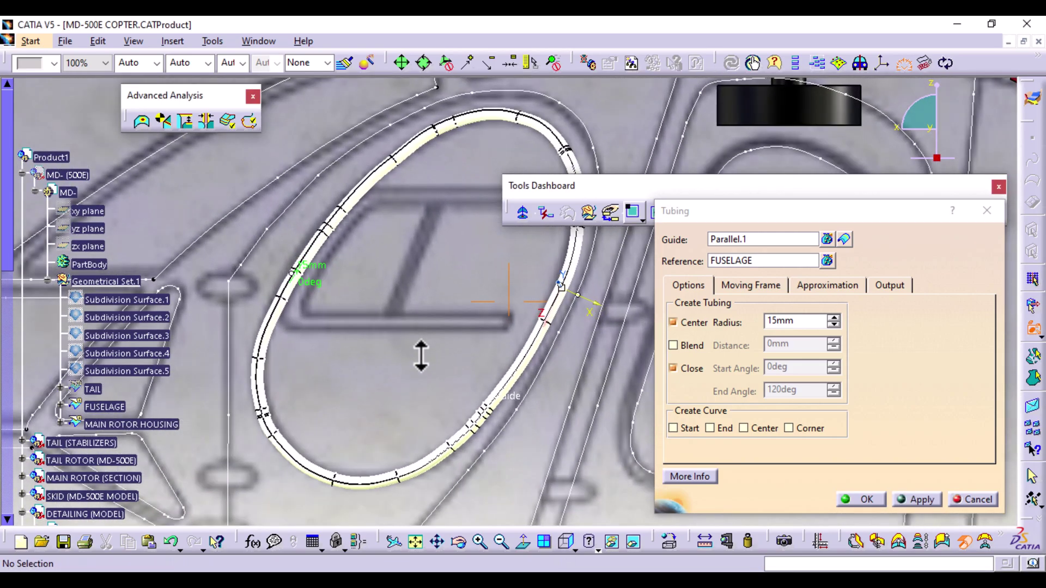
click(866, 499)
- Collapse Multi Output.15 under PROJECTION (INTERSECTIONS) and expand the 3D CORNERS set in the tree
click(60, 407)
scroll(52, 420, down, 10)
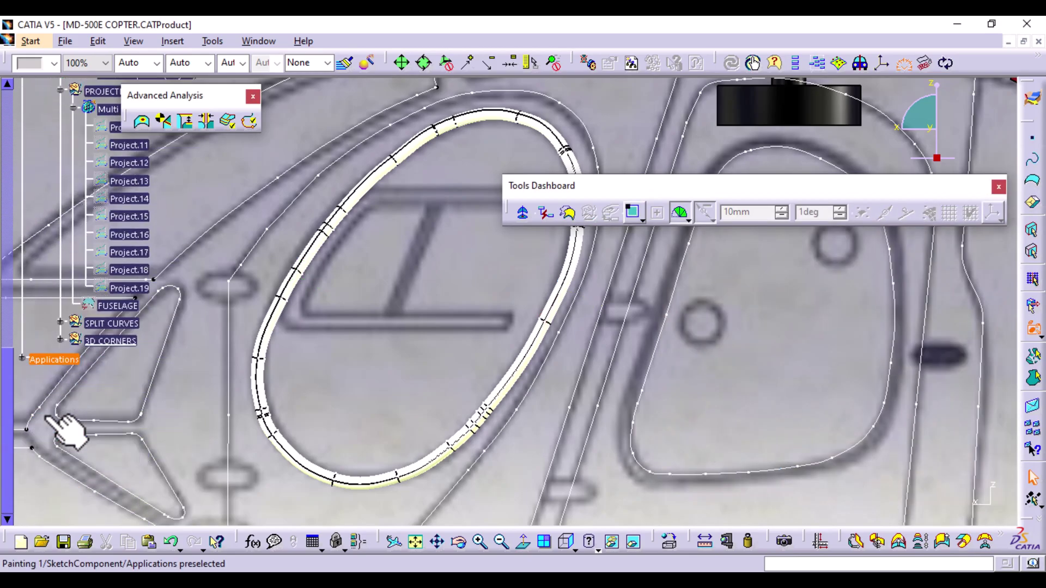
scroll(55, 425, up, 5)
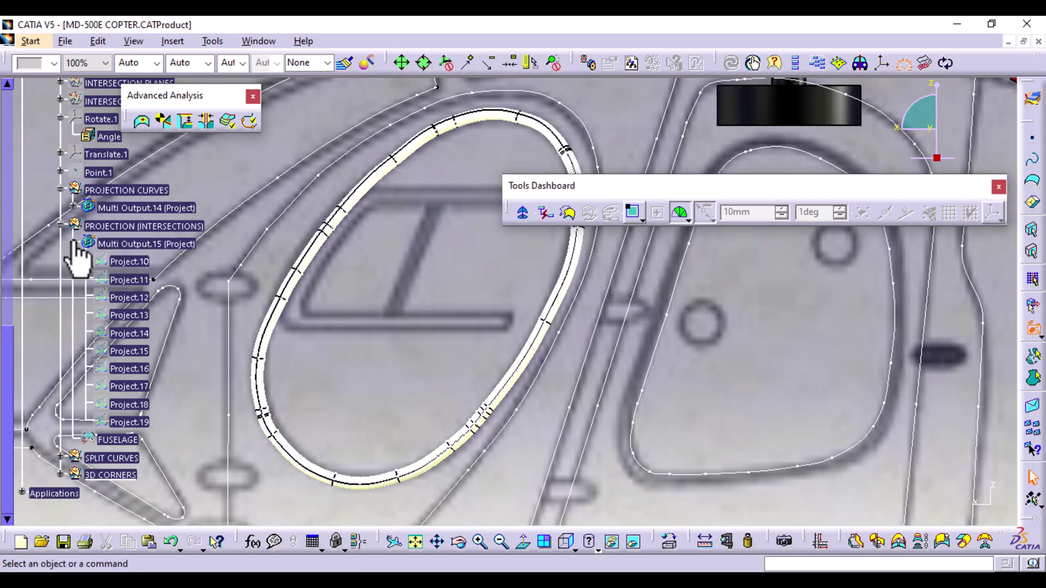
click(73, 244)
click(74, 243)
click(73, 244)
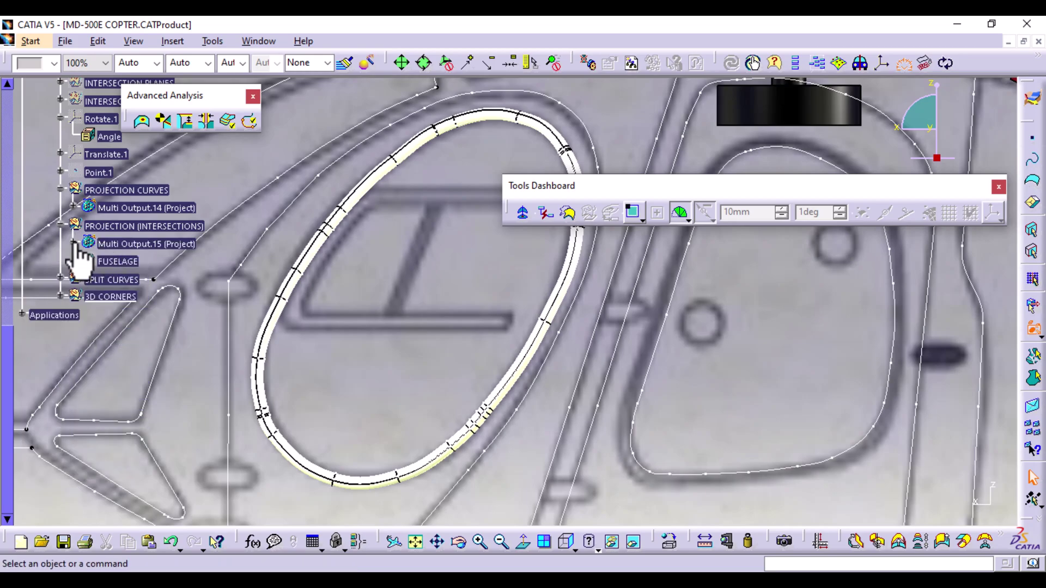
click(60, 296)
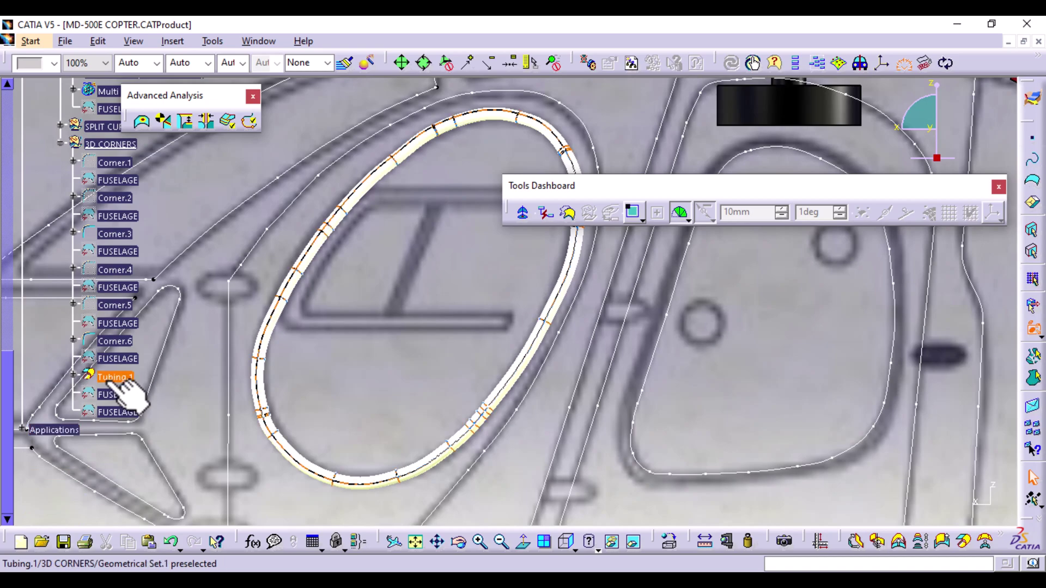
- Move Tubing.1 from 3D CORNERS to the last position in Geometrical Set.1, and collapse 3D CORNERS
right_click(109, 378)
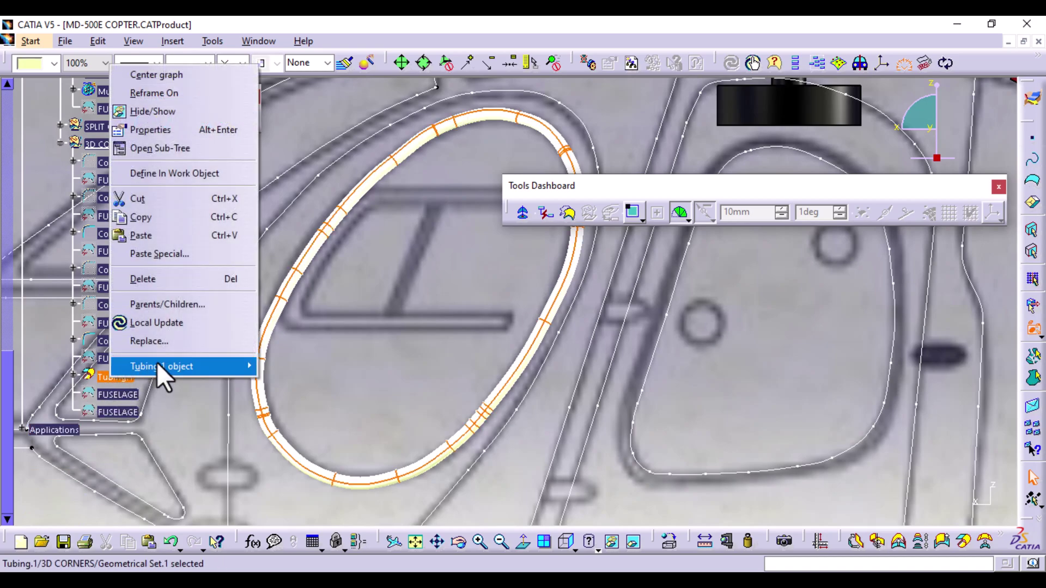
mouse_move(158, 365)
click(325, 446)
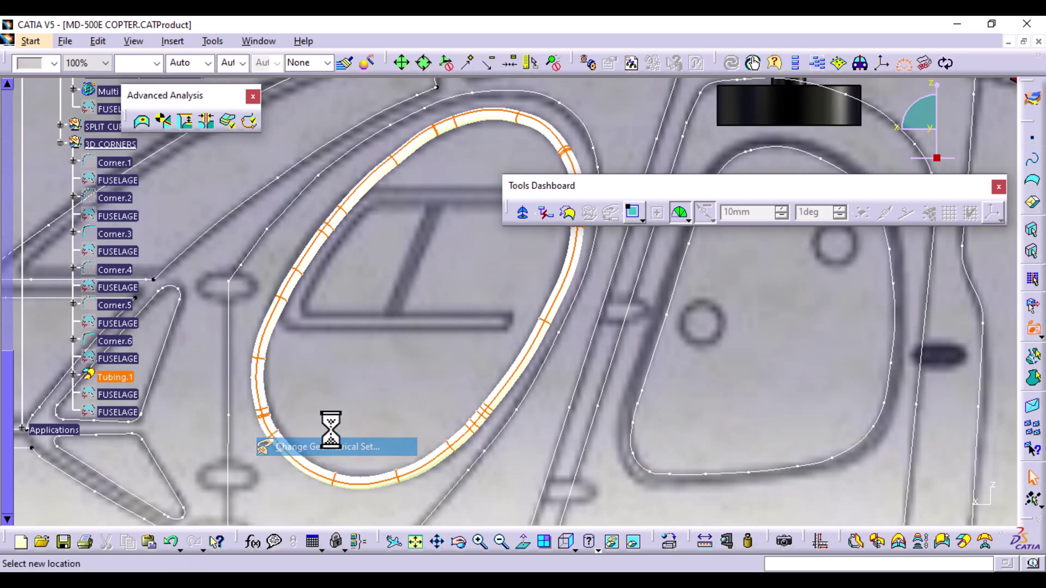
click(950, 424)
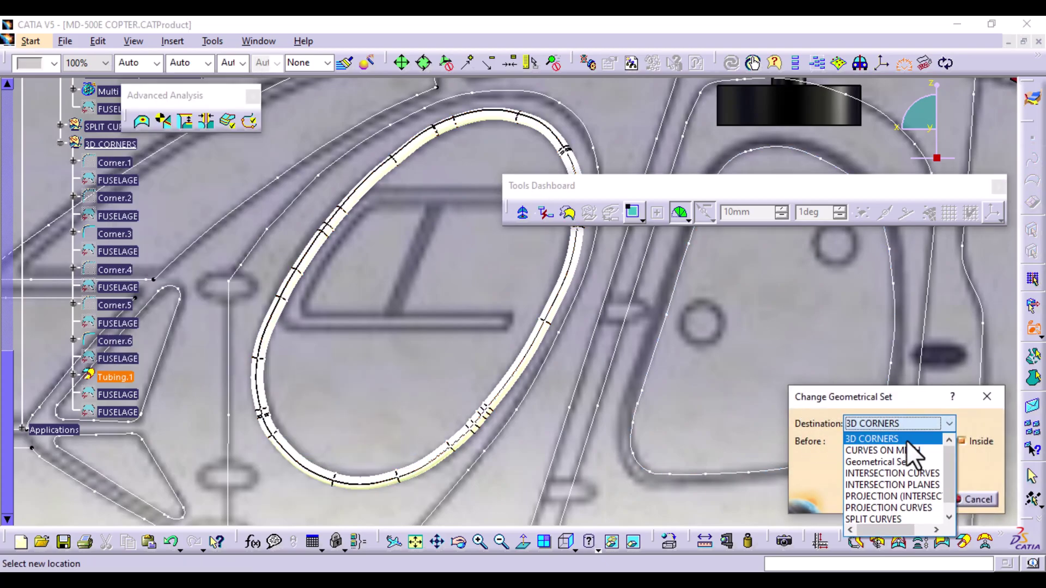
click(877, 460)
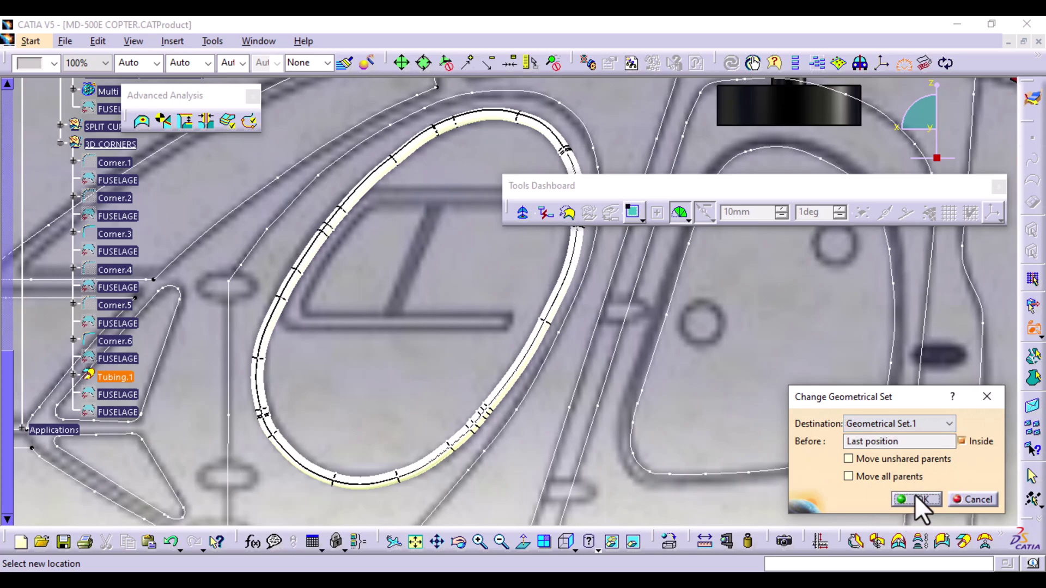
click(916, 499)
click(61, 143)
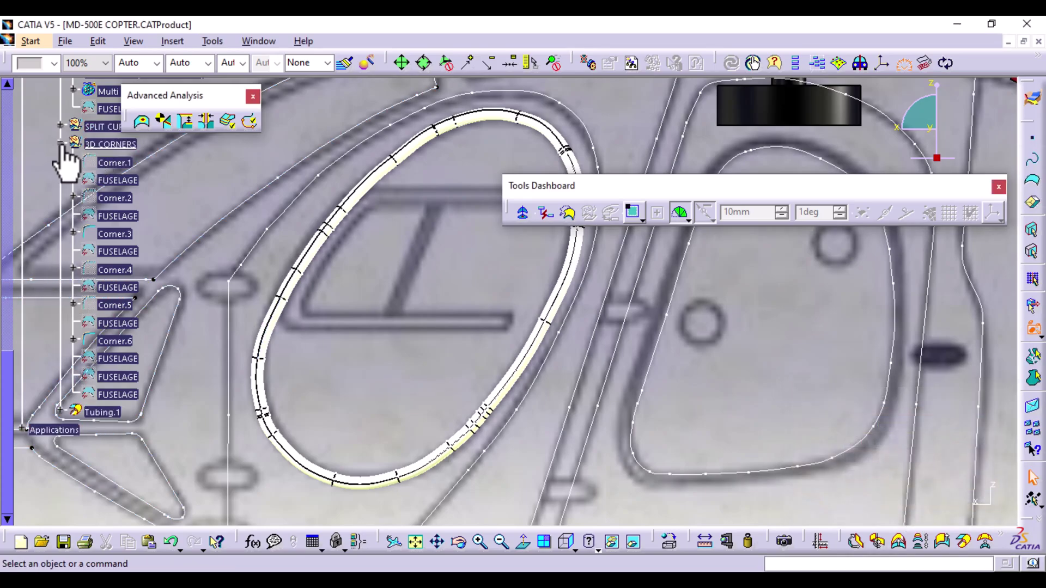
- Define Geometrical Set.1 of the DETAILING part as the in-work object
scroll(131, 253, up, 10)
scroll(131, 253, up, 3)
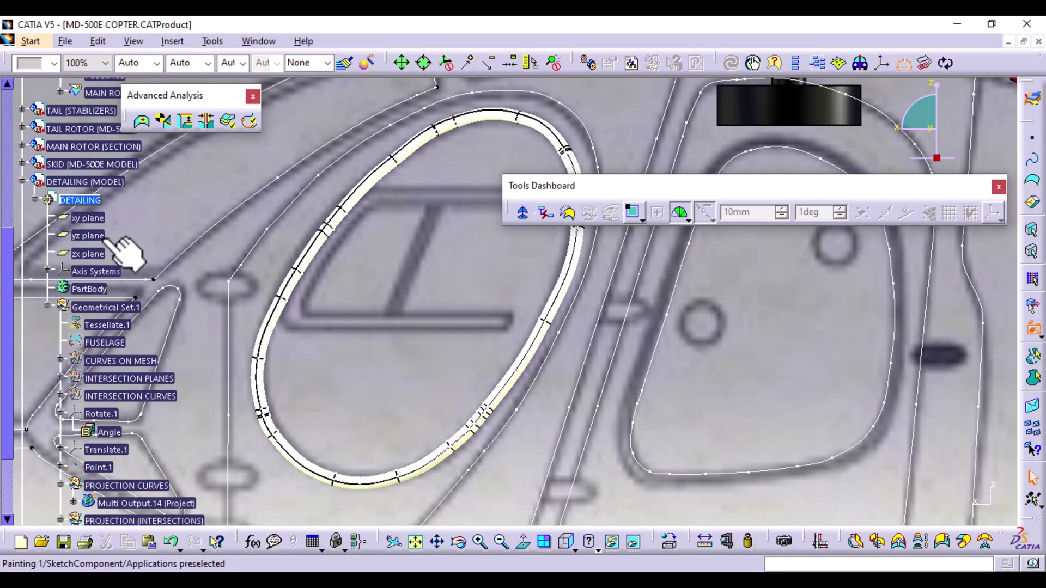
click(100, 308)
right_click(100, 310)
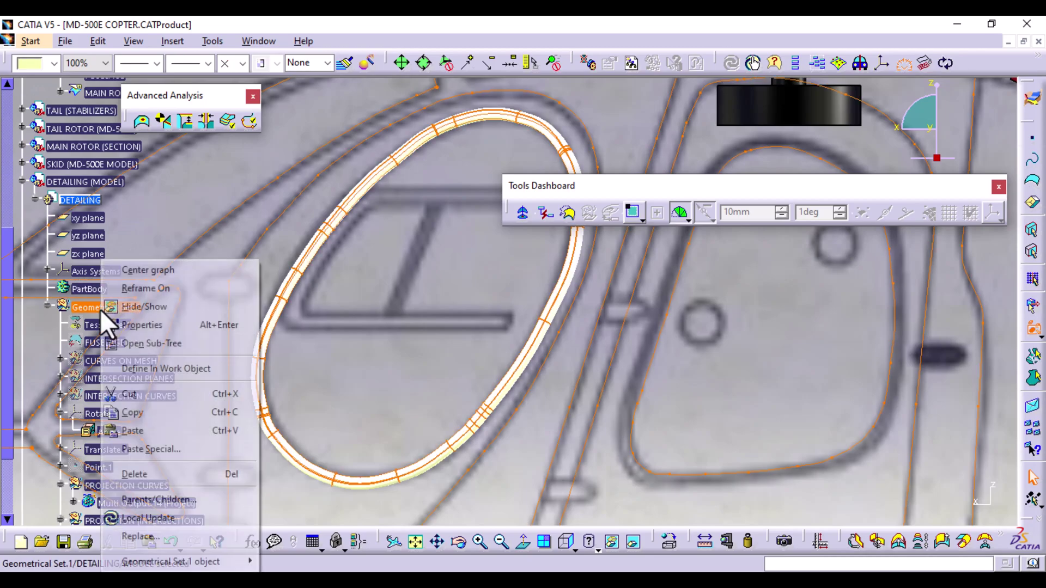
click(185, 370)
- Move the Tools Dashboard off the second window, start another Tubing and clear its preselected guide elements
scroll(139, 321, down, 6)
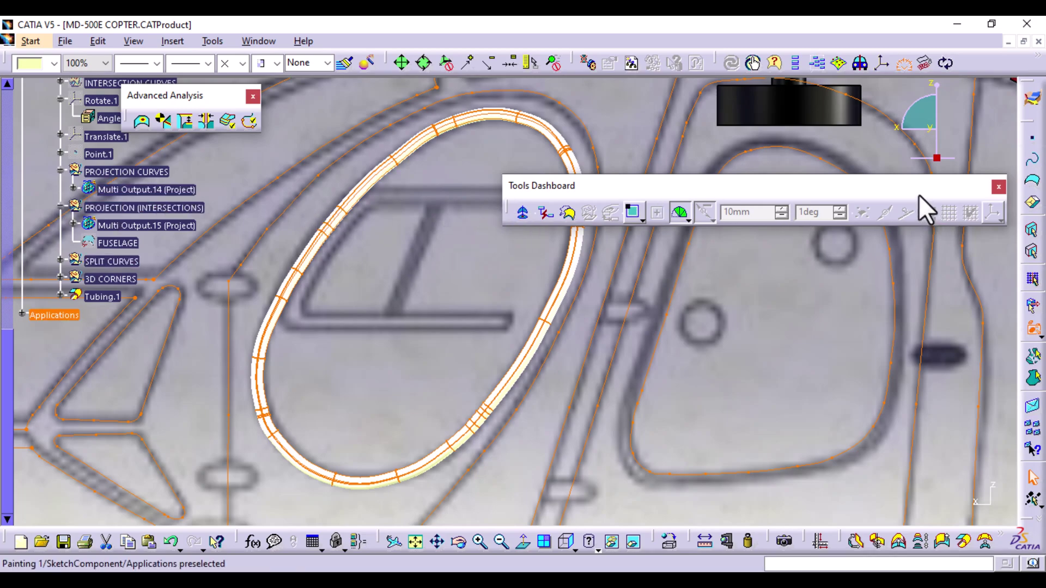
drag(802, 384, 837, 479)
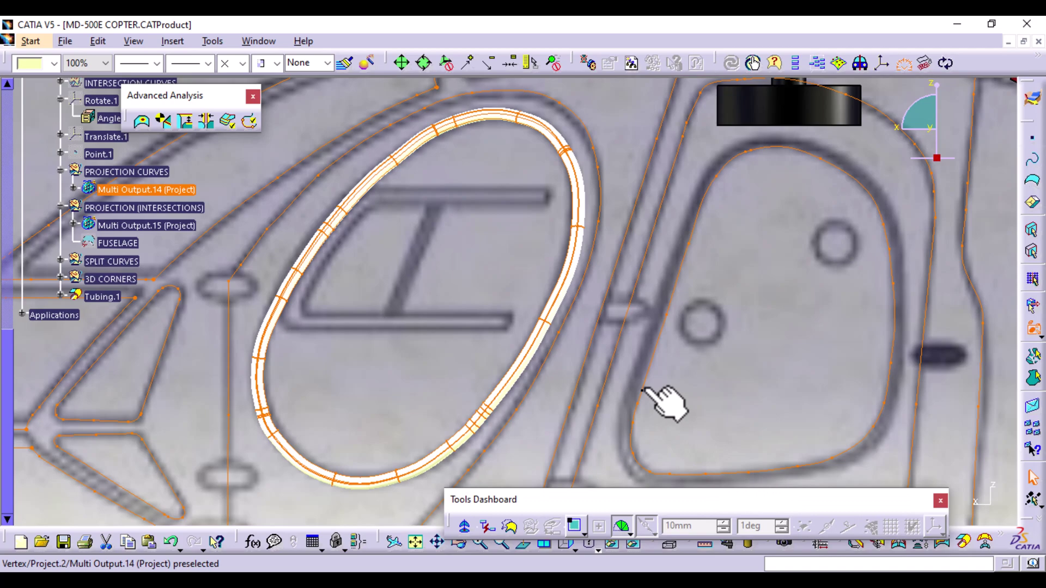
click(179, 44)
click(444, 354)
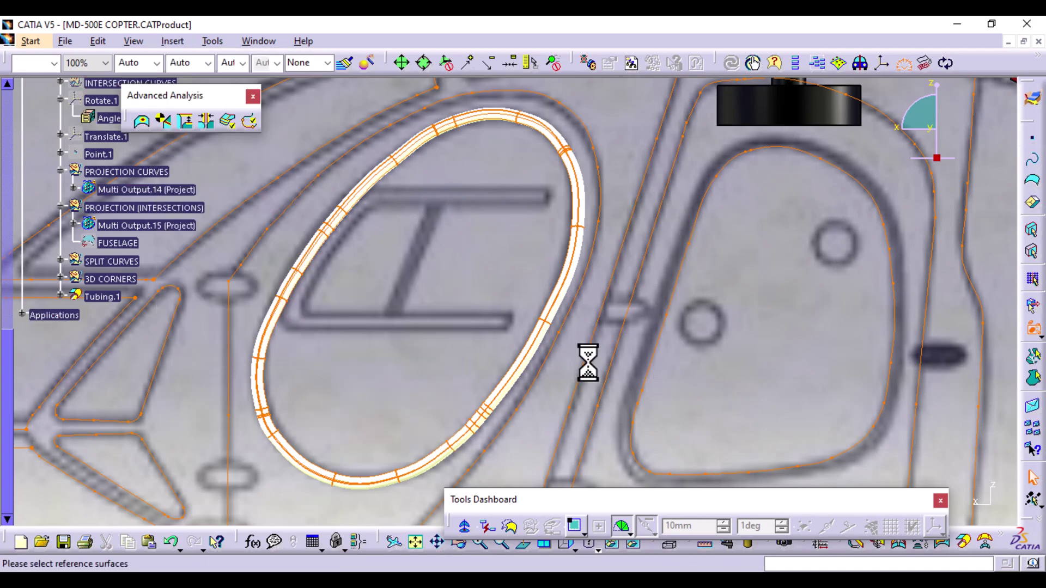
right_click(779, 241)
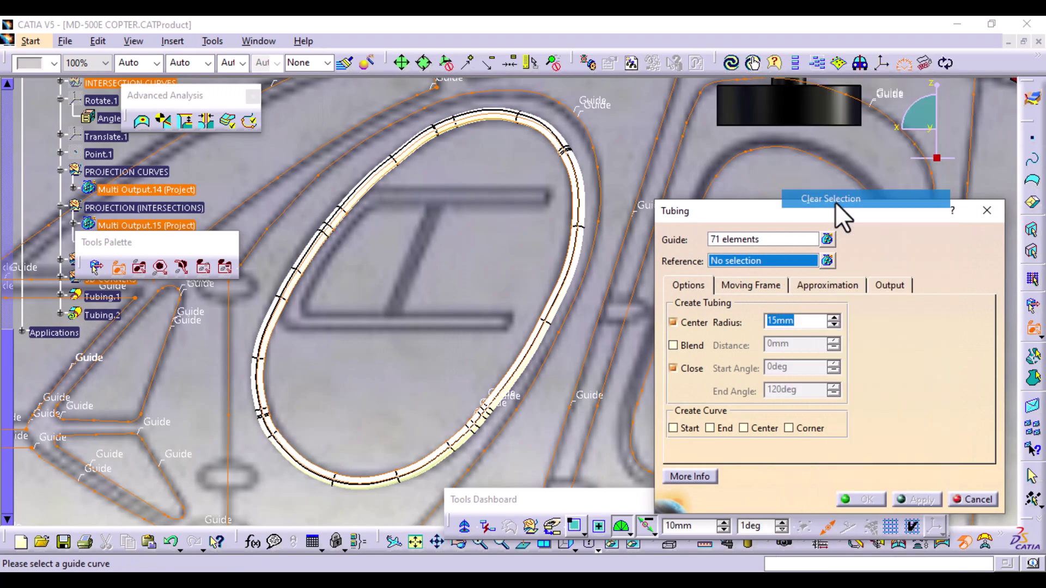
click(835, 199)
- Create a guide curve parallel to the rounded trapezoidal window outline beside the oval one, offset 15 mm outward on FUSELAGE
right_click(760, 240)
click(811, 301)
click(678, 303)
scroll(91, 272, up, 5)
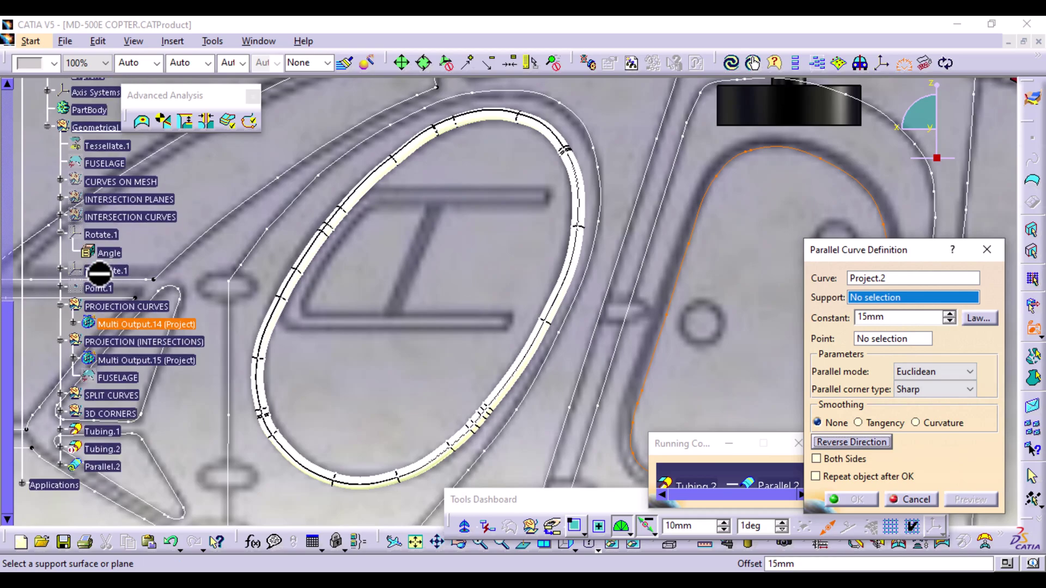
click(109, 164)
click(966, 496)
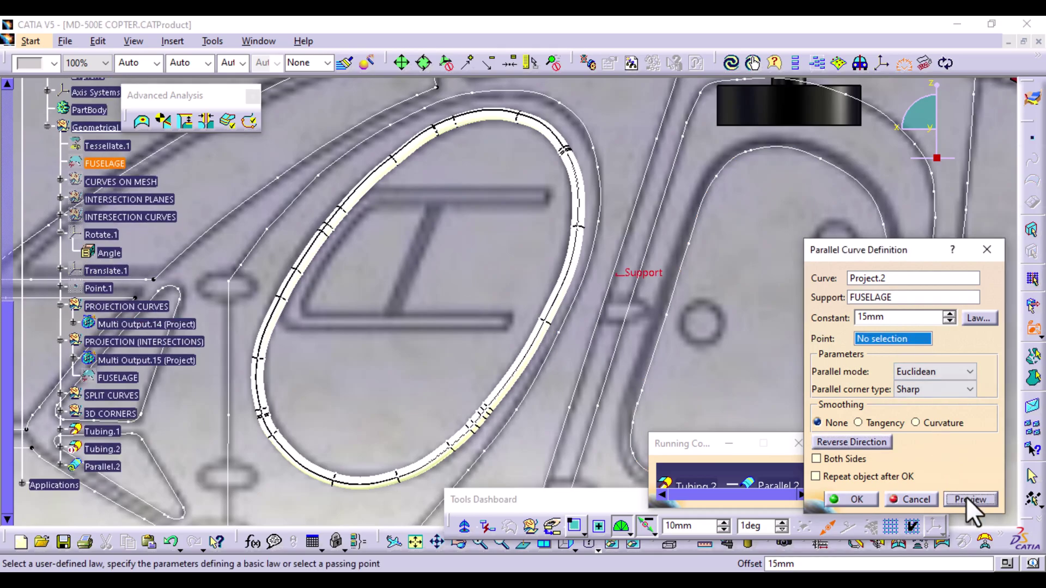
click(852, 436)
click(958, 499)
click(849, 499)
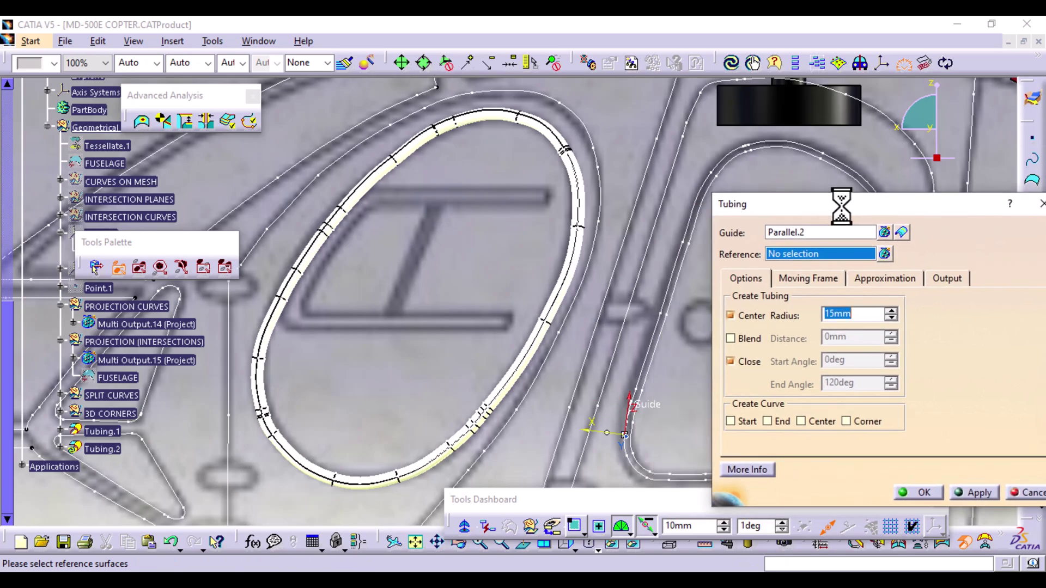
- Create the 15 mm radius closed tubing along the parallel guide curve around the rounded trapezoidal window
drag(840, 206, 445, 178)
click(525, 471)
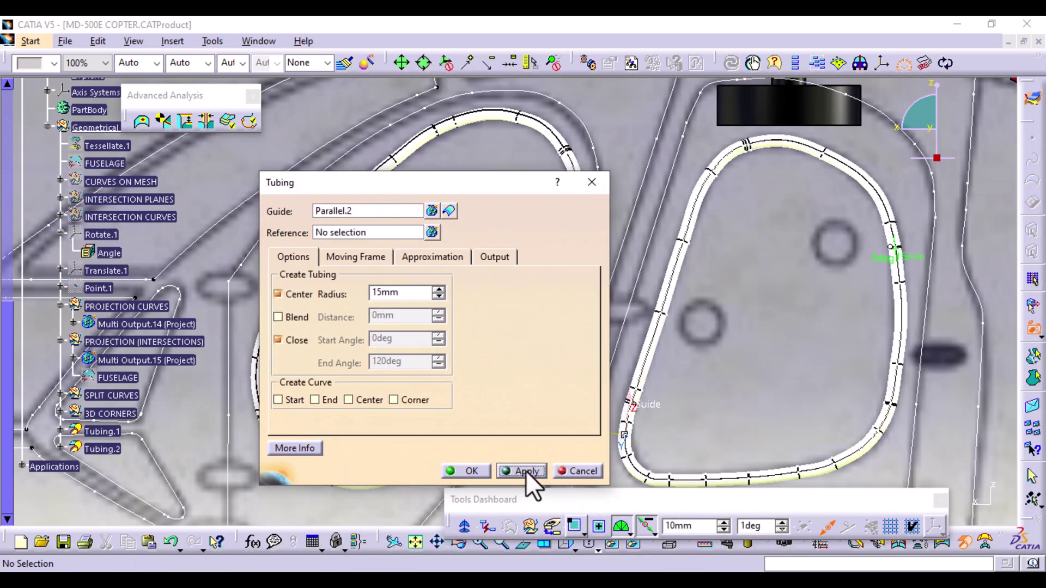
click(468, 472)
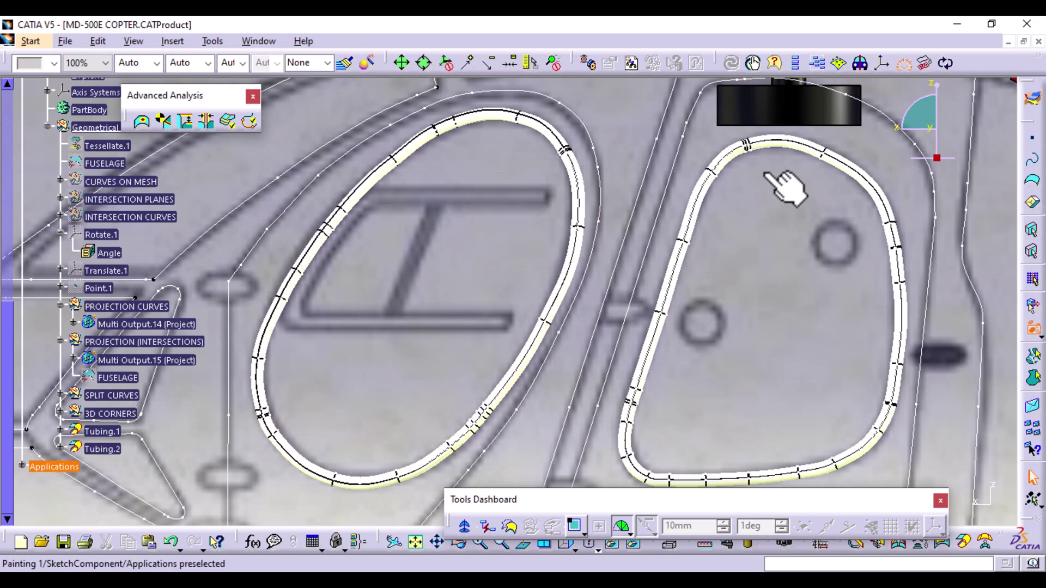
- Start a Create Gap feature for the fuselage door outlines
middle_drag(787, 234, 761, 250)
middle_drag(747, 381, 675, 371)
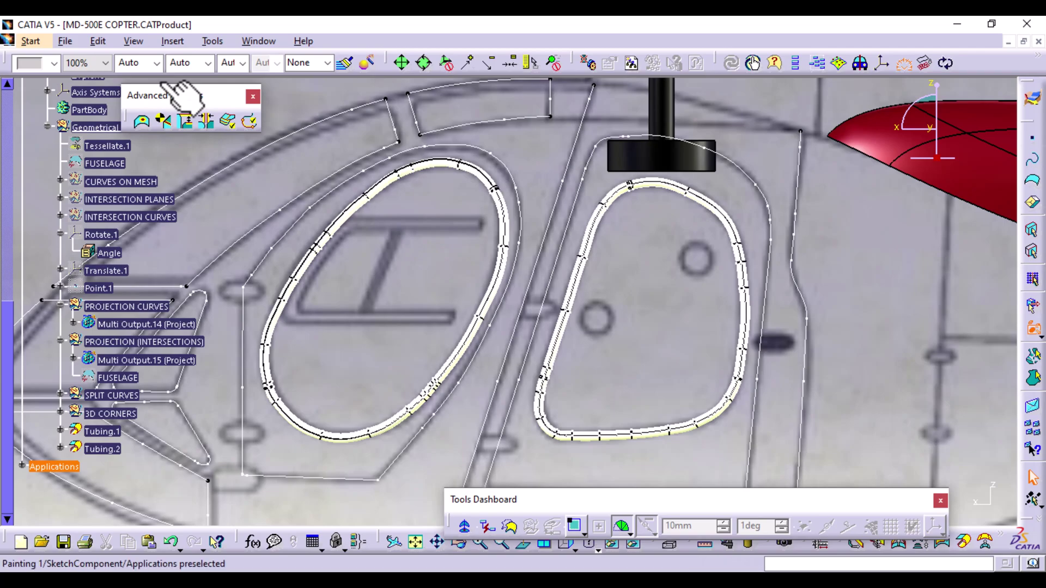
middle_drag(615, 263, 611, 292)
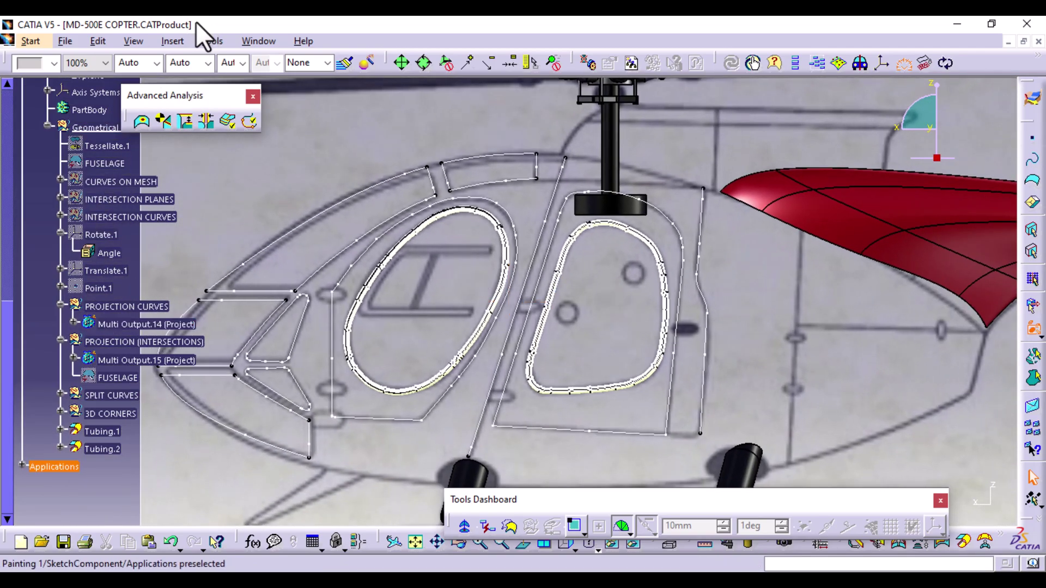
click(172, 41)
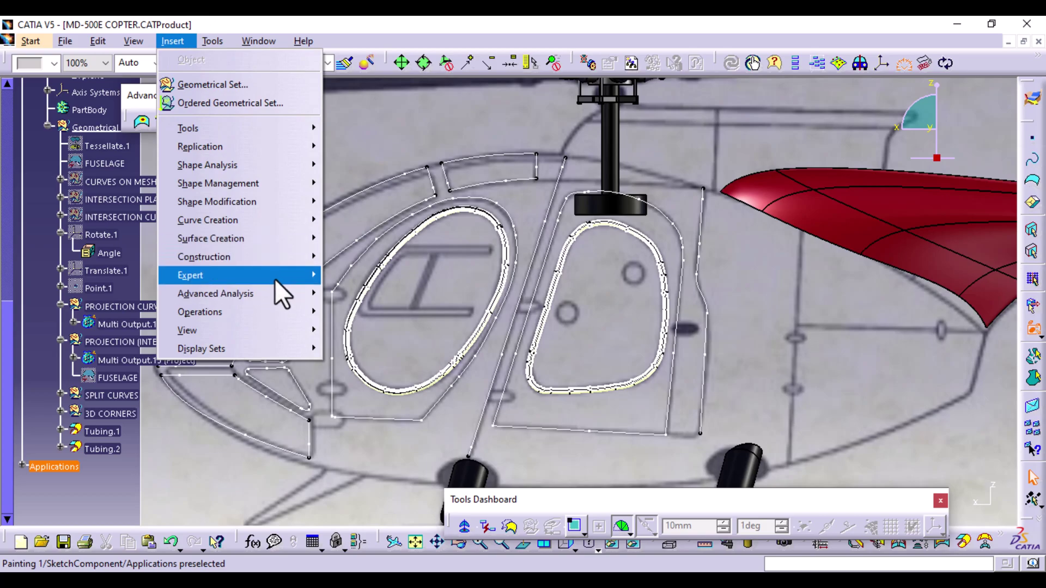
mouse_move(275, 277)
click(362, 424)
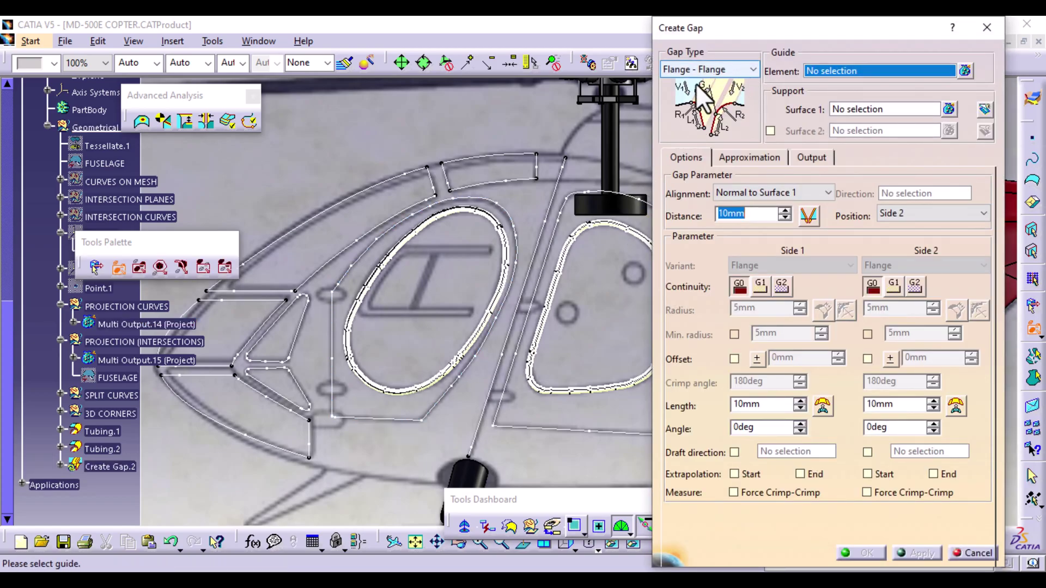
- Try the Crimp - Flange, Zero Gap and Flange - Bottom gap types, and return the type to Flange - Flange
click(752, 69)
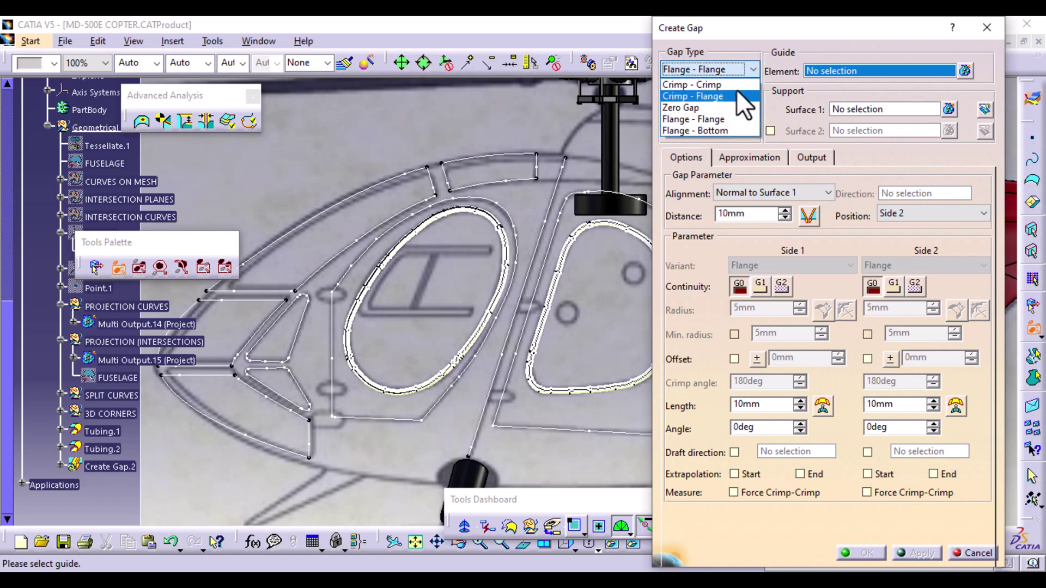
click(752, 73)
click(752, 73)
click(705, 95)
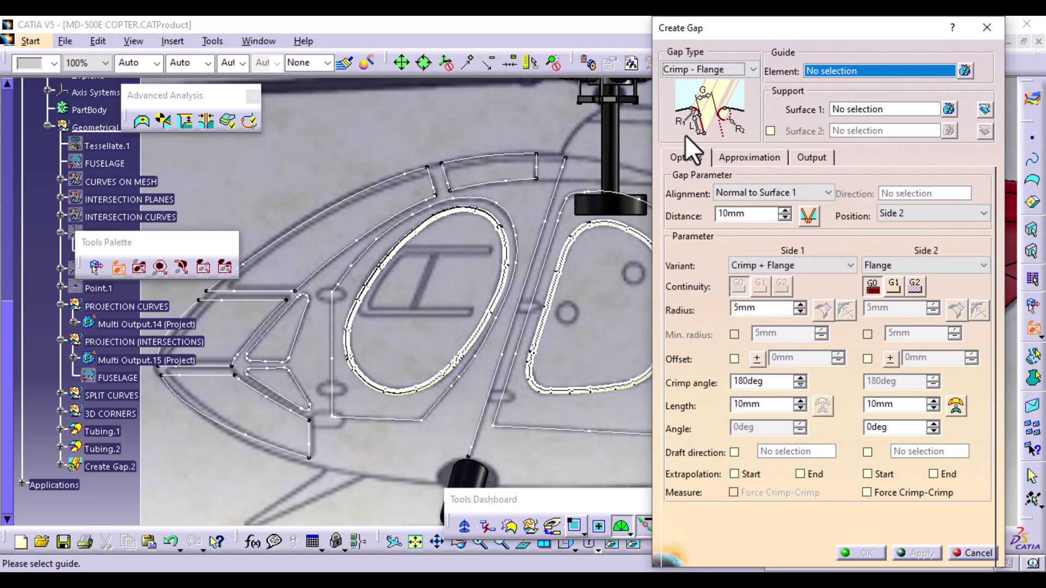
click(753, 69)
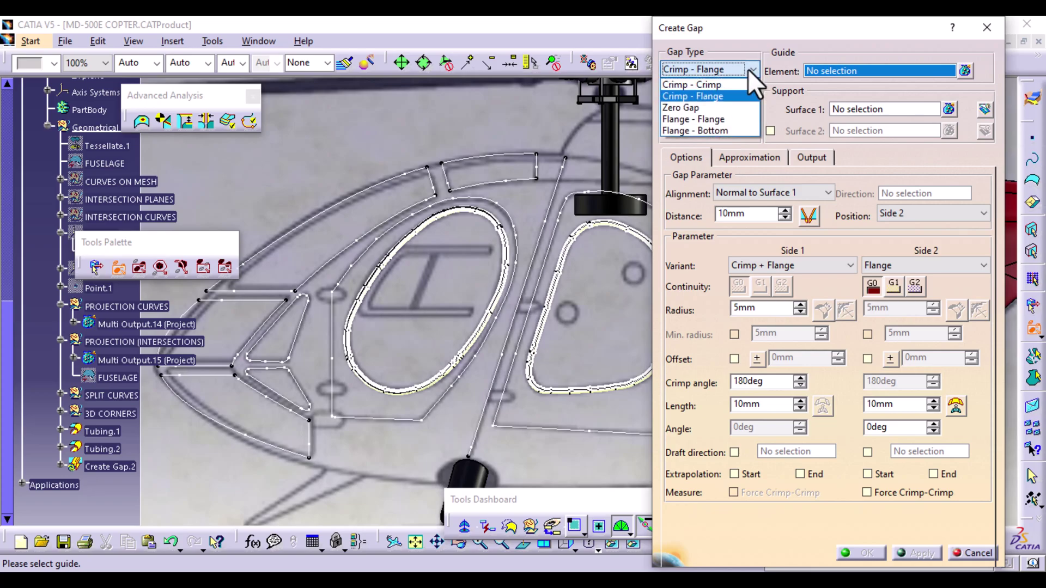
click(687, 101)
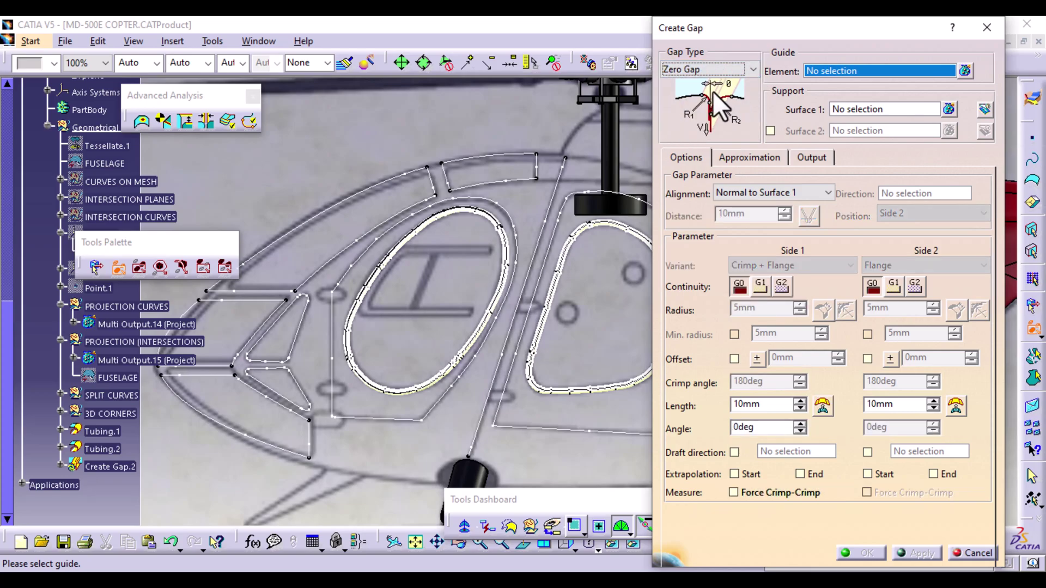
click(753, 69)
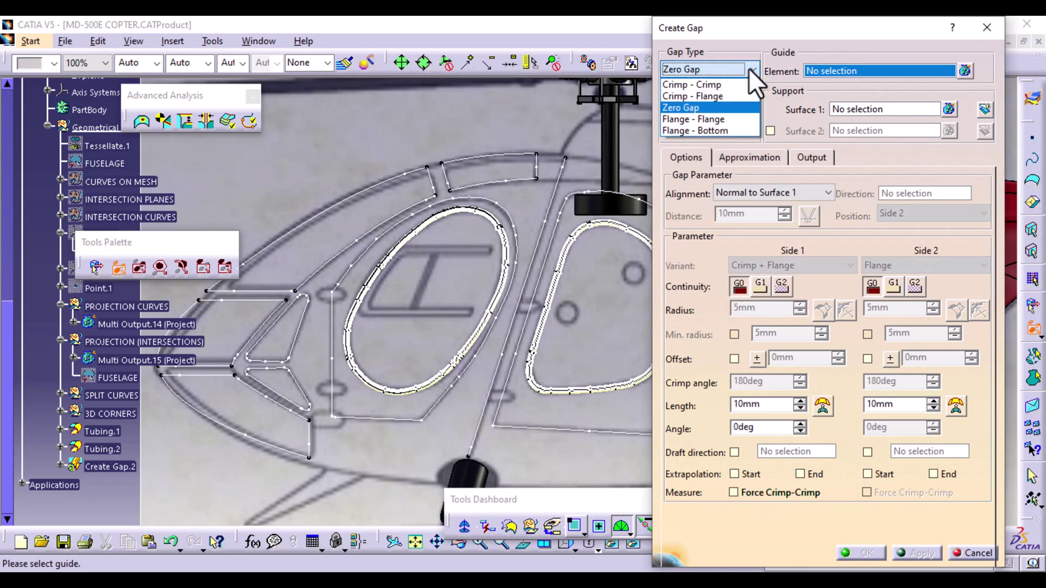
click(700, 116)
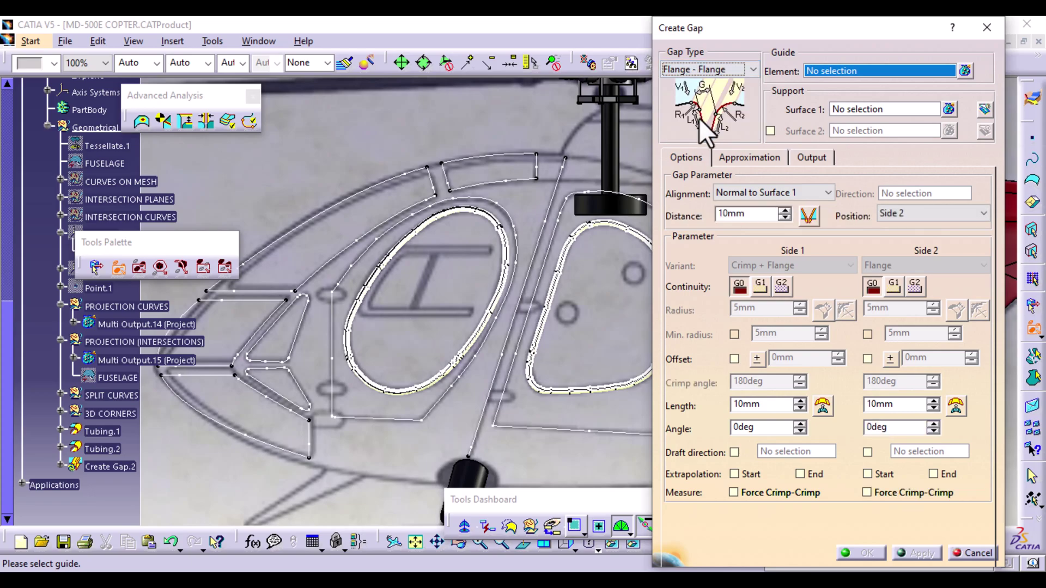
click(753, 69)
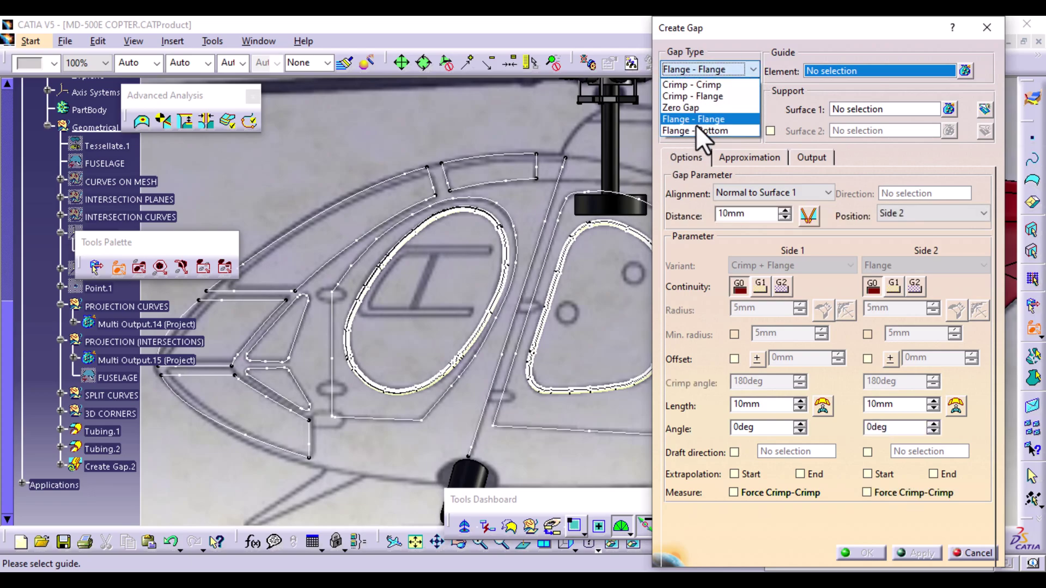
click(692, 129)
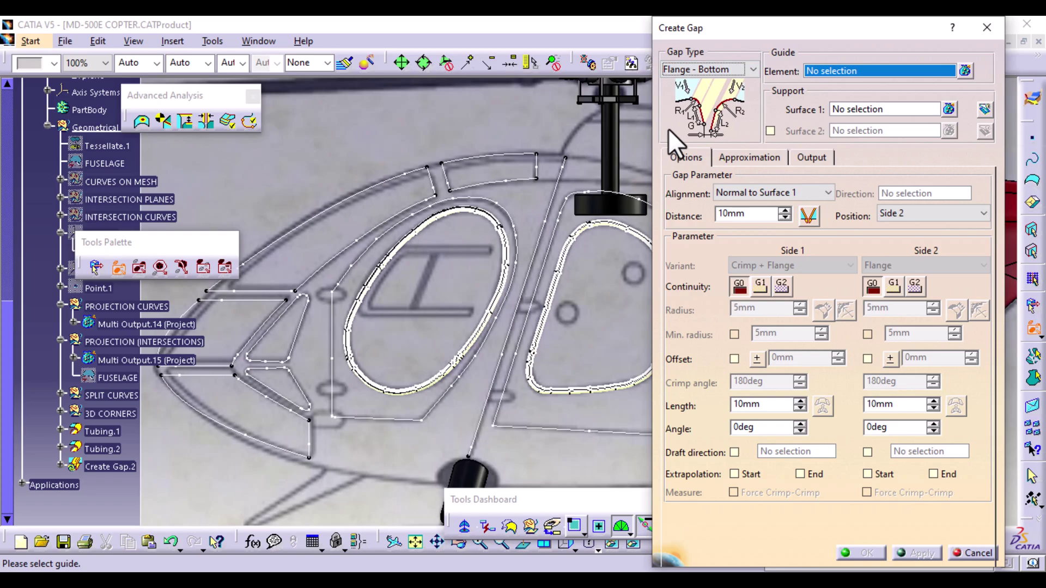
click(754, 68)
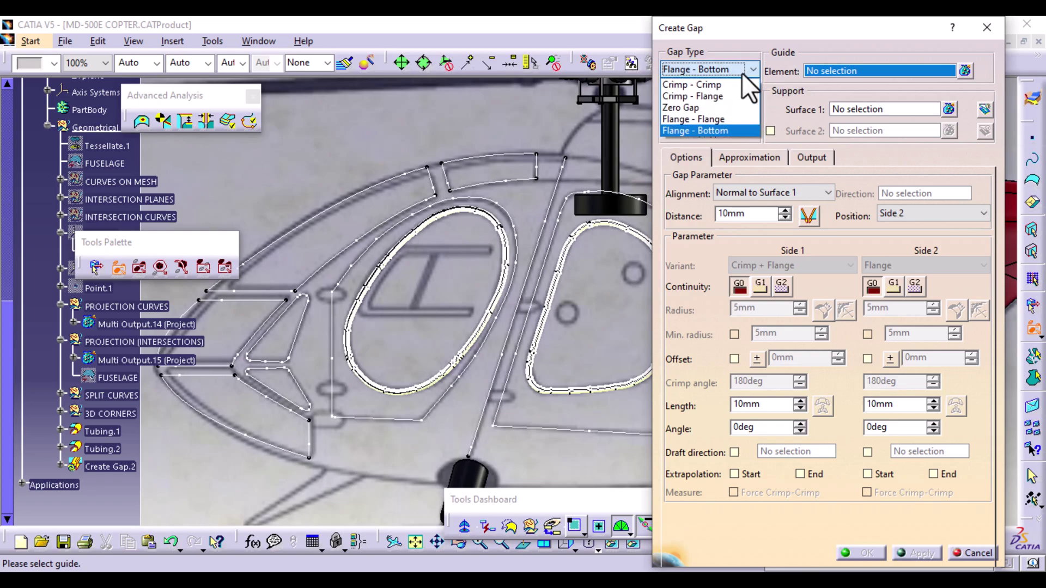
click(707, 117)
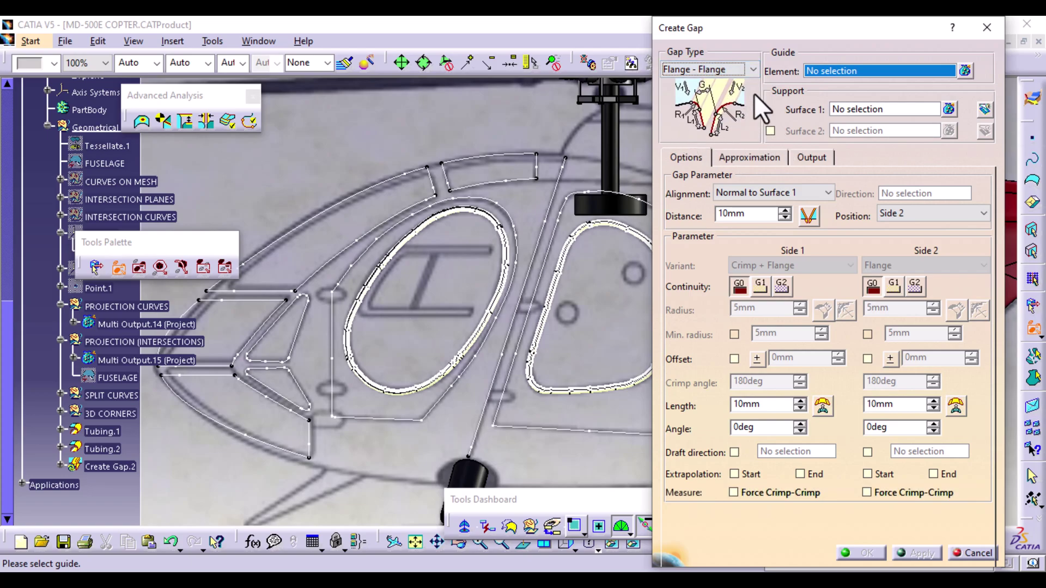
click(754, 69)
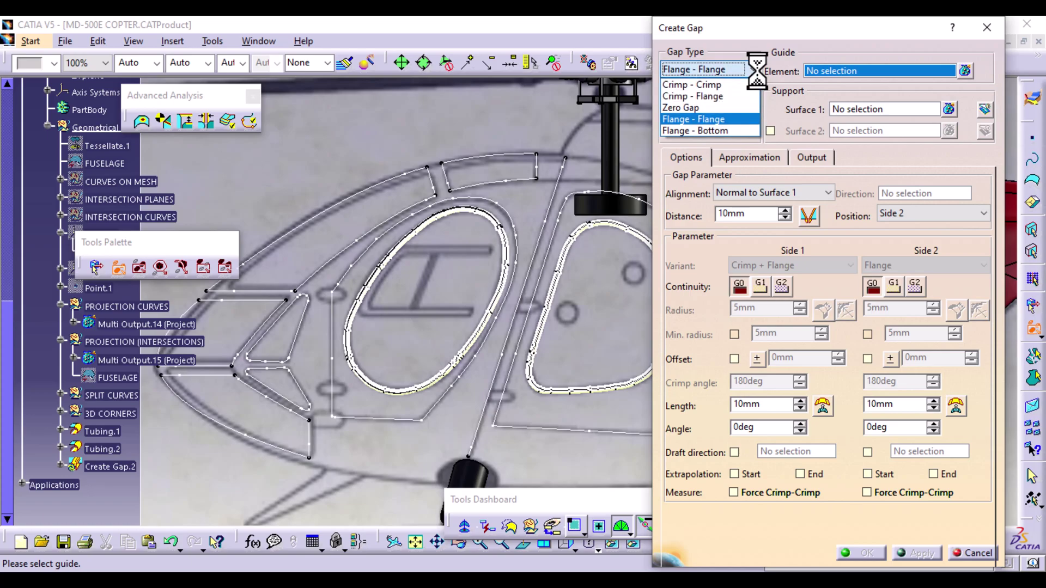
click(754, 69)
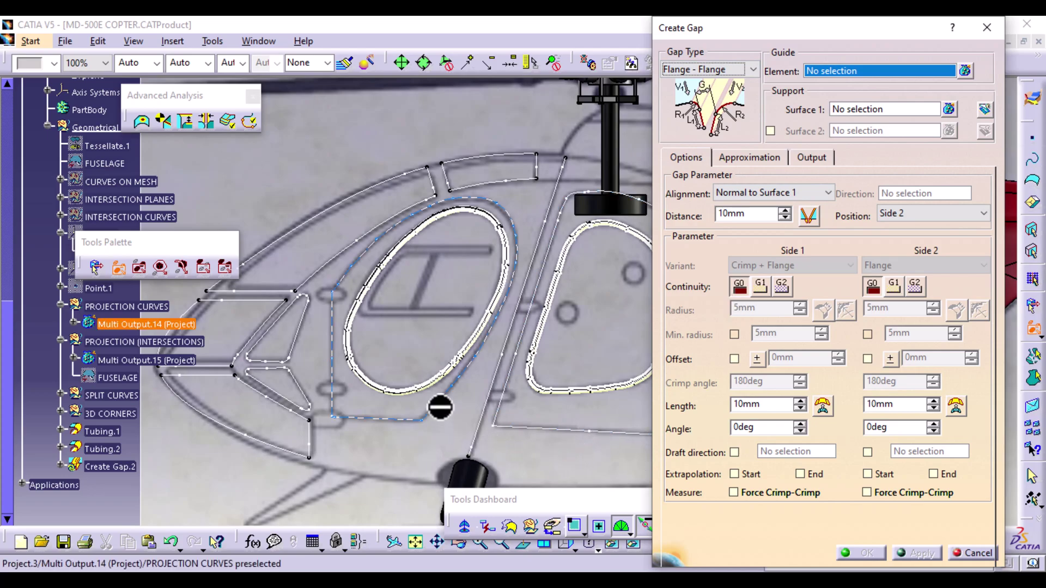
- Preview the gap along the door outline around the oval window, with FUSELAGE as Surface 1 and the position set to Center Line
click(440, 407)
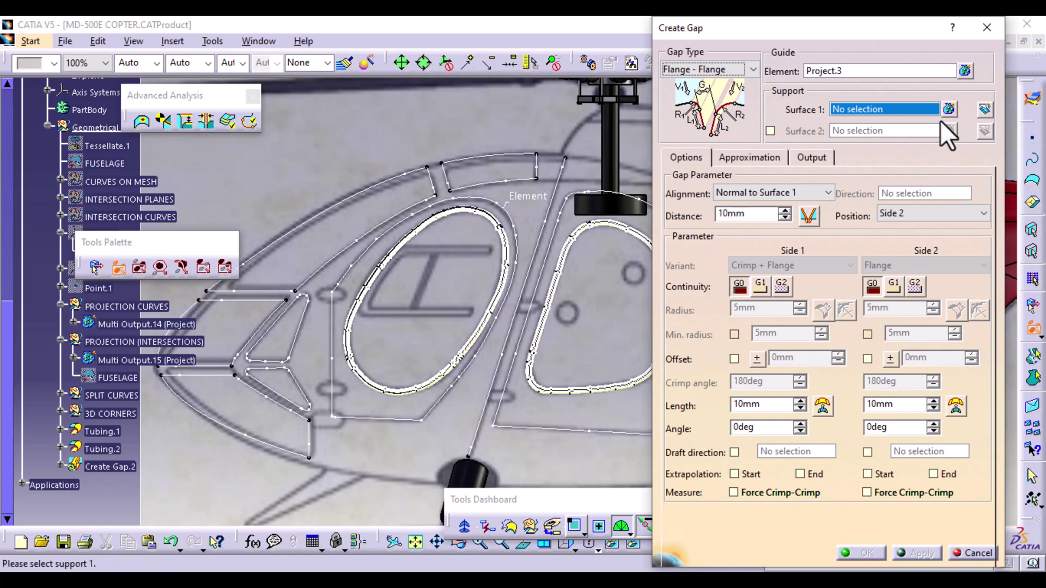
click(104, 164)
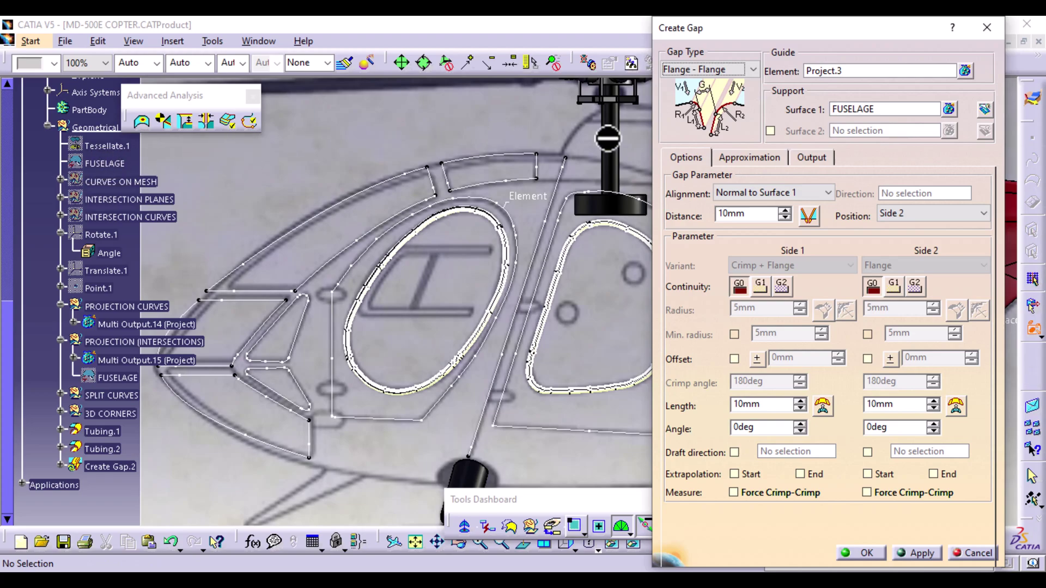
click(831, 194)
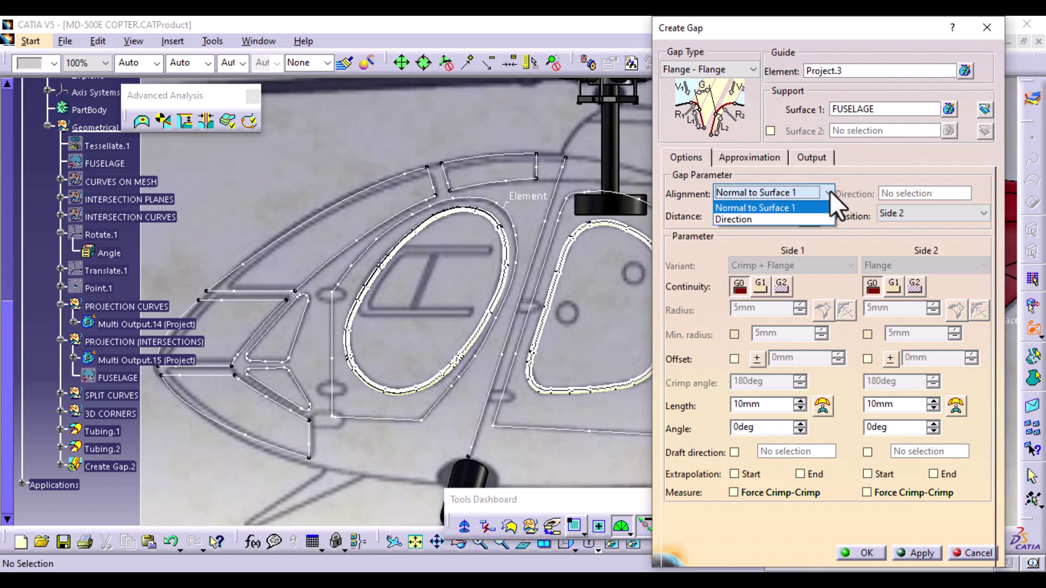
click(829, 190)
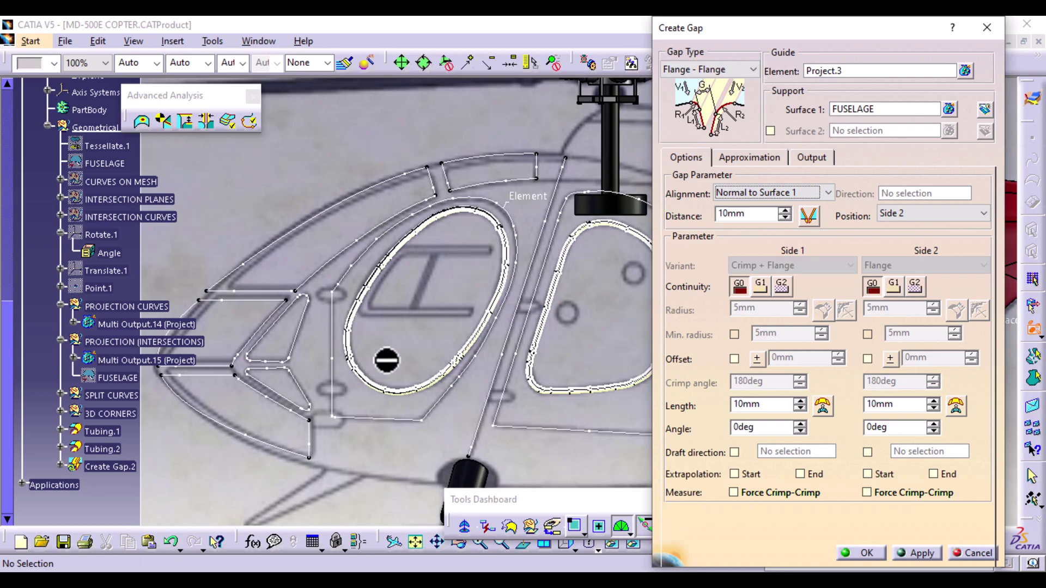
click(969, 213)
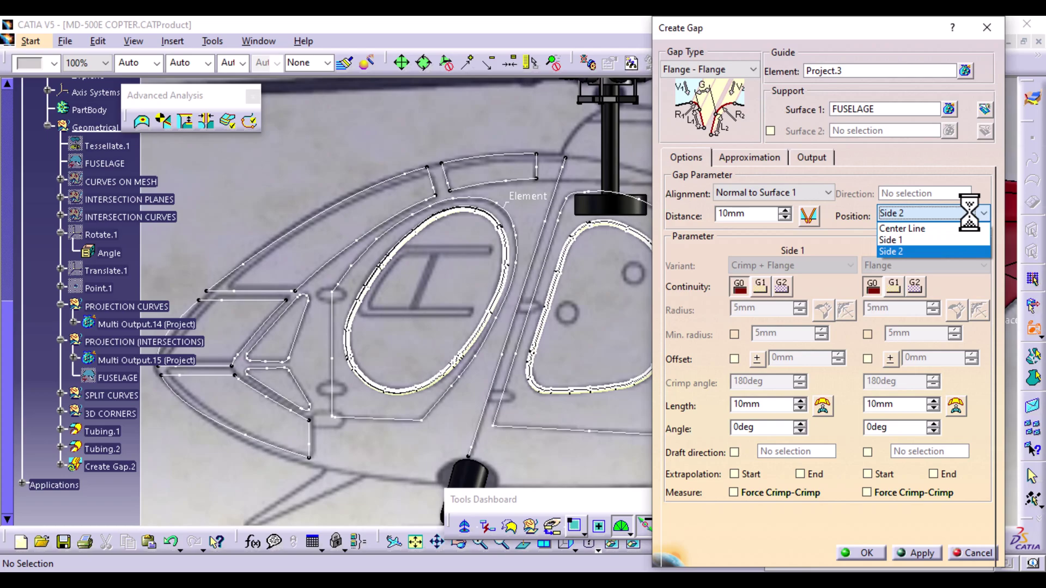
click(930, 229)
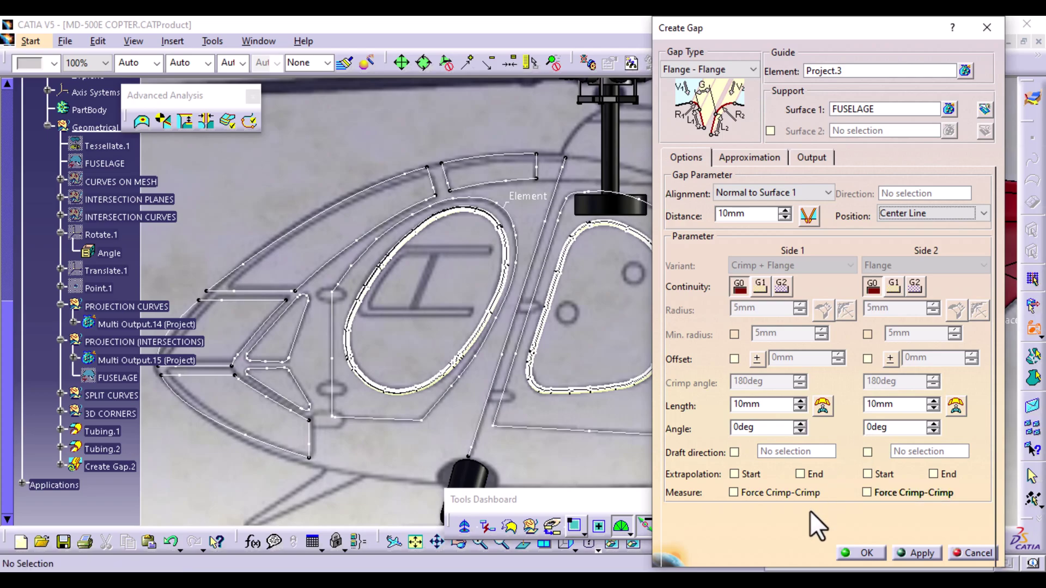
click(916, 555)
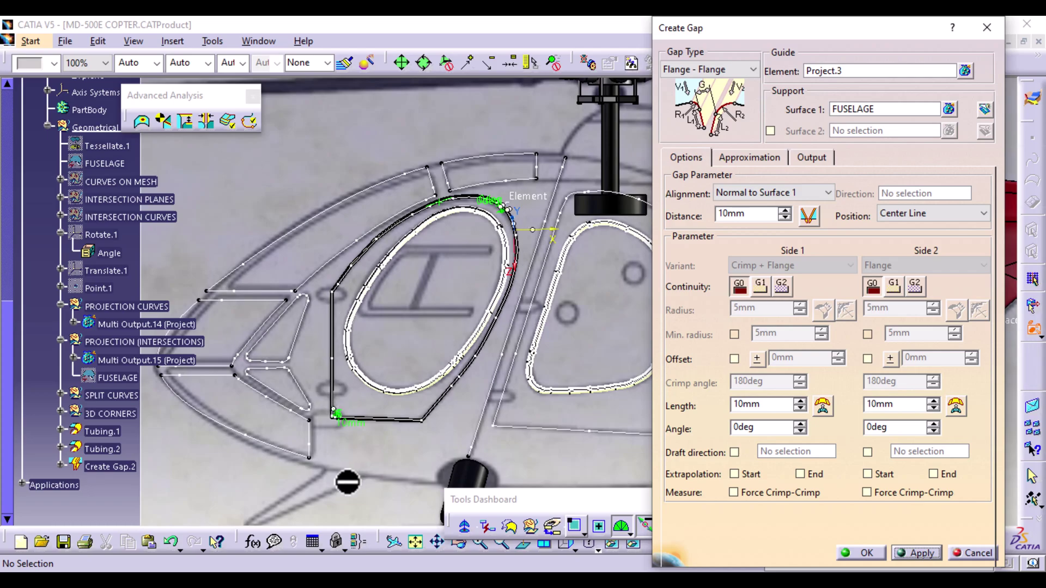
- Examine the previewed gap flanges along the door outline's upper curve and at its lower front corner
middle_drag(488, 278, 481, 111)
middle_drag(449, 184, 404, 523)
middle_drag(468, 330, 500, 199)
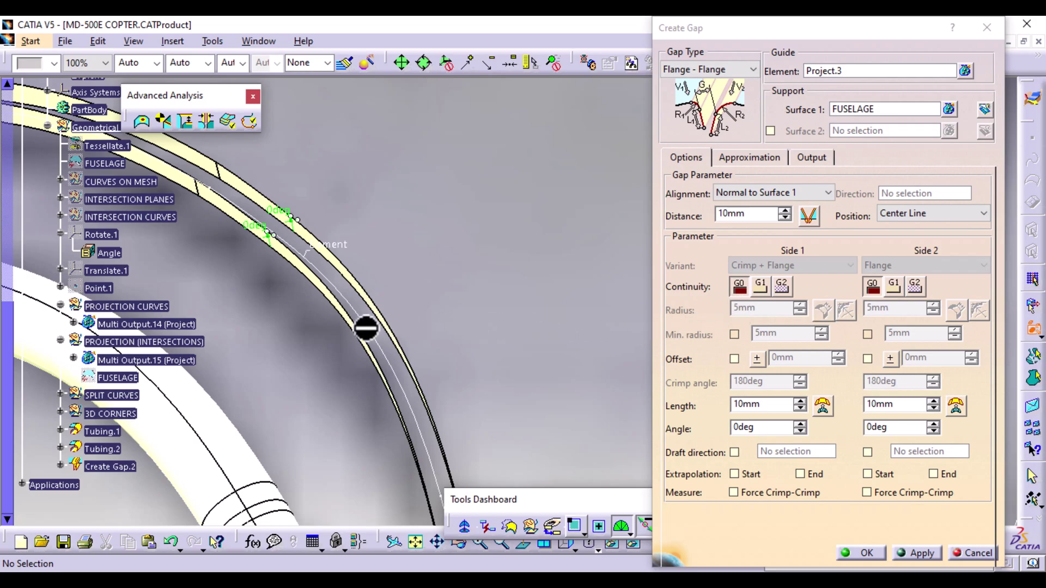
middle_drag(425, 303, 628, 327)
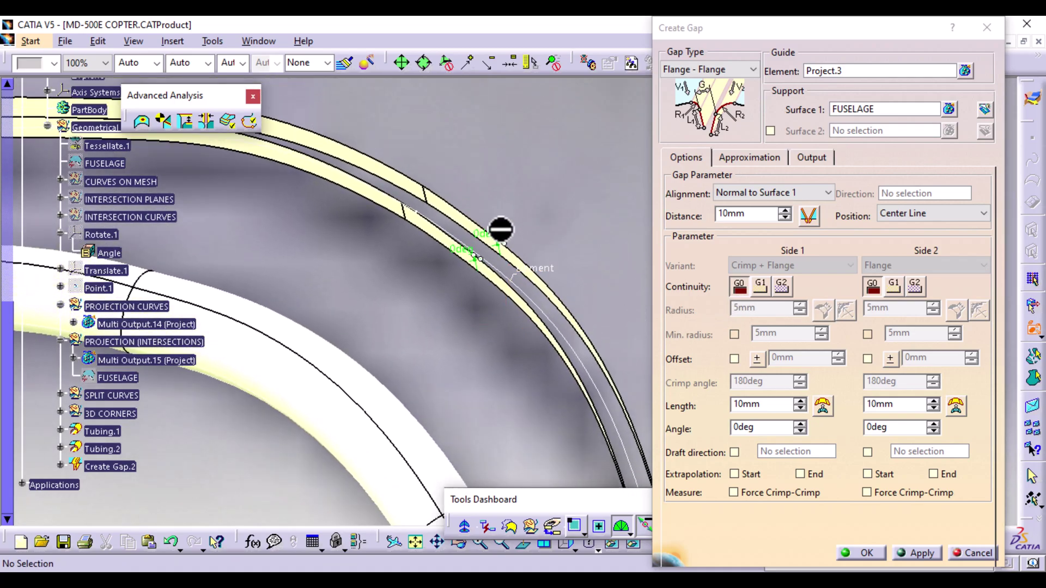
mouse_move(476, 341)
middle_down()
mouse_move(479, 287)
mouse_move(406, 467)
mouse_move(585, 169)
mouse_move(549, 194)
mouse_move(576, 160)
middle_up()
middle_drag(373, 433, 442, 310)
middle_drag(297, 427, 313, 305)
middle_drag(253, 382, 736, 218)
middle_drag(450, 350, 707, 339)
middle_drag(365, 322, 374, 256)
middle_drag(318, 294, 347, 354)
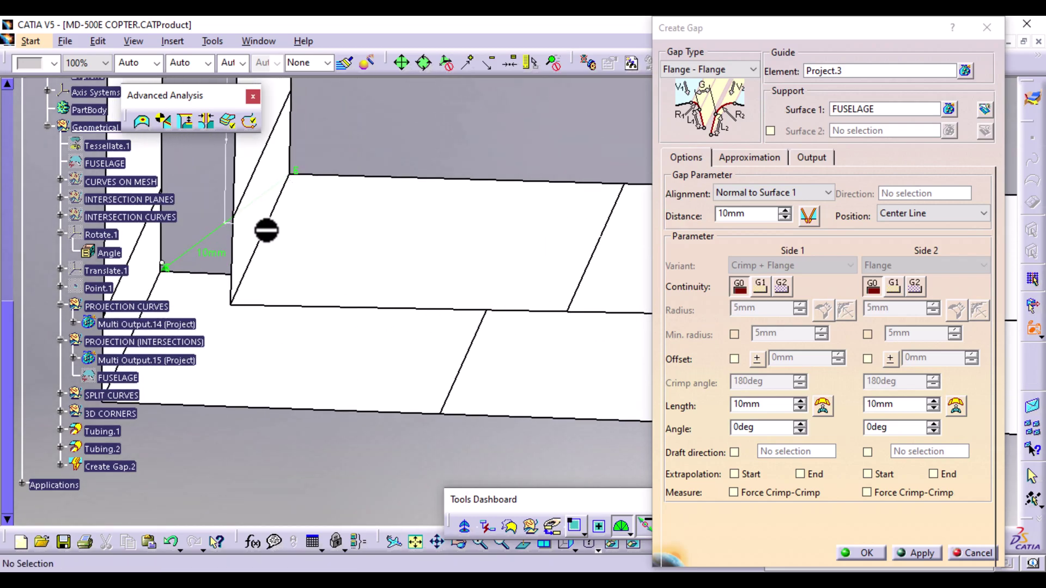
middle_drag(380, 238, 383, 547)
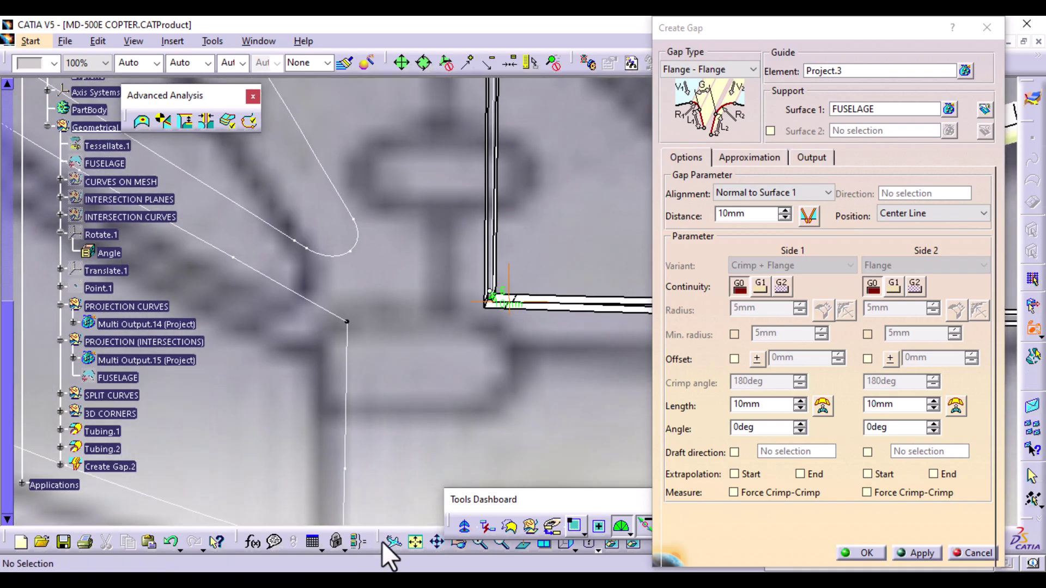
- Inspect the gap's spacing and flange angles along the door outline's rear edge and upper curve
middle_drag(552, 217, 272, 338)
mouse_move(463, 262)
middle_down()
mouse_move(387, 307)
mouse_move(245, 482)
middle_up()
mouse_move(562, 260)
middle_down()
mouse_move(339, 368)
mouse_move(271, 303)
mouse_move(145, 460)
middle_up()
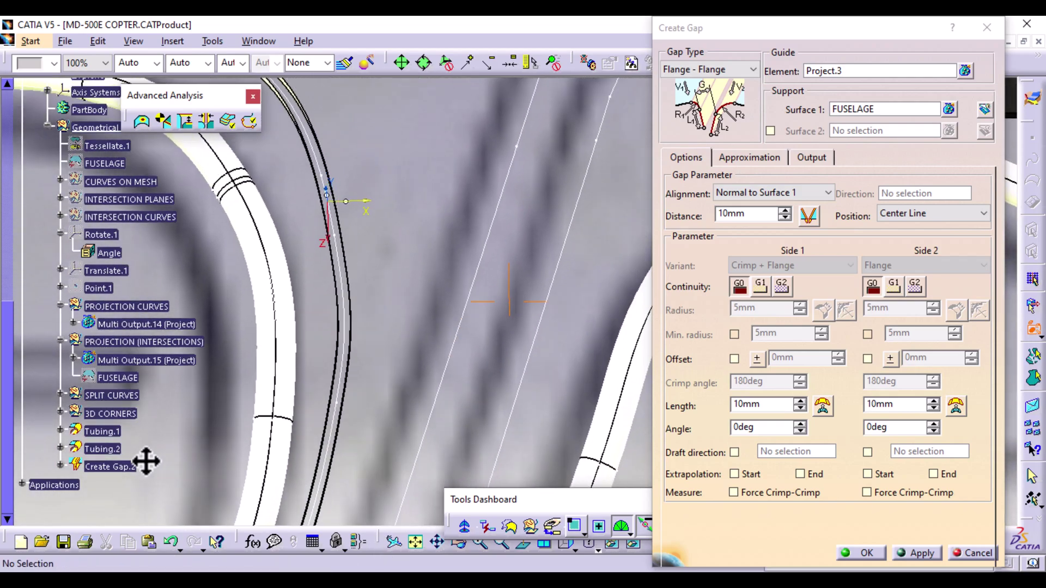
middle_drag(417, 236, 507, 453)
middle_drag(355, 400, 450, 148)
middle_drag(530, 154, 439, 505)
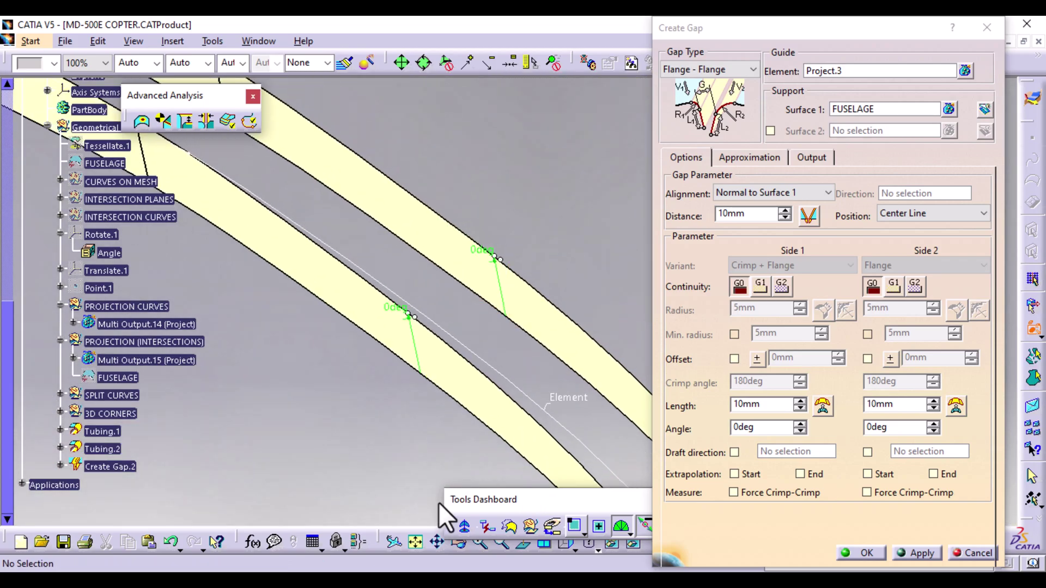
middle_drag(401, 420, 425, 282)
middle_drag(411, 362, 570, 504)
middle_drag(465, 383, 488, 522)
middle_drag(327, 446, 434, 454)
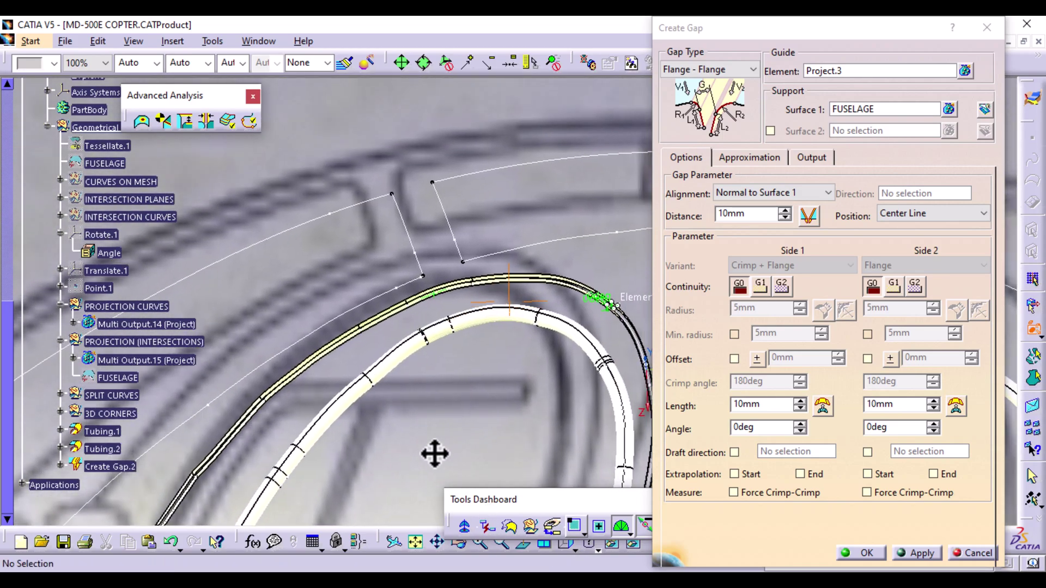
middle_drag(442, 330, 483, 524)
middle_drag(503, 479, 449, 251)
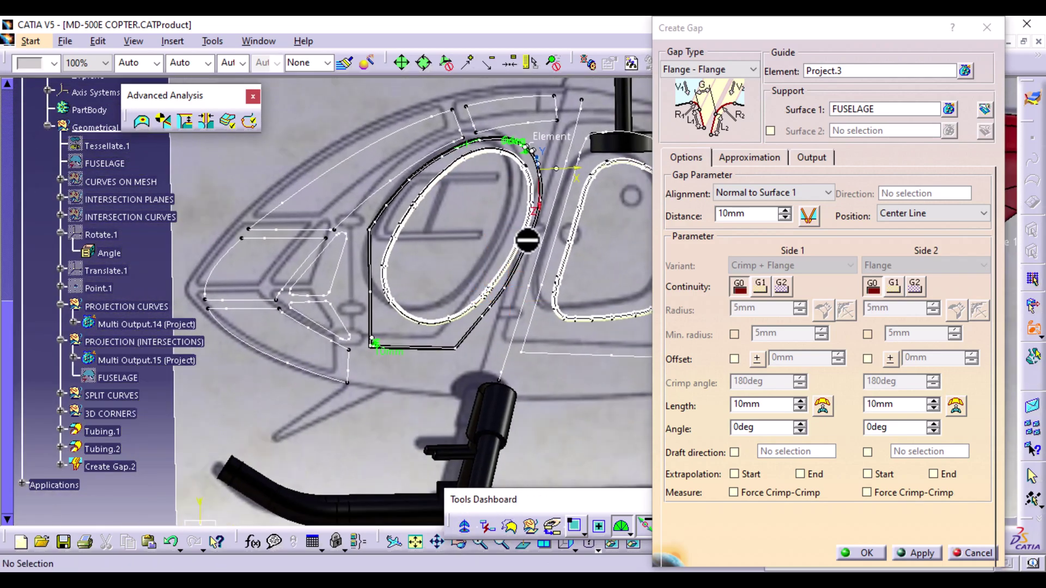
- Inspect the guide curve and gap flanges up close at the axis manipulator on the door's rear edge
middle_drag(558, 231, 442, 264)
middle_drag(345, 379, 502, 175)
middle_drag(396, 209, 463, 373)
middle_drag(419, 333, 533, 332)
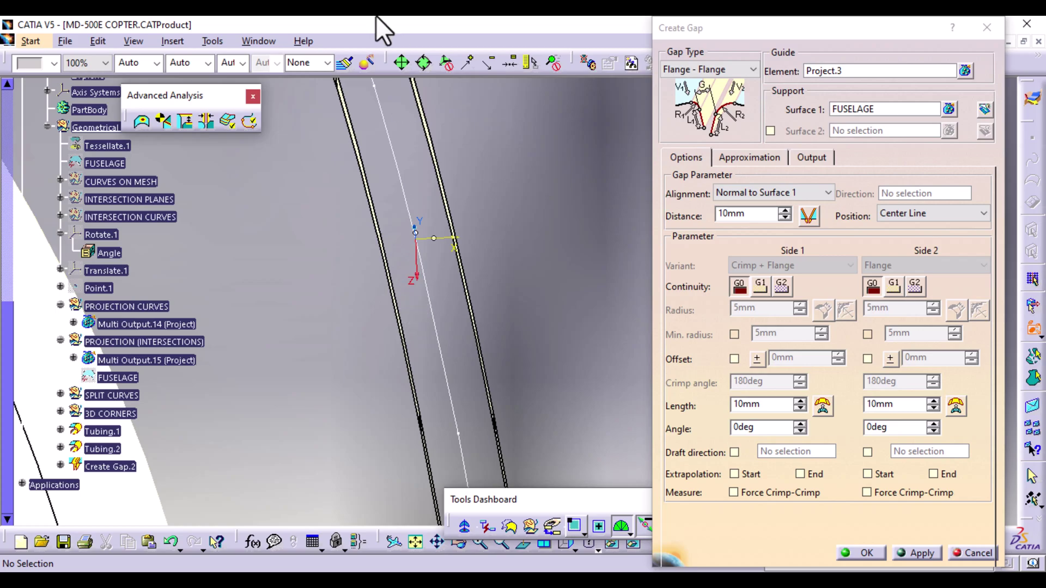
middle_drag(362, 314, 362, 252)
middle_drag(327, 291, 562, 420)
middle_drag(409, 302, 533, 359)
middle_drag(408, 360, 486, 386)
middle_drag(434, 353, 368, 206)
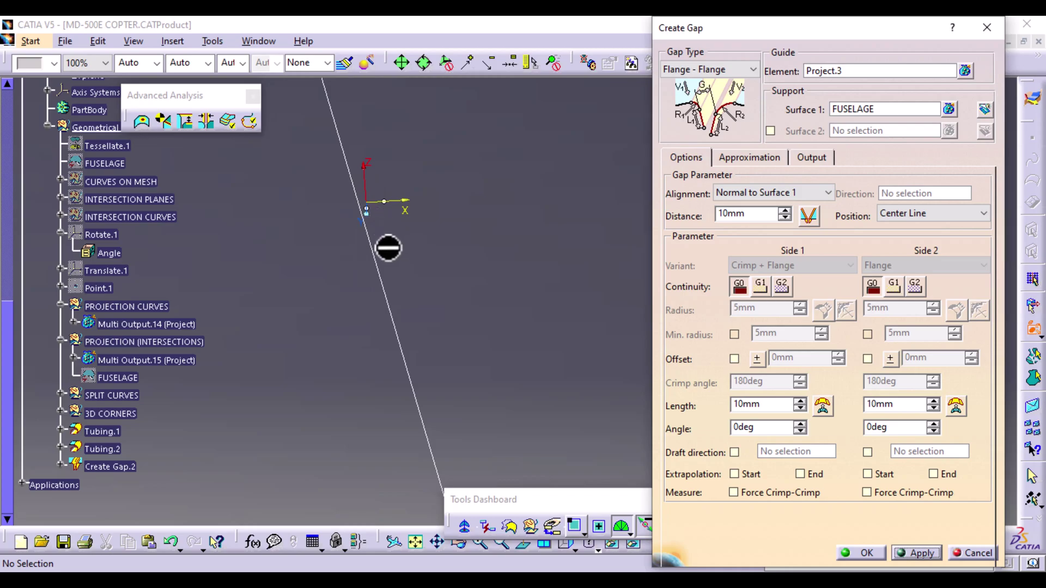
- Check the gap flanges along the door outline against the DETAILING part's FUSELAGE surface, showing the surface briefly and hiding it again
middle_drag(423, 269, 426, 469)
middle_drag(438, 338, 337, 131)
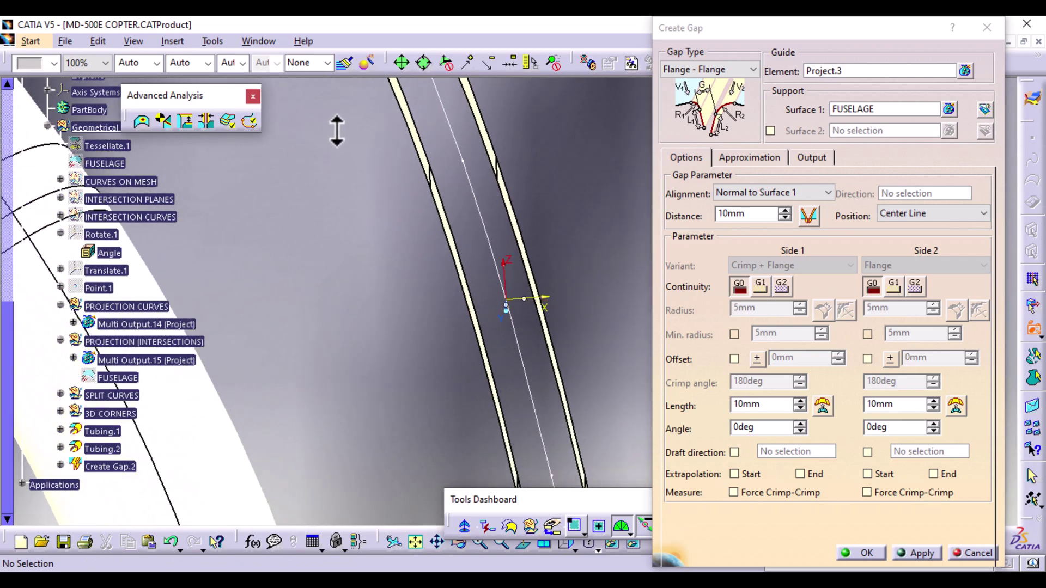
middle_drag(390, 209, 392, 467)
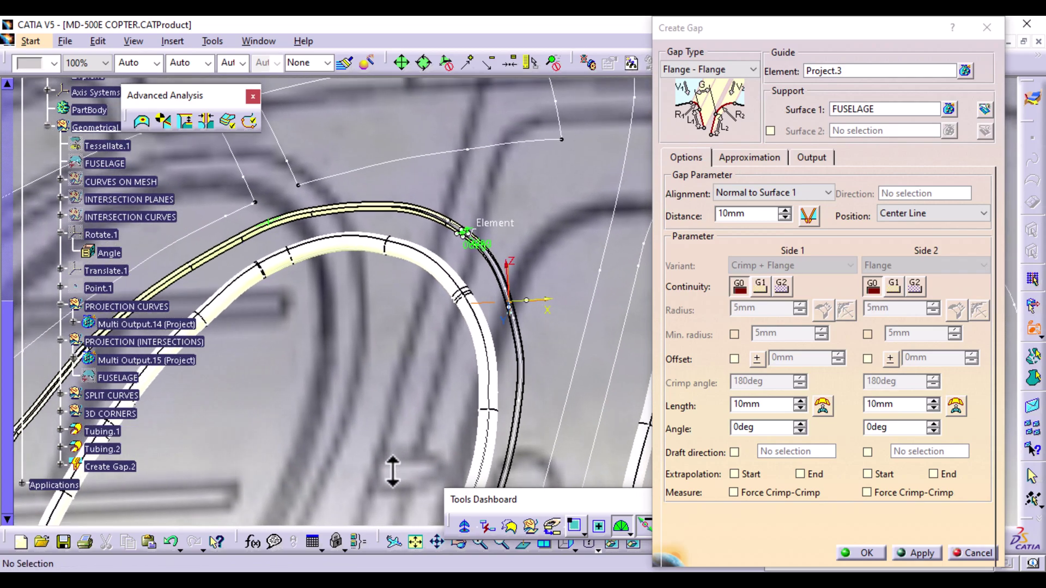
mouse_move(357, 403)
middle_down()
mouse_move(350, 392)
mouse_move(351, 467)
mouse_move(397, 443)
mouse_move(358, 400)
middle_up()
right_click(115, 164)
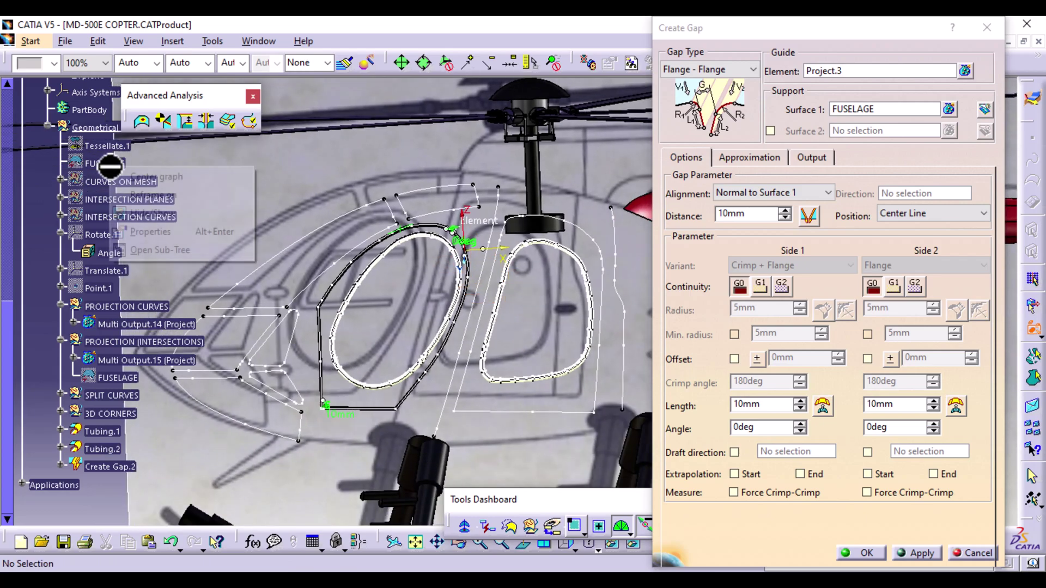
click(155, 210)
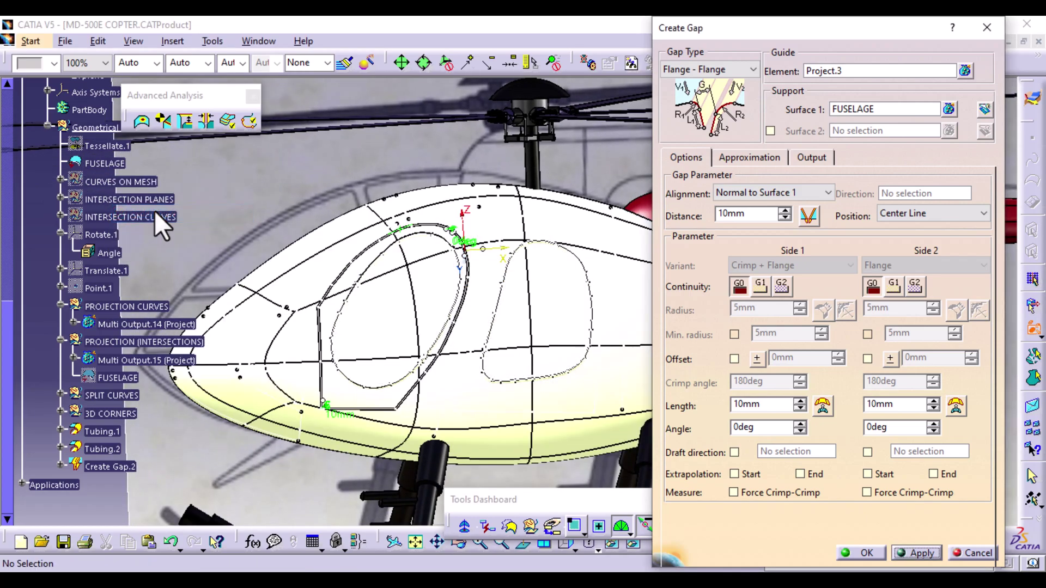
middle_drag(493, 421, 488, 309)
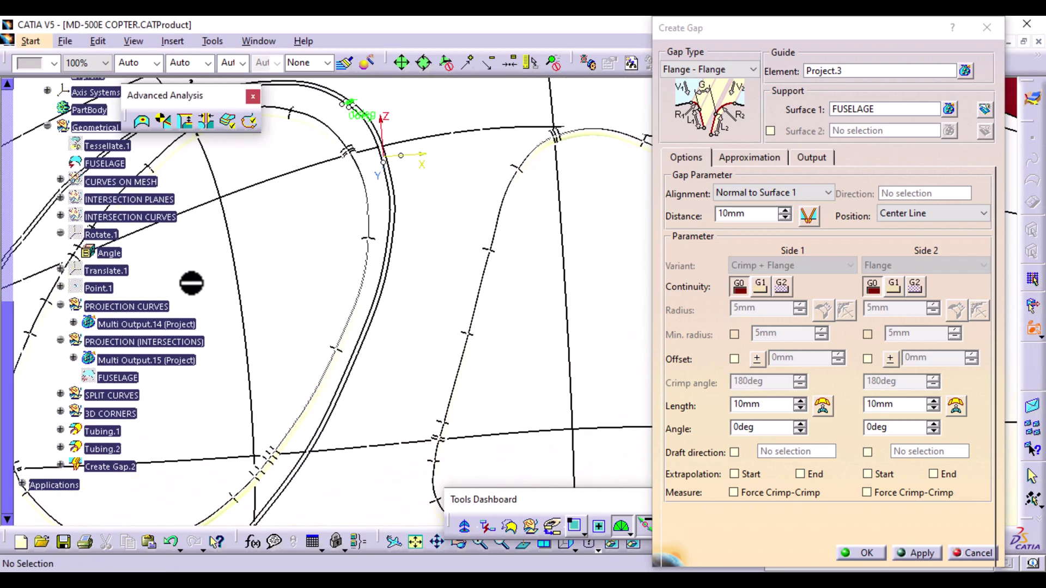
right_click(105, 163)
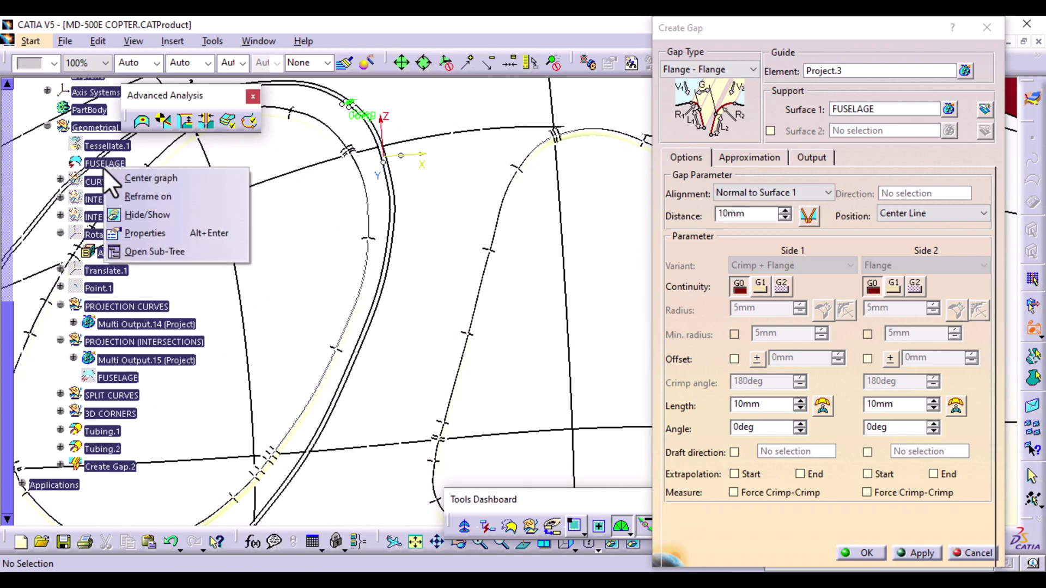
click(151, 214)
- Show the MD- part's FUSELAGE briefly to compare it with the door gap and window tubing, and hide it again
drag(8, 413, 6, 130)
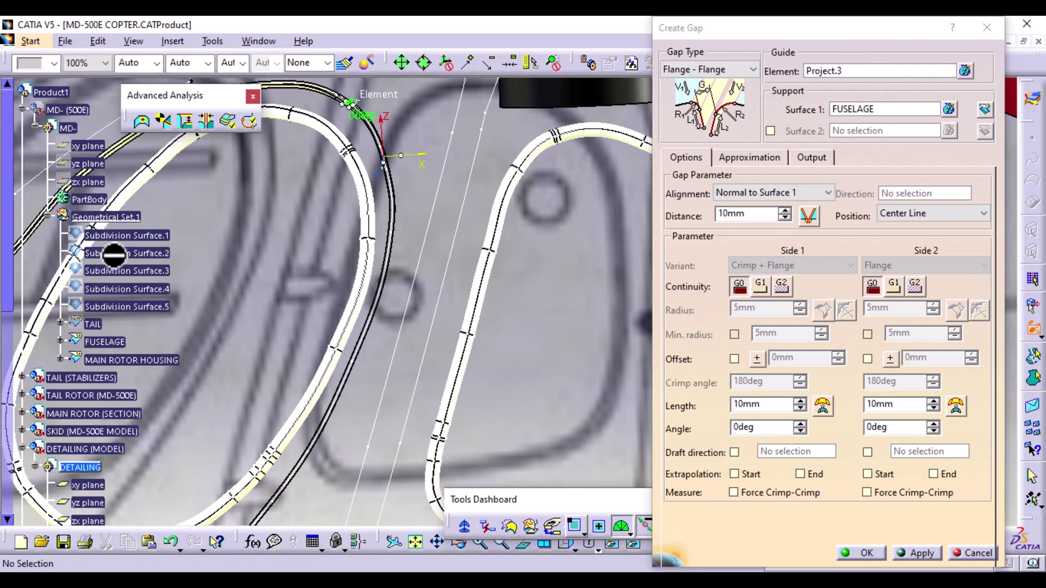
right_click(111, 343)
click(161, 391)
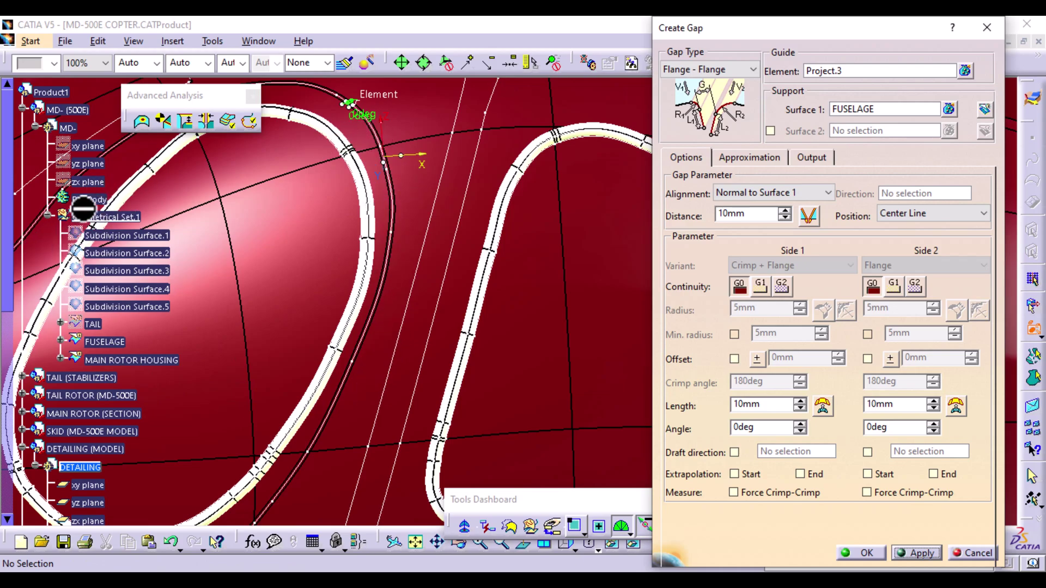
right_click(101, 345)
click(139, 394)
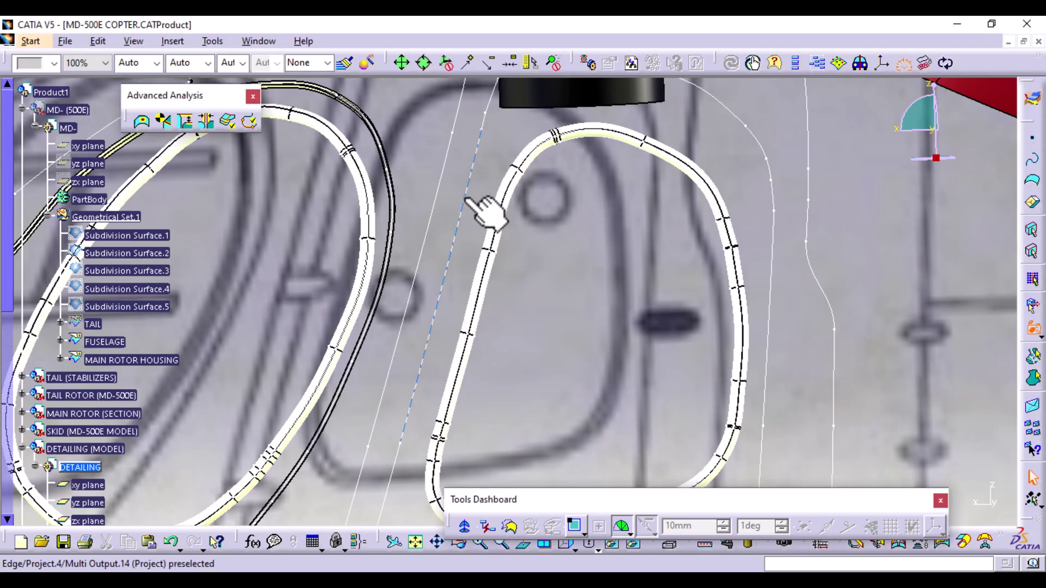
- Preview a Flange - Flange gap along the rear door outline, using Project.4 as the guide and FUSELAGE as Surface 1
click(161, 43)
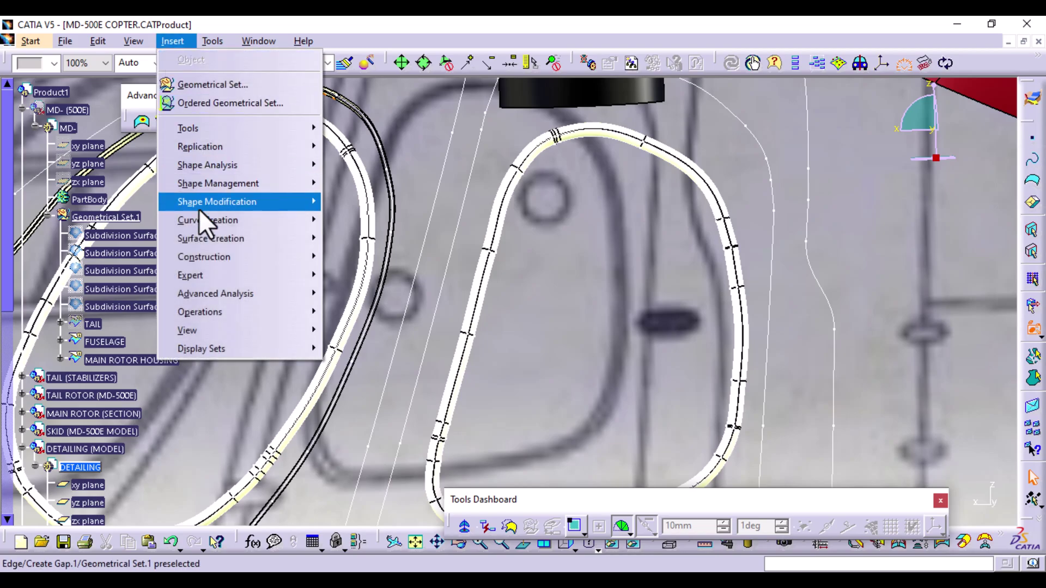
mouse_move(210, 276)
click(364, 424)
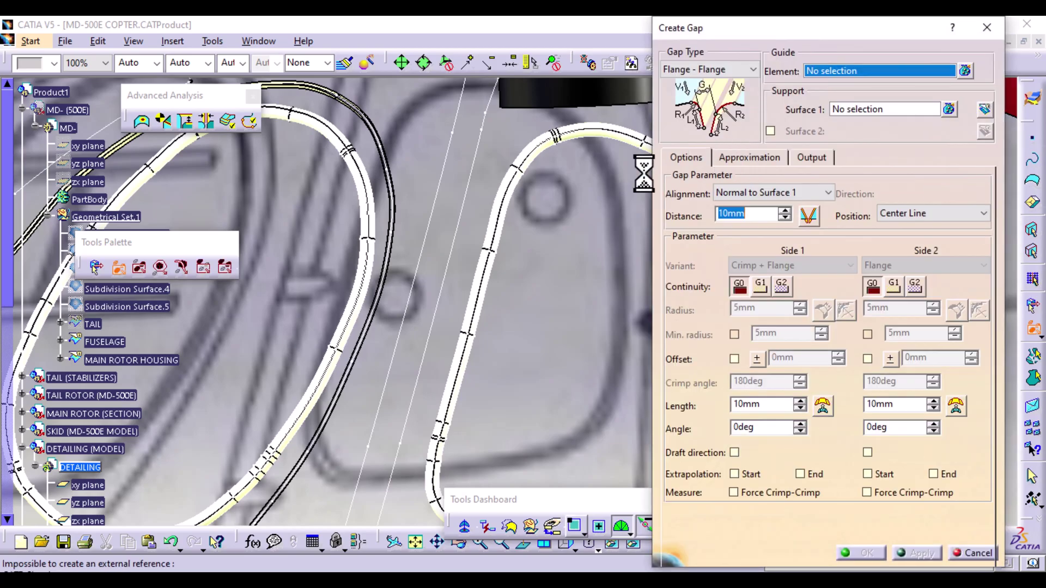
click(466, 223)
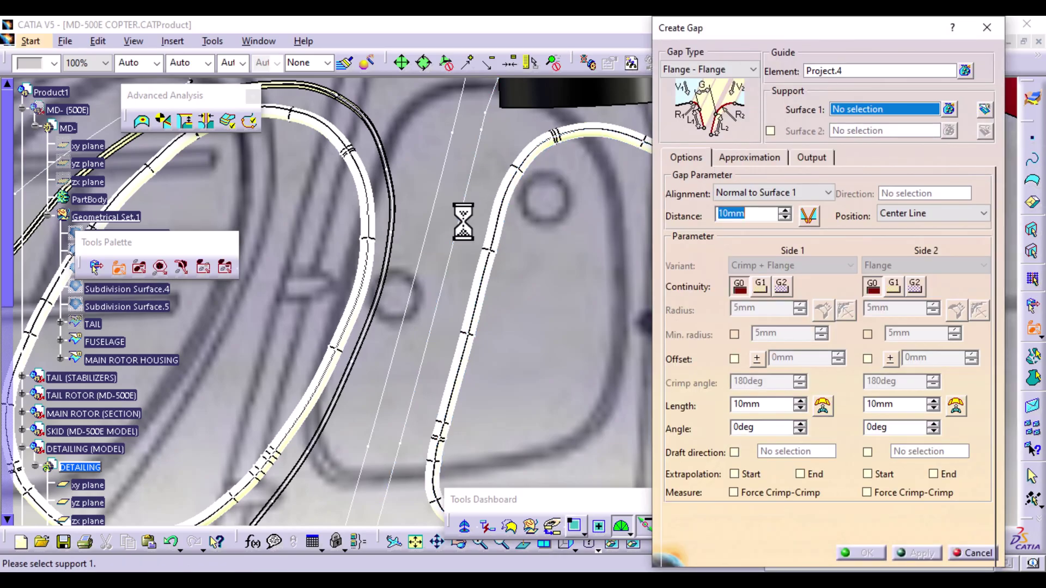
click(102, 345)
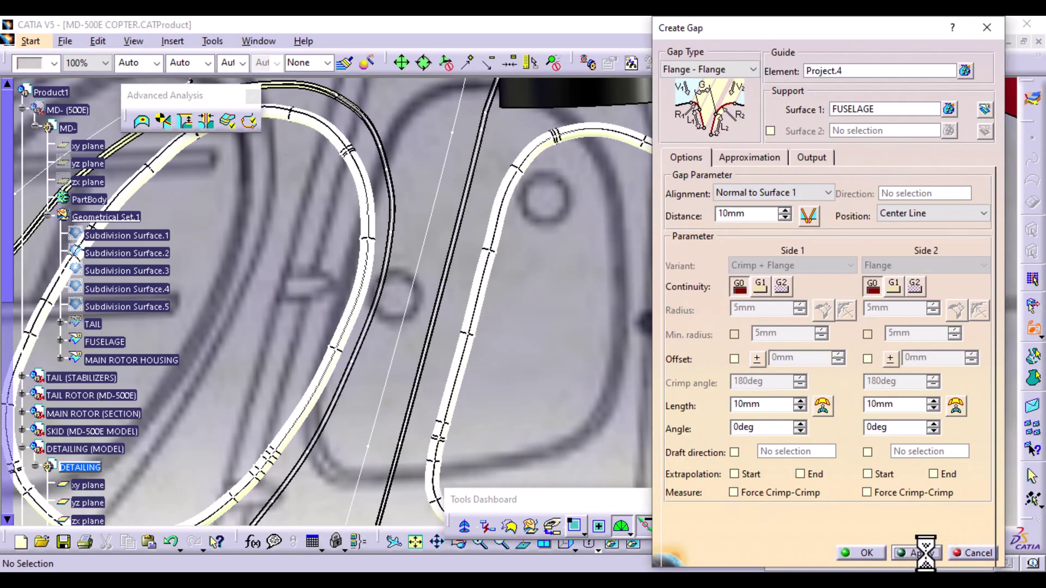
scroll(546, 295, down, 1)
middle_drag(546, 296, 395, 331)
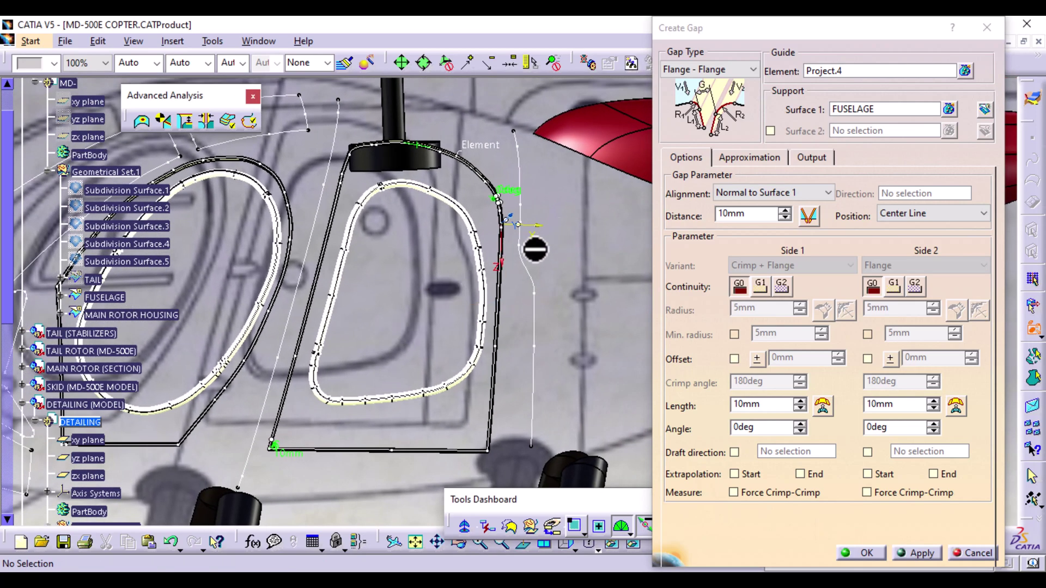
- Inspect the previewed gap flanges and the guide curve along the rear edge of the rear door outline
middle_drag(527, 309, 560, 80)
middle_drag(520, 128, 506, 571)
middle_drag(511, 348, 499, 191)
middle_drag(479, 287, 581, 545)
middle_drag(463, 372, 527, 247)
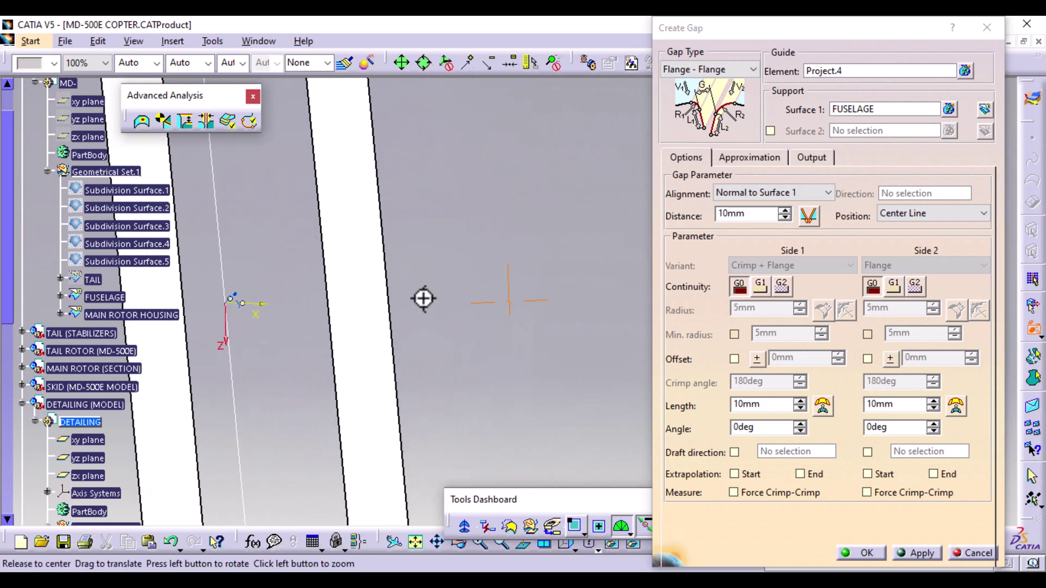
middle_drag(423, 299, 579, 299)
middle_drag(435, 287, 562, 273)
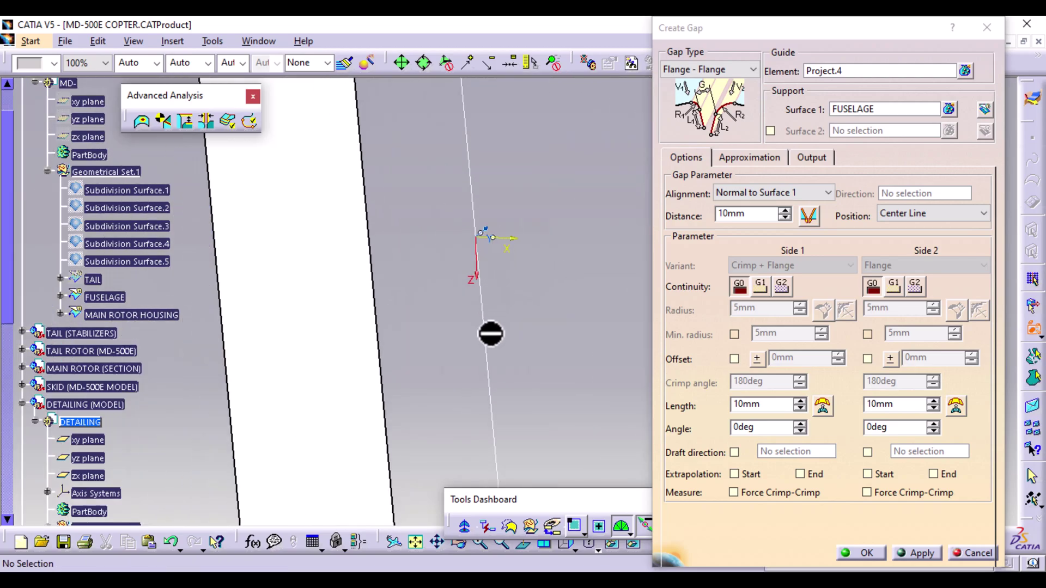
- Check the flange spacing on the rear door outline from other angles and accept the gap
middle_drag(518, 310, 464, 548)
middle_drag(376, 408, 400, 400)
middle_drag(337, 405, 532, 371)
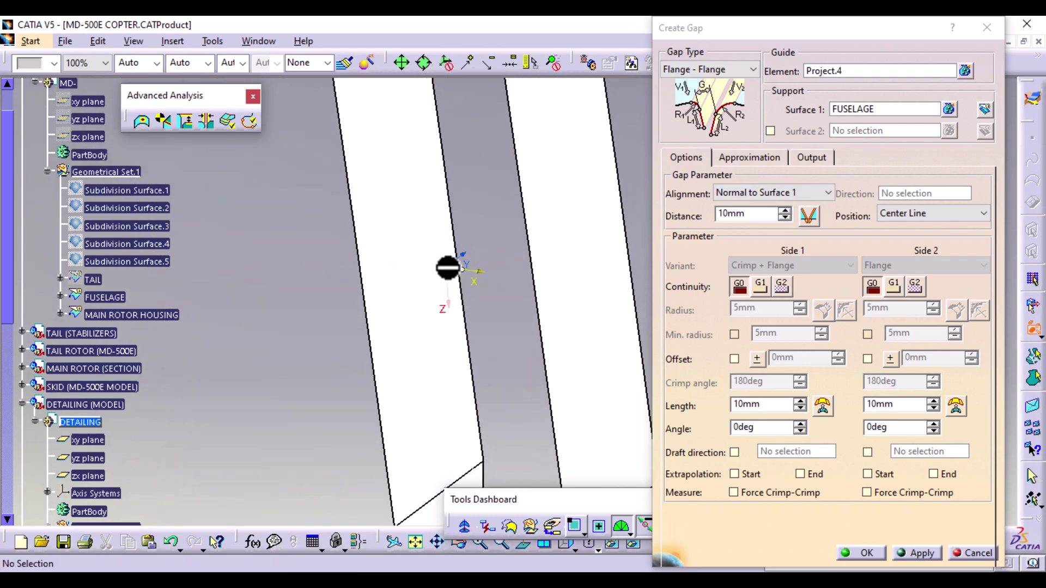
mouse_move(472, 298)
middle_down()
mouse_move(460, 374)
mouse_move(461, 311)
middle_up()
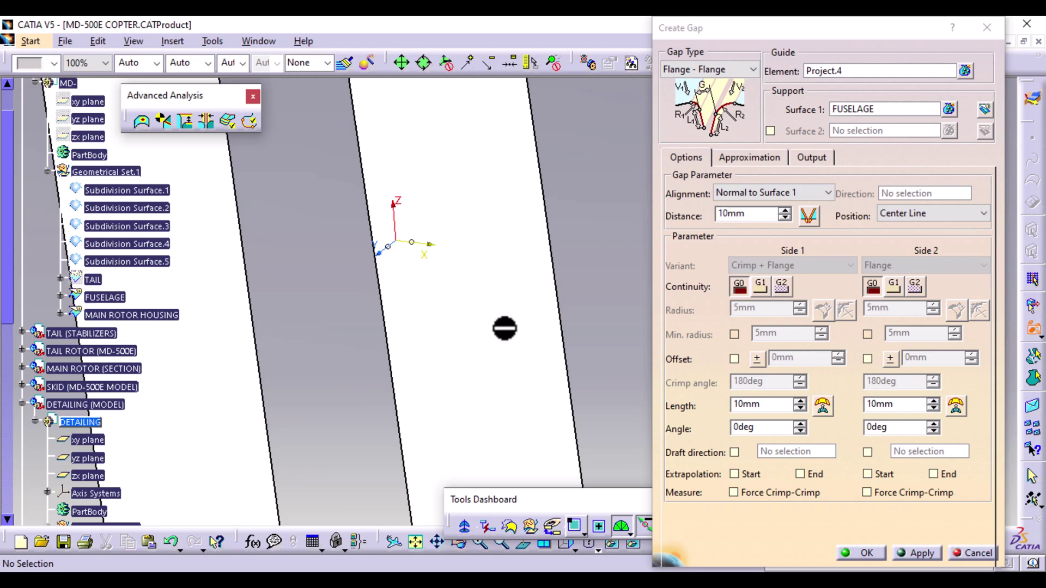
click(849, 550)
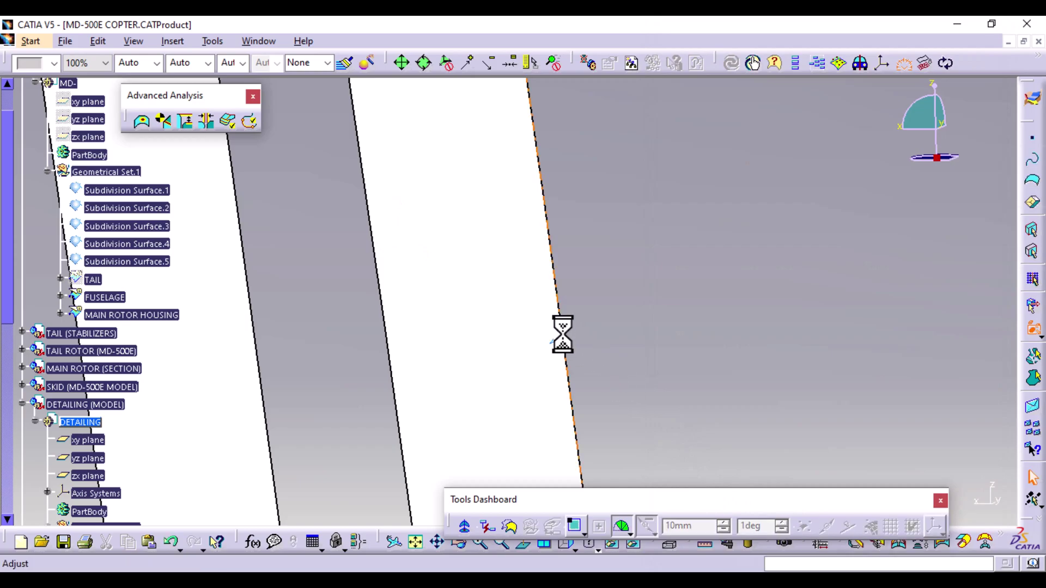
- Switch to the Generative Shape Design workbench with both door outlines in view
middle_drag(490, 164, 544, 341)
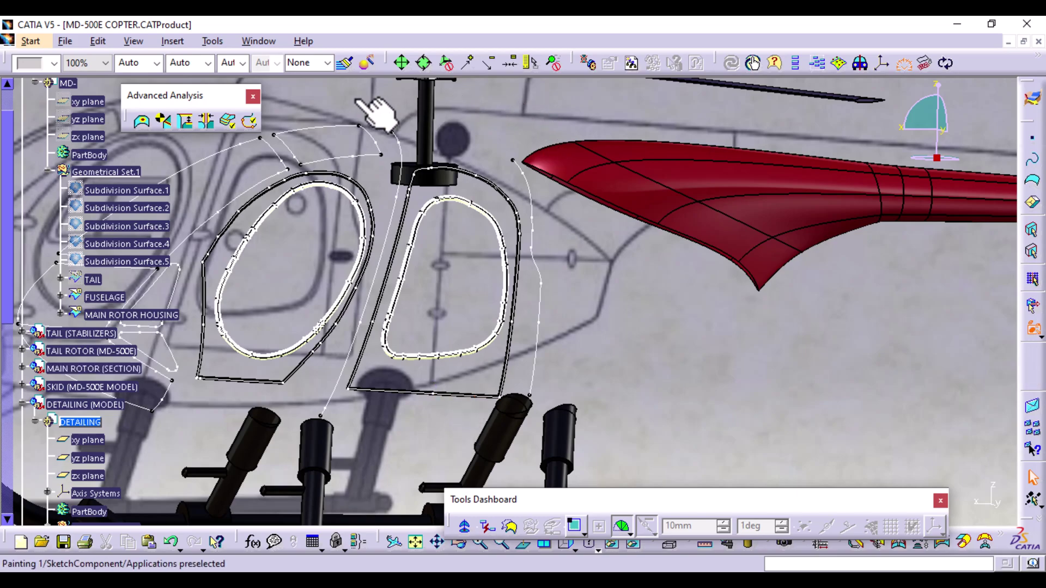
click(32, 39)
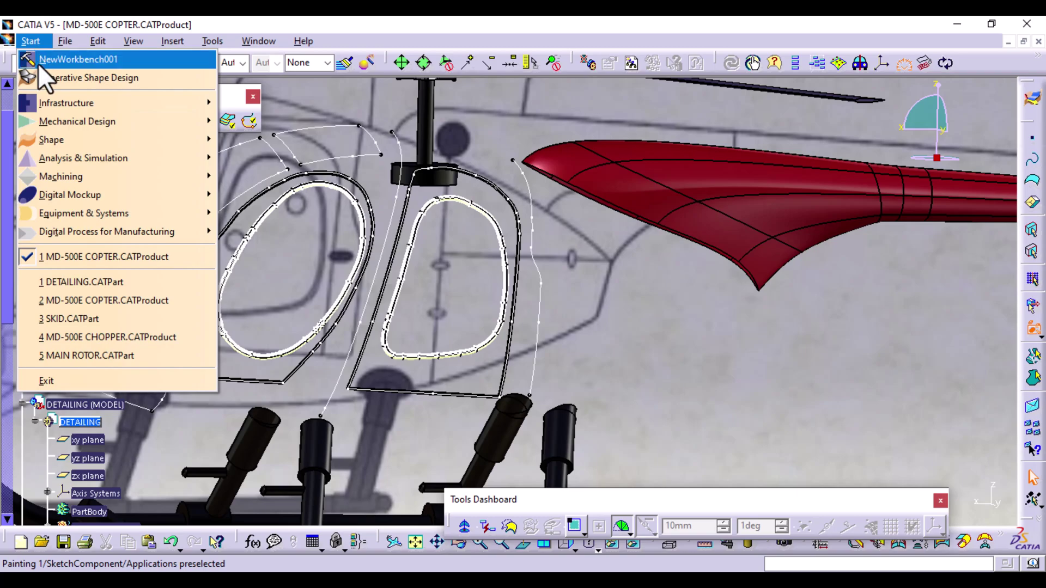
click(38, 75)
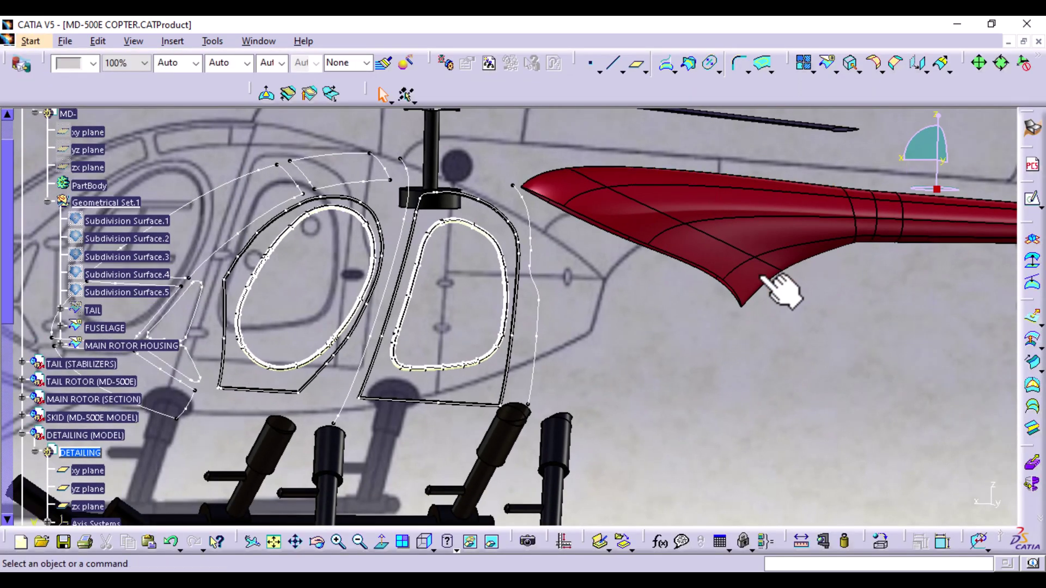
- Create a plane of type Normal to curve on the projected curve between the two doors, through its upper end vertex
middle_drag(632, 294, 623, 332)
click(629, 293)
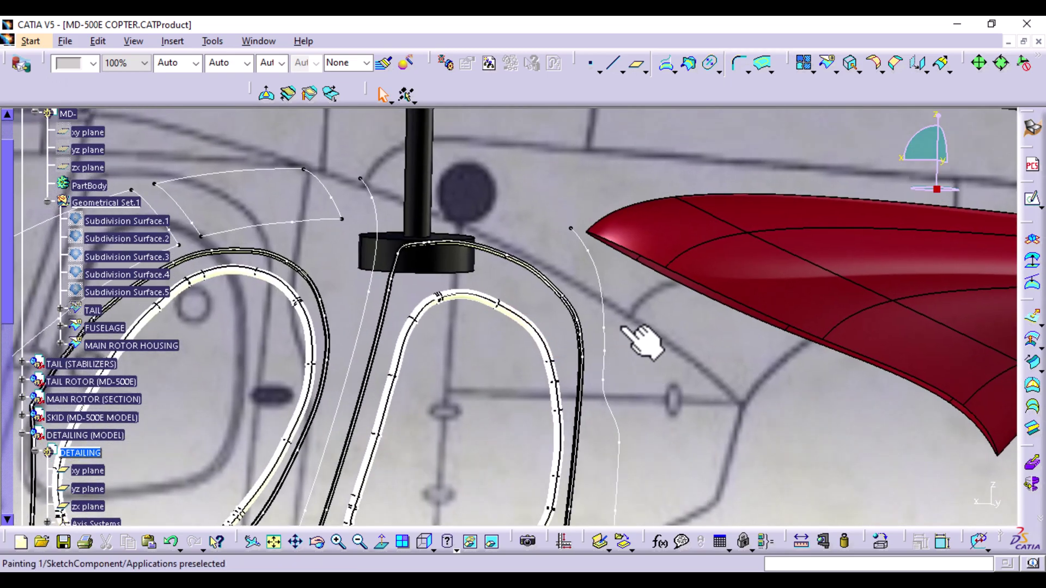
click(636, 64)
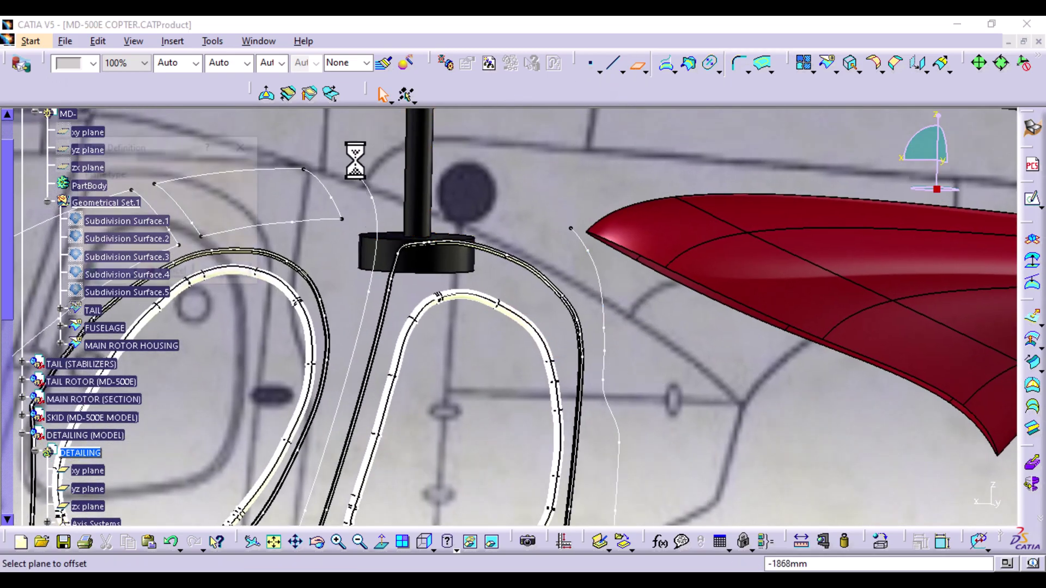
click(229, 174)
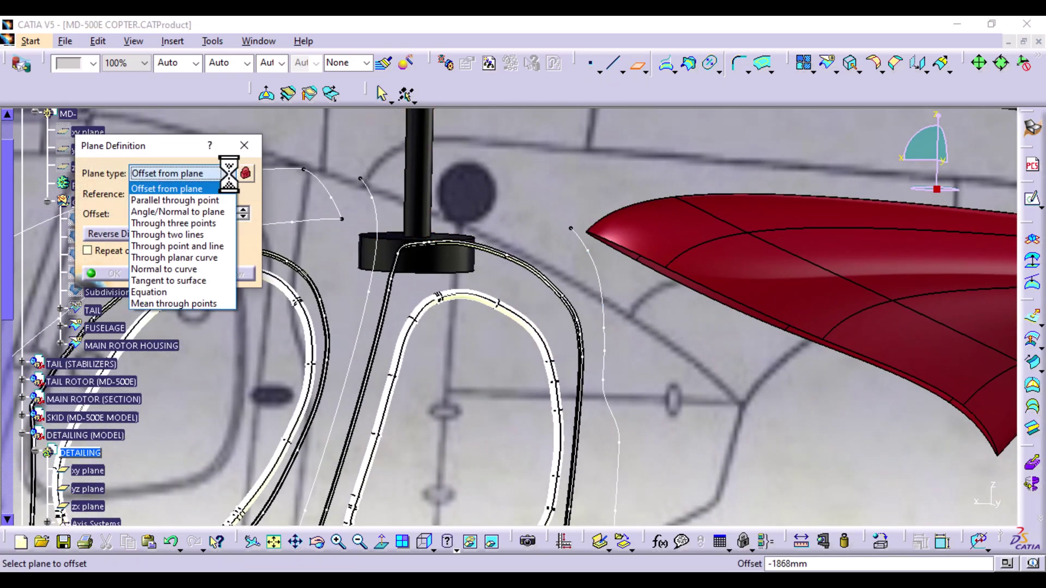
click(192, 269)
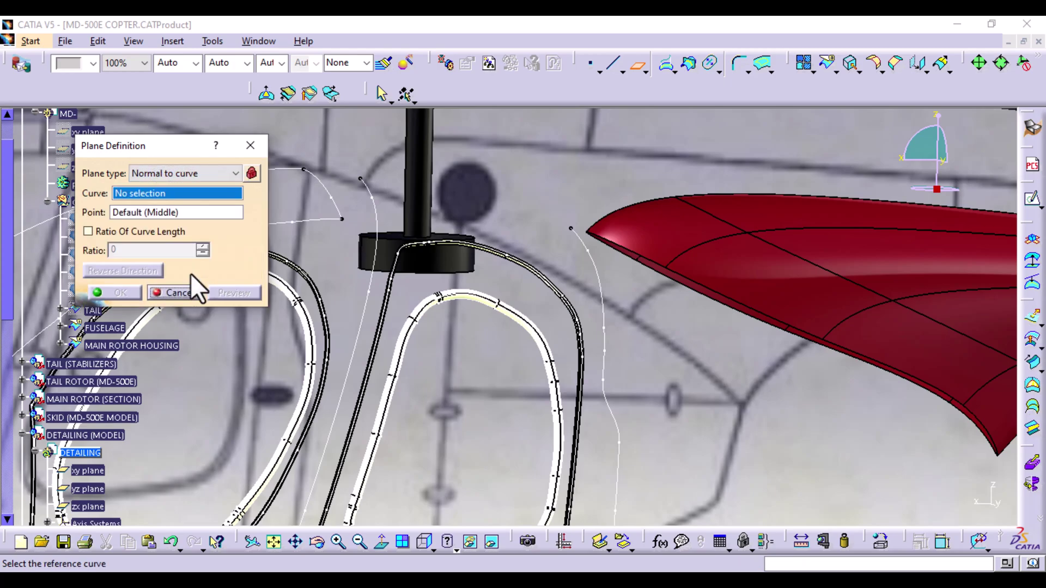
click(375, 210)
click(360, 178)
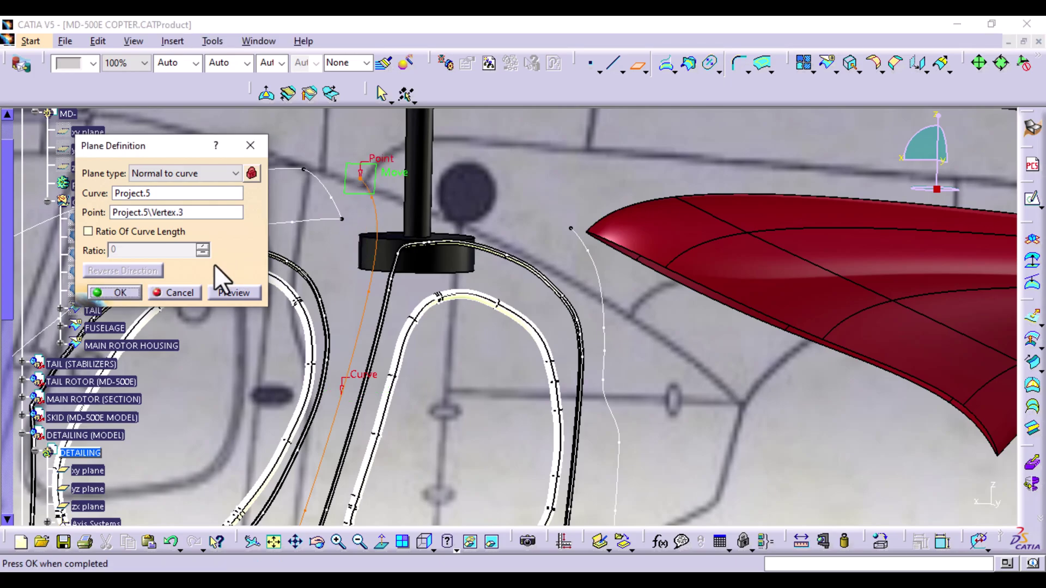
click(136, 294)
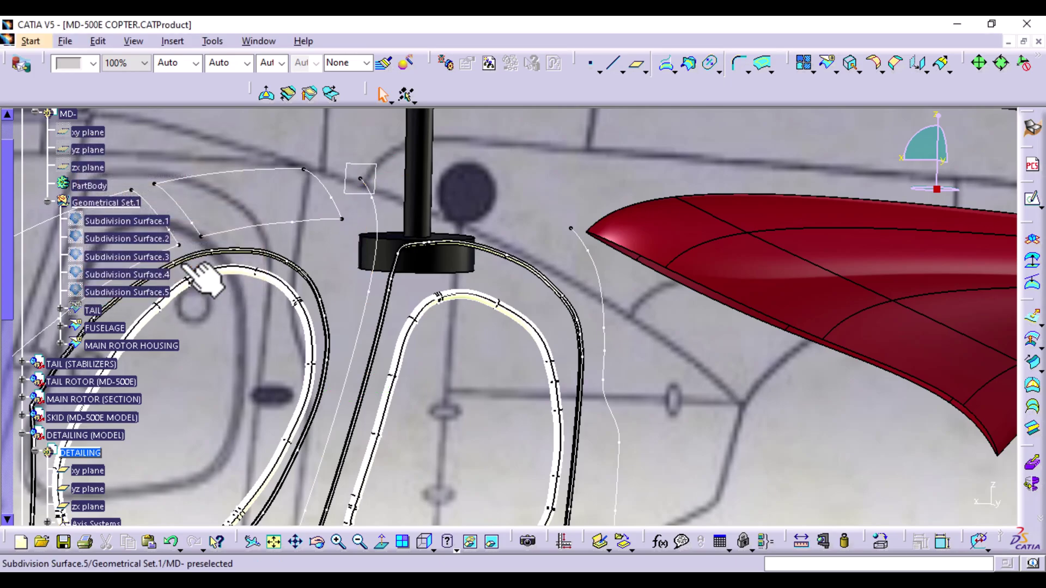
- Open a sketch on the new plane and draw a small rectangle just above the curve's upper end point
click(360, 166)
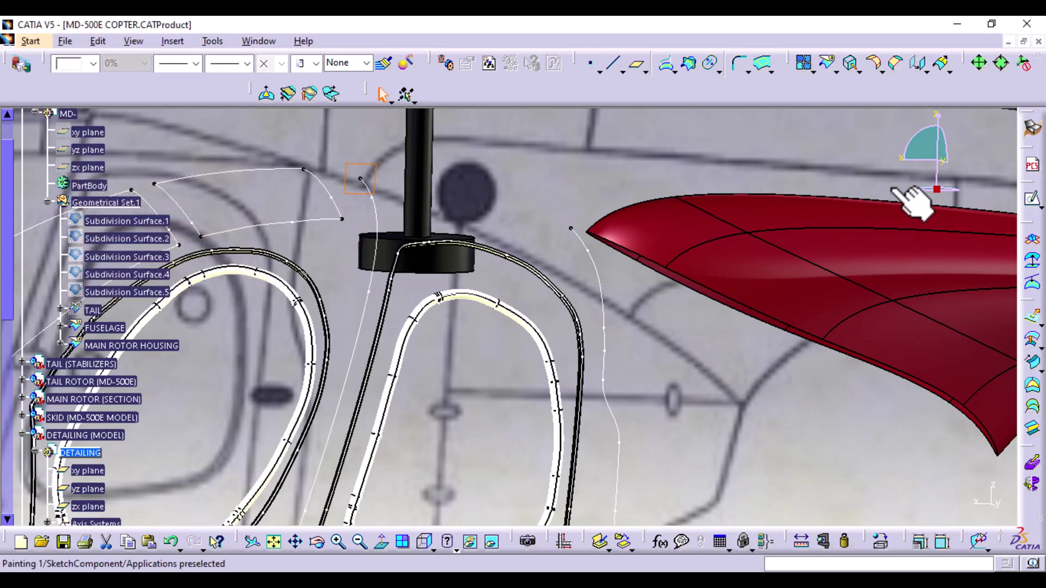
click(1034, 201)
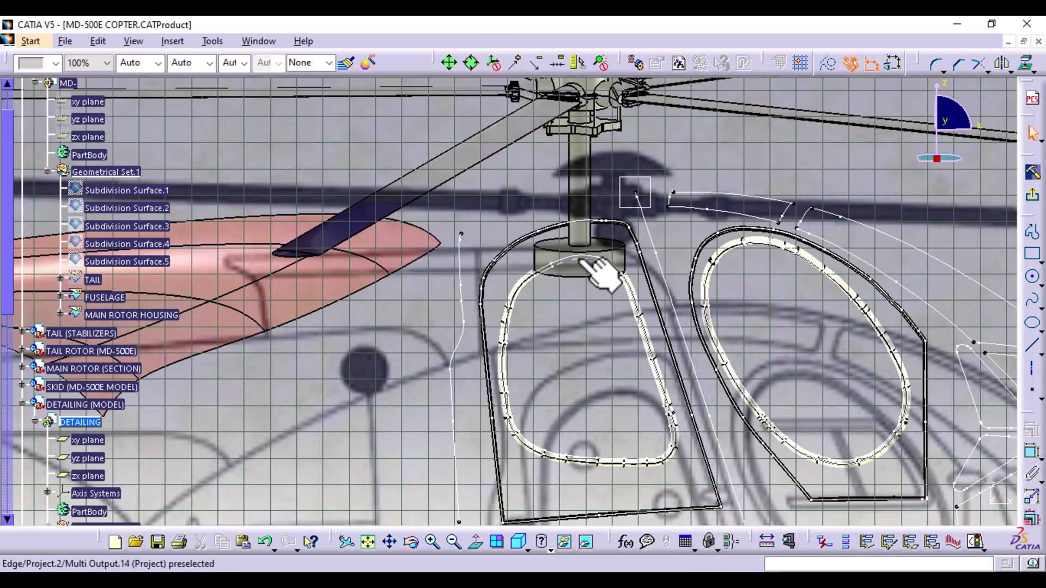
middle_drag(618, 261, 448, 315)
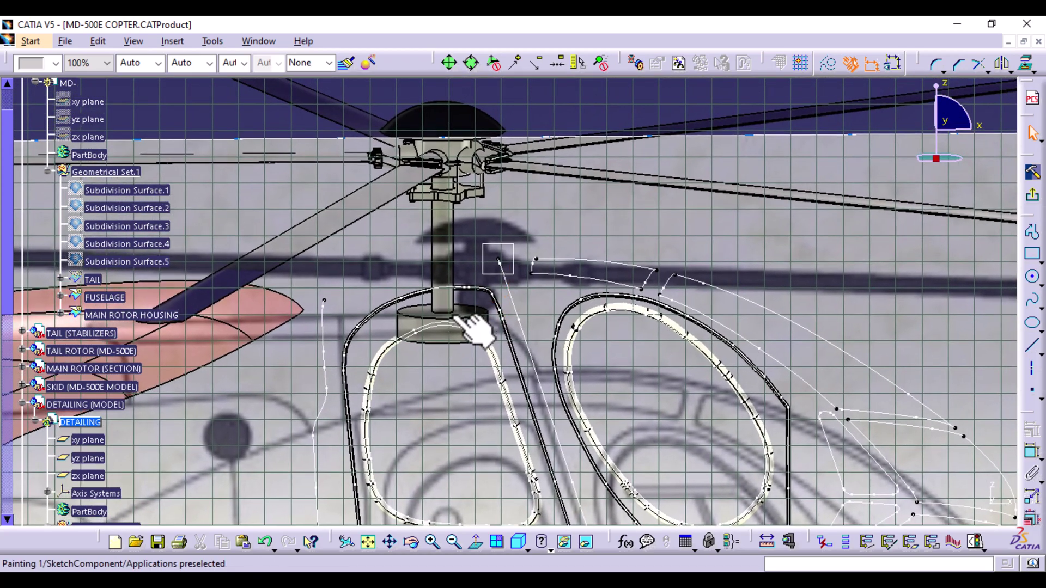
click(1033, 255)
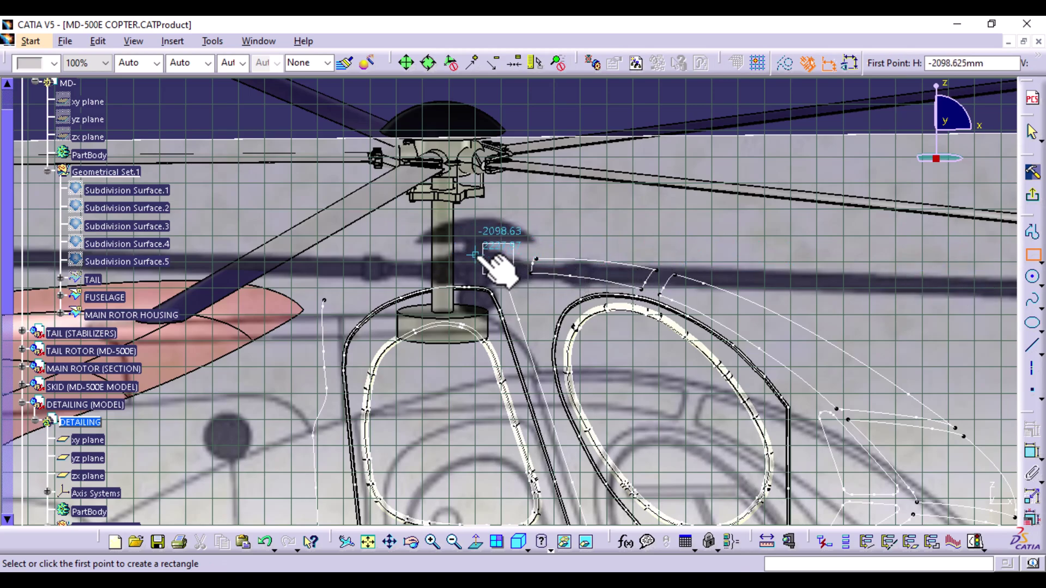
click(472, 254)
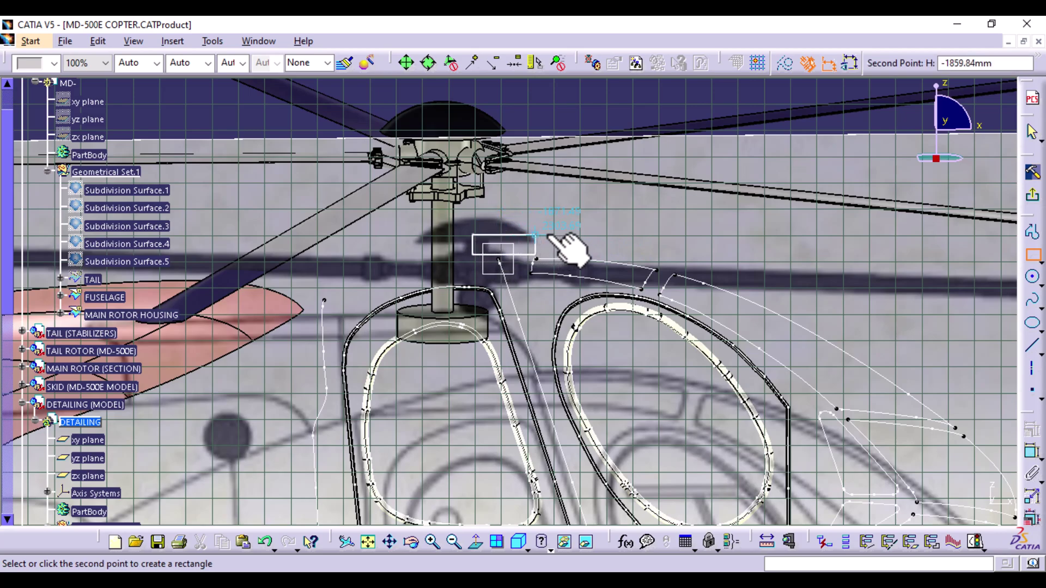
click(516, 228)
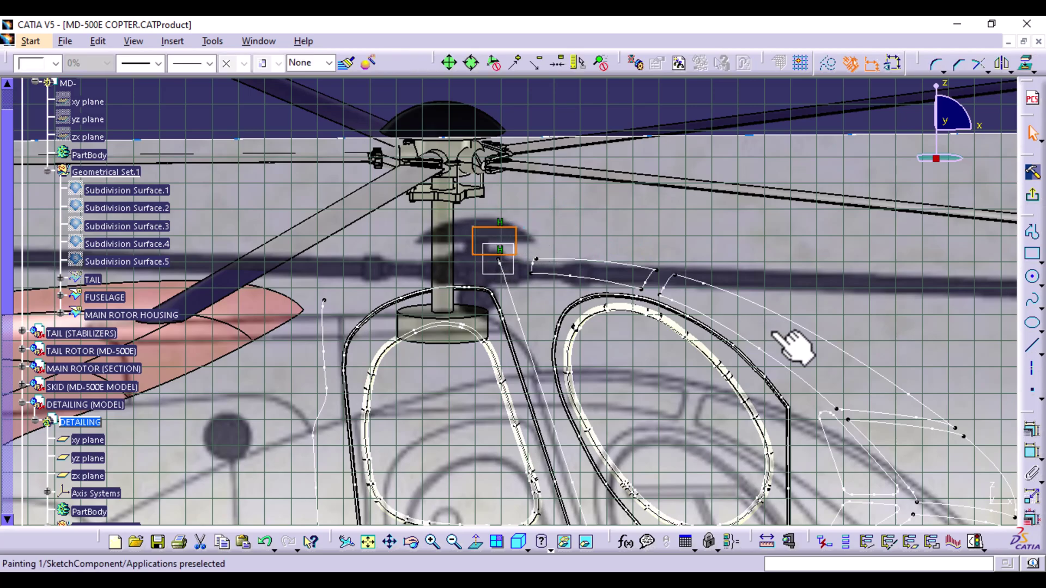
- Dimension the height and the width of the rectangle above the curve's end point
click(1030, 452)
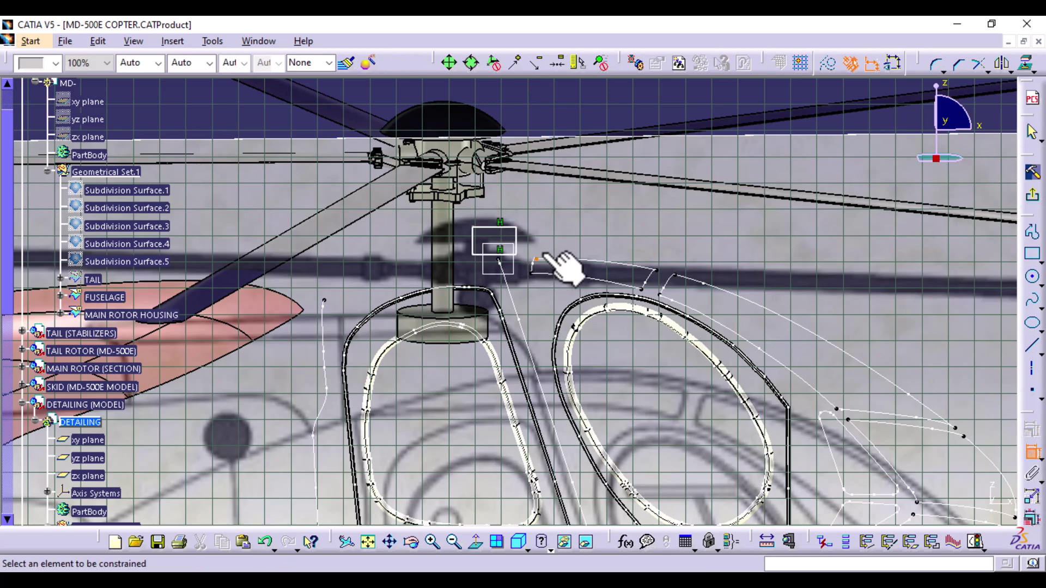
click(516, 239)
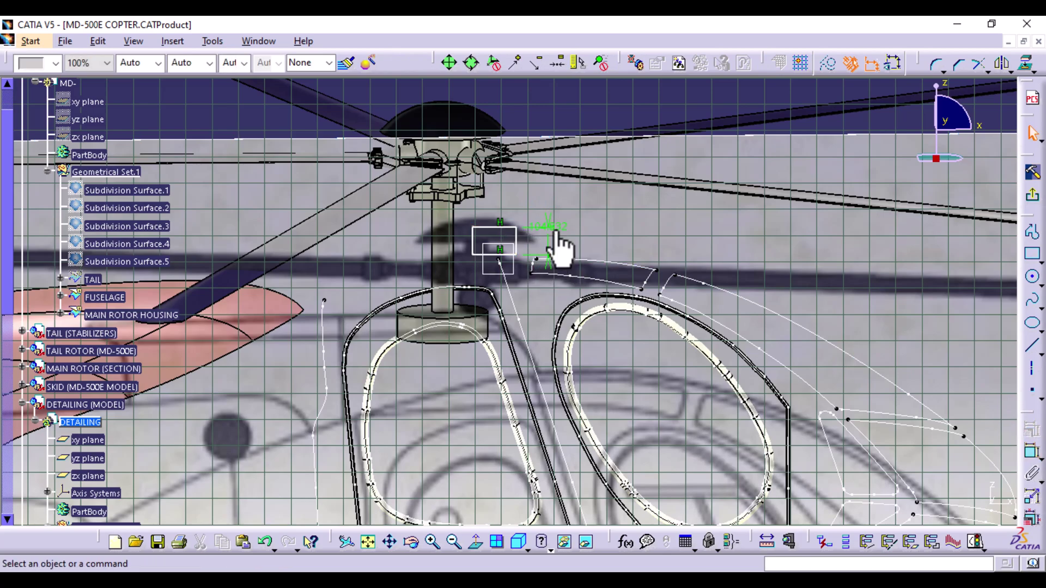
click(1030, 455)
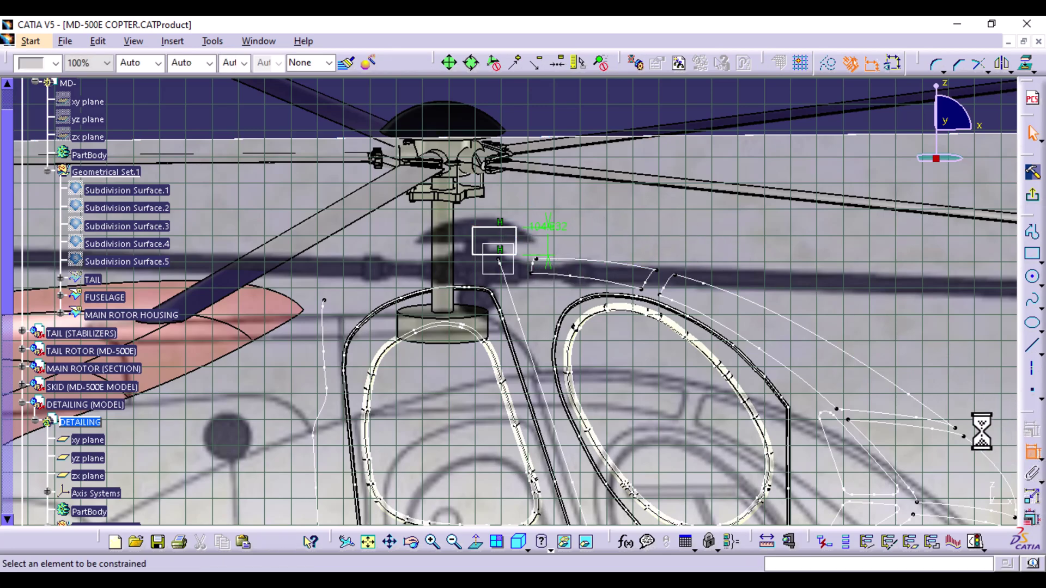
click(506, 228)
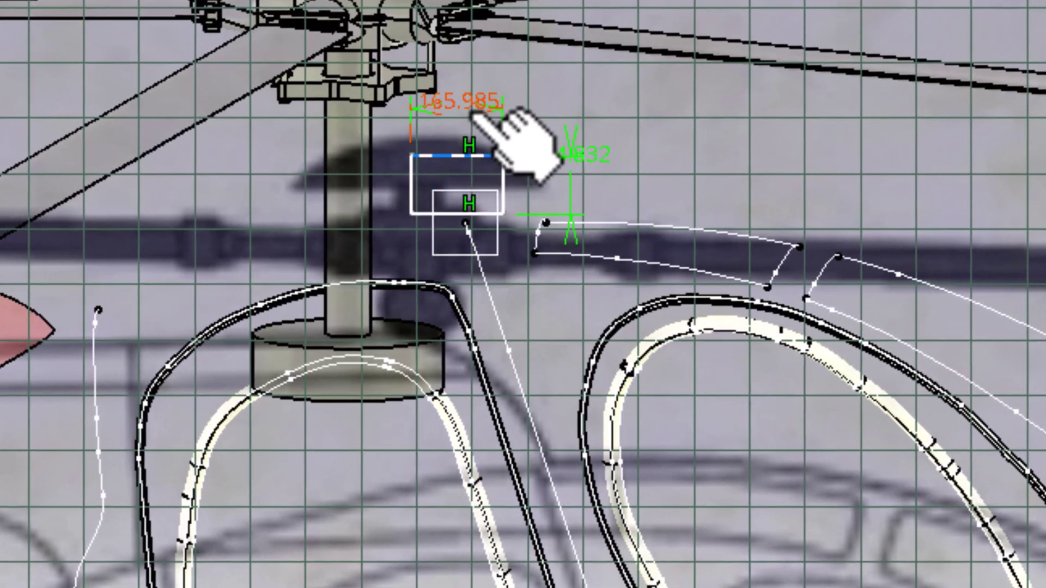
- Set both the width and the height of the rectangle to 10 mm
click(499, 204)
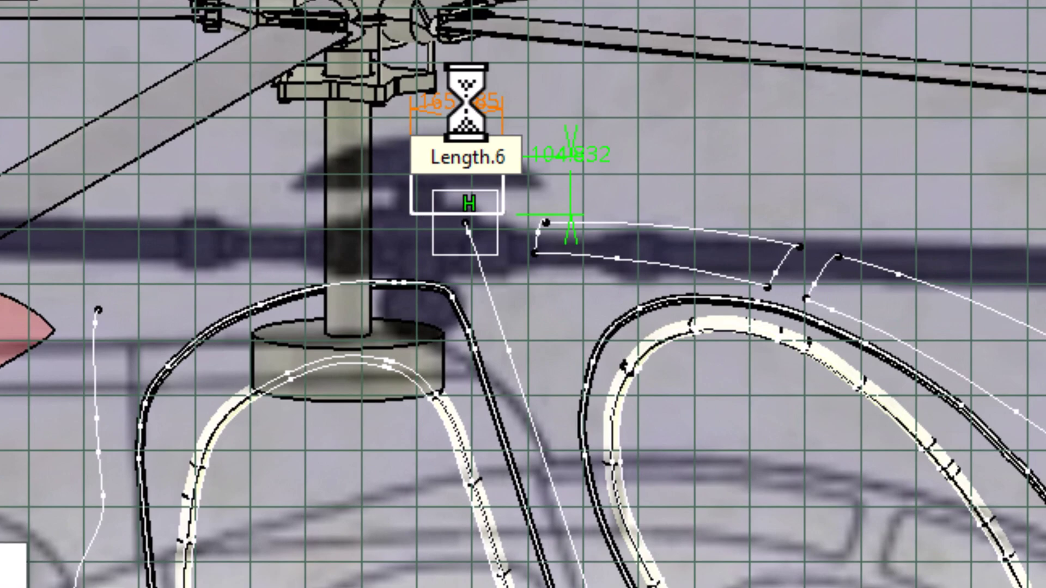
key(Return)
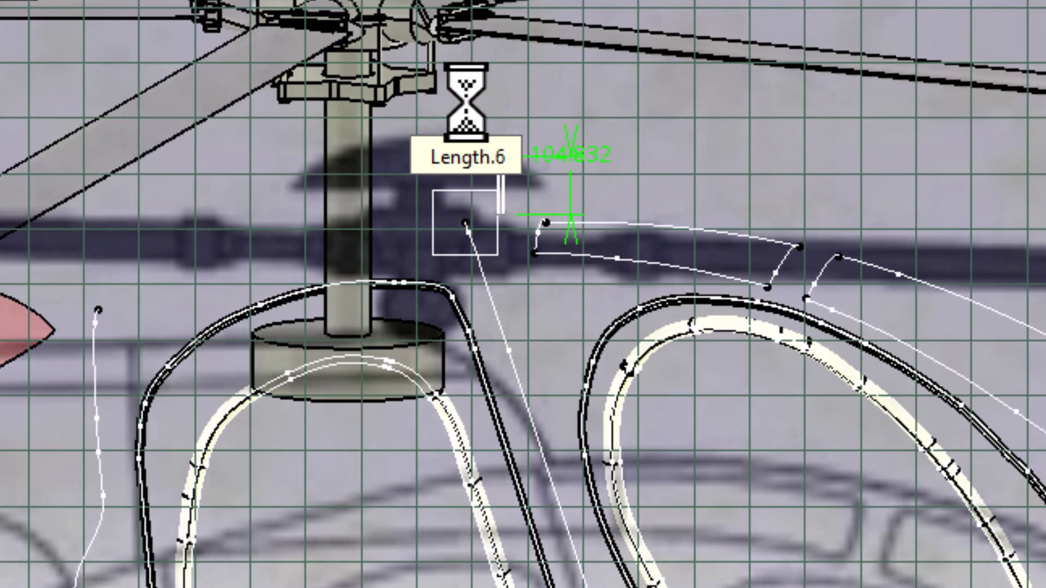
mouse_move(548, 299)
middle_down()
mouse_move(502, 109)
mouse_move(719, 33)
middle_up()
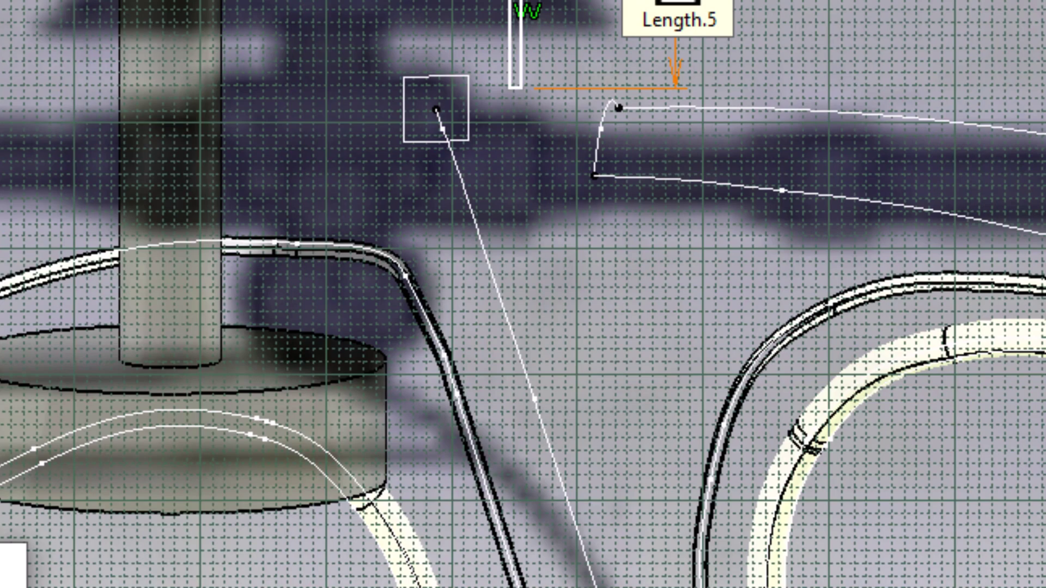
key(Return)
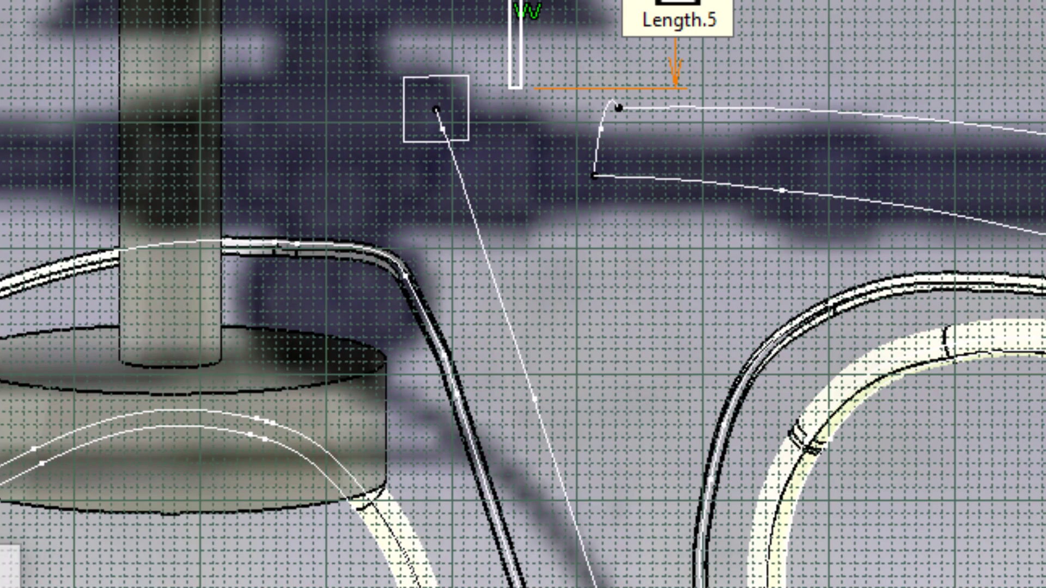
mouse_move(560, 140)
middle_down()
mouse_move(512, 112)
mouse_move(507, 40)
mouse_move(560, 35)
mouse_move(422, 217)
middle_up()
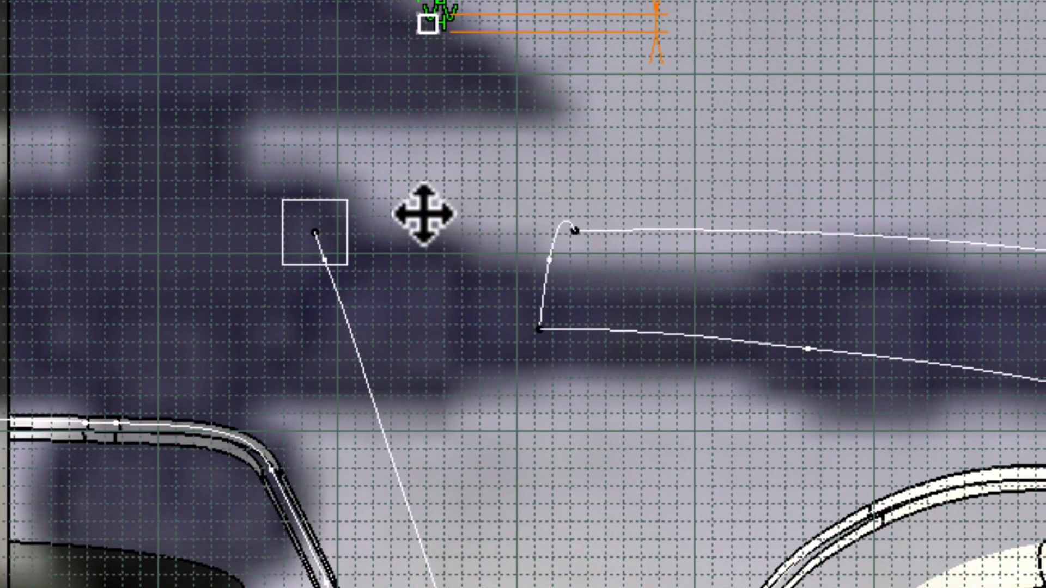
- Constrain the square's lower side to be coincident with the upper end point of the curve between the doors
click(439, 33)
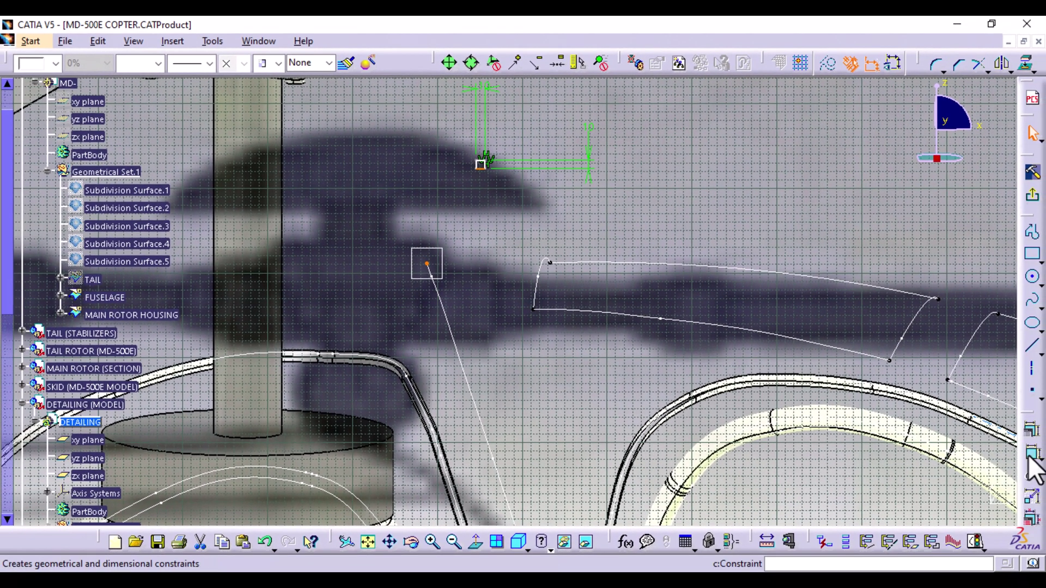
right_click(477, 225)
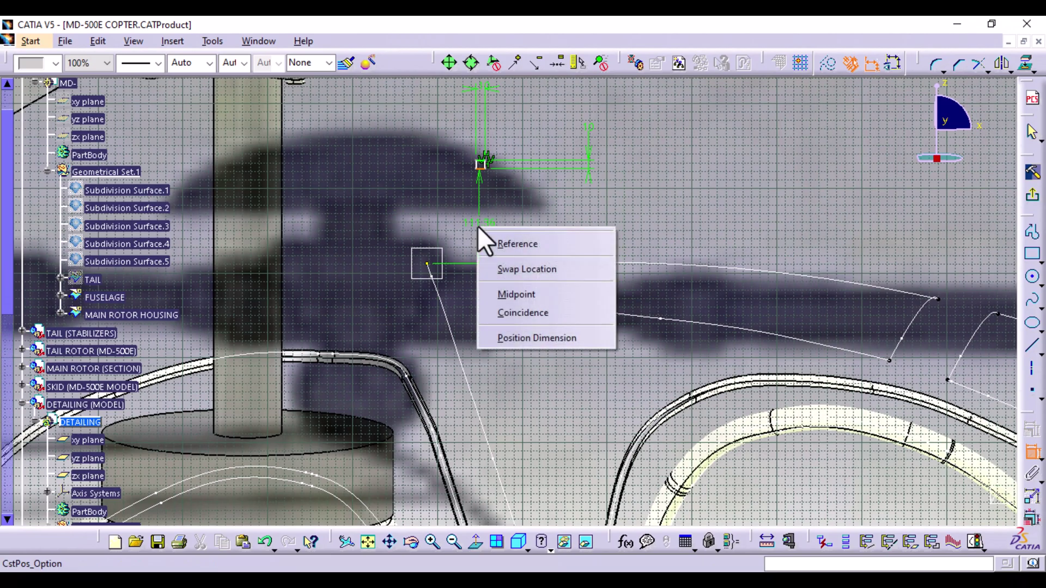
click(527, 312)
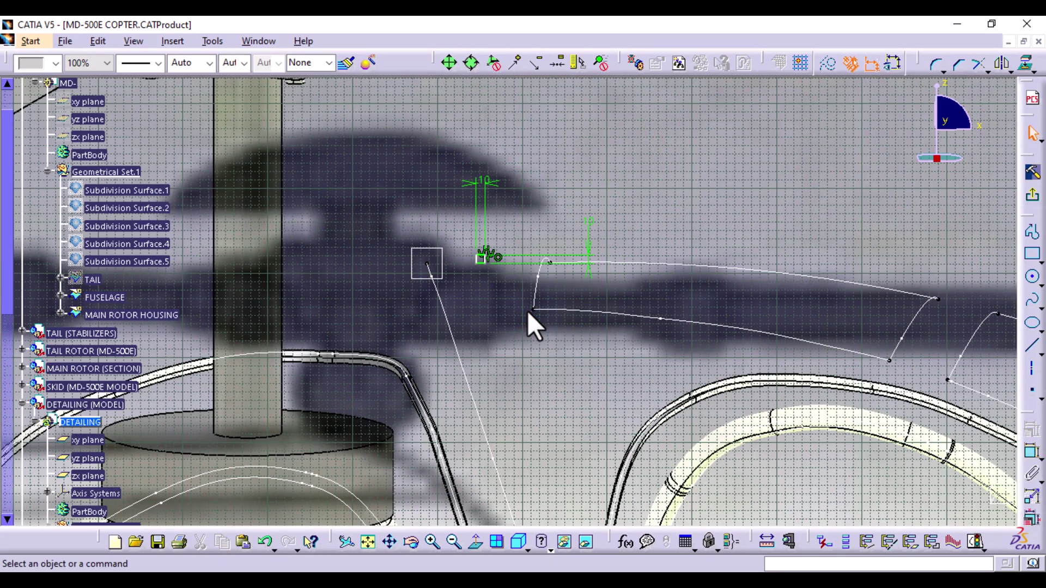
- Centre the square on the curve's end point with an Equidistant point constraint between its two vertical sides
mouse_move(480, 323)
middle_down()
mouse_move(467, 236)
mouse_move(495, 297)
mouse_move(510, 303)
mouse_move(490, 273)
mouse_move(492, 243)
middle_up()
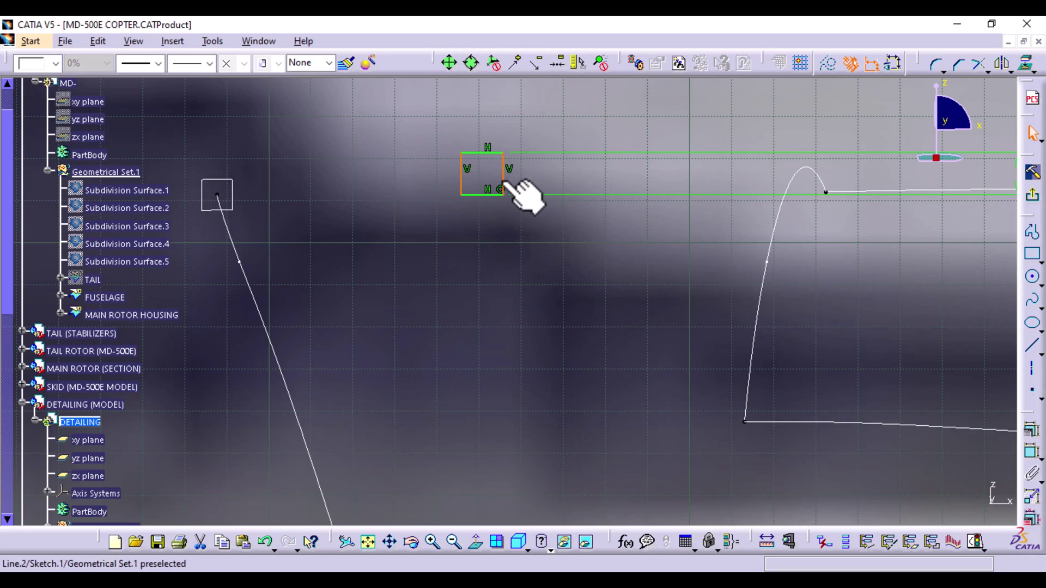
click(218, 194)
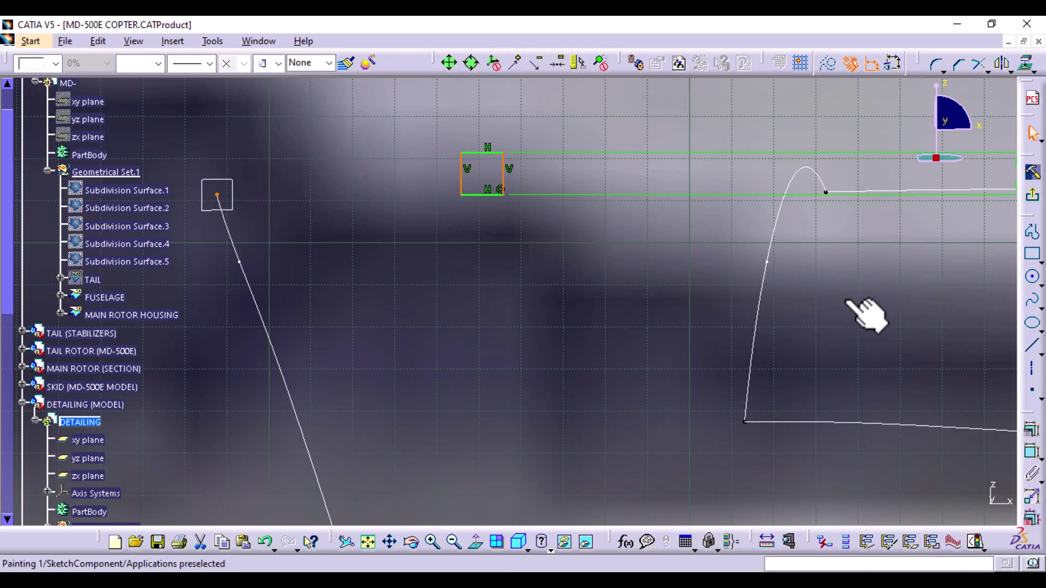
click(1030, 431)
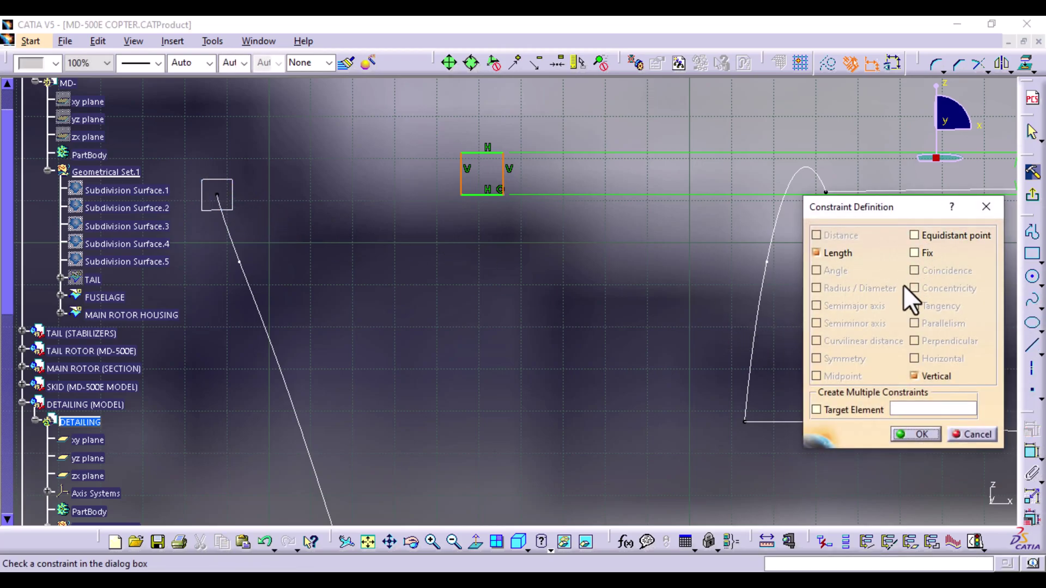
click(915, 235)
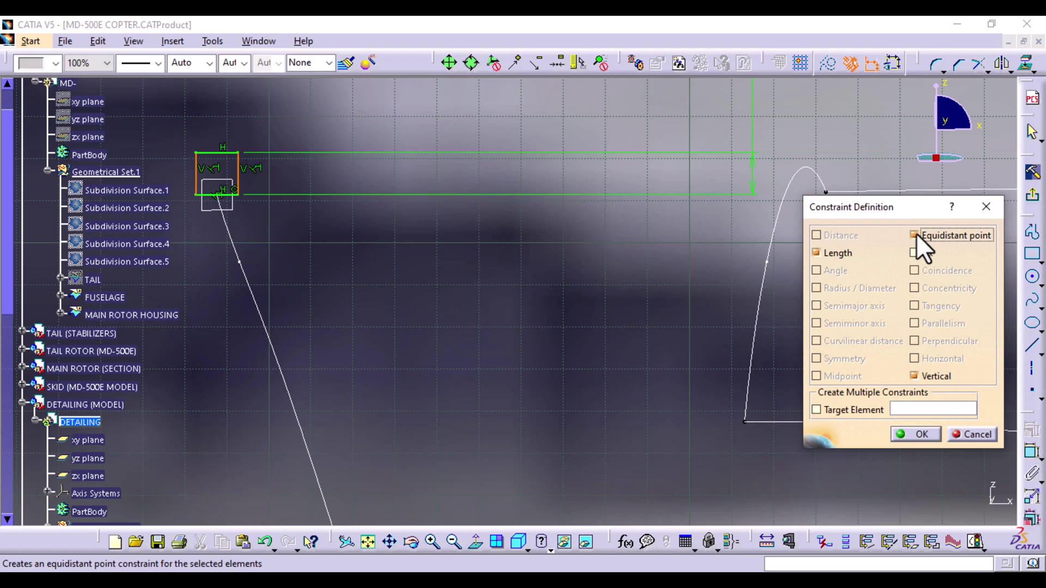
click(931, 436)
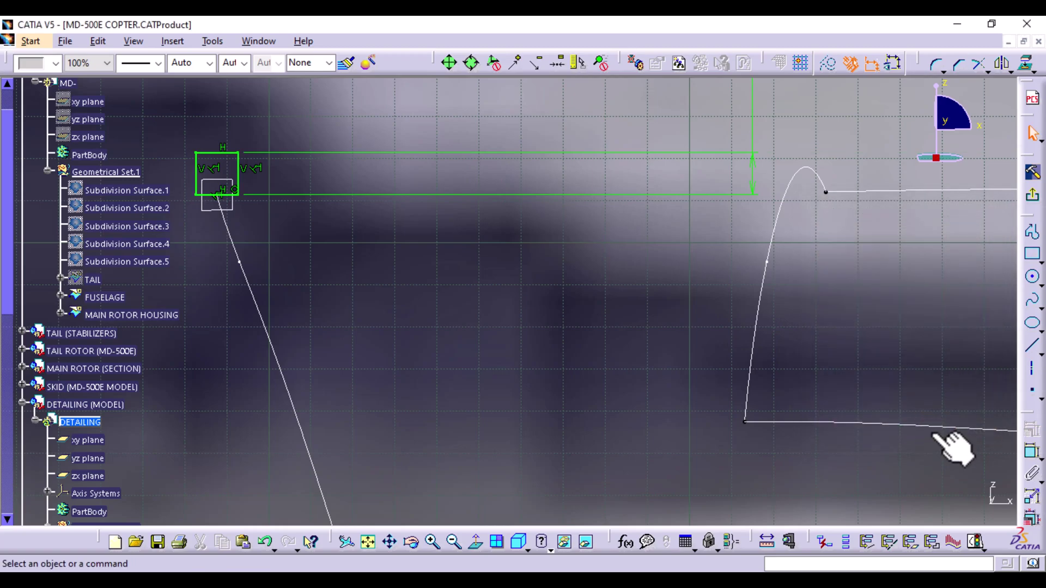
- Convert the square's lower side to a construction line and exit the sketch
mouse_move(381, 267)
ctrl+middle_down()
mouse_move(369, 257)
mouse_move(406, 431)
mouse_move(434, 362)
mouse_move(420, 327)
mouse_move(414, 422)
mouse_move(443, 145)
mouse_move(432, 250)
mouse_move(484, 361)
mouse_move(455, 308)
mouse_move(495, 319)
ctrl+middle_up()
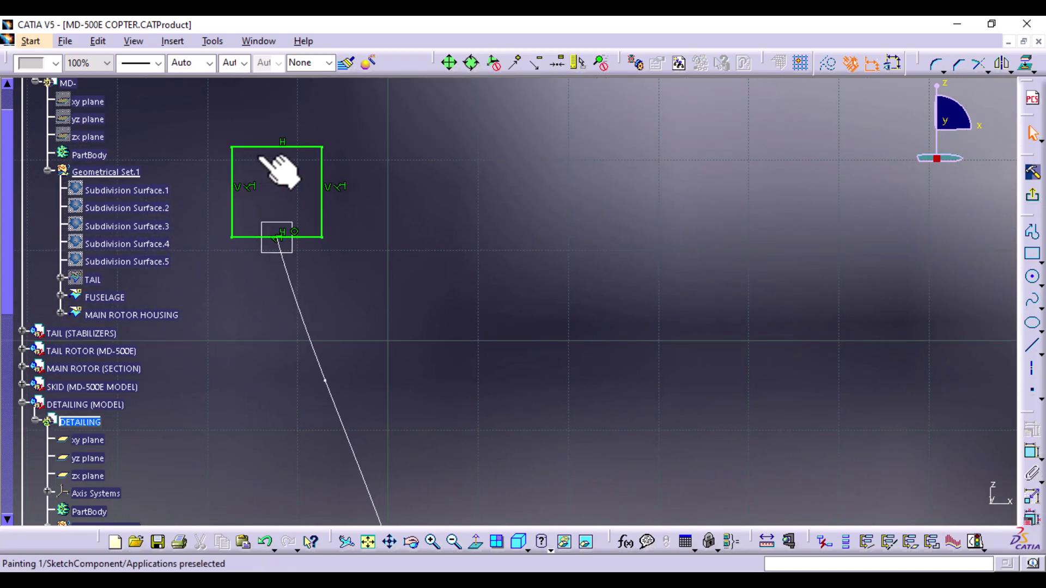
click(281, 147)
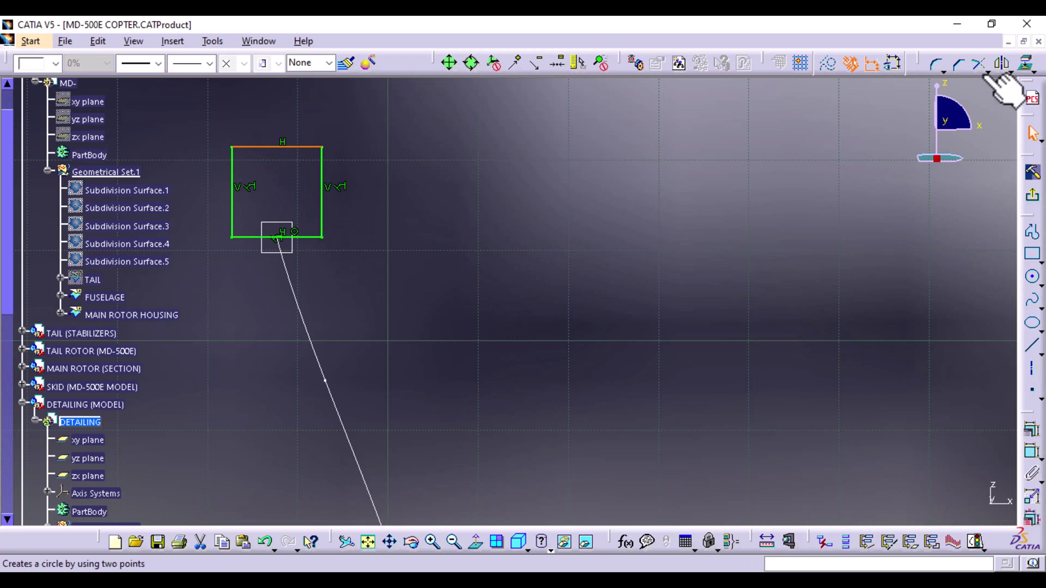
click(306, 240)
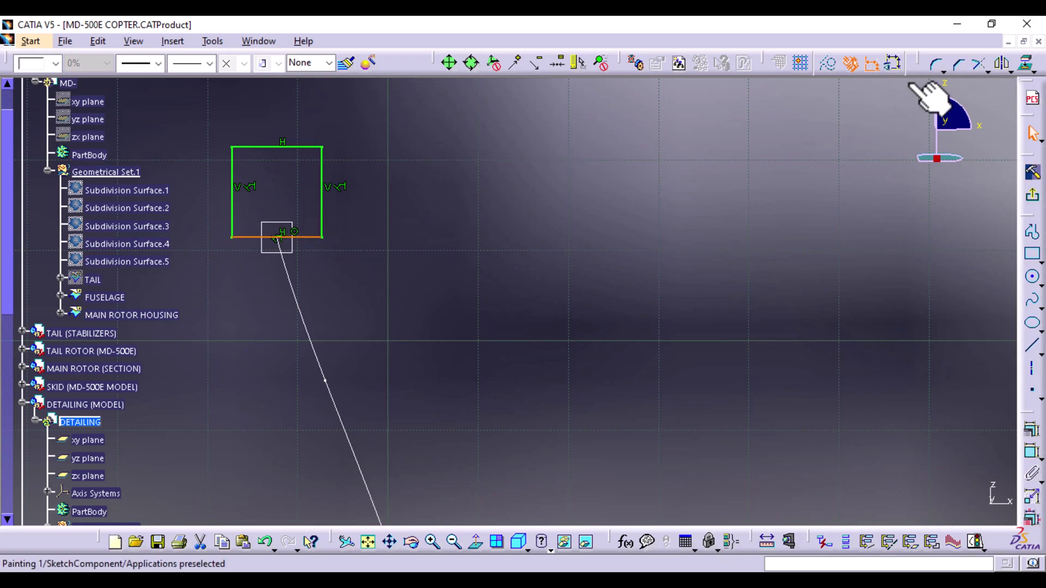
click(701, 228)
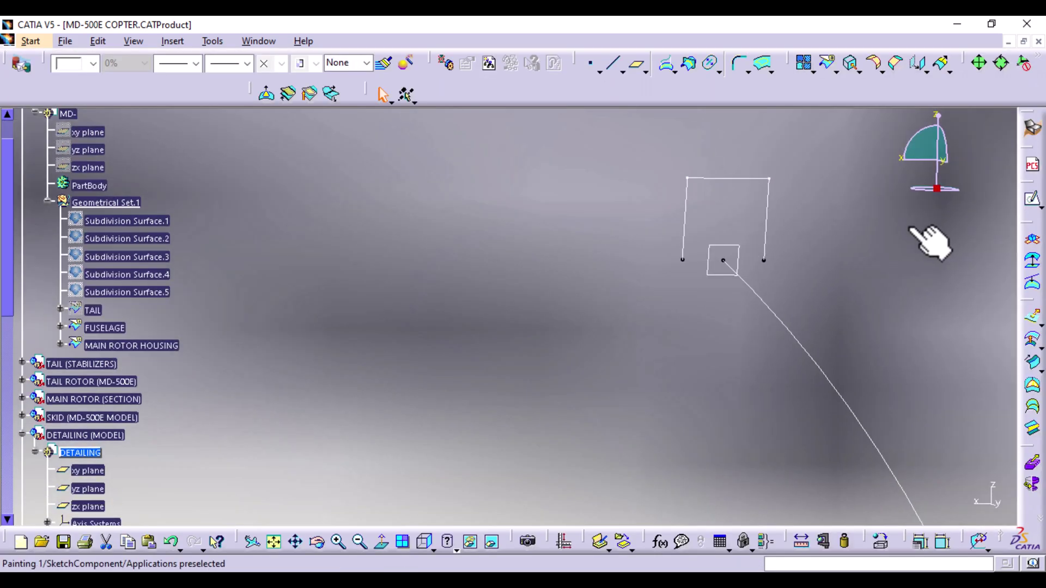
- Reopen the square's sketch and delete its upper and two vertical sides, keeping only the construction line through the curve's end point
middle_drag(616, 244, 594, 350)
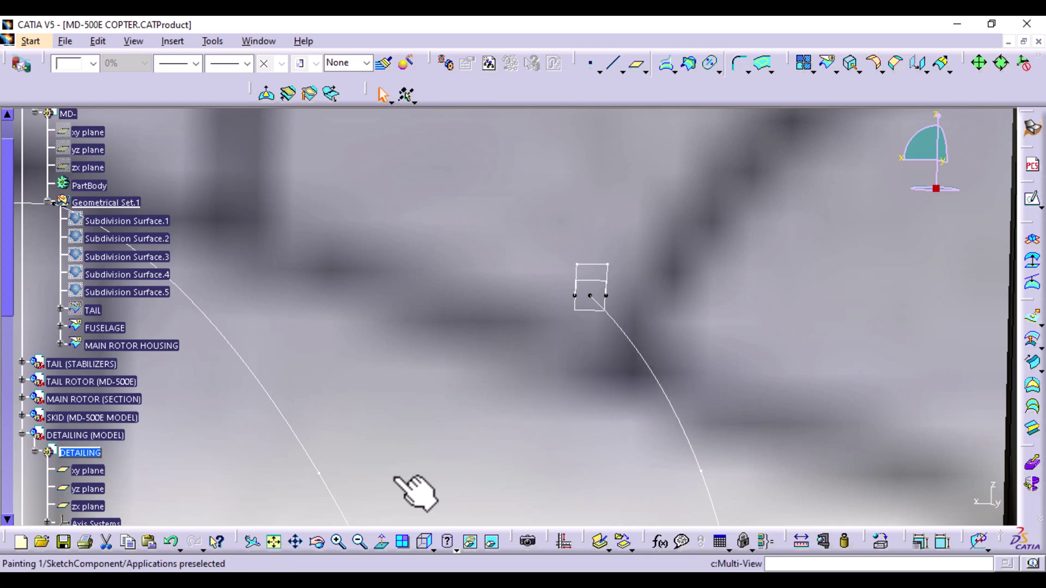
click(604, 265)
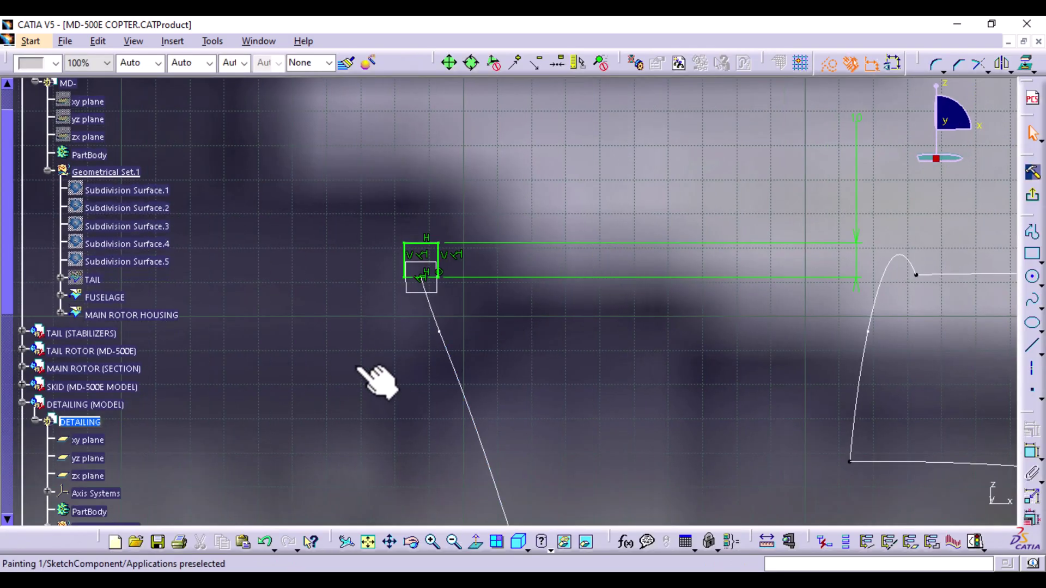
mouse_move(497, 353)
middle_down()
mouse_move(494, 317)
mouse_move(491, 341)
middle_up()
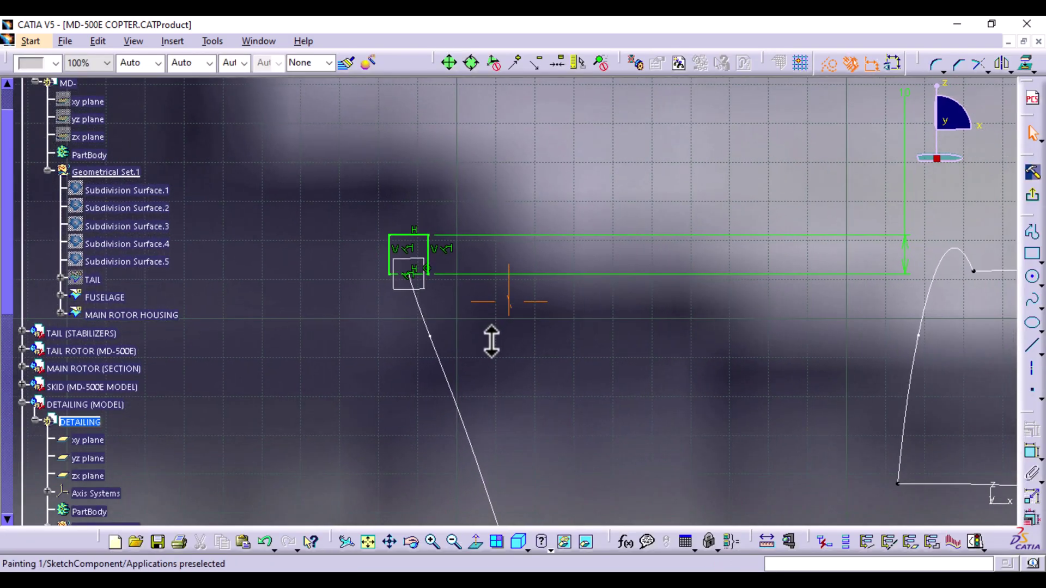
drag(420, 236, 412, 323)
middle_drag(451, 329, 435, 252)
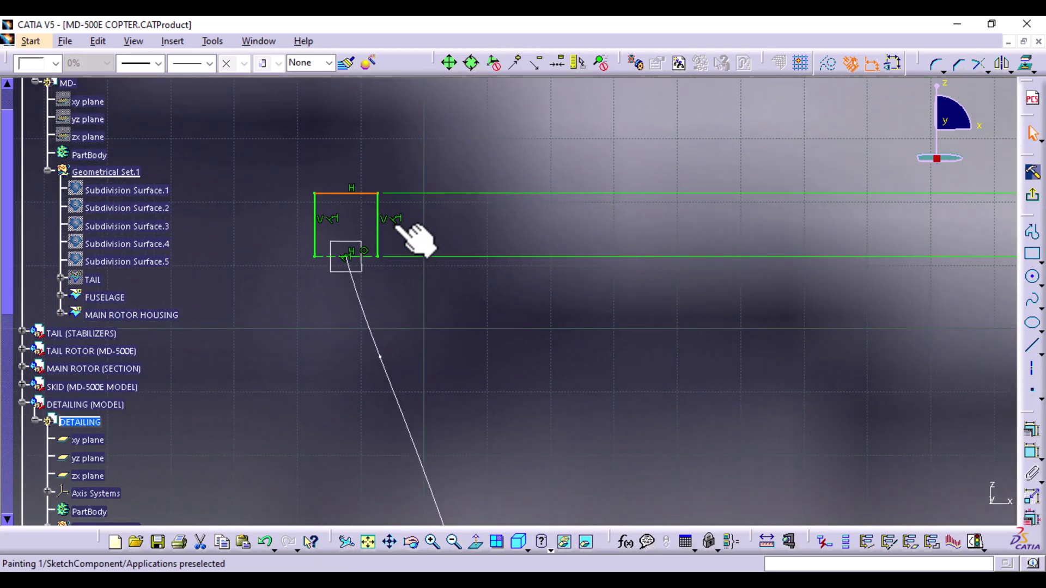
click(396, 235)
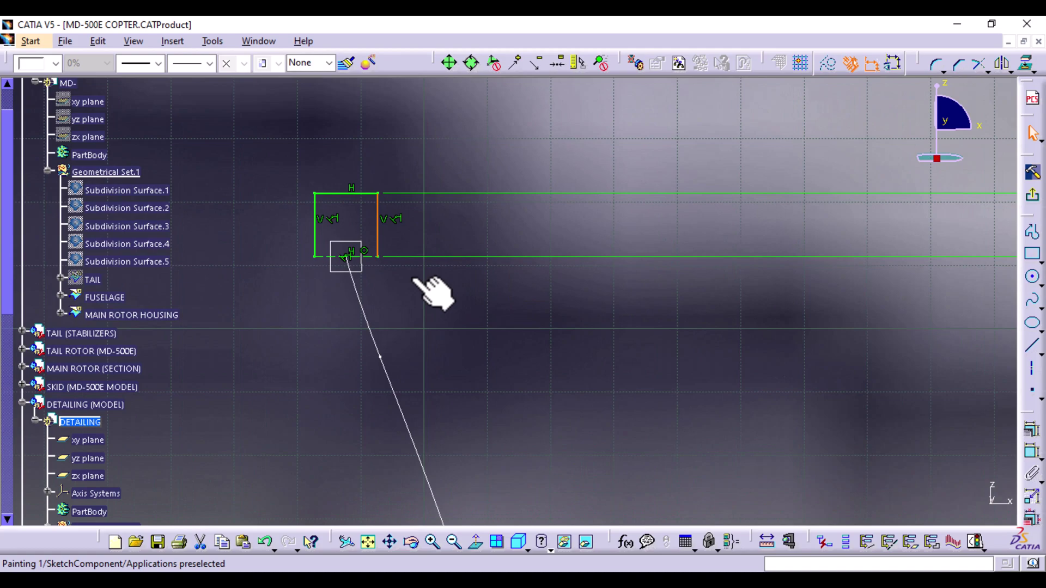
key(Delete)
click(354, 193)
key(Delete)
click(316, 220)
key(Delete)
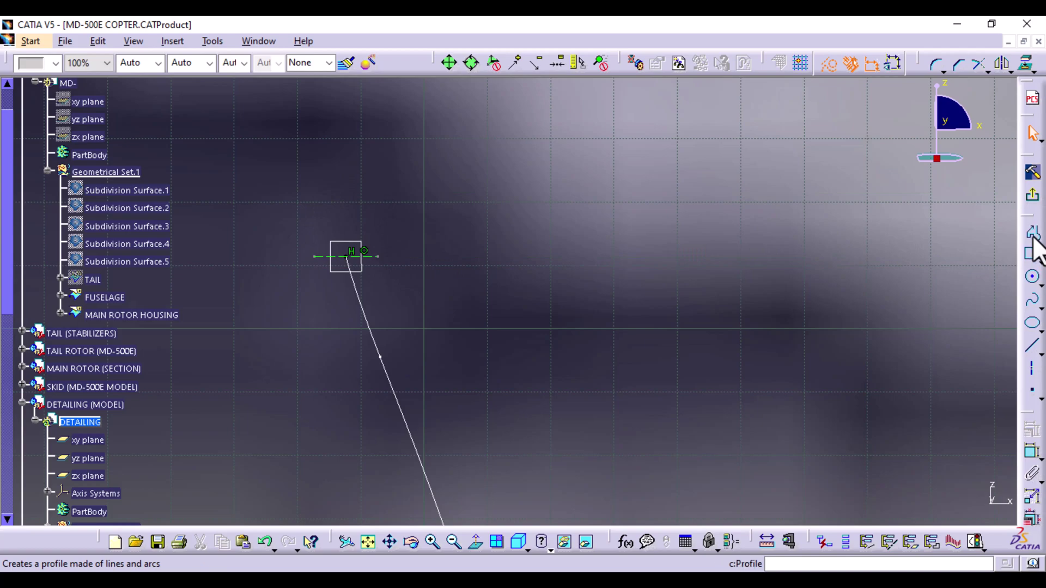
- Draw a three-line open profile below the construction line, 10 mm wide and about 9.8 mm deep, joining the line's two ends
click(1033, 234)
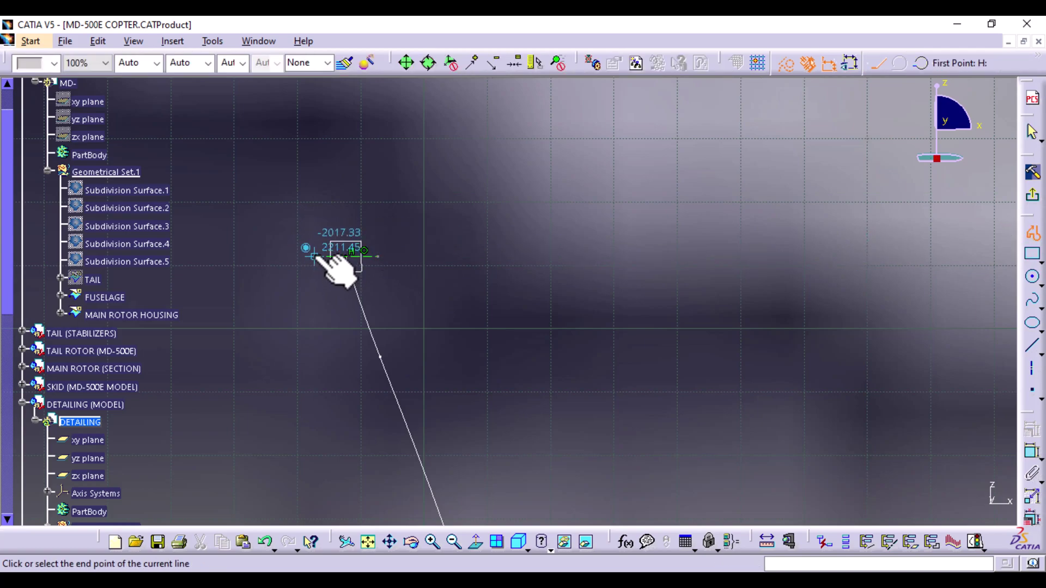
click(314, 318)
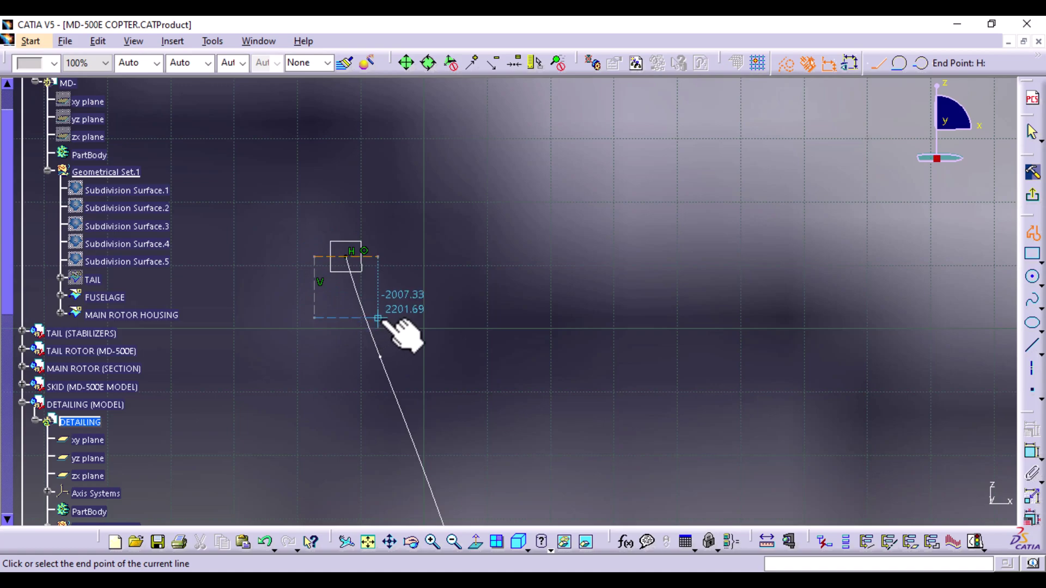
click(378, 318)
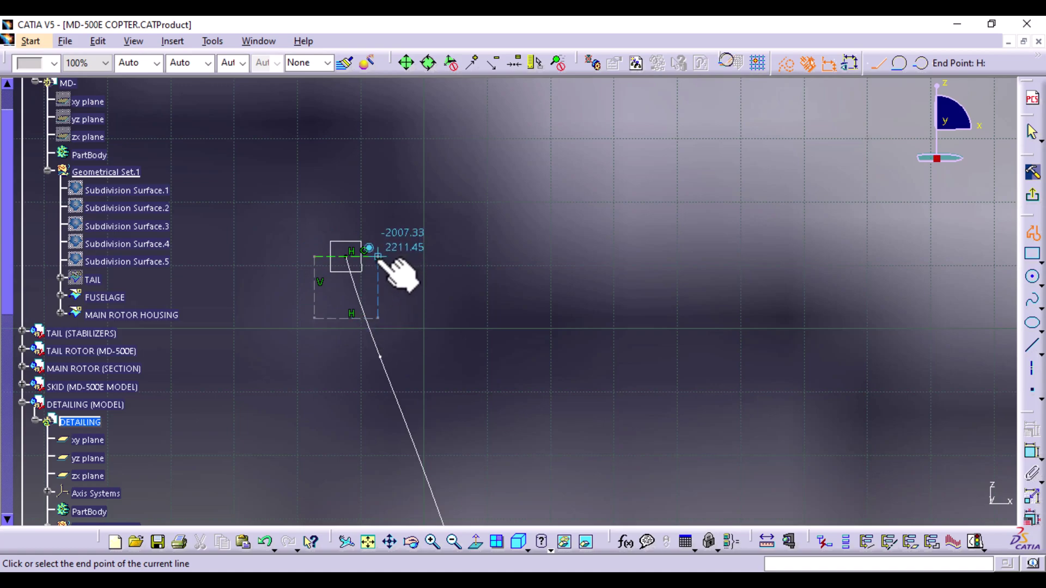
click(379, 256)
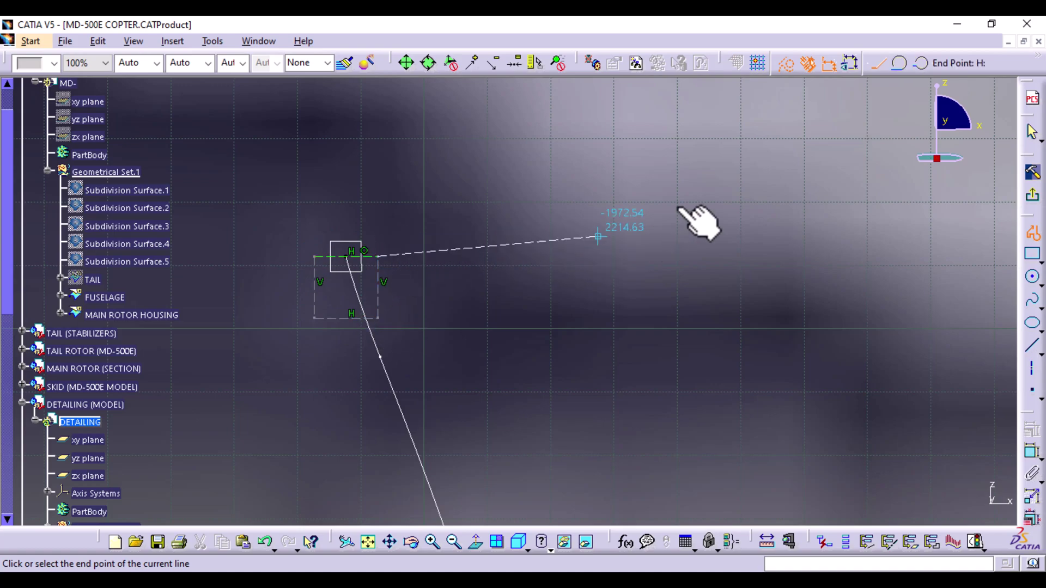
- Turn off construction mode and convert the three new profile lines to standard elements
click(784, 63)
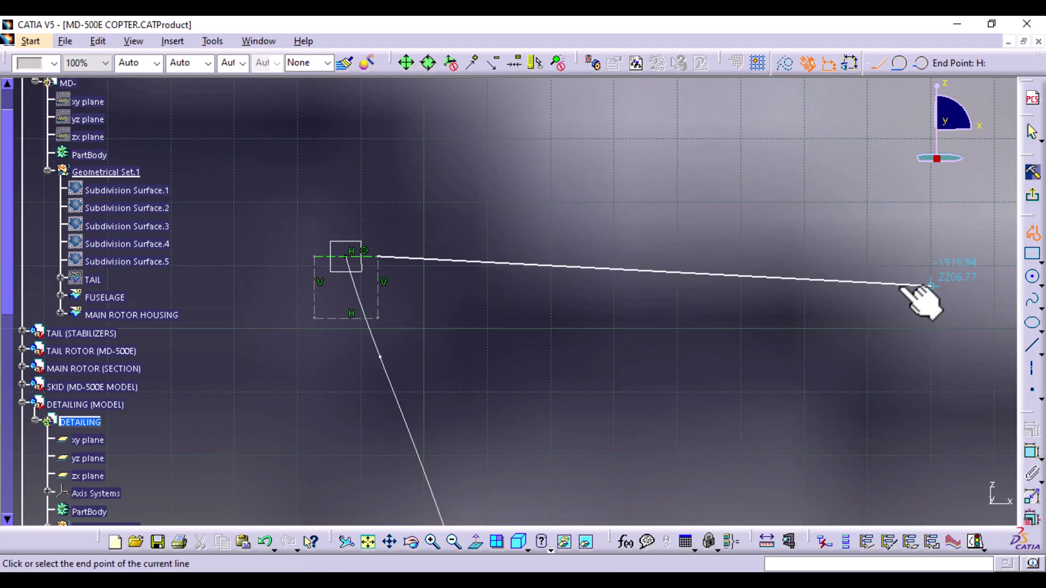
key(Escape)
click(826, 65)
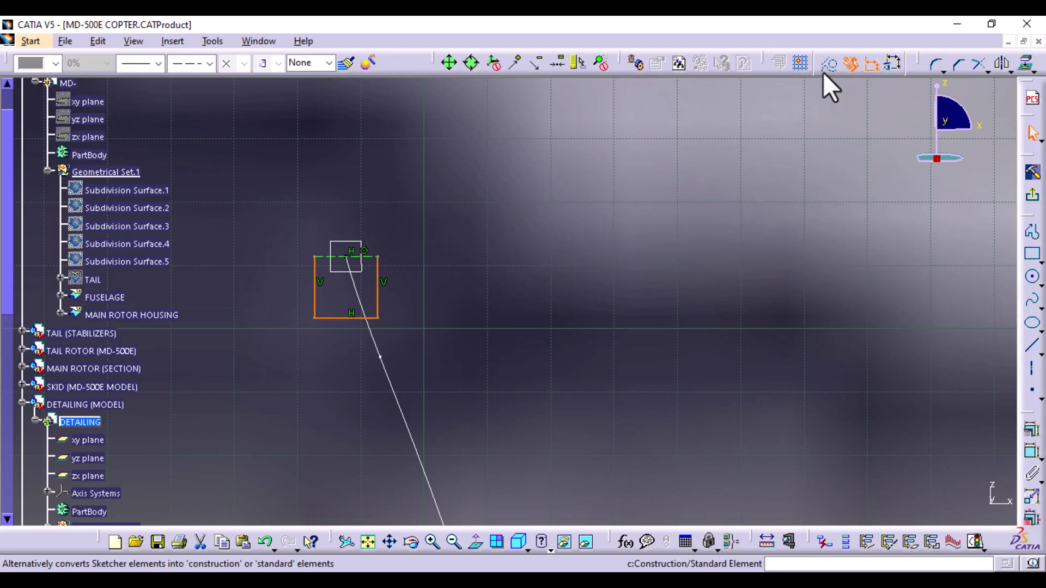
click(496, 335)
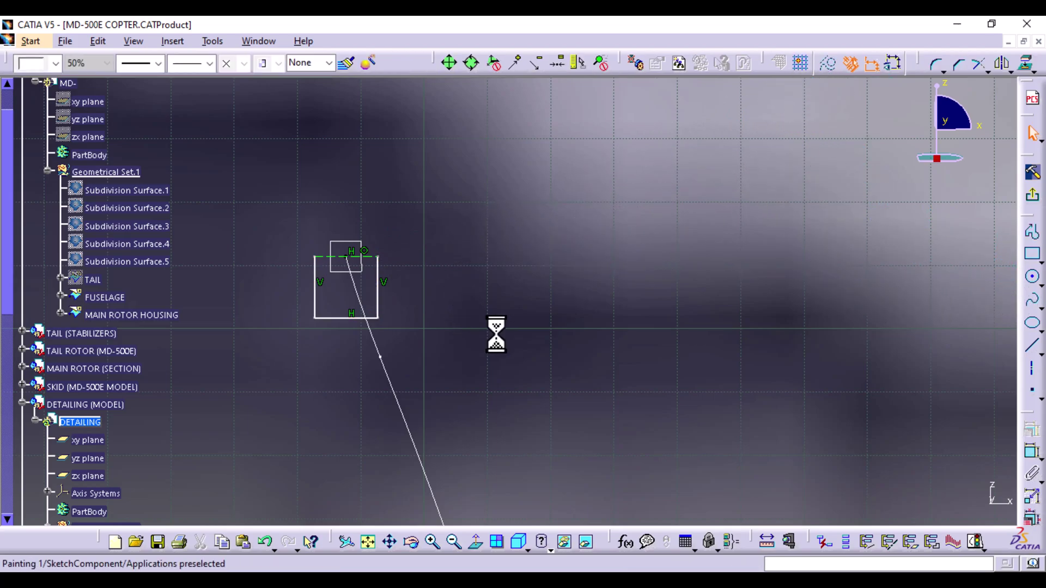
- Dimension the open profile's depth from the construction line to its lower line
click(1030, 453)
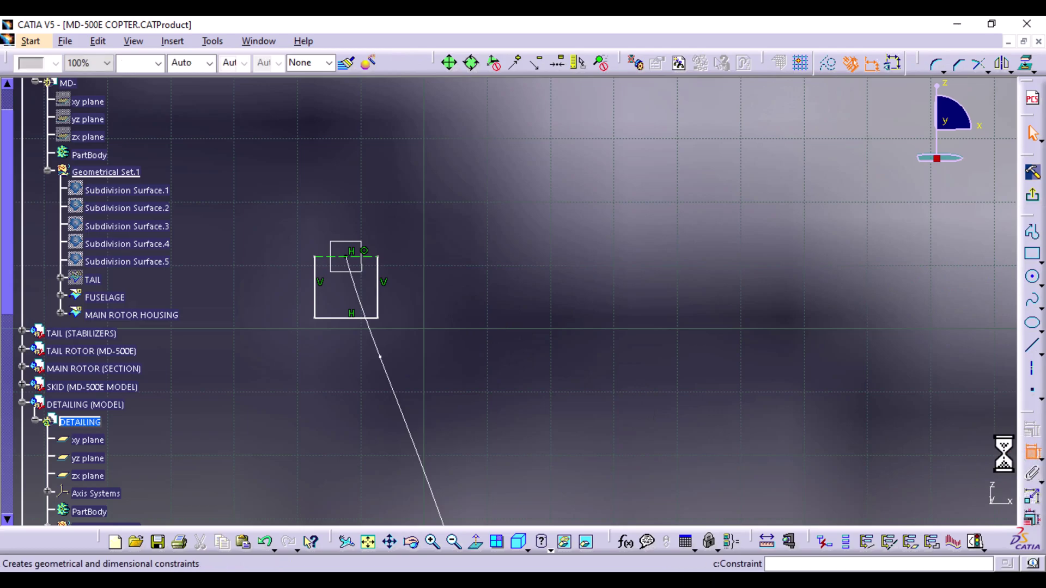
click(376, 297)
click(444, 305)
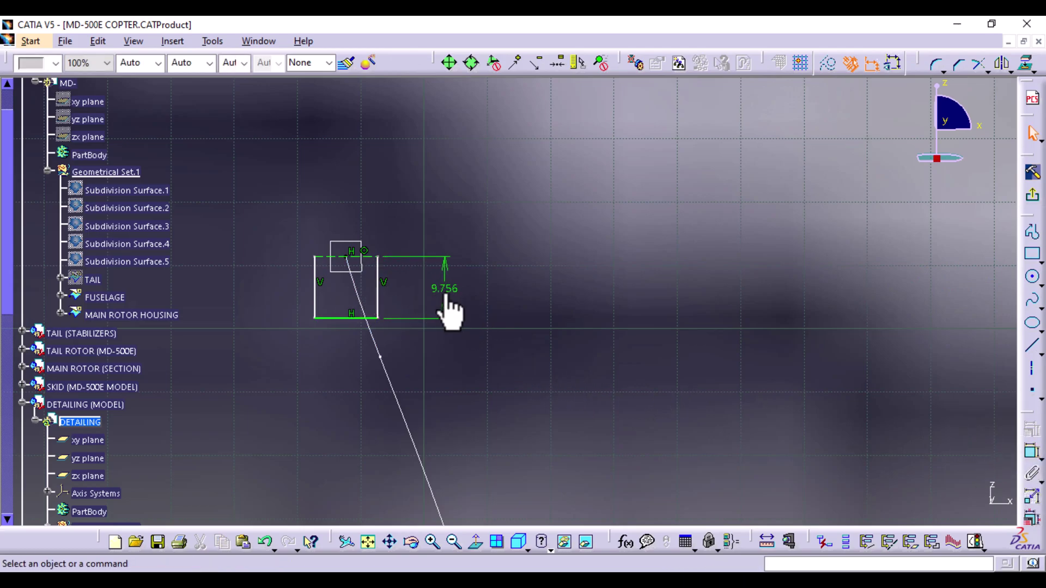
double_click(447, 291)
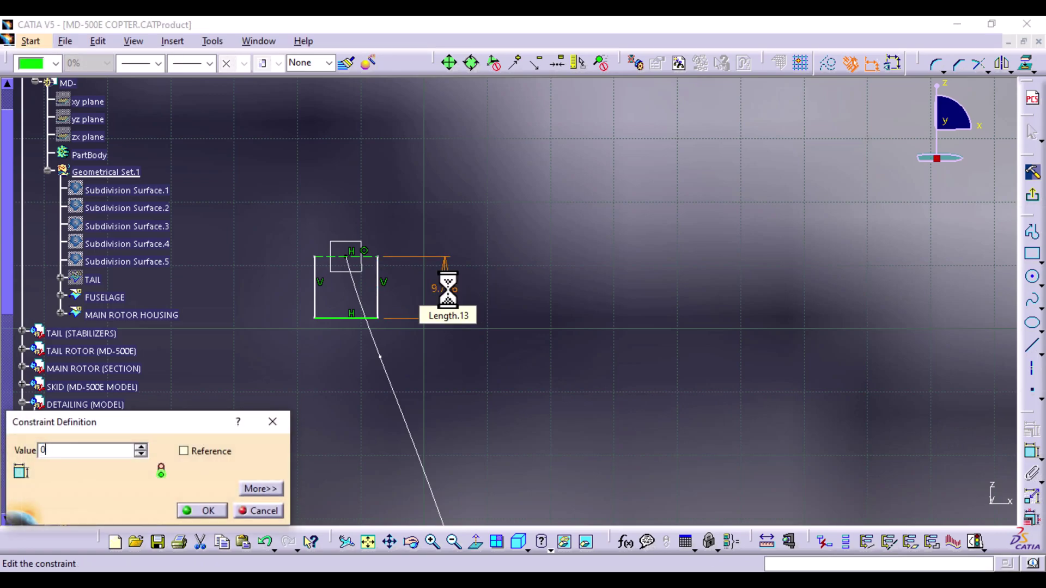
key(Return)
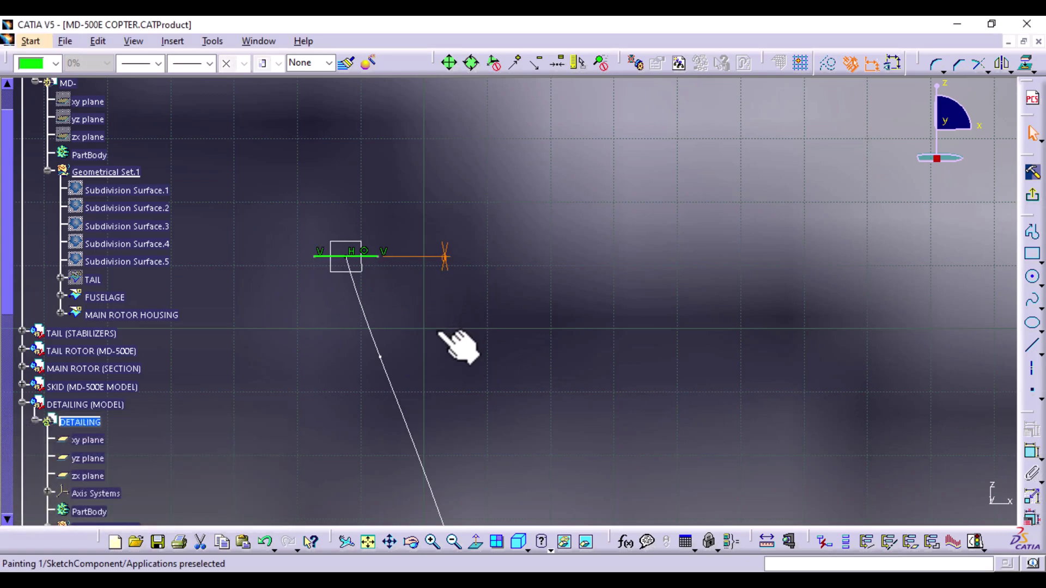
click(263, 541)
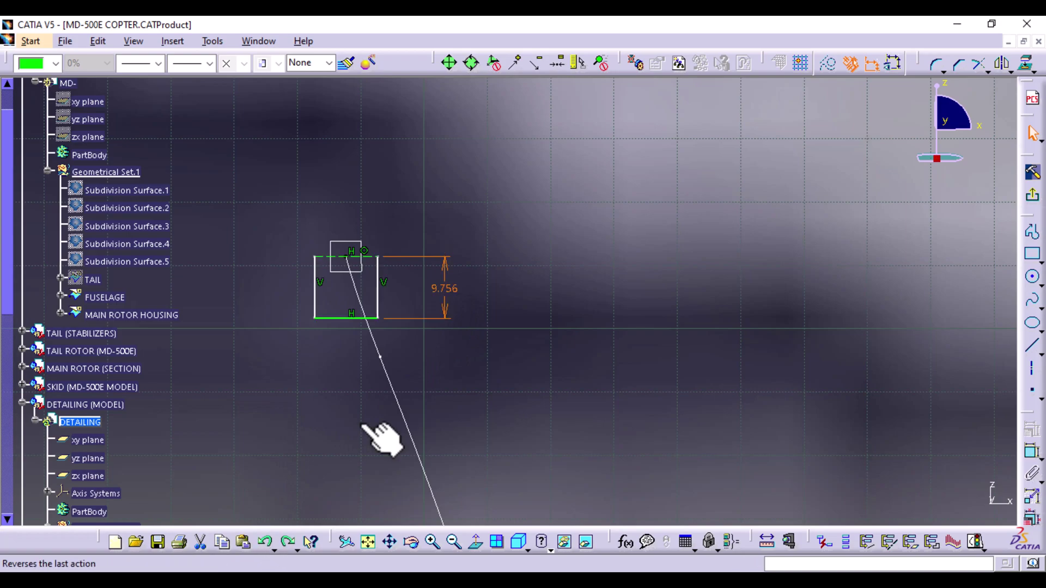
- Set the profile's depth to 10 mm, dimension the width of its lower line, and exit the sketch
double_click(447, 288)
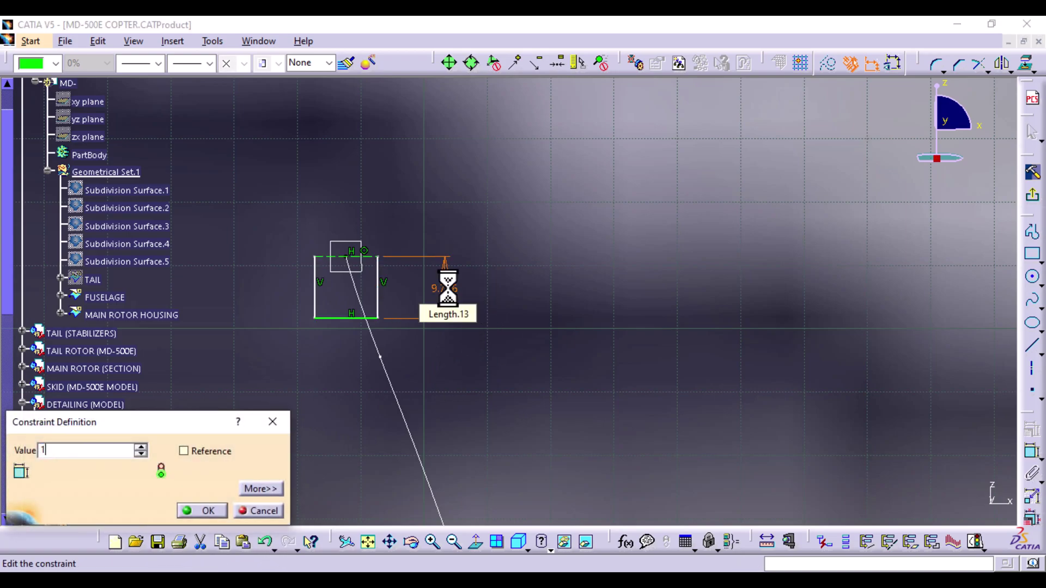
text(10mm)
key(Return)
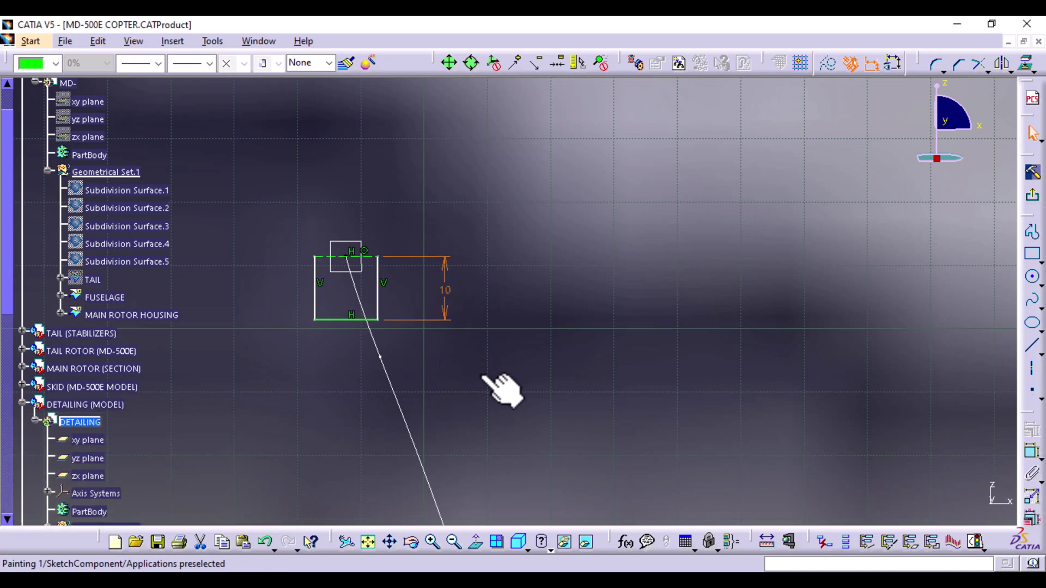
click(1032, 455)
click(331, 319)
click(326, 377)
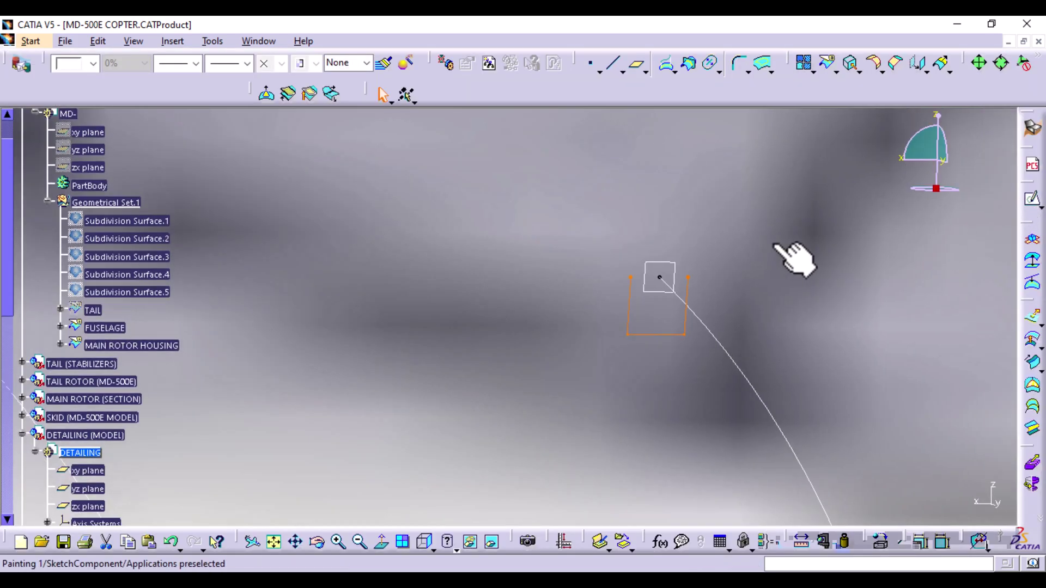
mouse_move(794, 259)
middle_down()
mouse_move(752, 236)
mouse_move(720, 321)
mouse_move(720, 308)
middle_up()
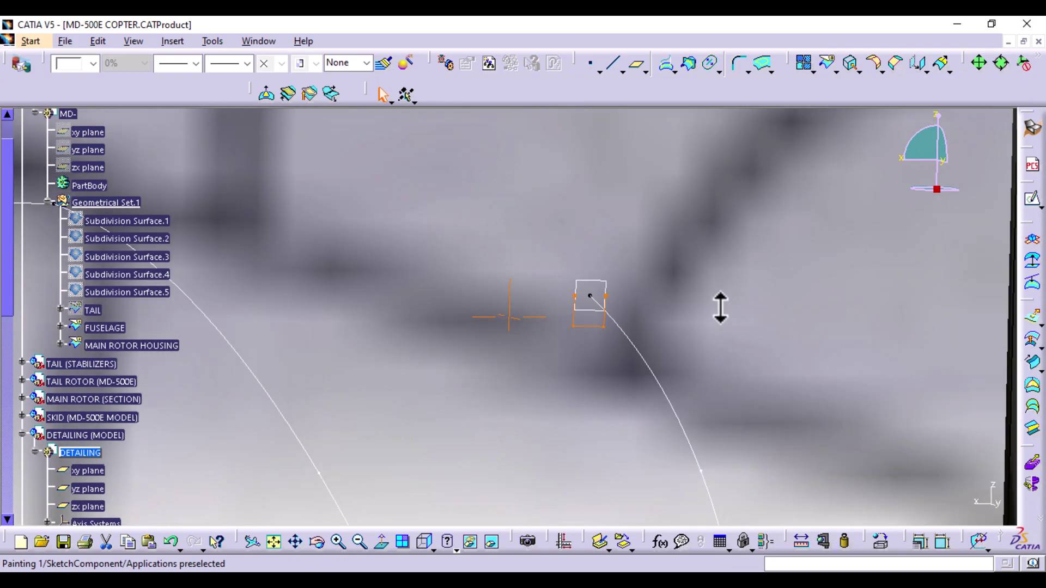
click(1034, 381)
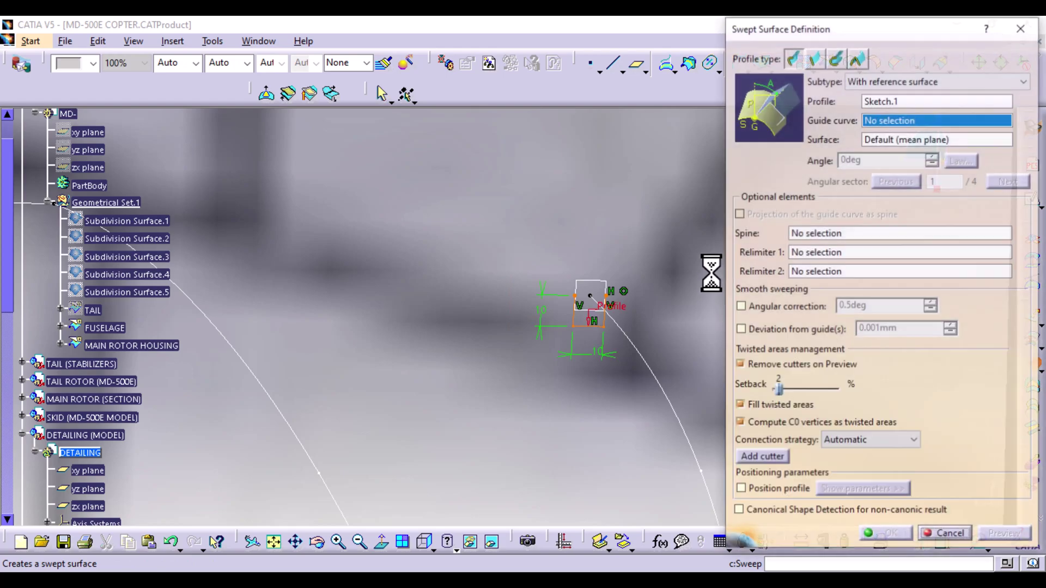
middle_drag(711, 273, 553, 384)
click(602, 381)
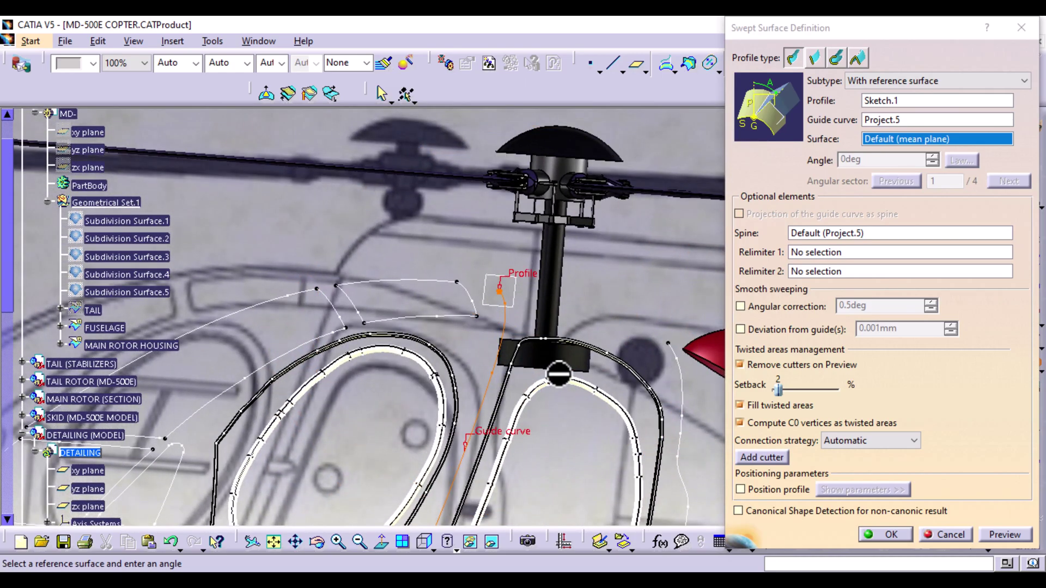
middle_drag(456, 330, 444, 230)
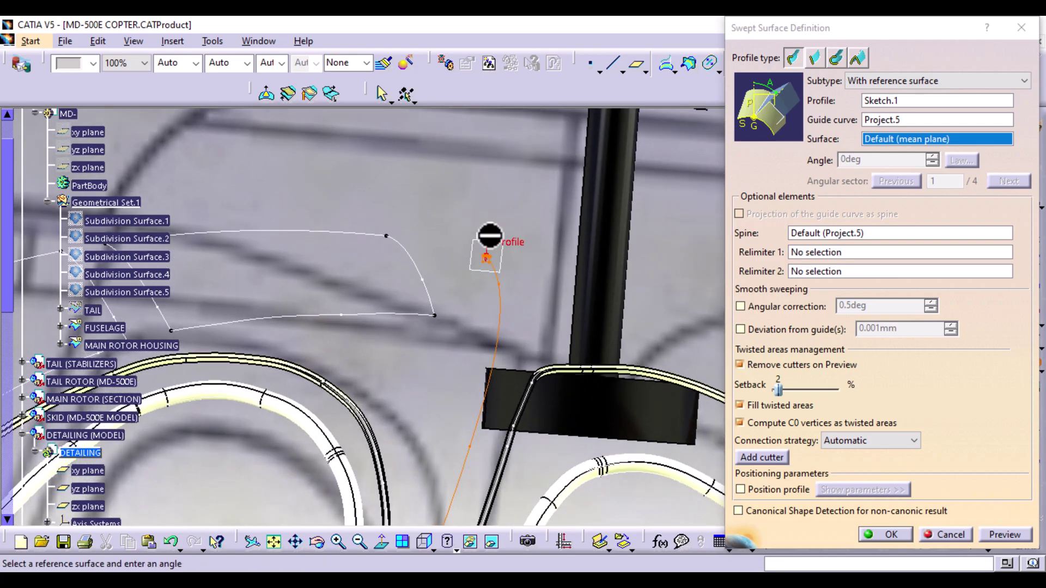
middle_drag(468, 320, 517, 359)
click(950, 535)
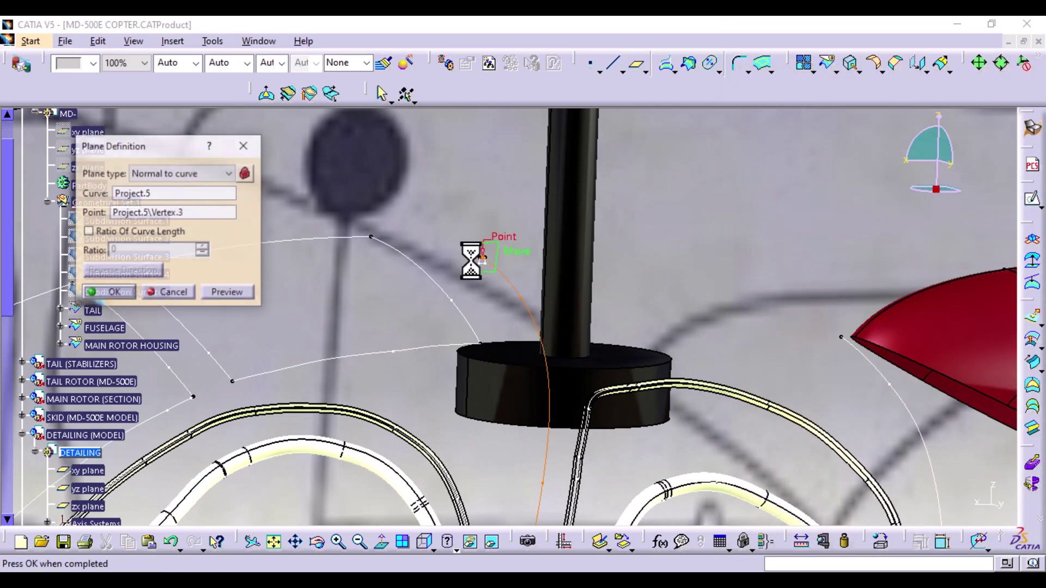
- Hide the plane at the upper end of the curve between the doors, leaving its definition unchanged
click(239, 146)
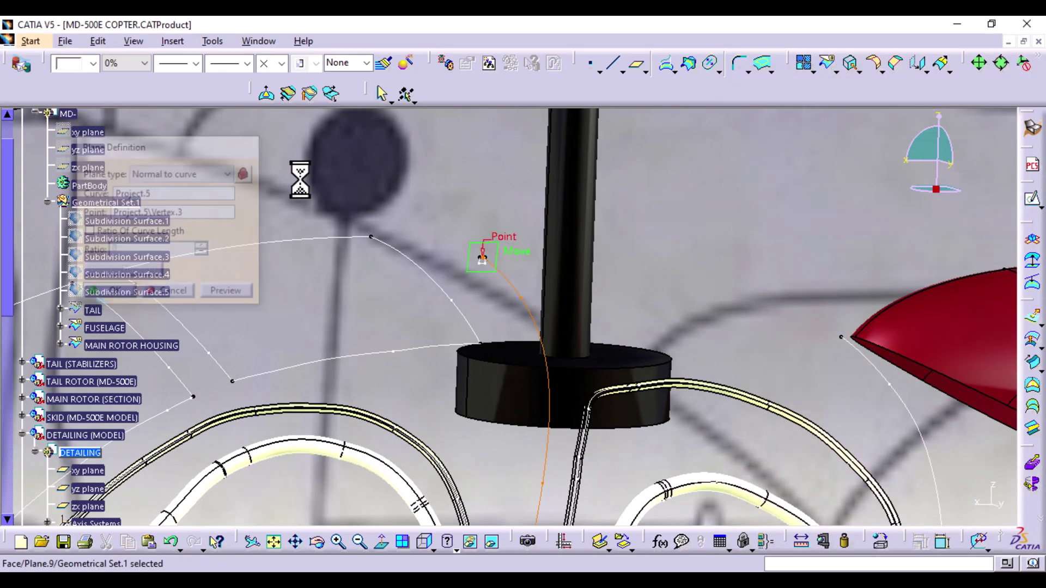
right_click(486, 261)
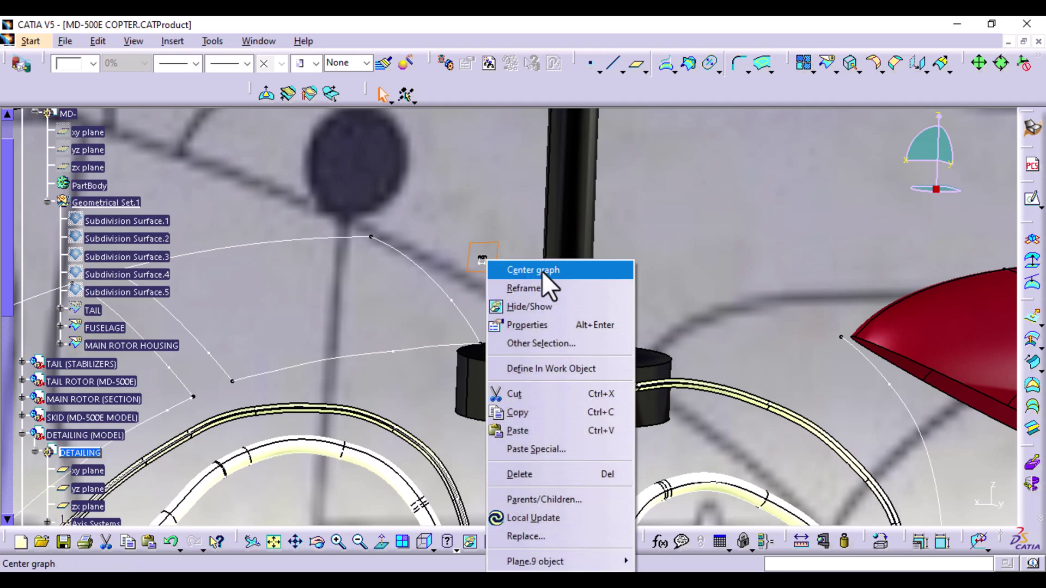
click(537, 306)
- Define a swept surface with the open profile and the curve between the doors as guide curve, and preview it
middle_drag(487, 322, 495, 184)
mouse_move(408, 224)
middle_down()
mouse_move(418, 348)
mouse_move(420, 287)
middle_up()
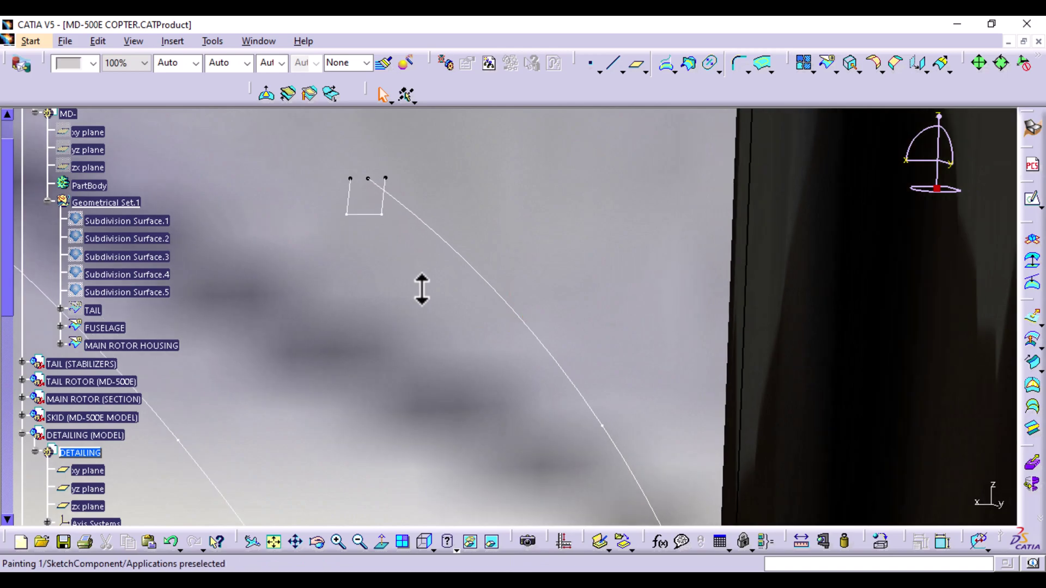
click(1032, 375)
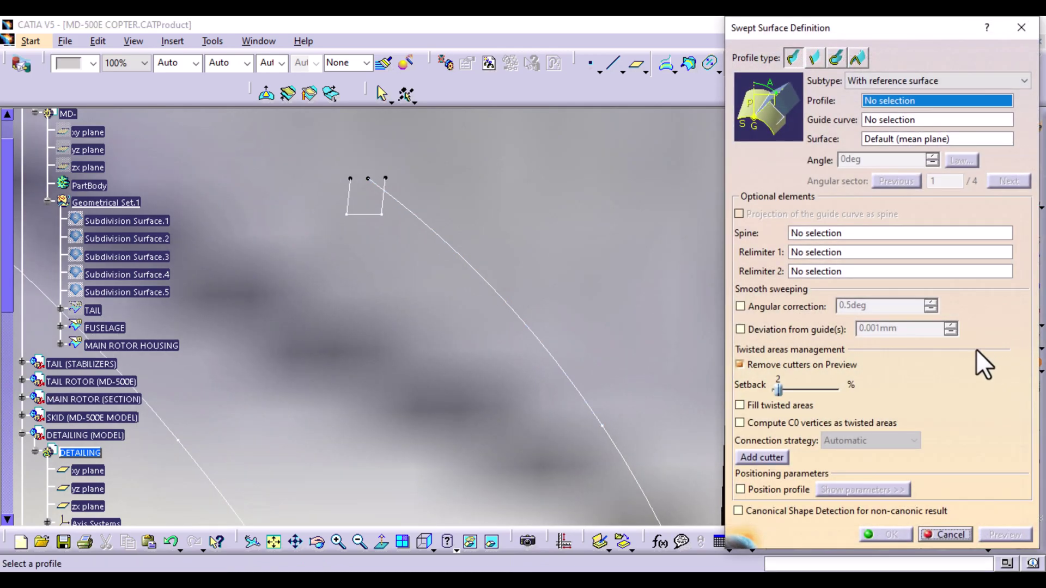
click(353, 212)
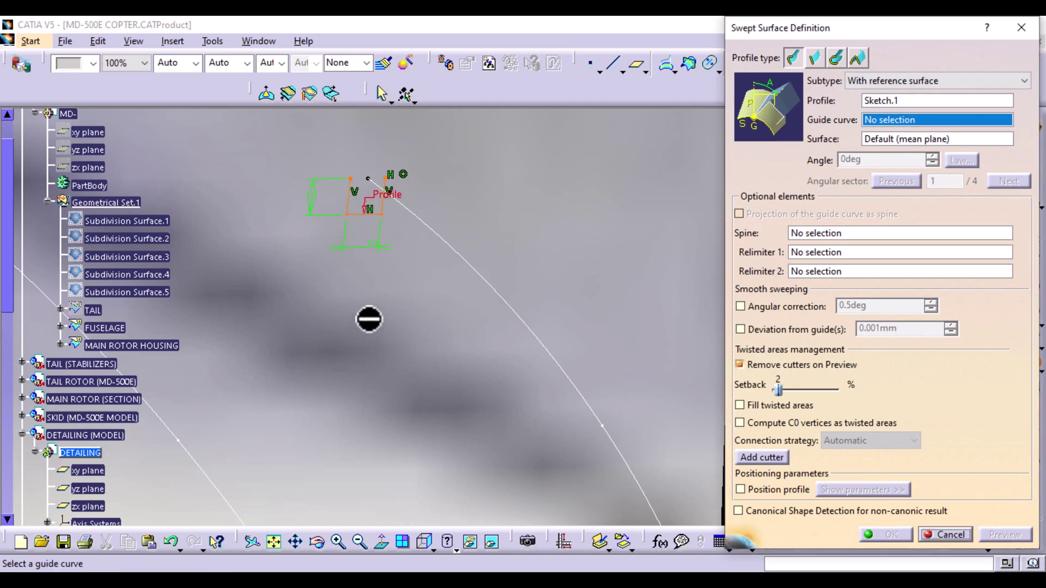
click(464, 260)
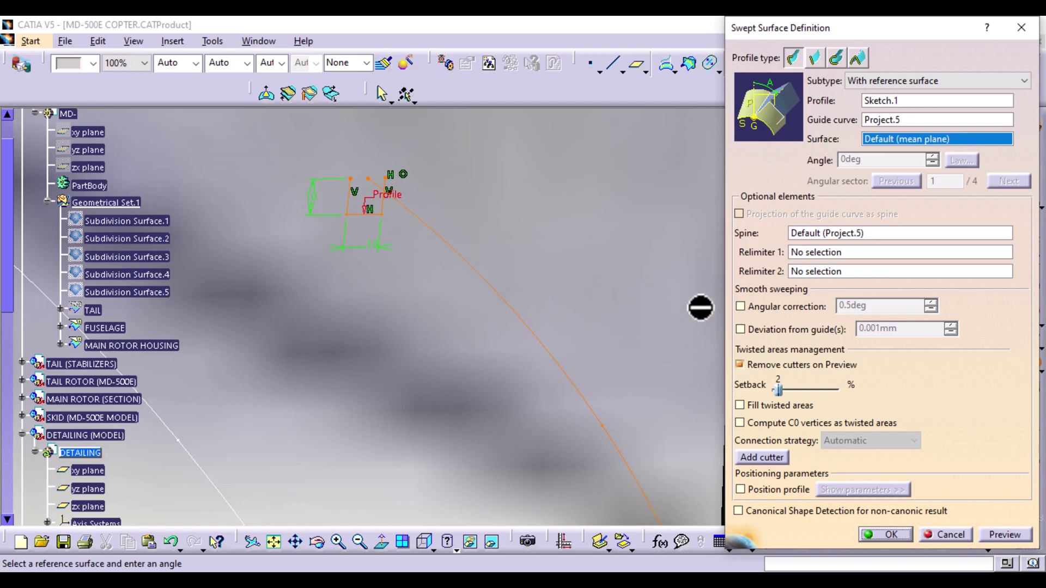
middle_drag(563, 265, 556, 403)
click(1016, 533)
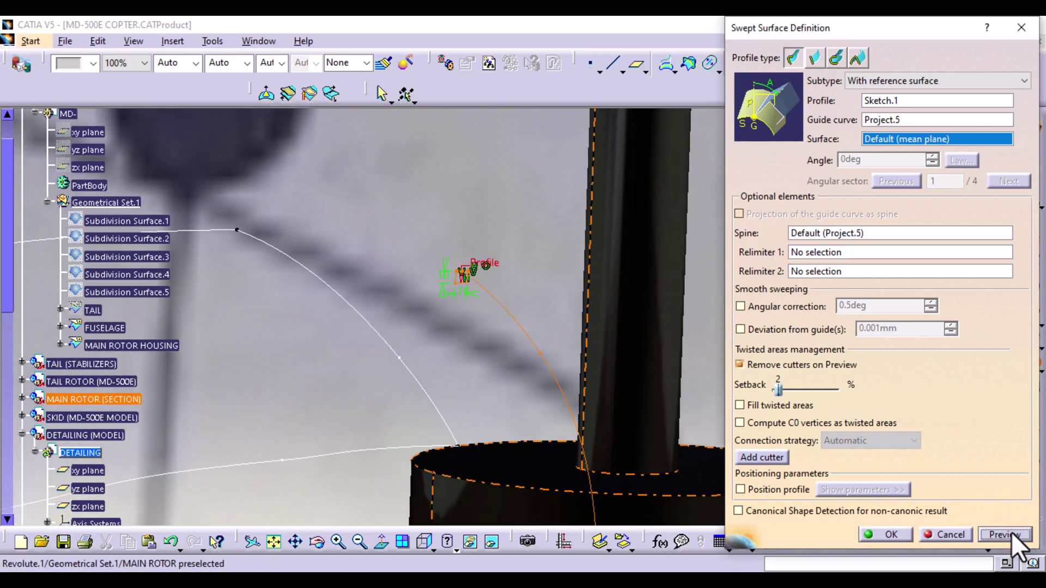
- Inspect the previewed sweep down to its lower end and accept the swept surface
middle_drag(477, 229, 282, 388)
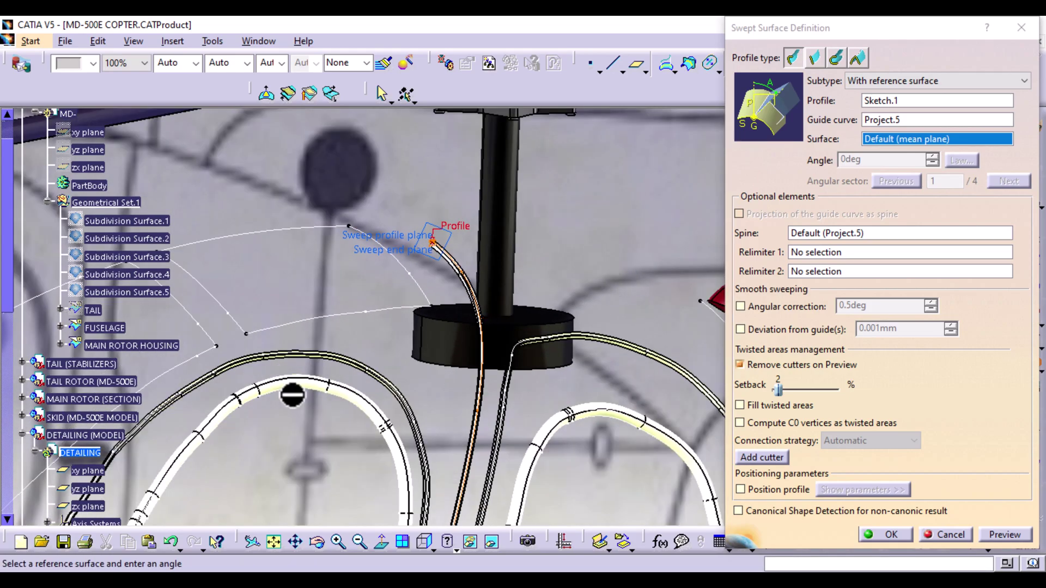
middle_drag(423, 423, 417, 292)
middle_drag(367, 464, 394, 294)
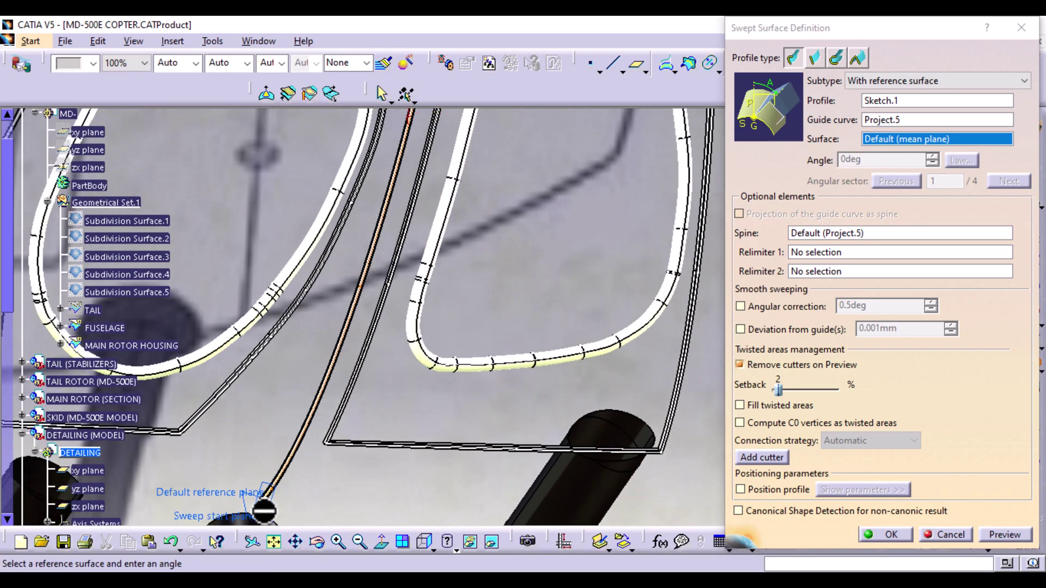
middle_drag(290, 504, 282, 348)
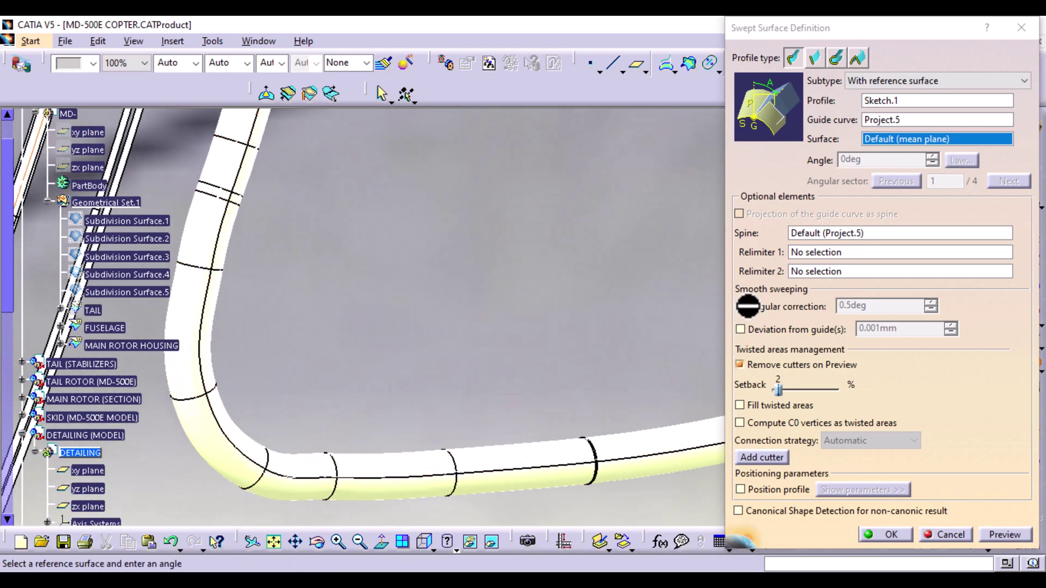
middle_drag(427, 333, 765, 247)
middle_drag(350, 467, 495, 162)
middle_drag(374, 388, 439, 318)
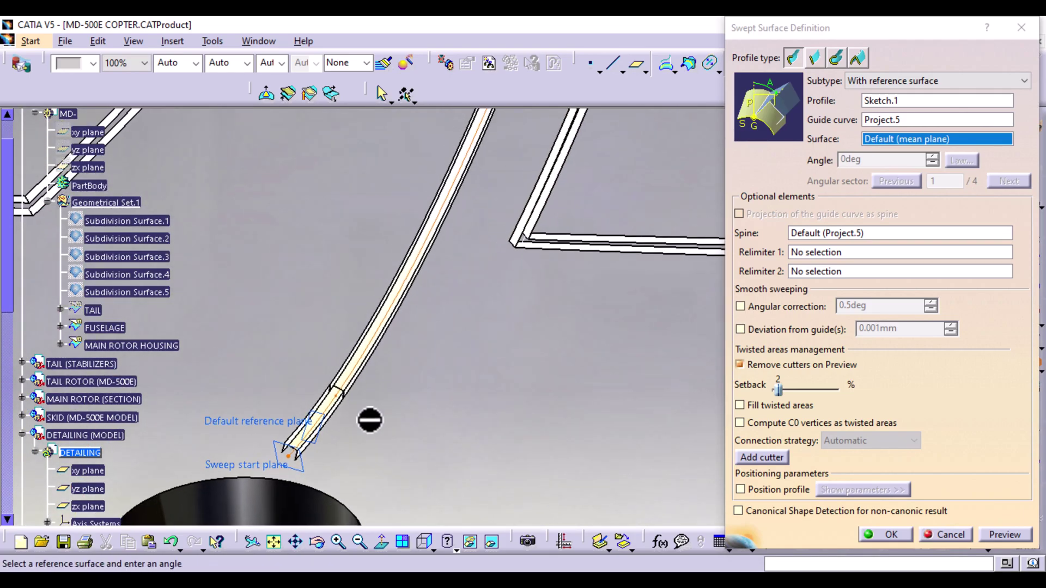
middle_drag(340, 455, 502, 313)
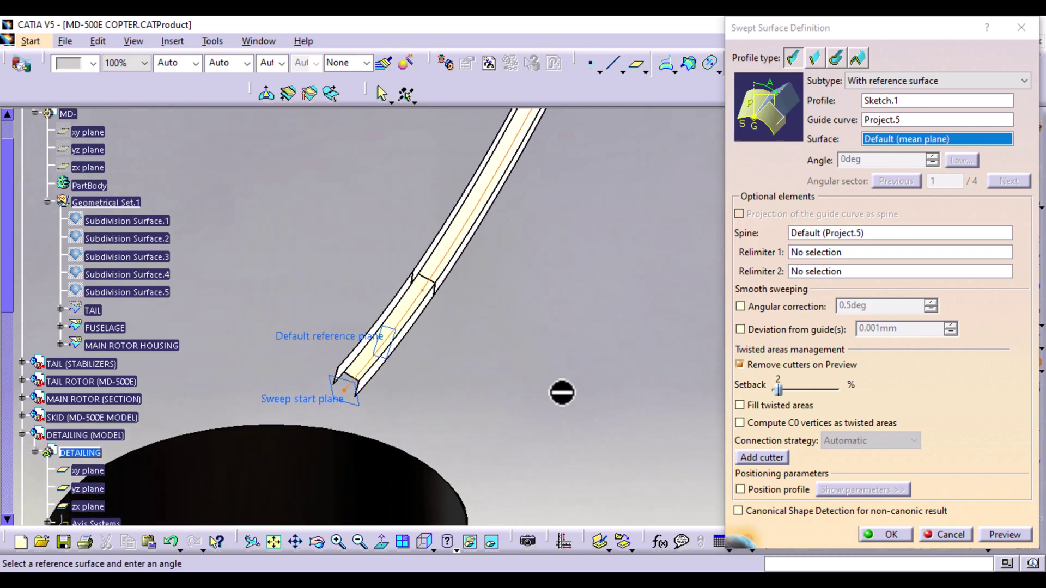
click(891, 534)
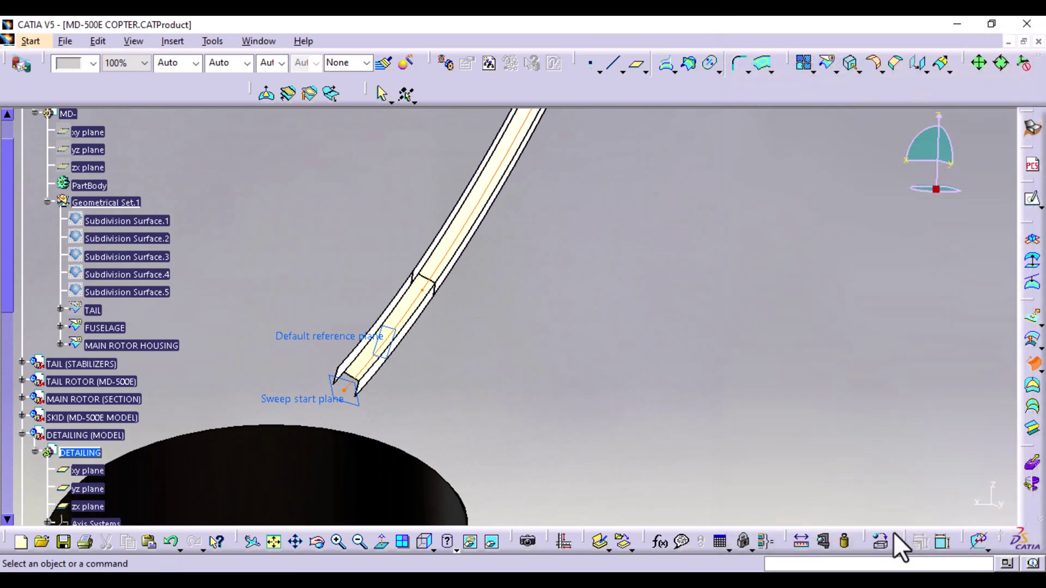
- Create a plane normal to the curve behind the rear door, at the curve's upper end point
middle_drag(473, 327, 488, 503)
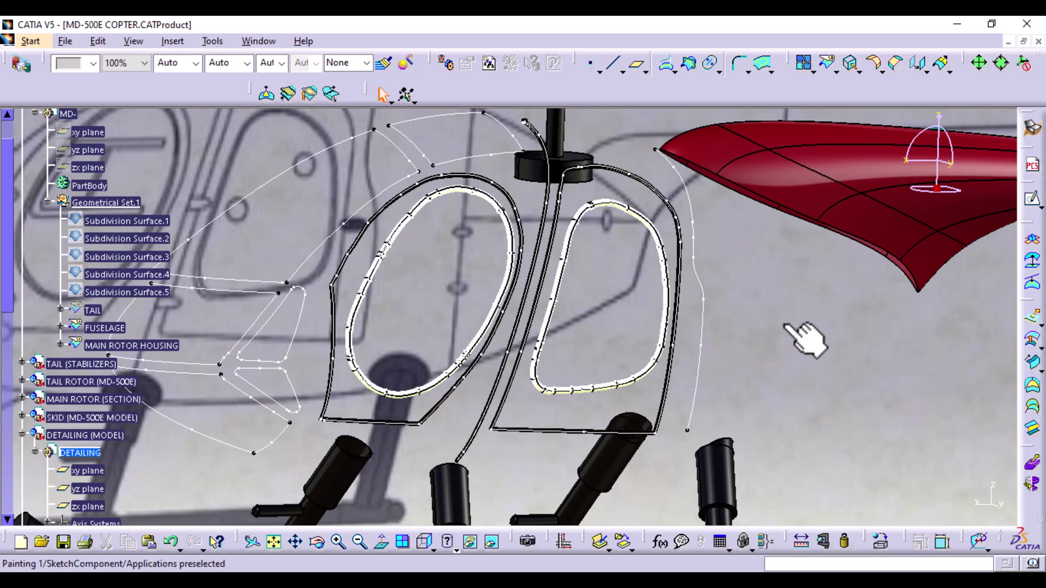
middle_drag(805, 338, 689, 486)
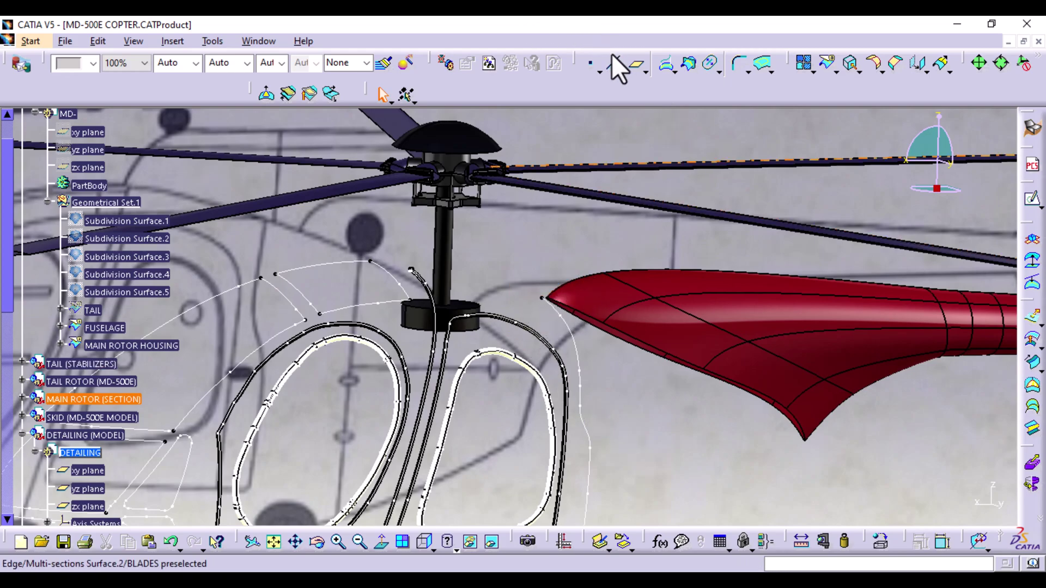
click(634, 69)
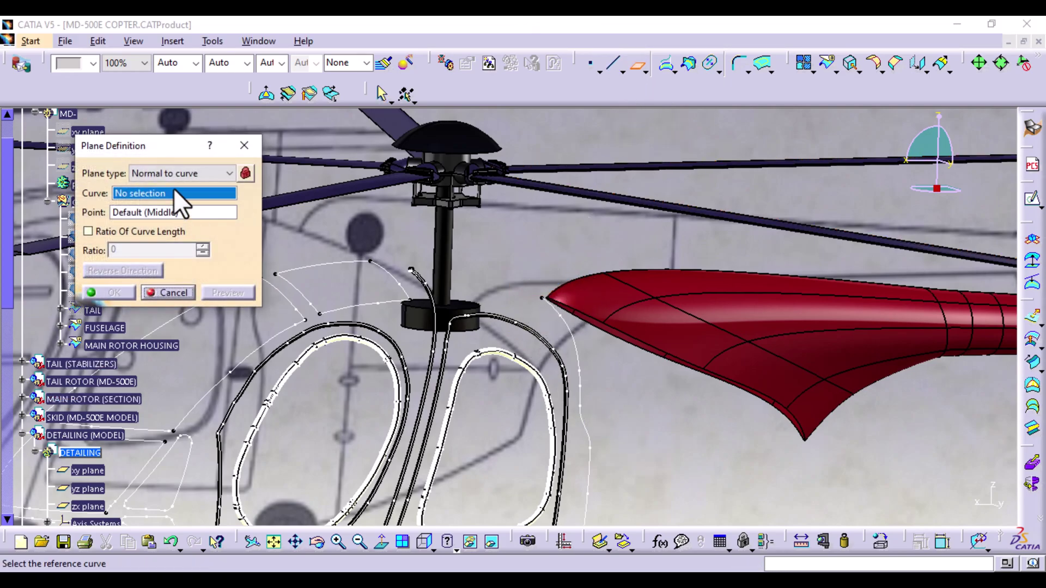
click(576, 334)
click(542, 295)
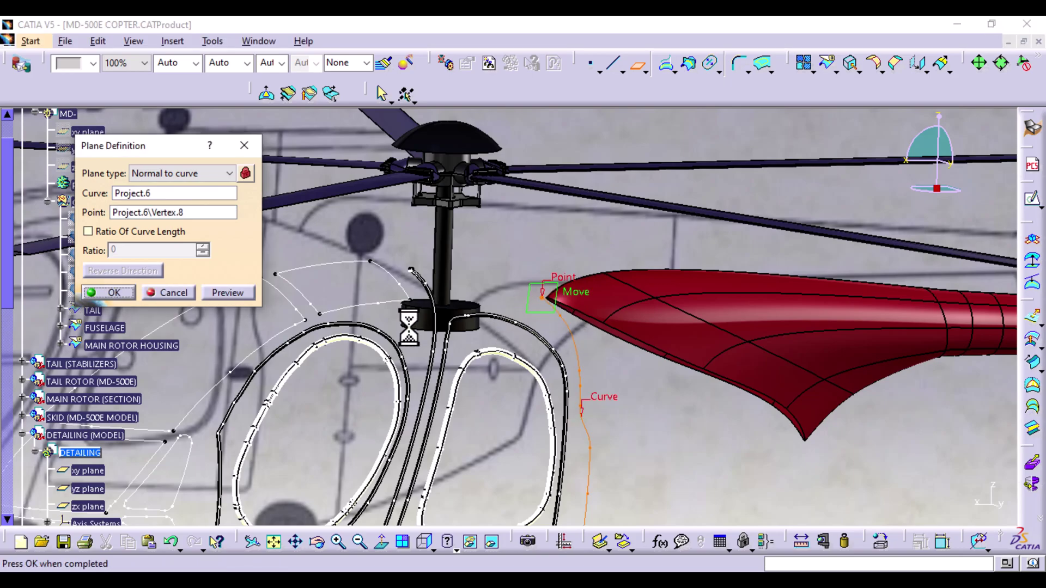
click(111, 294)
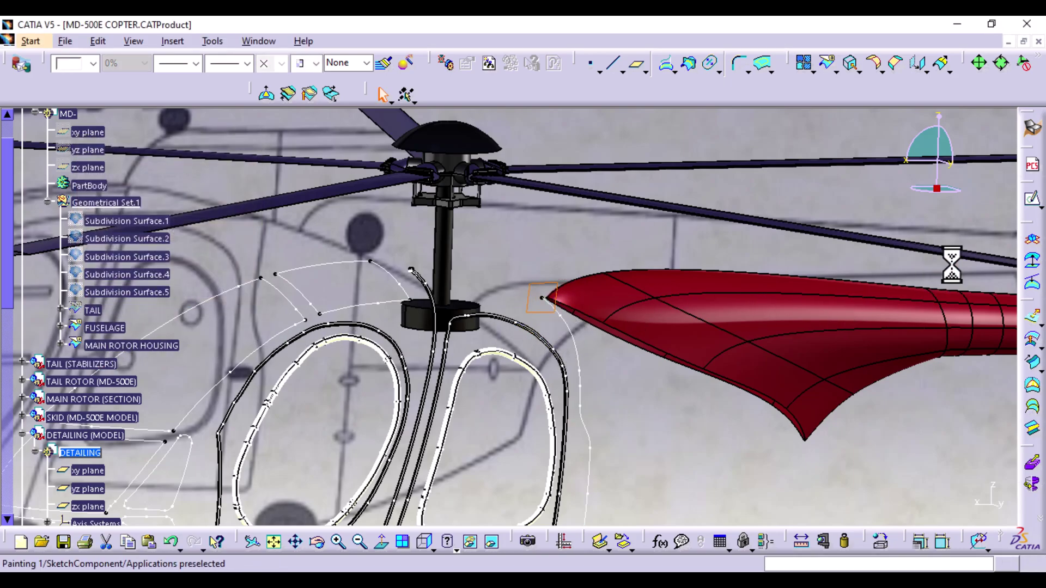
- Open a sketch on the new plane and draw a small rectangle just below the curve's upper end point
click(1032, 199)
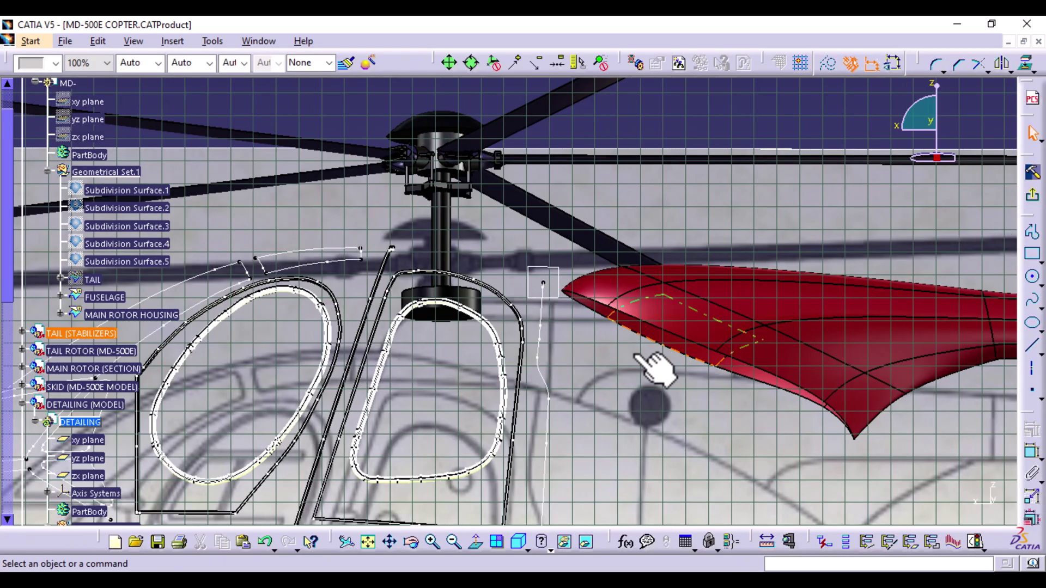
middle_drag(614, 356, 611, 142)
mouse_move(536, 275)
middle_down()
mouse_move(198, 299)
mouse_move(11, 341)
middle_up()
middle_drag(241, 308, 234, 164)
mouse_move(183, 257)
middle_down()
mouse_move(649, 278)
mouse_move(777, 305)
middle_up()
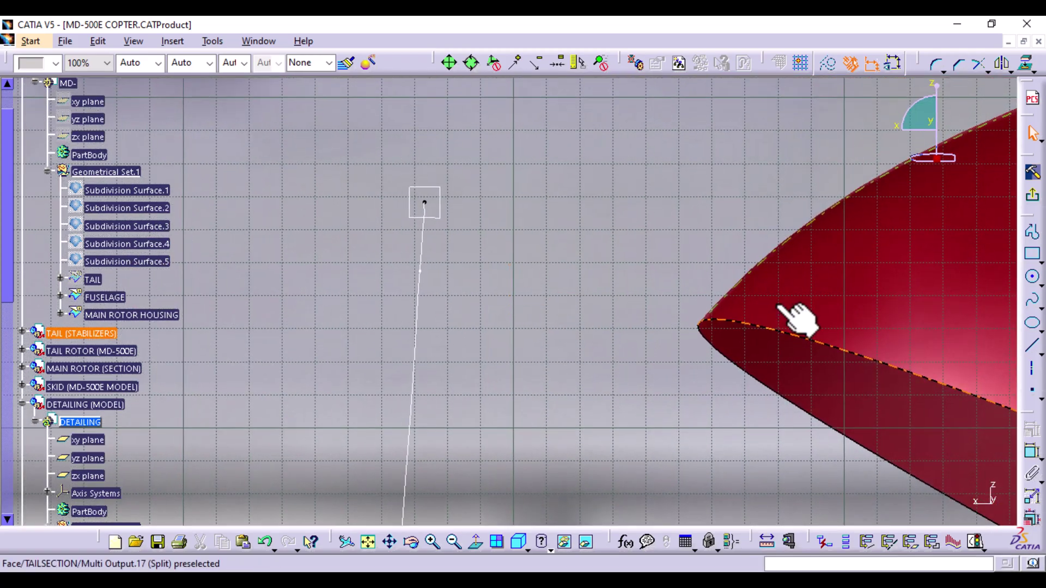
click(1033, 254)
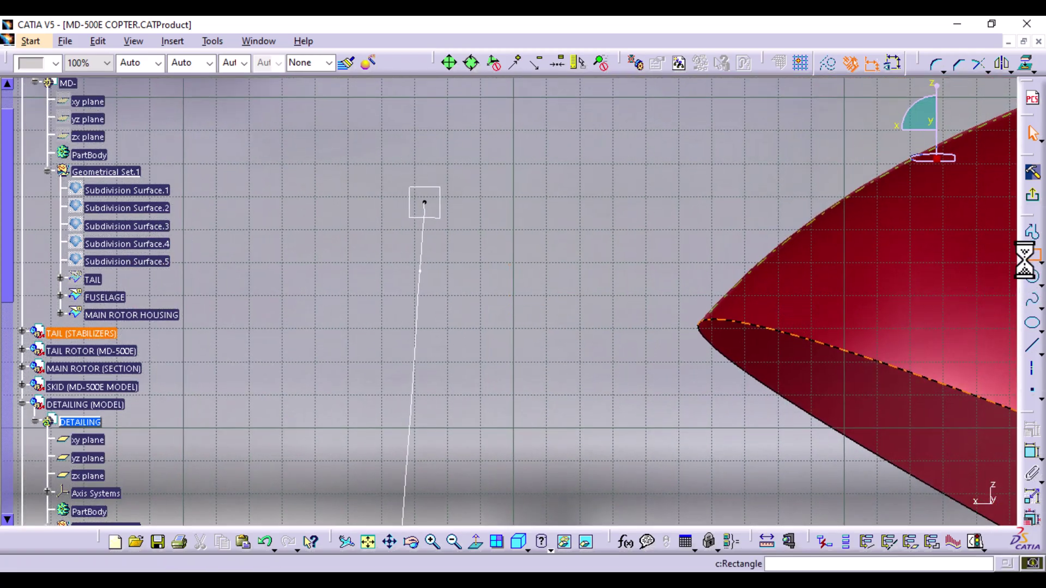
click(405, 203)
click(443, 245)
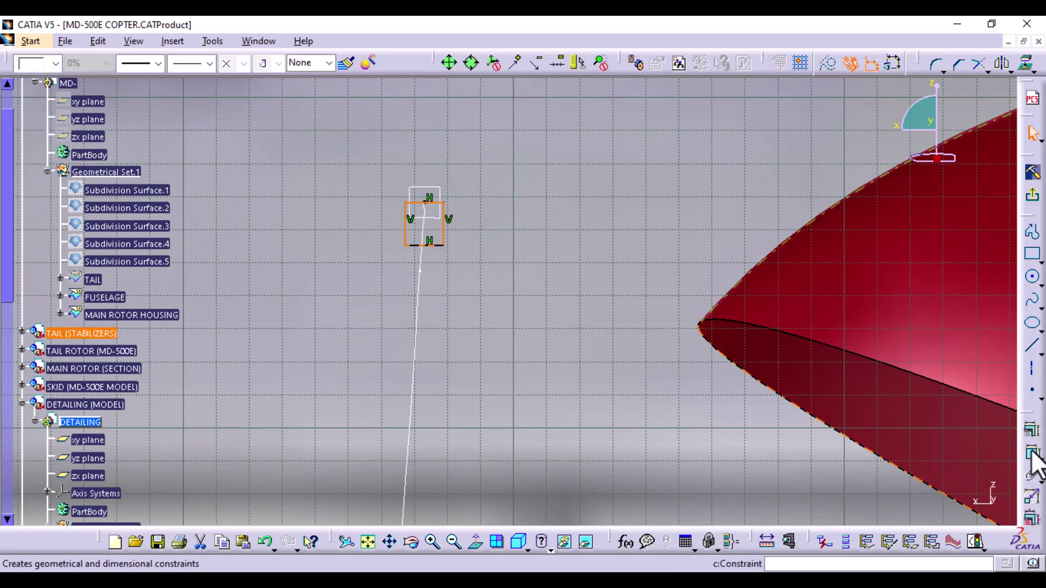
- Dimension the small rectangle's height and set it to 10 mm
click(444, 226)
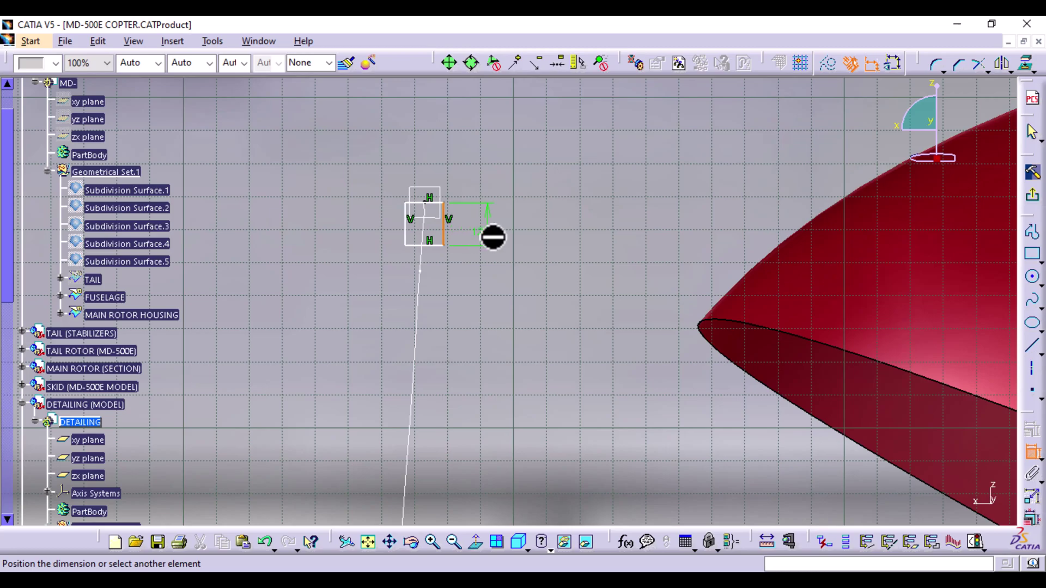
double_click(493, 228)
text(1)
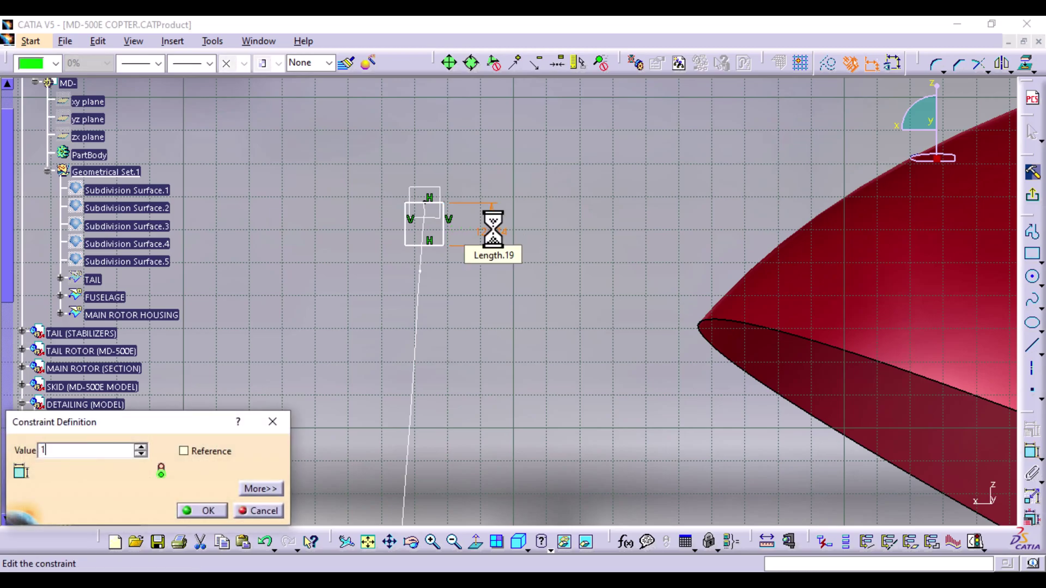
text(0)
key(Return)
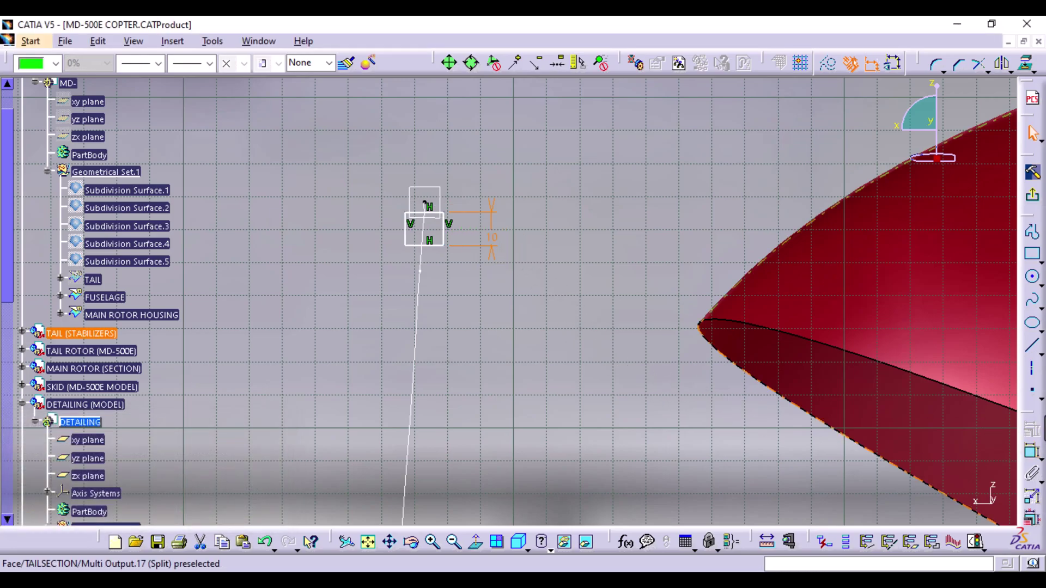
- Dimension the small rectangle's width and set it to 10 mm
click(1031, 454)
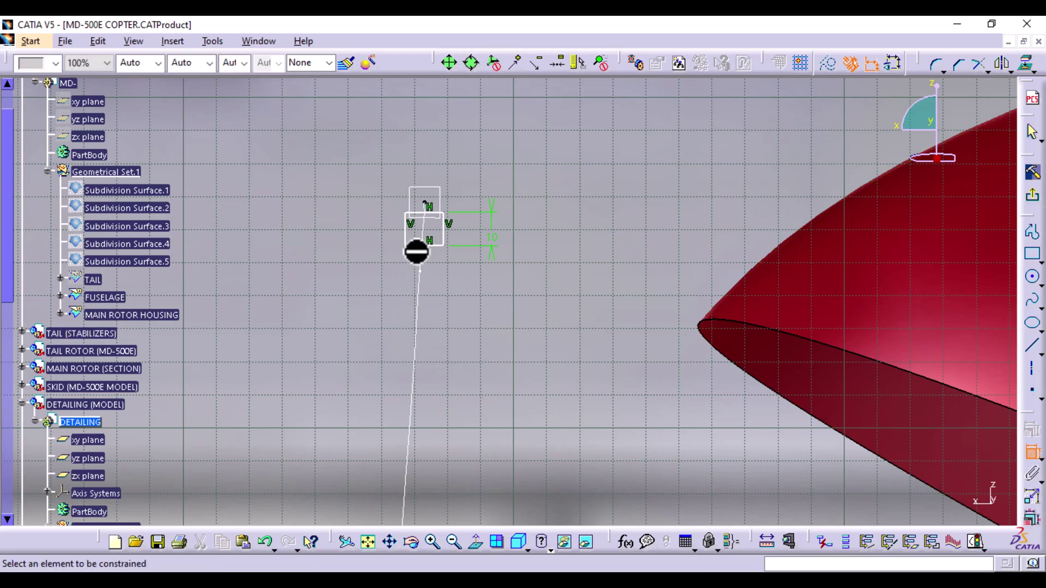
click(428, 245)
click(437, 295)
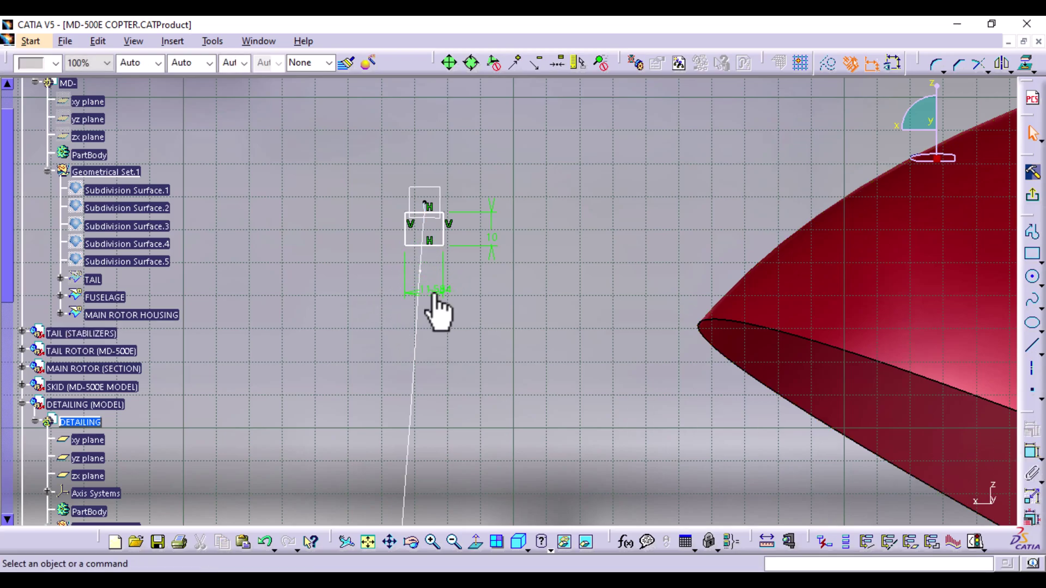
double_click(433, 291)
text(10)
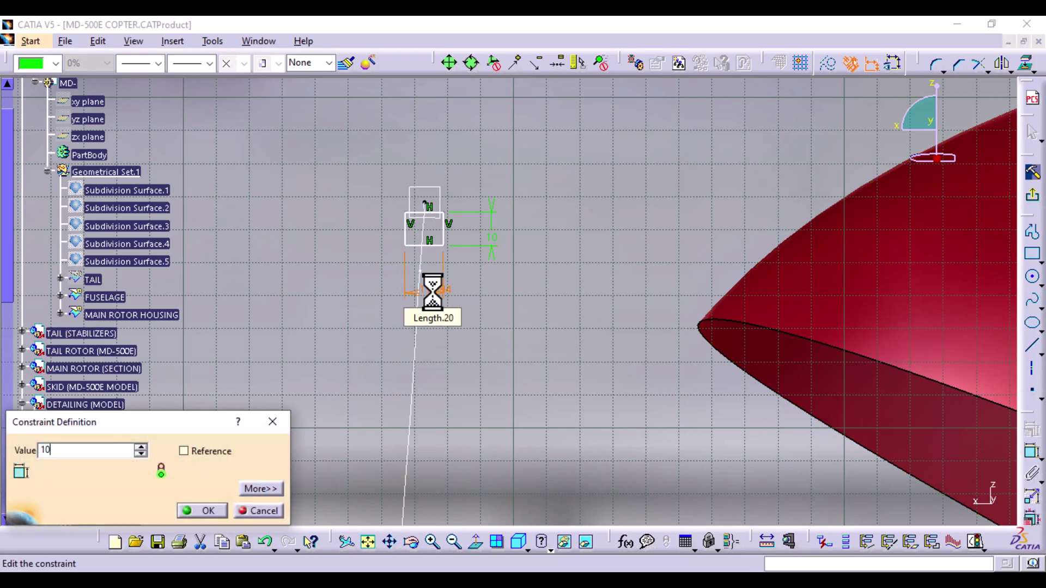
key(Return)
- Constrain the rectangle's two vertical sides to be equidistant from the curve's upper end point
mouse_move(558, 339)
middle_down()
mouse_move(542, 318)
mouse_move(551, 234)
middle_up()
middle_drag(451, 264, 500, 390)
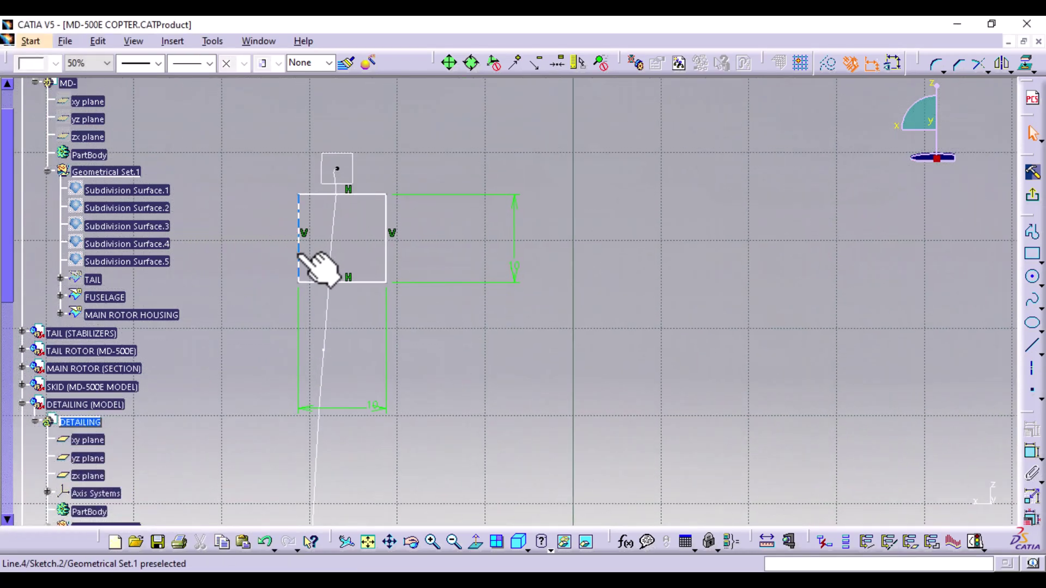
click(298, 255)
ctrl+click(385, 253)
ctrl+click(337, 169)
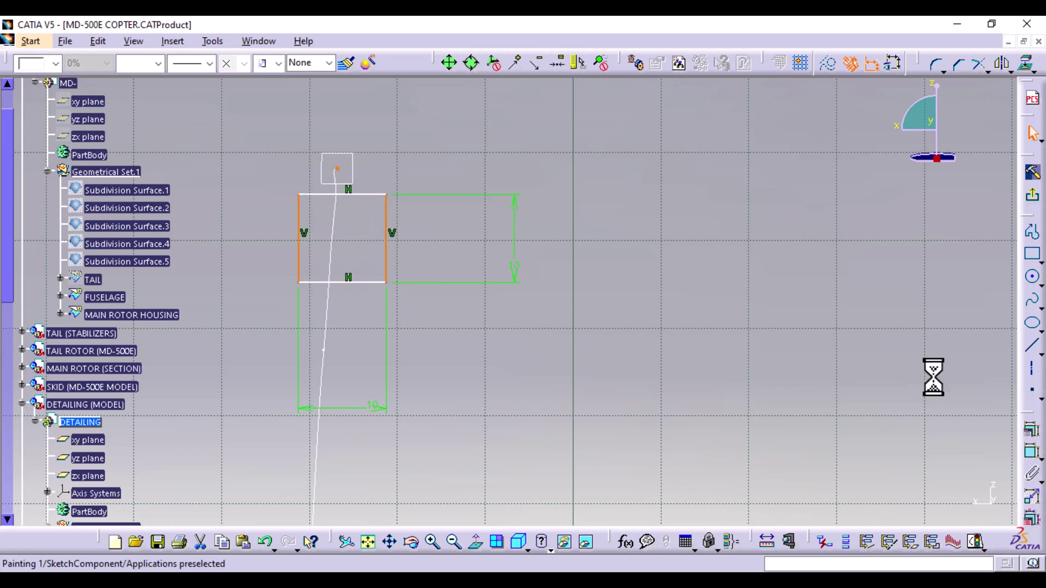
click(1031, 430)
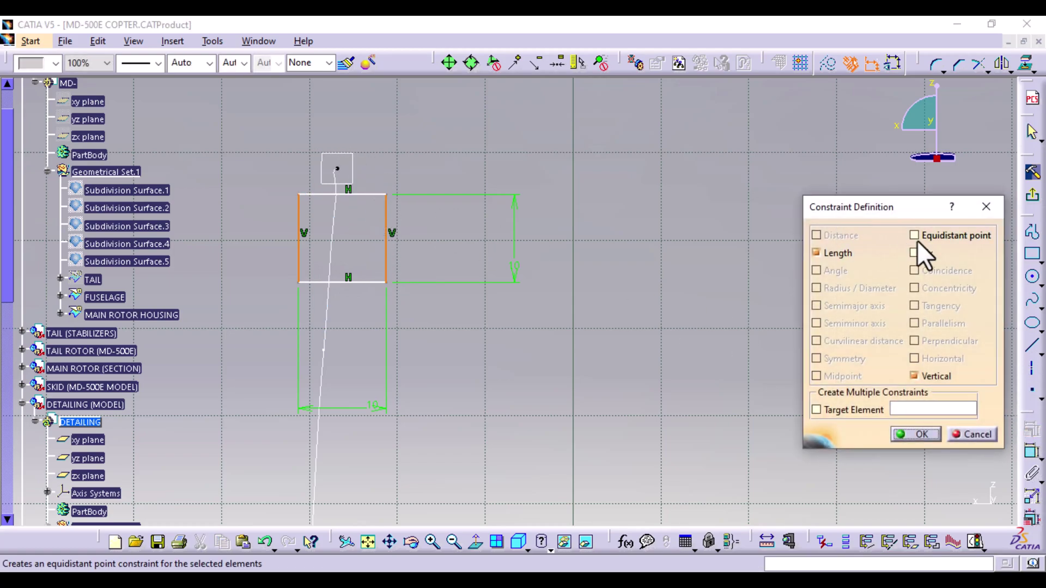
click(927, 234)
click(921, 434)
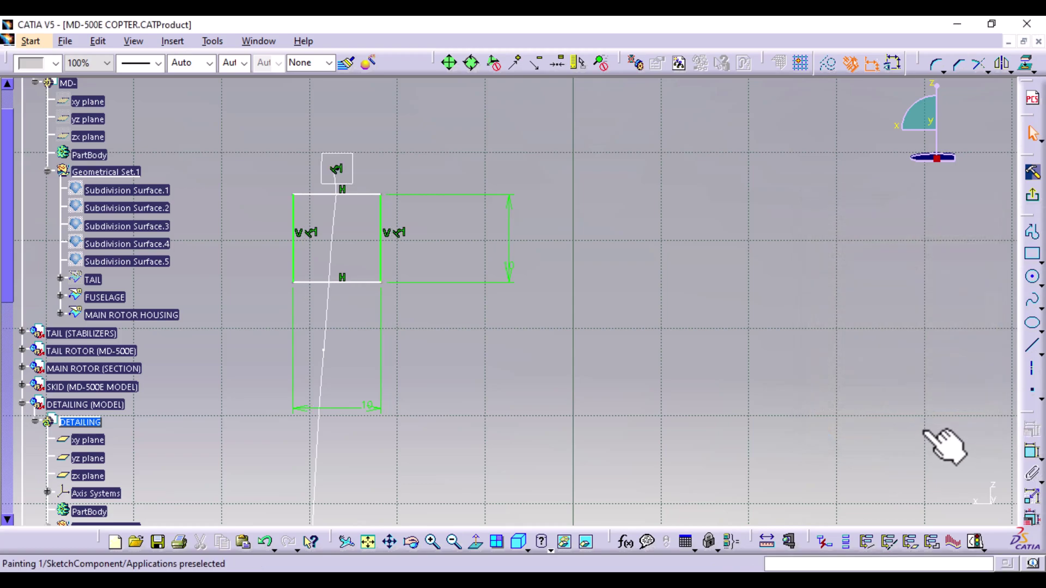
- Make the rectangle's upper edge coincident with the curve's end point and convert that edge to a construction element
click(360, 194)
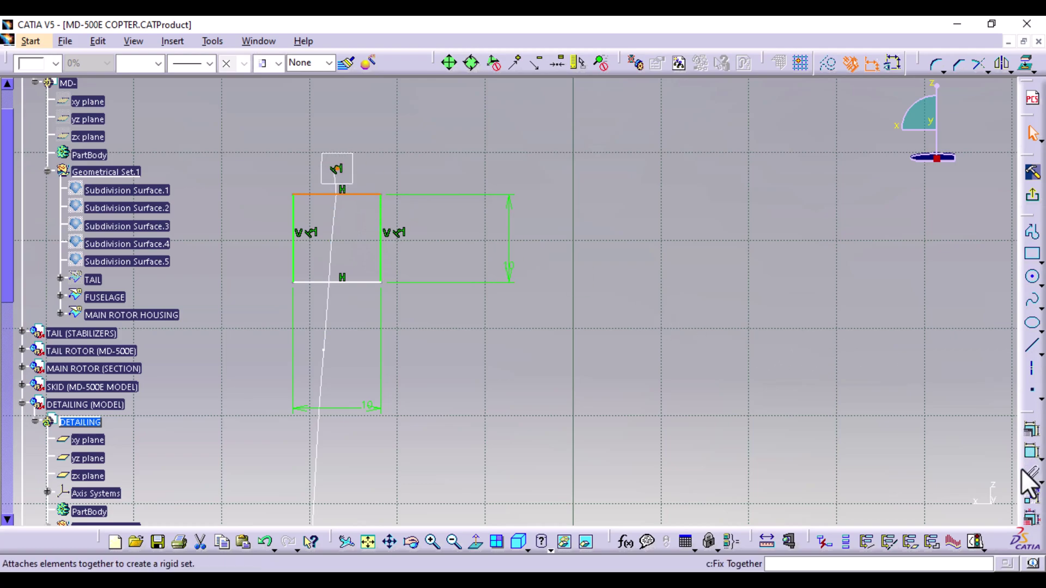
click(1031, 455)
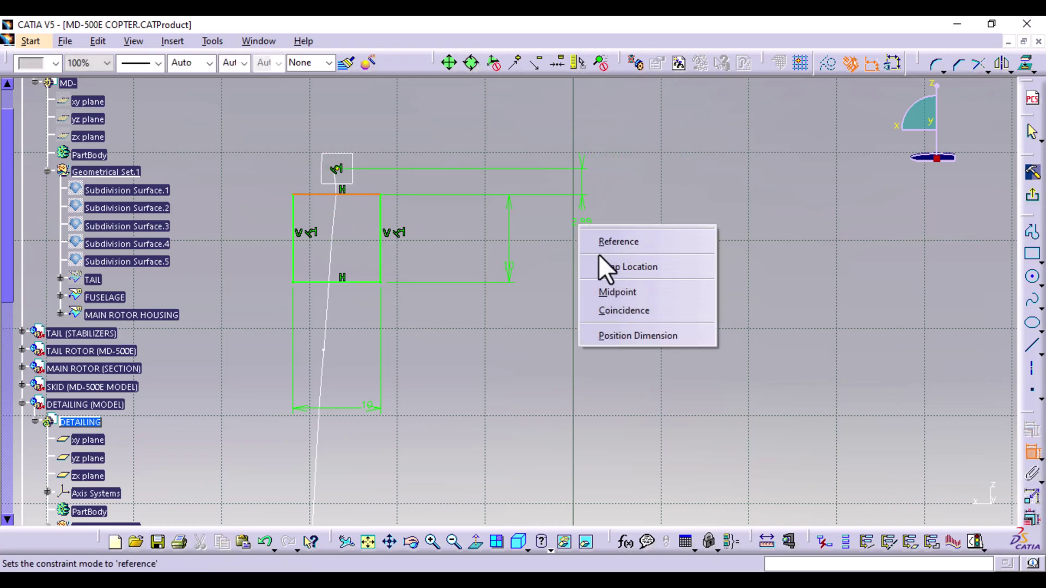
click(621, 309)
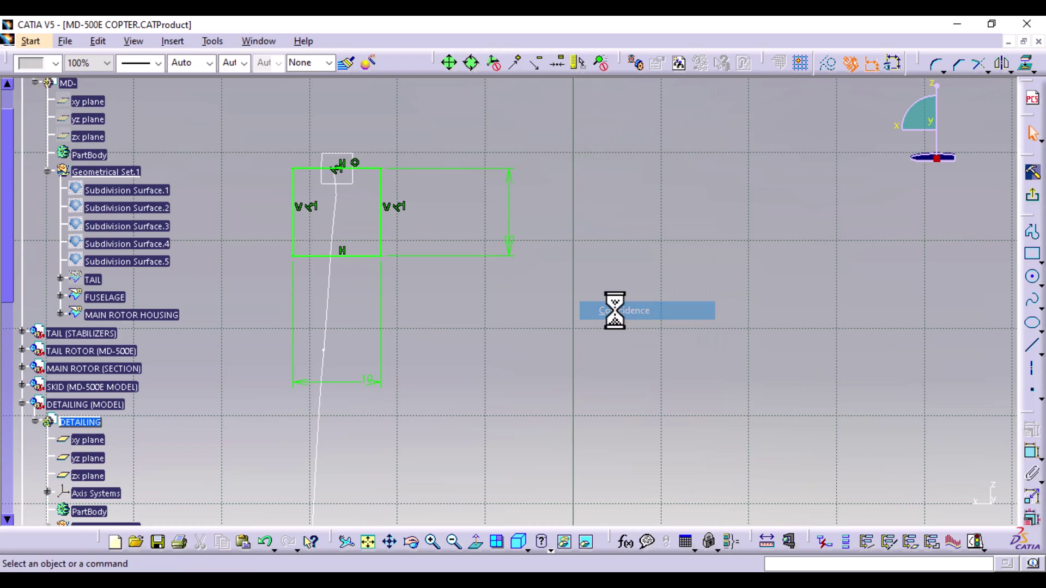
click(362, 170)
click(827, 64)
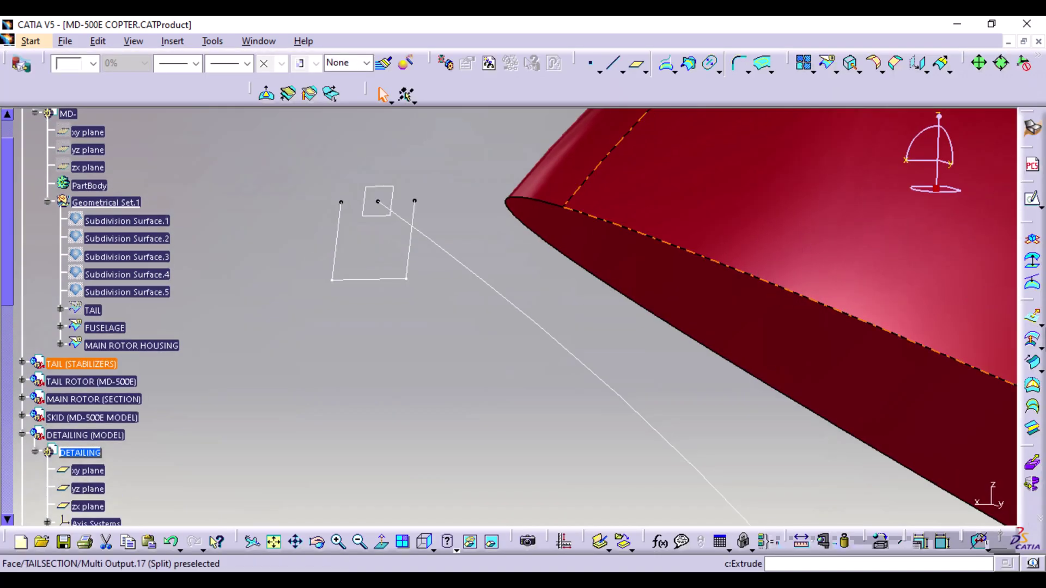
- Create a swept surface from the open profile sketch along the curve behind the rear door, with the default mean plane
click(1032, 364)
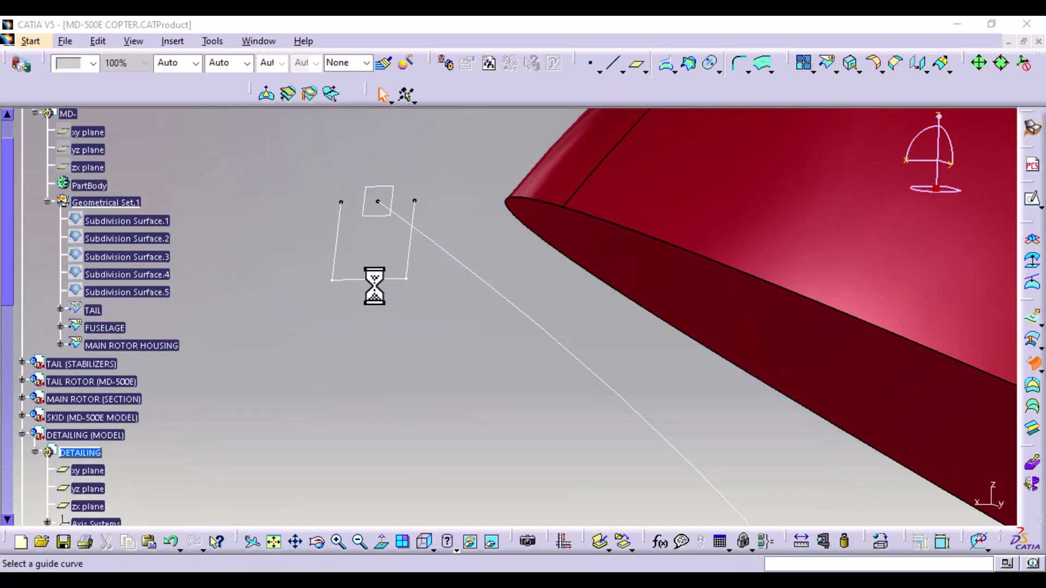
click(488, 291)
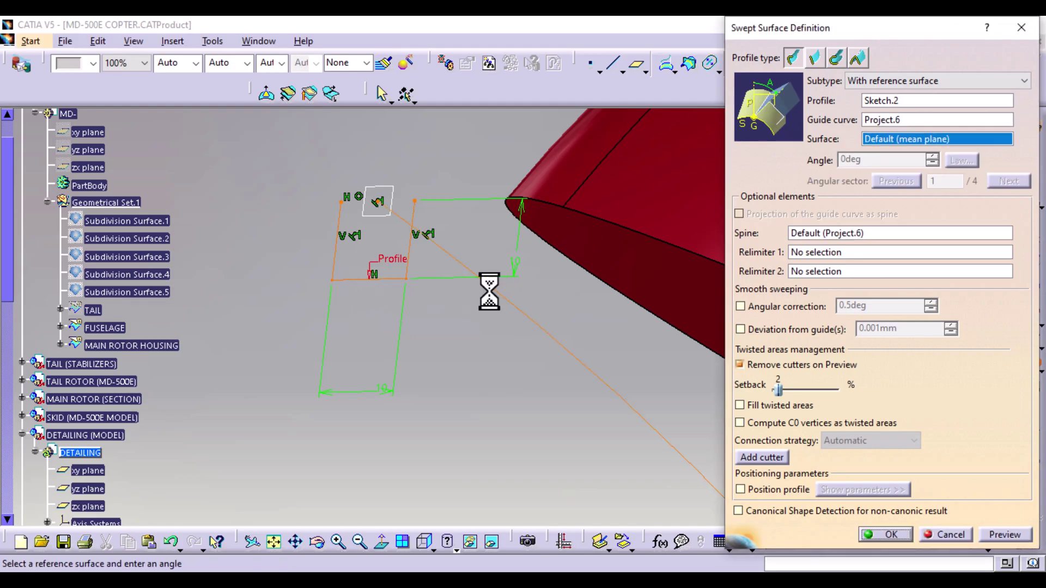
mouse_move(464, 152)
middle_down()
mouse_move(441, 290)
mouse_move(443, 364)
middle_up()
mouse_move(468, 290)
middle_down()
mouse_move(436, 220)
mouse_move(501, 307)
middle_up()
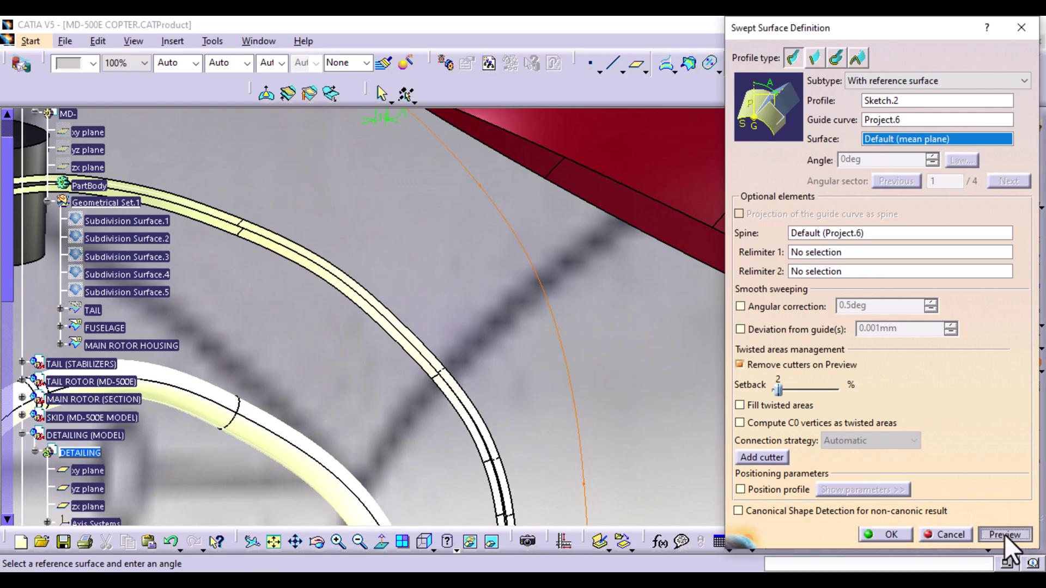
click(1004, 535)
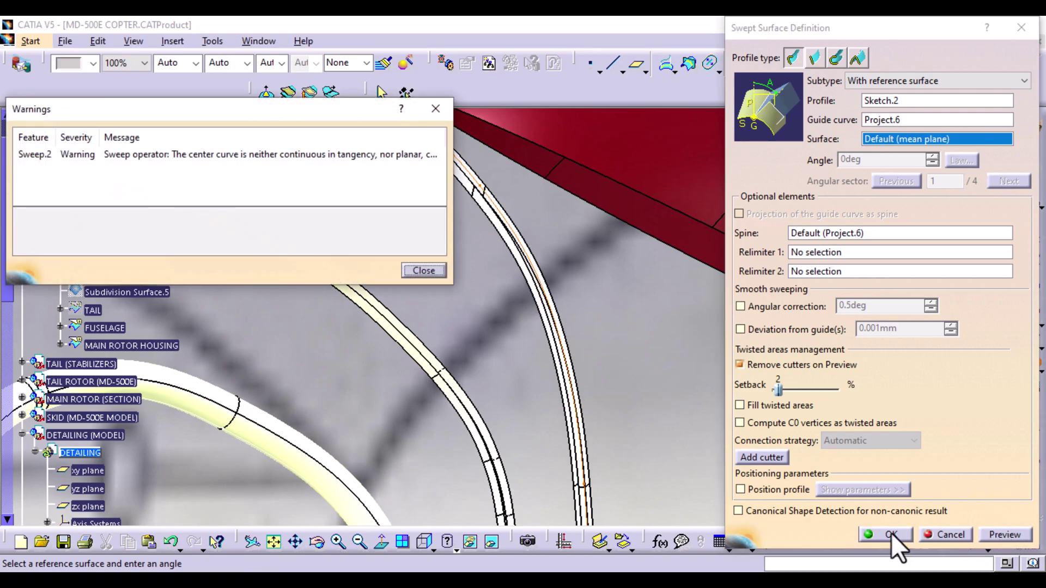
click(890, 533)
click(425, 271)
- Hide the plane at the upper end of the channel swept behind the rear door
middle_drag(591, 294, 696, 387)
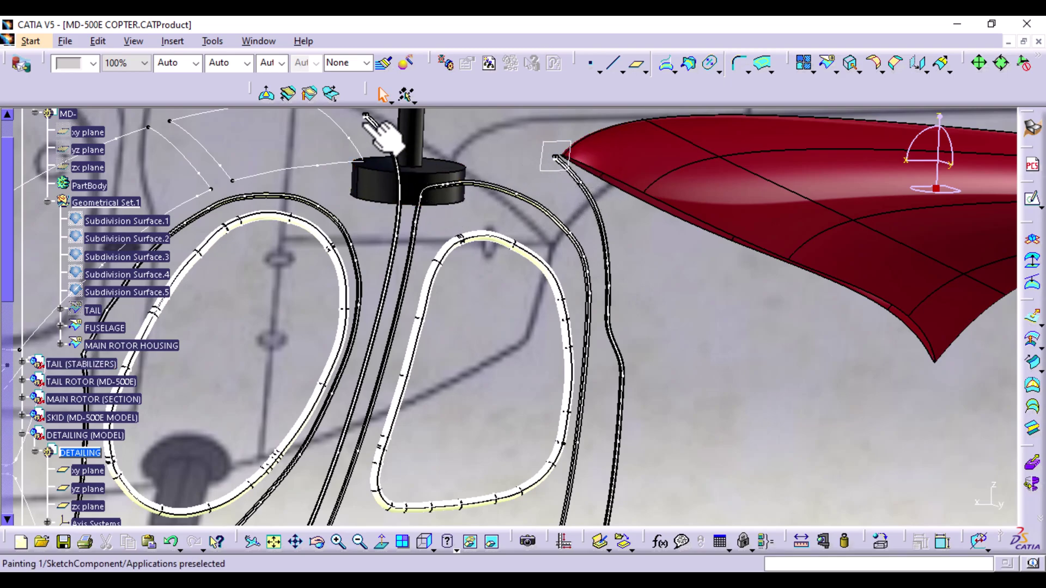
middle_drag(542, 215, 434, 153)
middle_drag(383, 329, 422, 263)
middle_drag(403, 300, 640, 366)
click(422, 237)
right_click(406, 224)
click(450, 269)
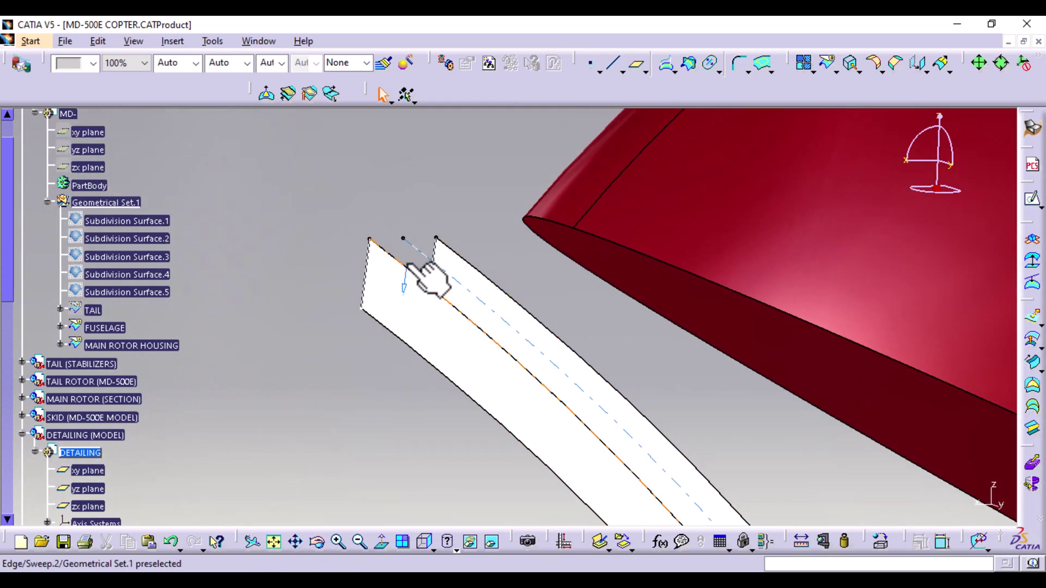
right_click(415, 247)
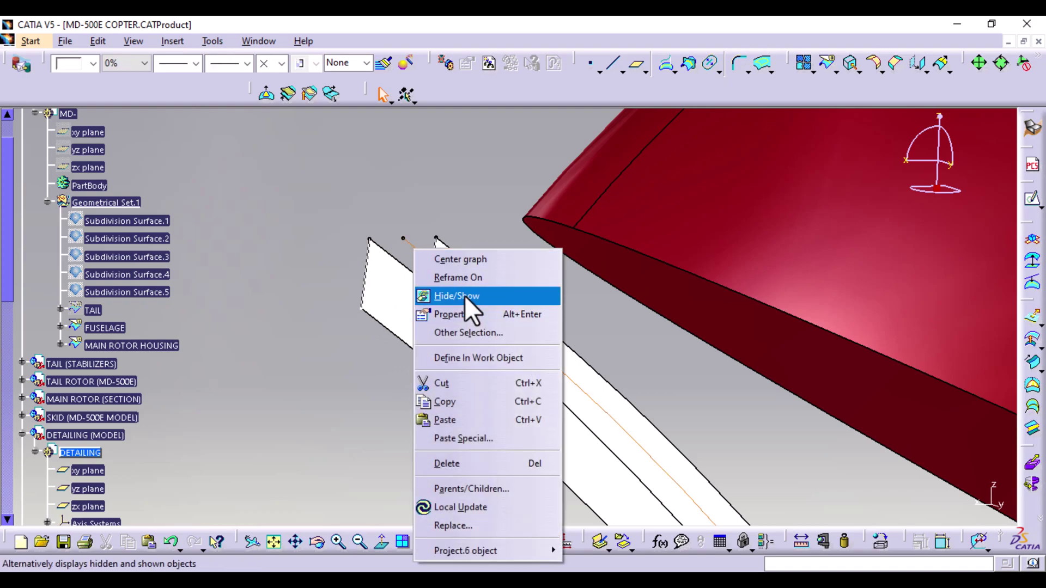
click(466, 203)
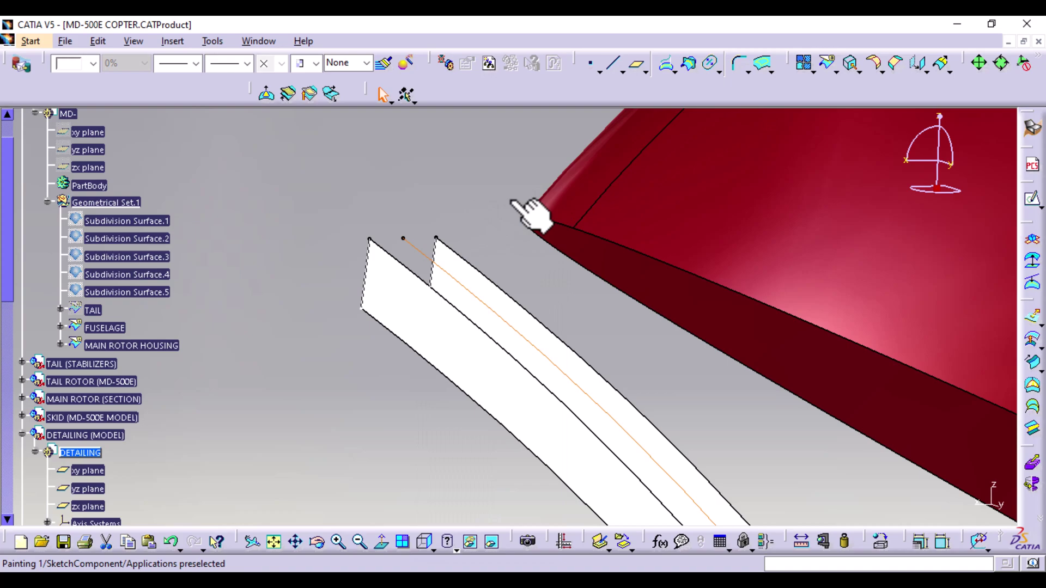
- Create a point-point line joining the two open corners at the channel's upper end
click(613, 64)
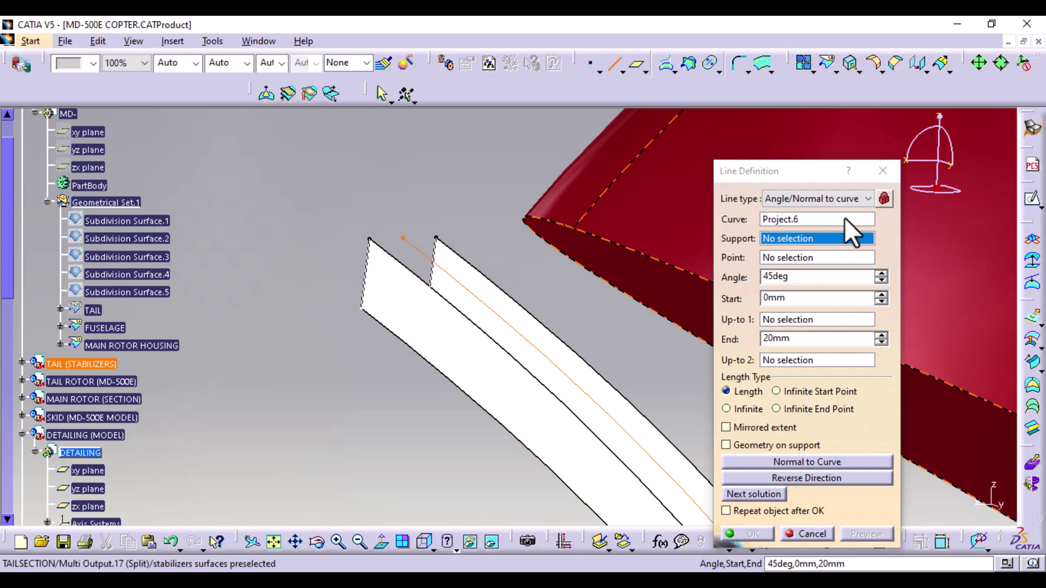
click(867, 198)
click(801, 214)
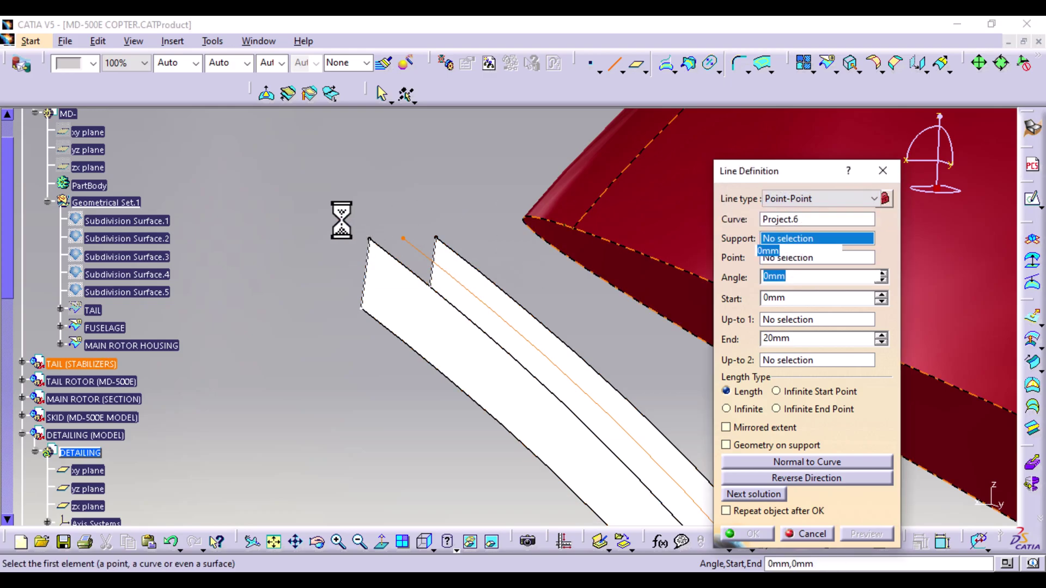
click(370, 240)
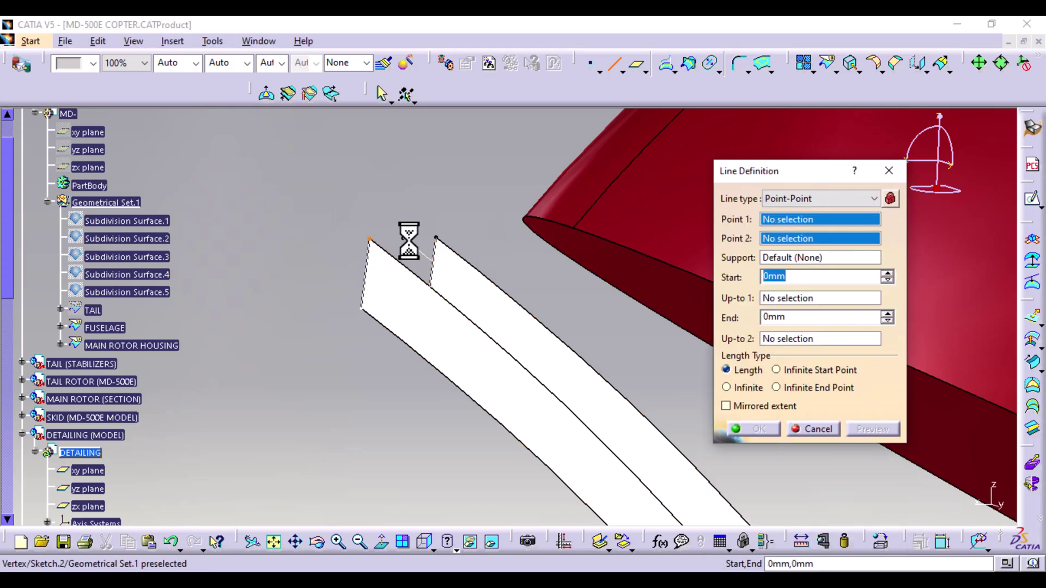
click(437, 238)
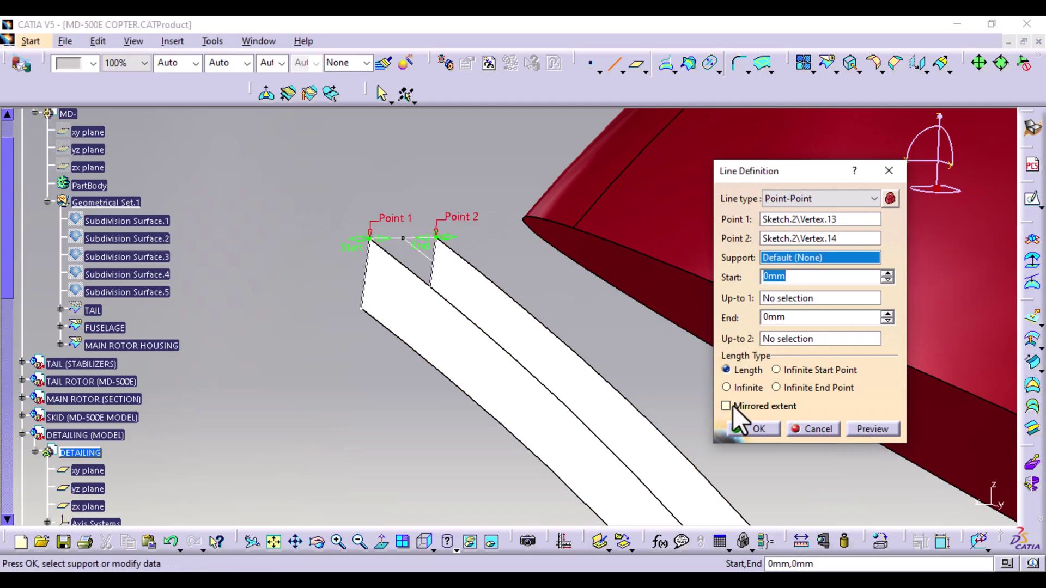
click(757, 429)
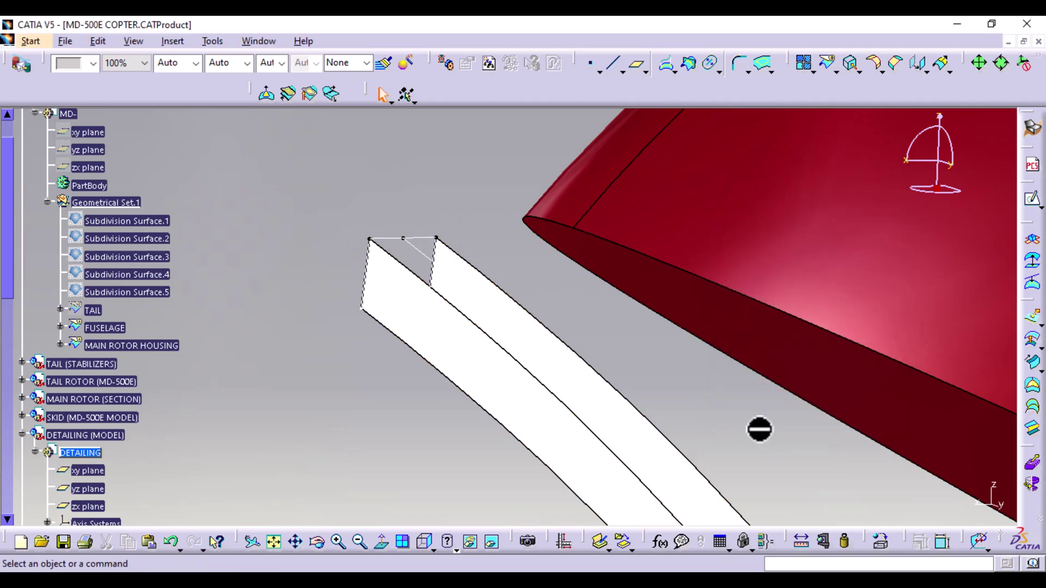
- Close the channel's upper end with a fill surface bounded by the new line and the open profile sketch
middle_drag(387, 396, 569, 164)
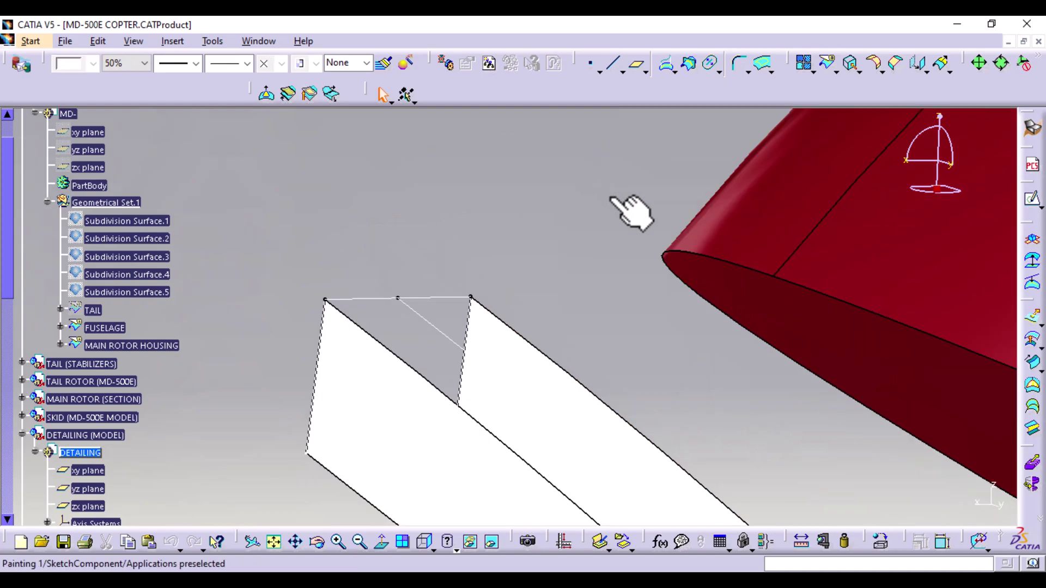
click(1032, 386)
click(375, 300)
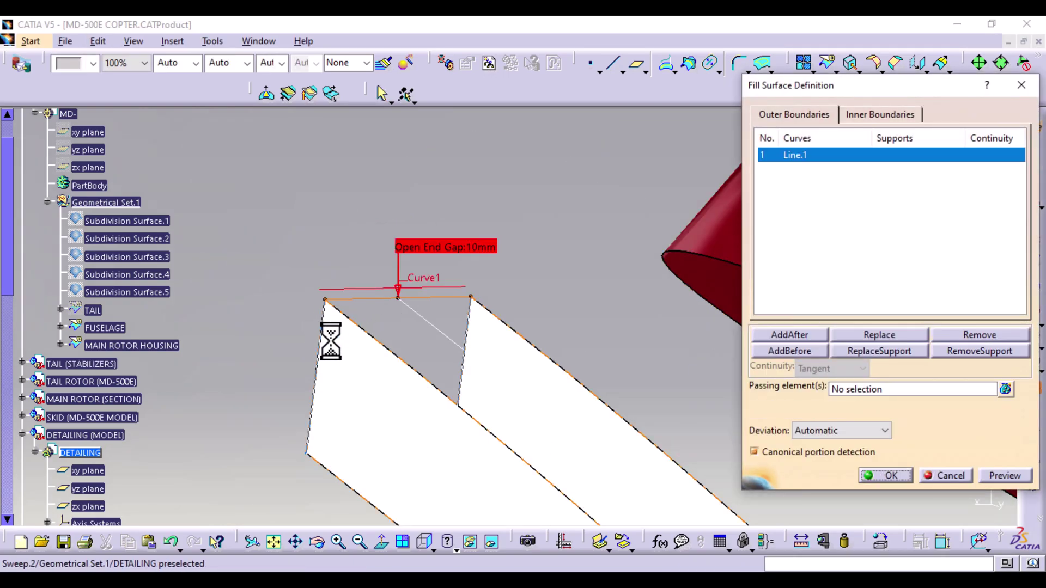
click(318, 353)
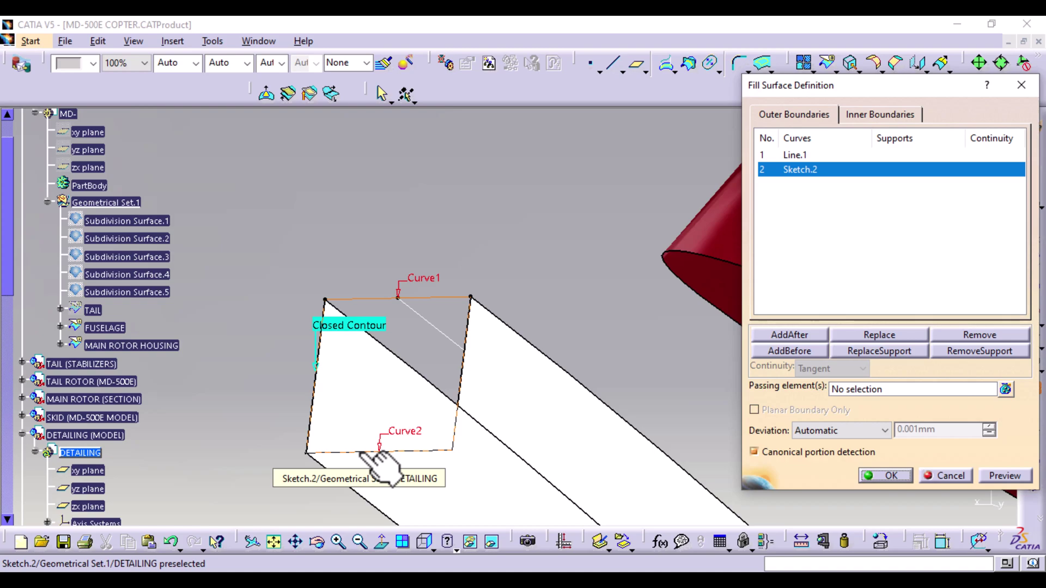
click(995, 475)
click(901, 475)
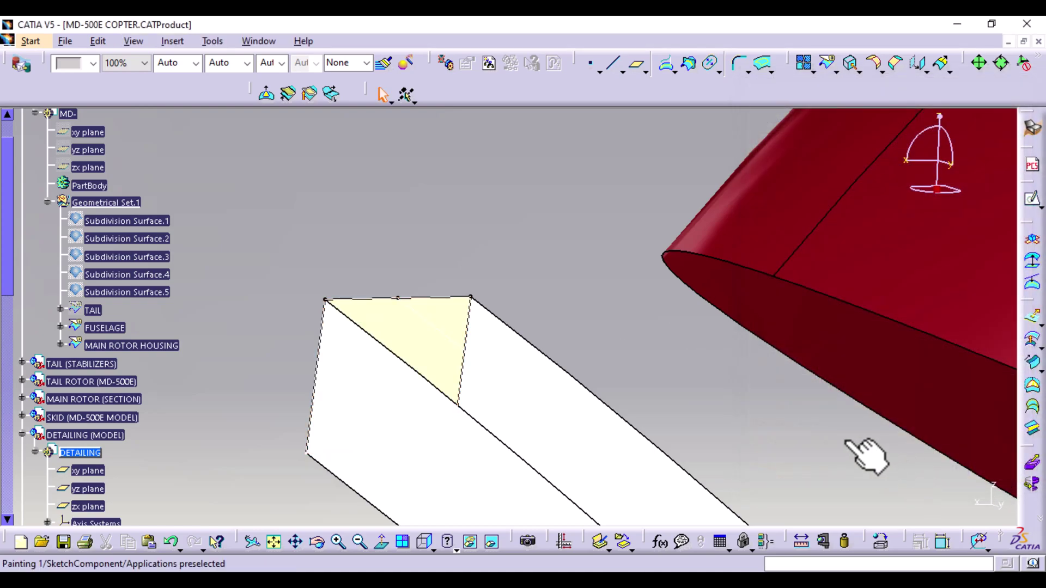
- Create a point-point line joining the two open corners at the channel's lower end
mouse_move(474, 221)
middle_down()
mouse_move(460, 236)
mouse_move(470, 436)
mouse_move(443, 290)
mouse_move(376, 180)
mouse_move(366, 334)
mouse_move(556, 439)
mouse_move(427, 182)
mouse_move(474, 327)
mouse_move(451, 243)
mouse_move(280, 362)
mouse_move(801, 280)
mouse_move(406, 424)
mouse_move(387, 378)
mouse_move(345, 436)
mouse_move(621, 313)
mouse_move(620, 294)
middle_up()
click(415, 368)
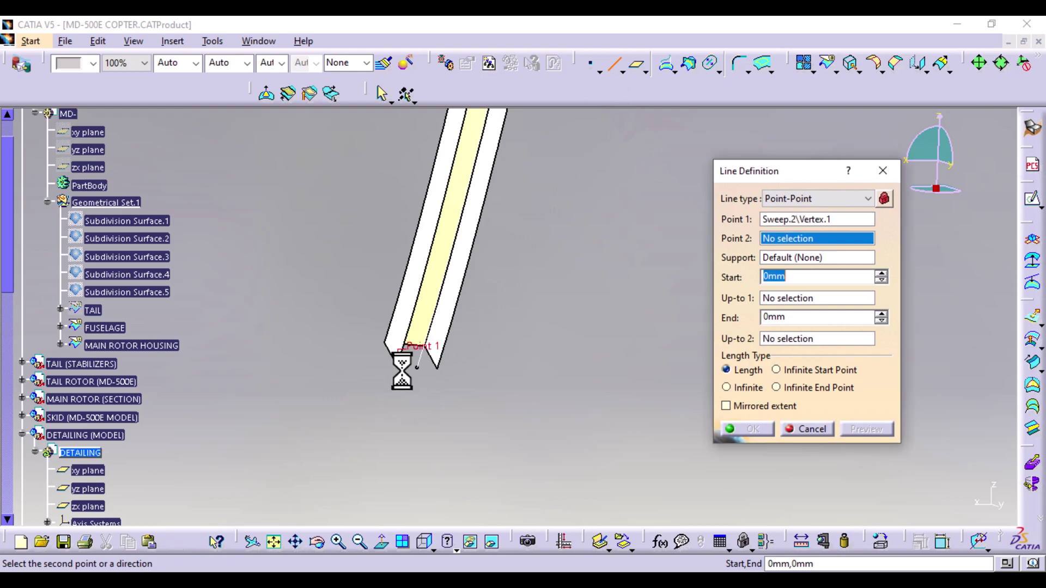
click(436, 381)
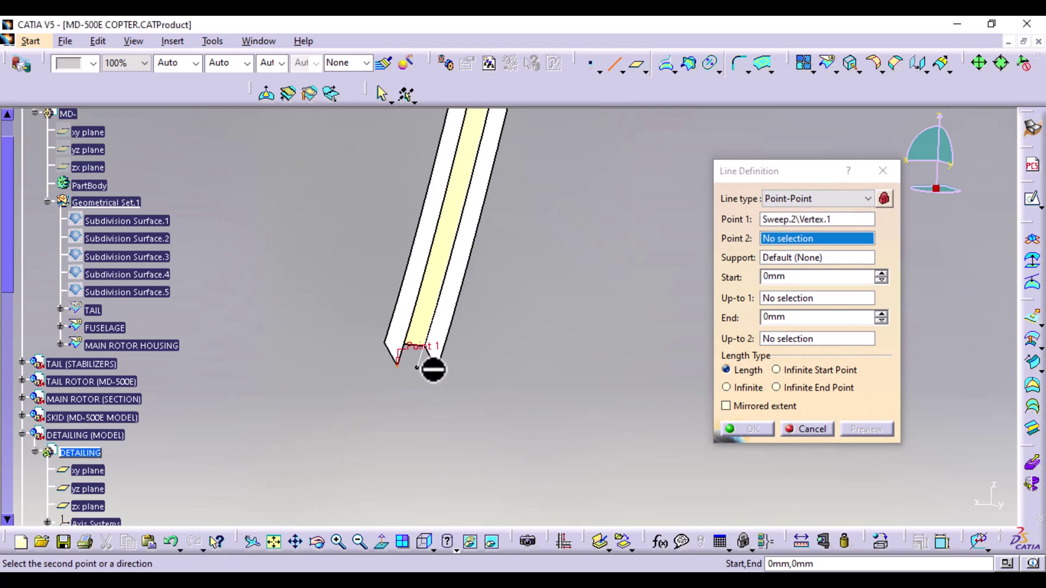
click(437, 367)
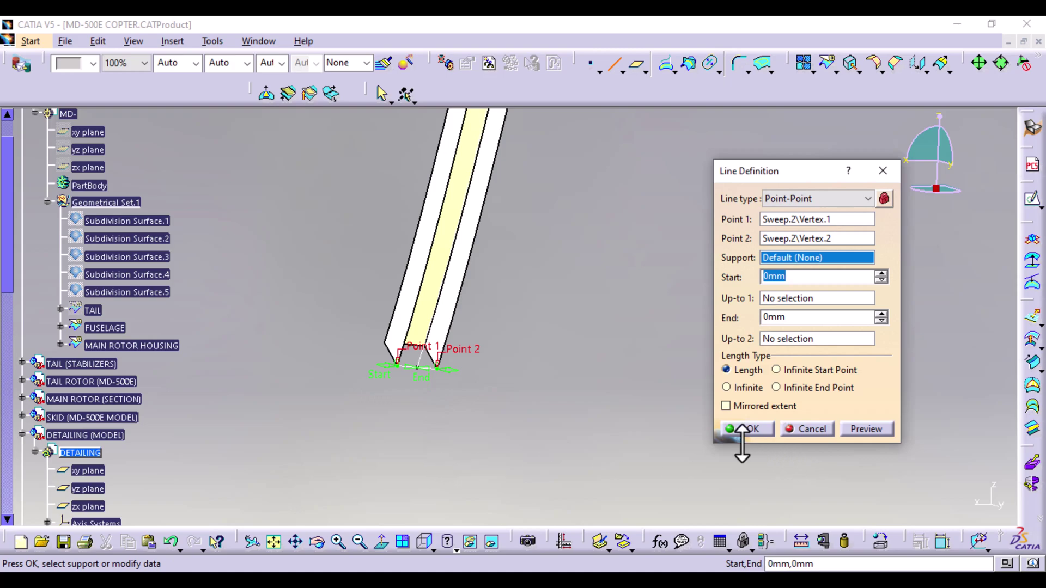
click(749, 430)
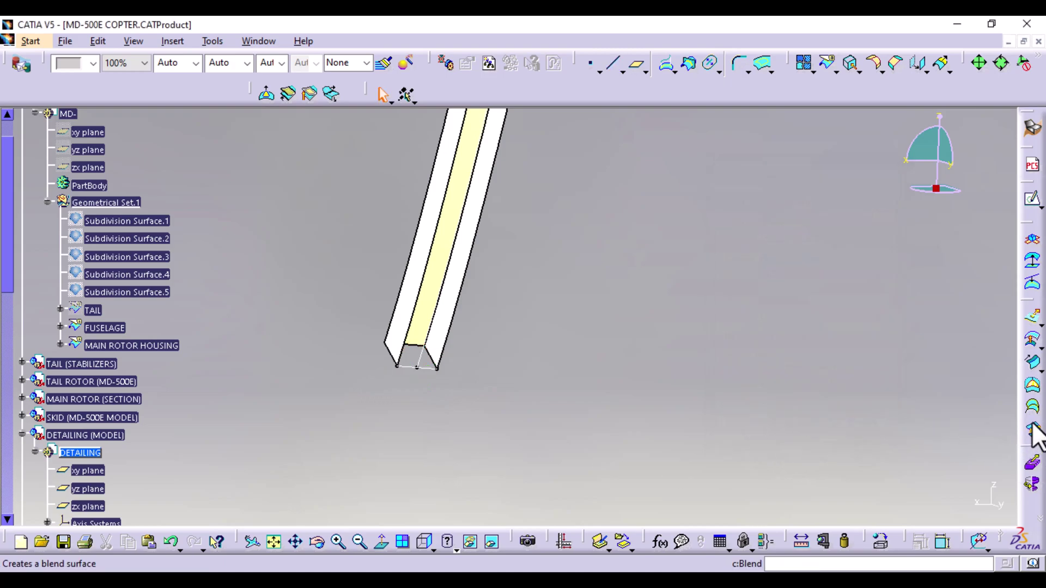
- Close the rear channel's lower end with a fill surface bounded by the new line and three sweep edges, removing the picked support surface
click(1033, 384)
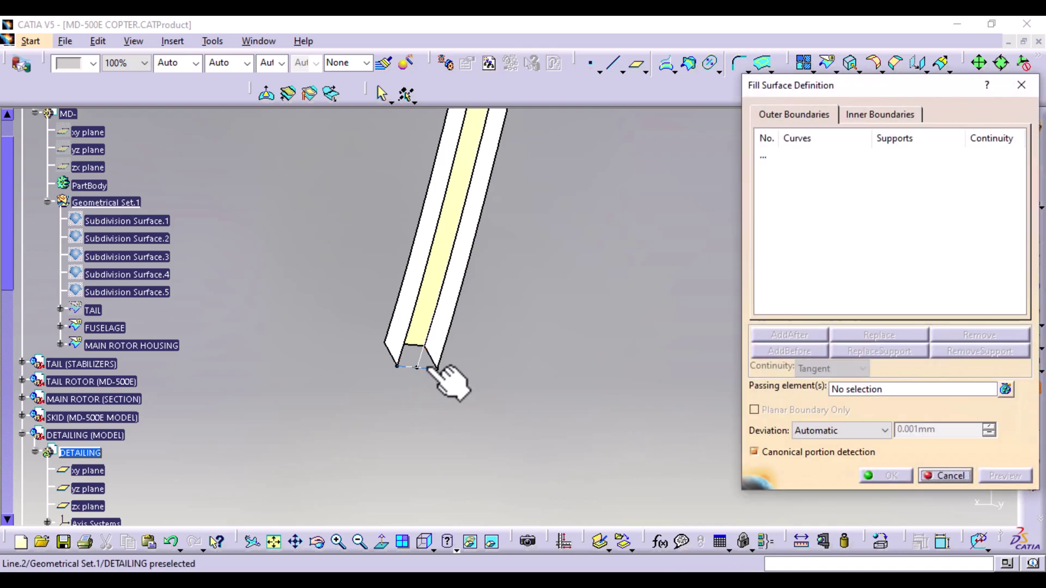
click(433, 367)
click(444, 361)
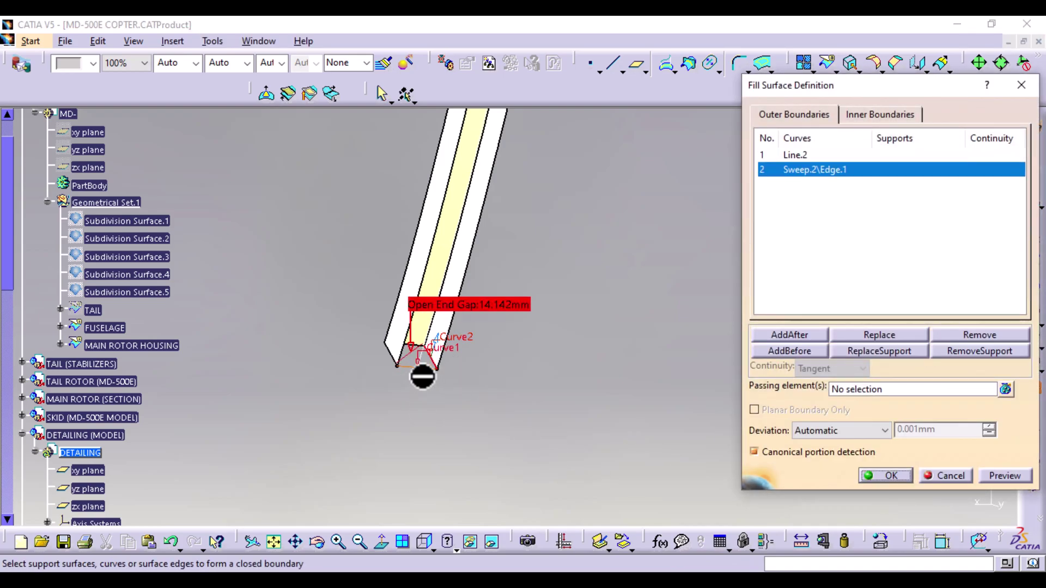
click(431, 355)
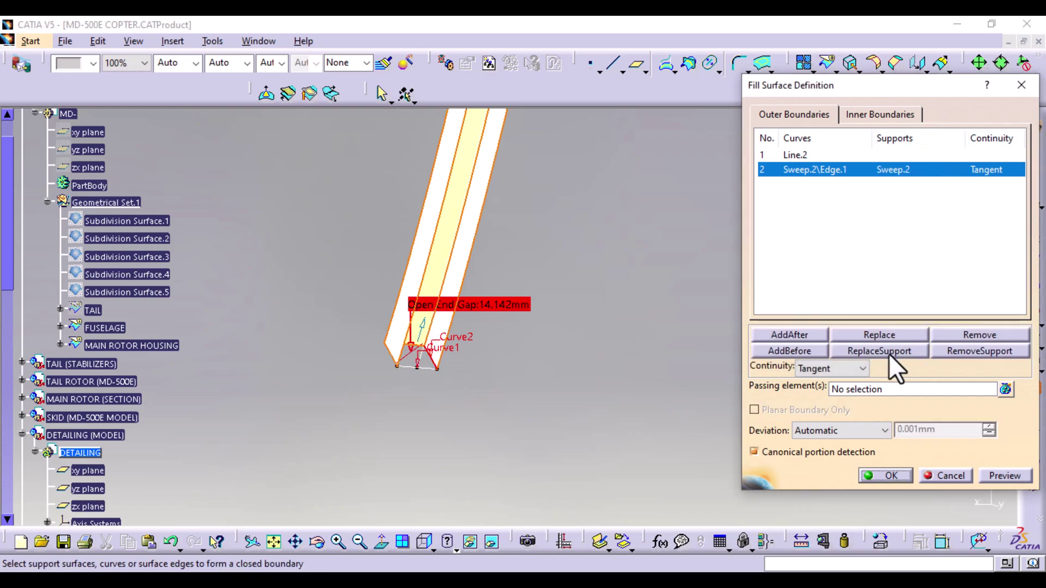
click(982, 353)
middle_drag(435, 420, 409, 309)
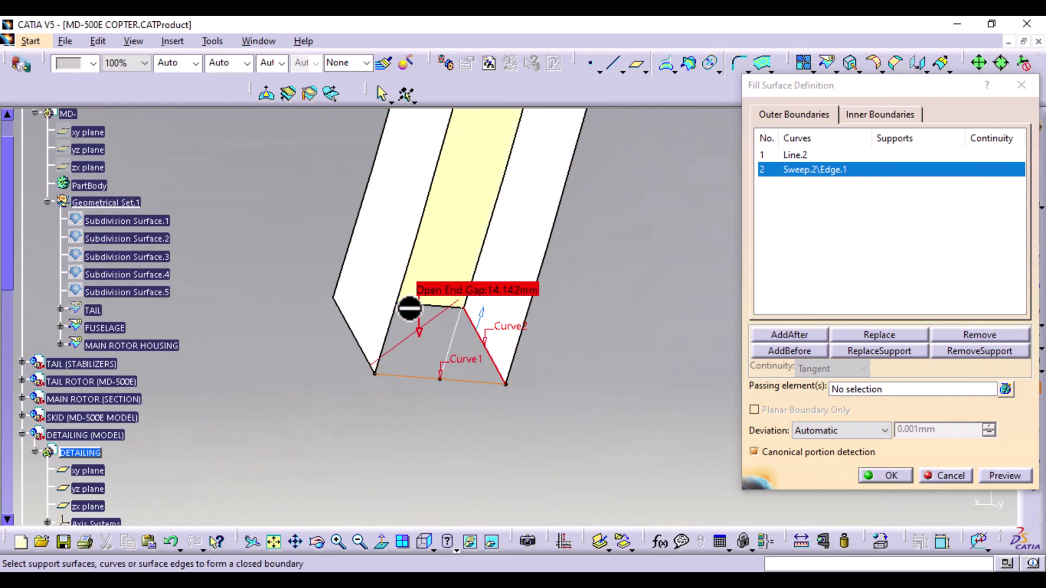
click(429, 305)
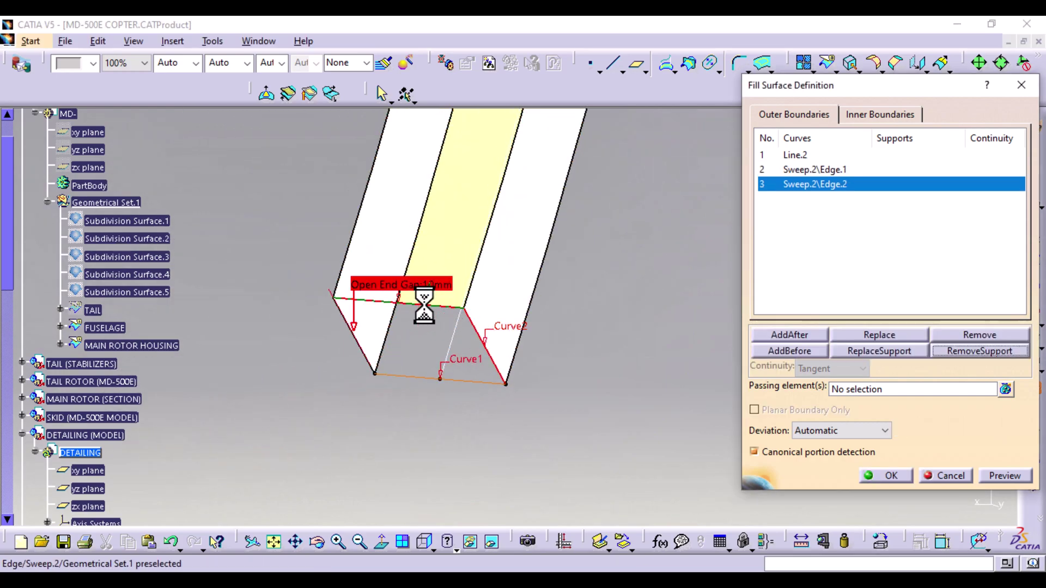
click(364, 342)
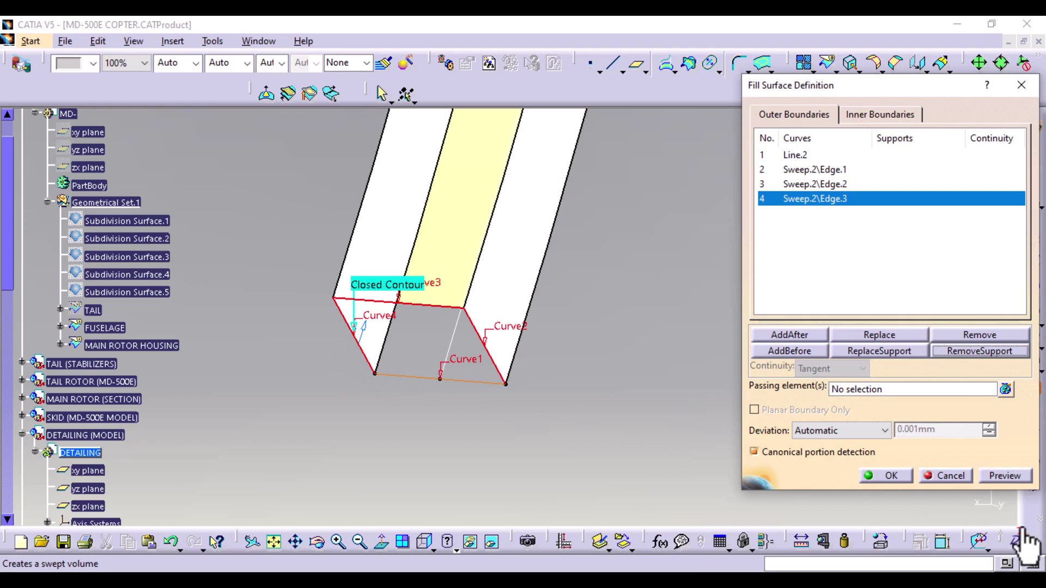
click(899, 477)
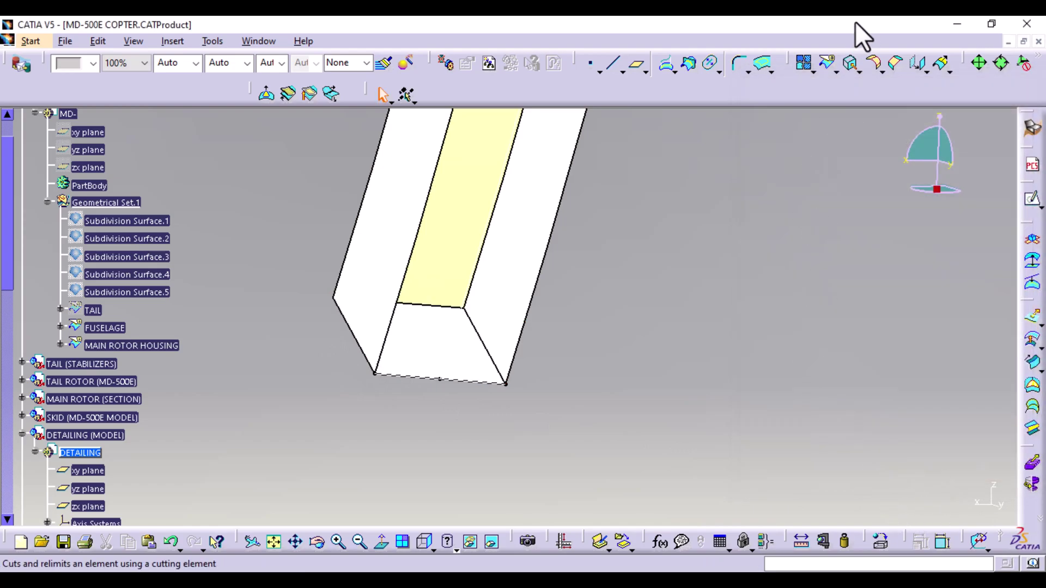
- Join Sweep.2, Fill.1 and Fill.2 into one surface with a 0.001 mm merging distance
click(803, 64)
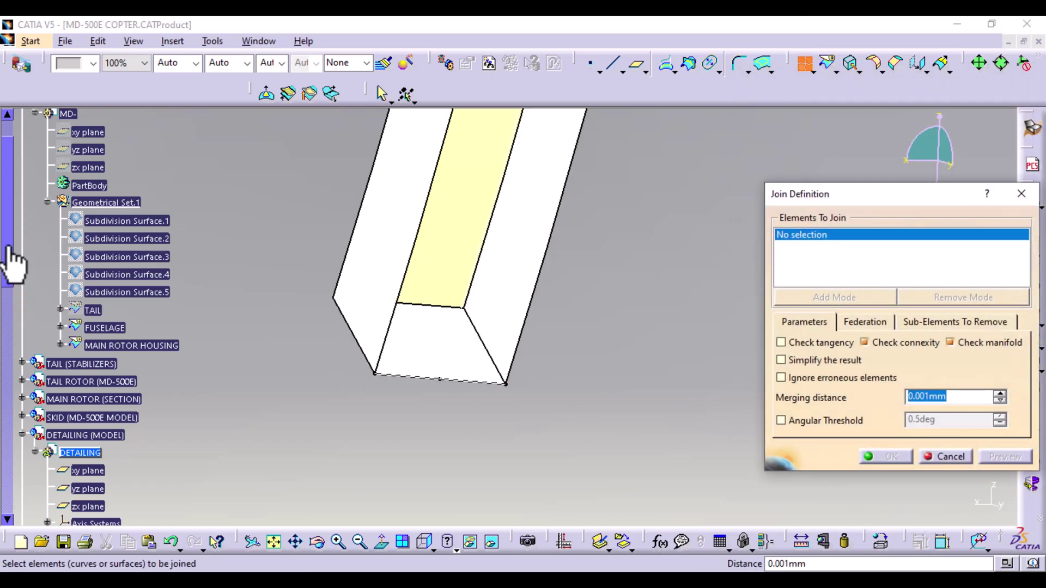
drag(8, 258, 5, 520)
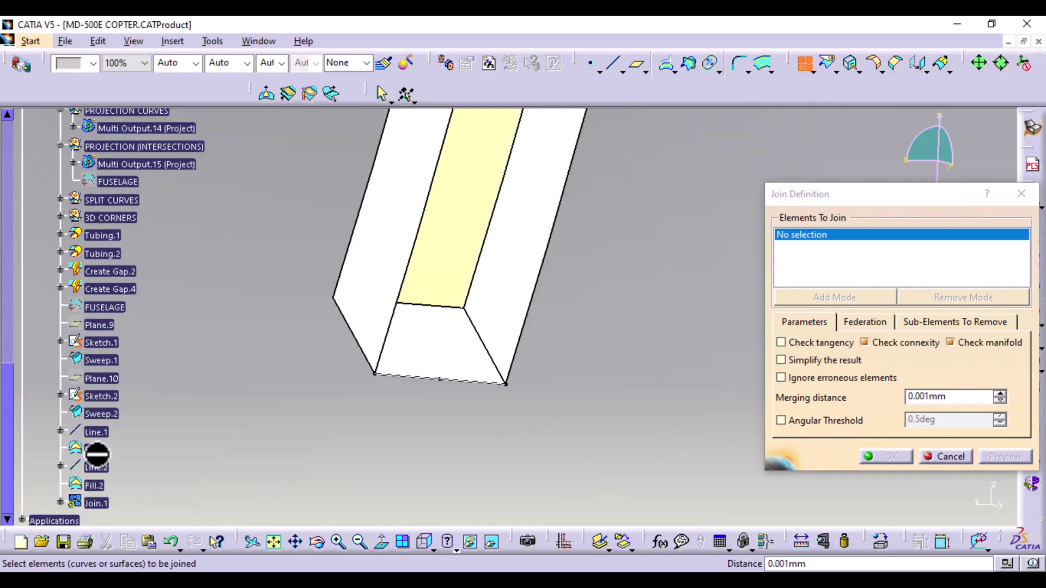
click(98, 414)
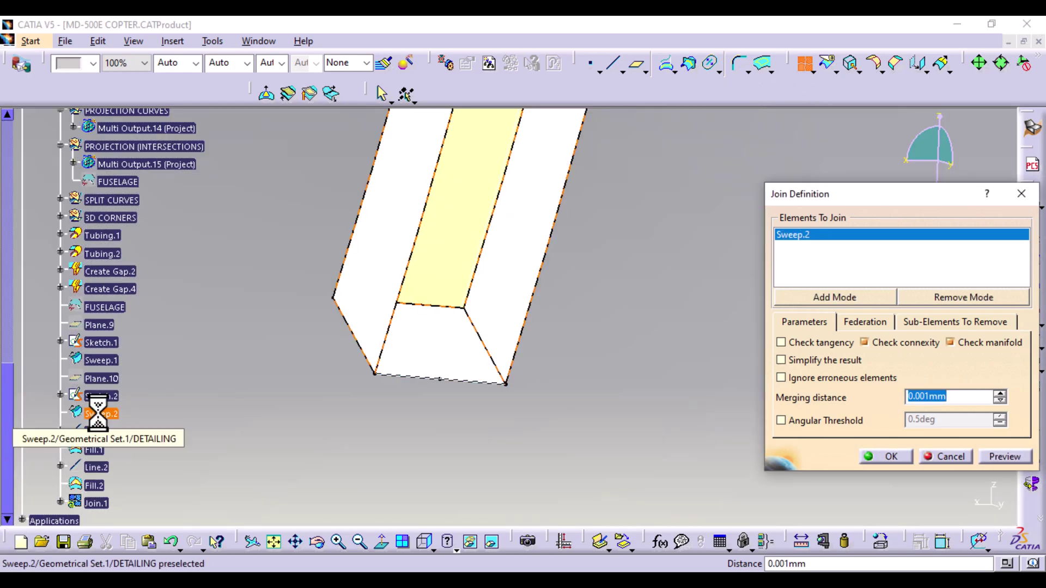
click(95, 450)
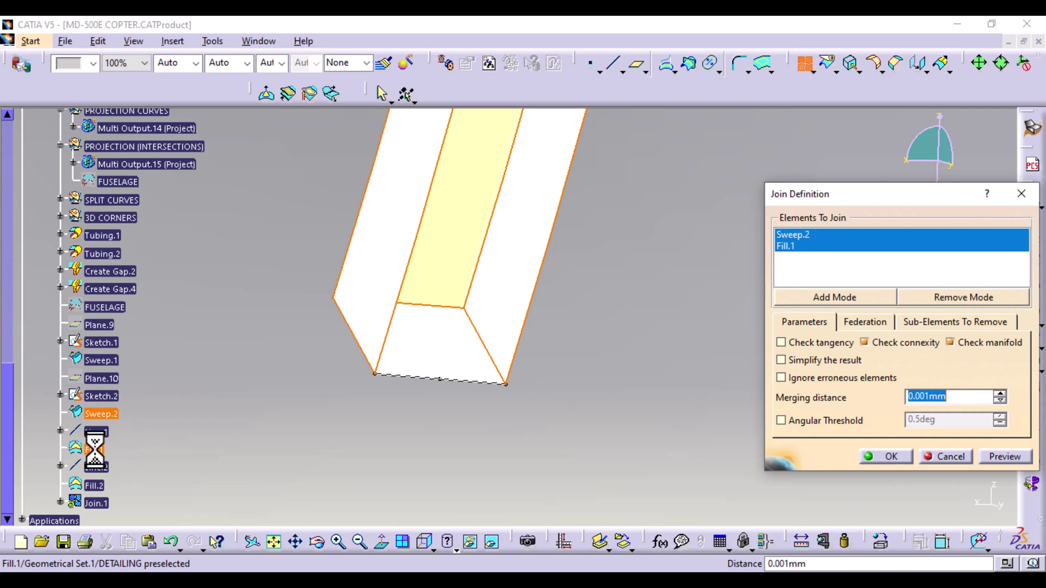
click(95, 485)
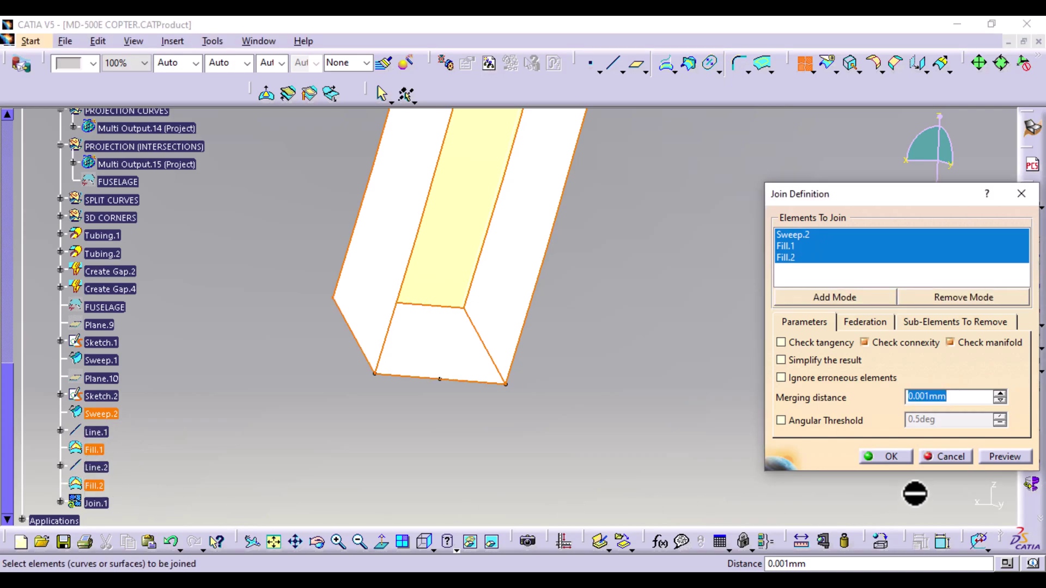
click(1000, 460)
middle_drag(676, 318, 675, 370)
middle_drag(612, 245, 606, 290)
click(883, 457)
- Create a point-point line joining the two open corners at the upper end of the channel between the doors
middle_drag(441, 345, 759, 507)
middle_drag(467, 387, 490, 379)
middle_drag(643, 221, 545, 228)
click(614, 66)
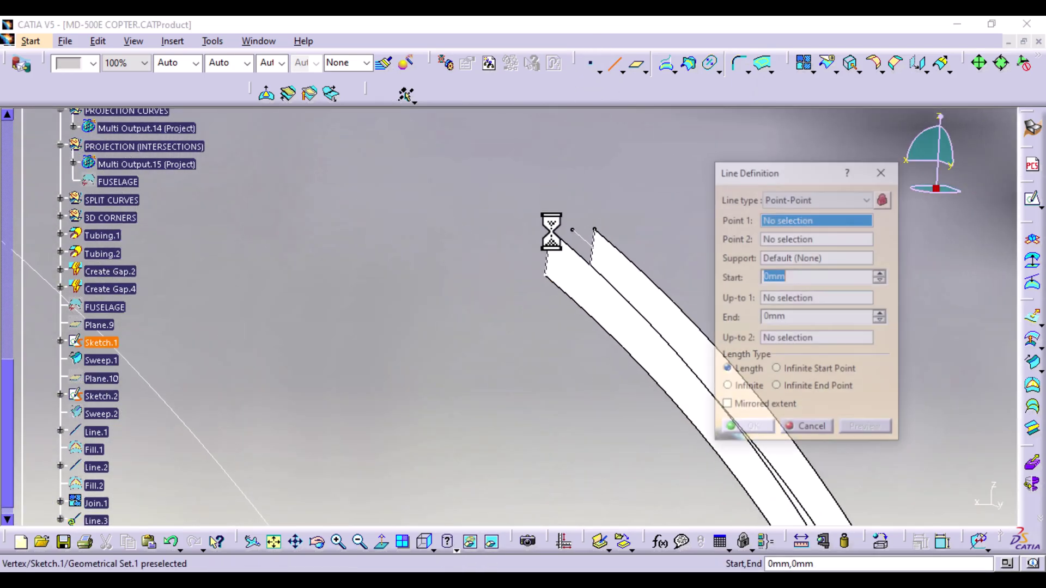
click(551, 229)
click(595, 229)
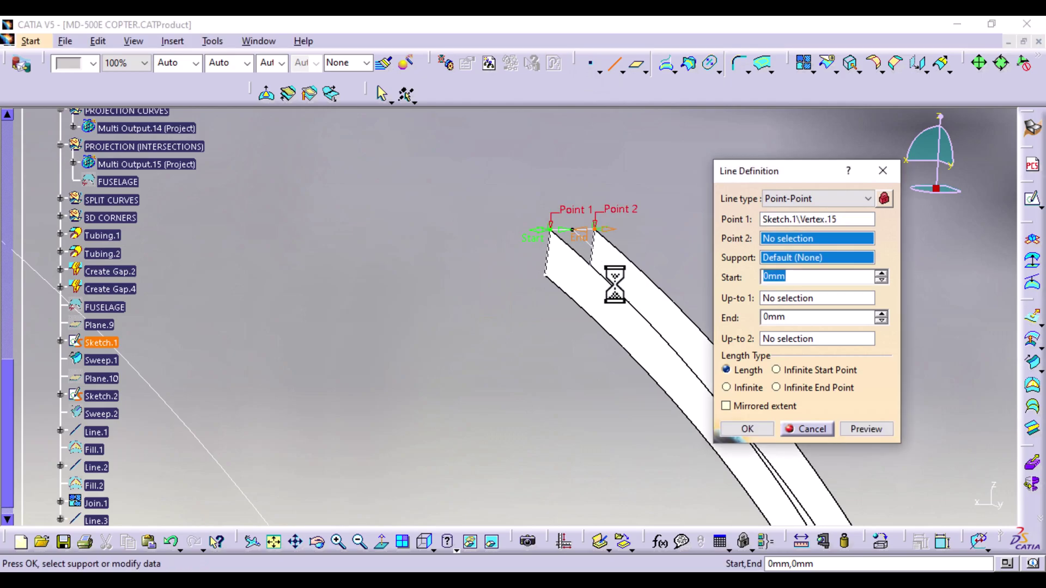
click(751, 429)
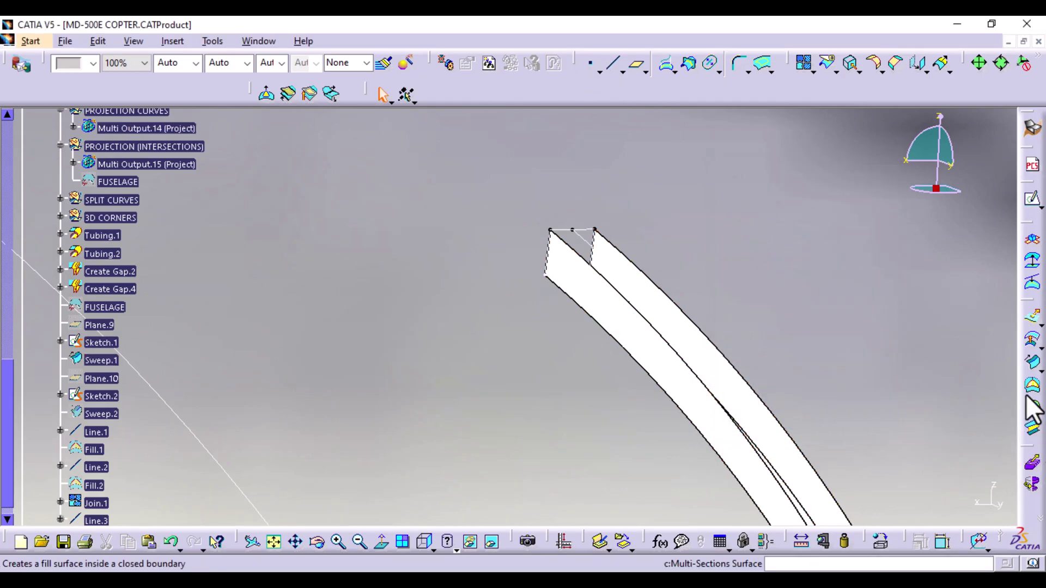
- Close the upper end of the channel between the doors with a fill surface bounded by the new line and Sketch.1
click(585, 229)
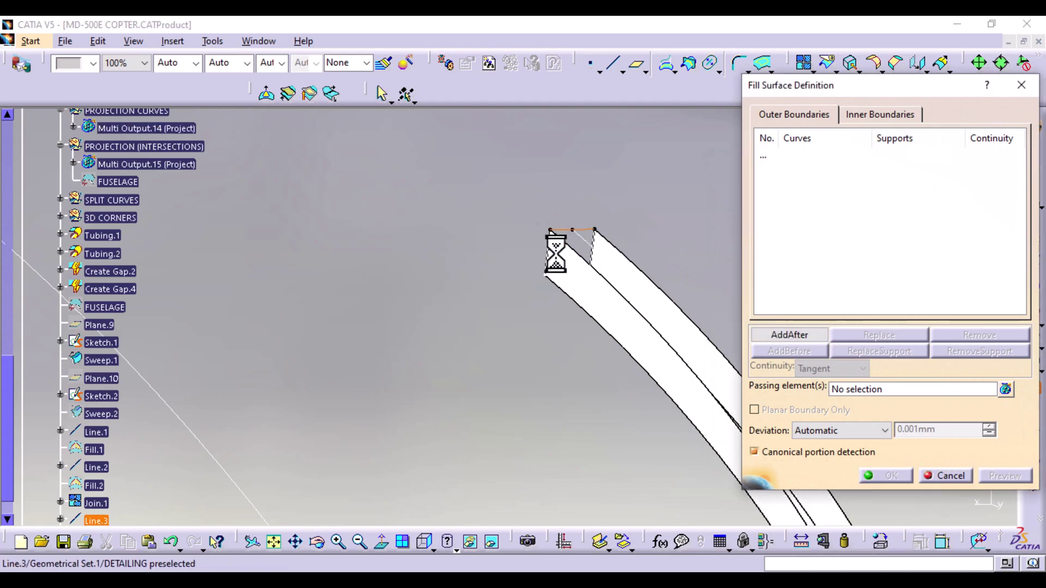
click(546, 260)
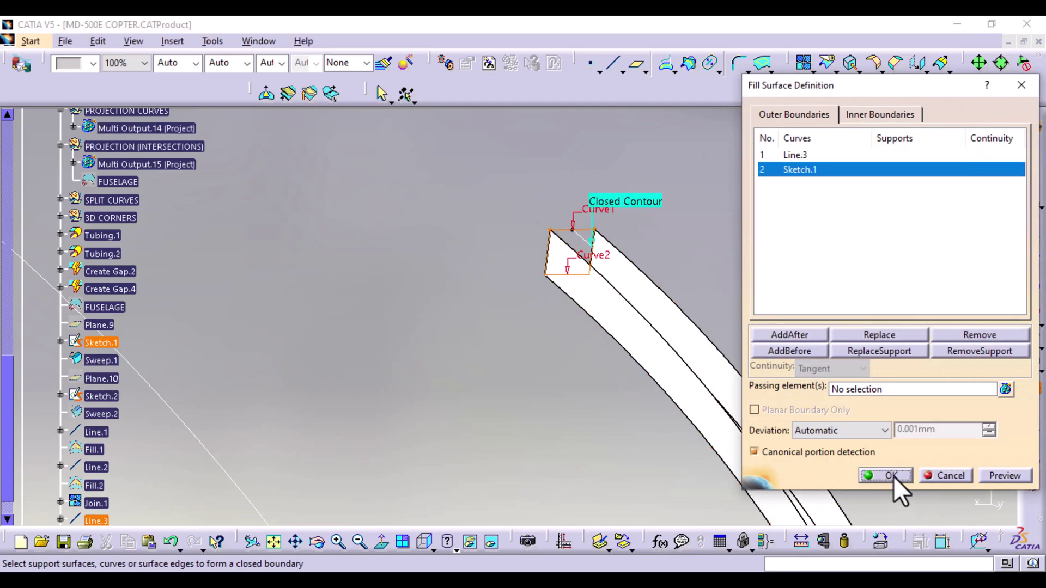
click(888, 475)
- Create a point-point line joining the two open corners at the lower end of the channel between the doors
middle_drag(828, 443, 648, 572)
middle_drag(552, 436, 549, 86)
middle_drag(472, 433, 574, 241)
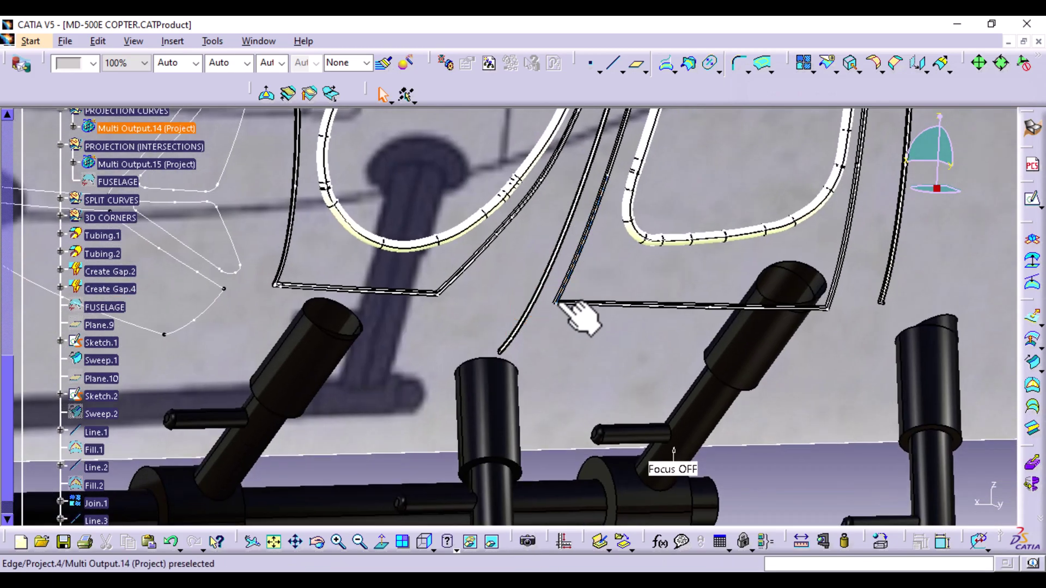
ctrl+middle_drag(492, 401, 509, 169)
middle_drag(432, 509, 473, 255)
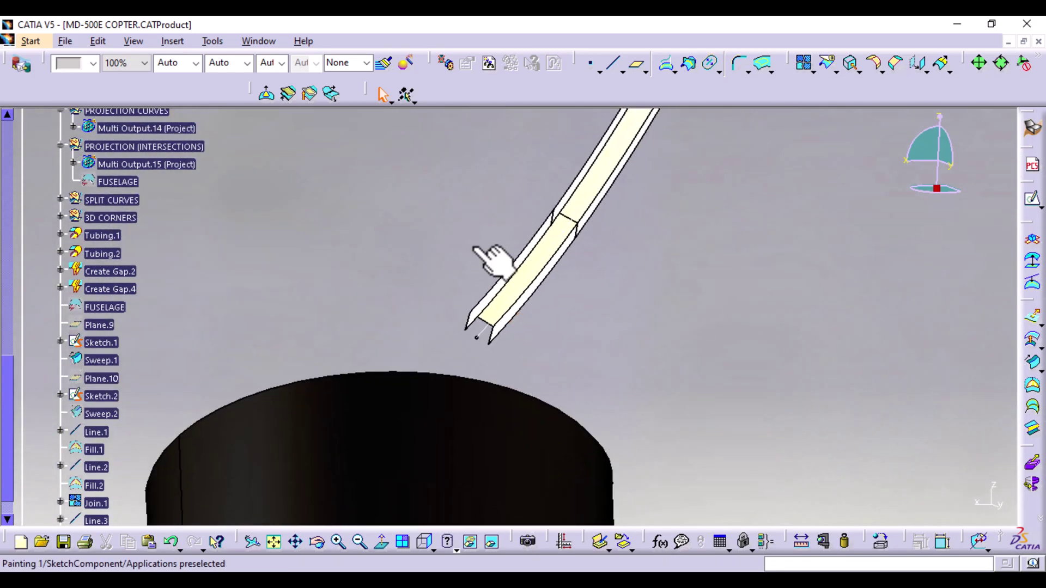
ctrl+middle_drag(545, 386, 523, 315)
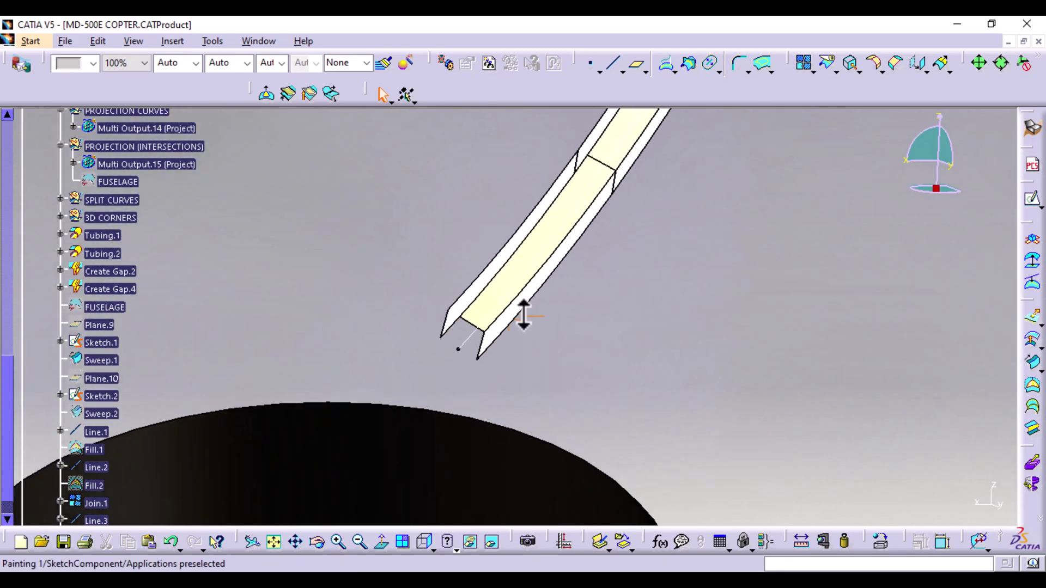
click(617, 63)
click(448, 343)
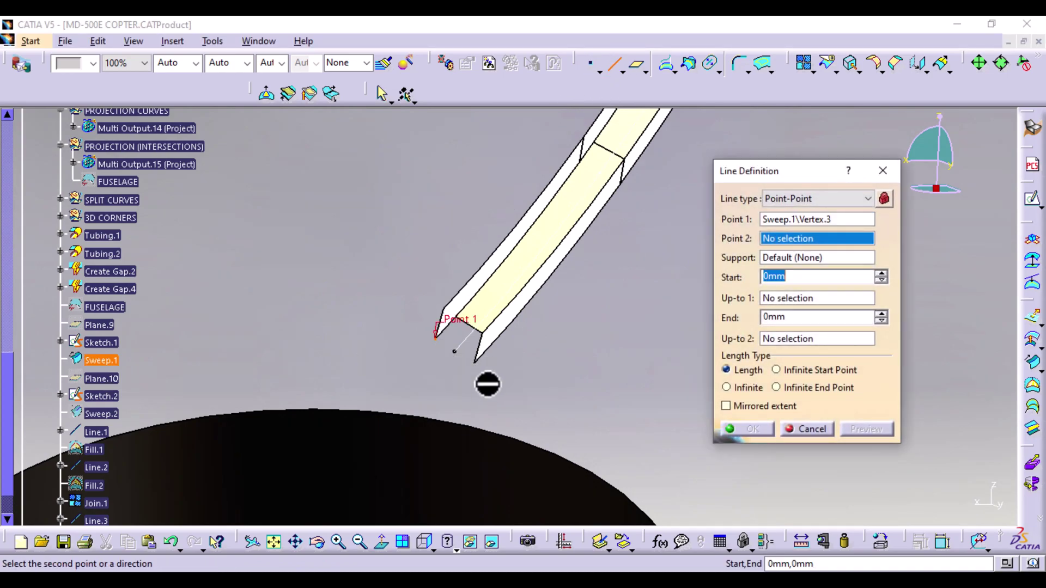
click(476, 360)
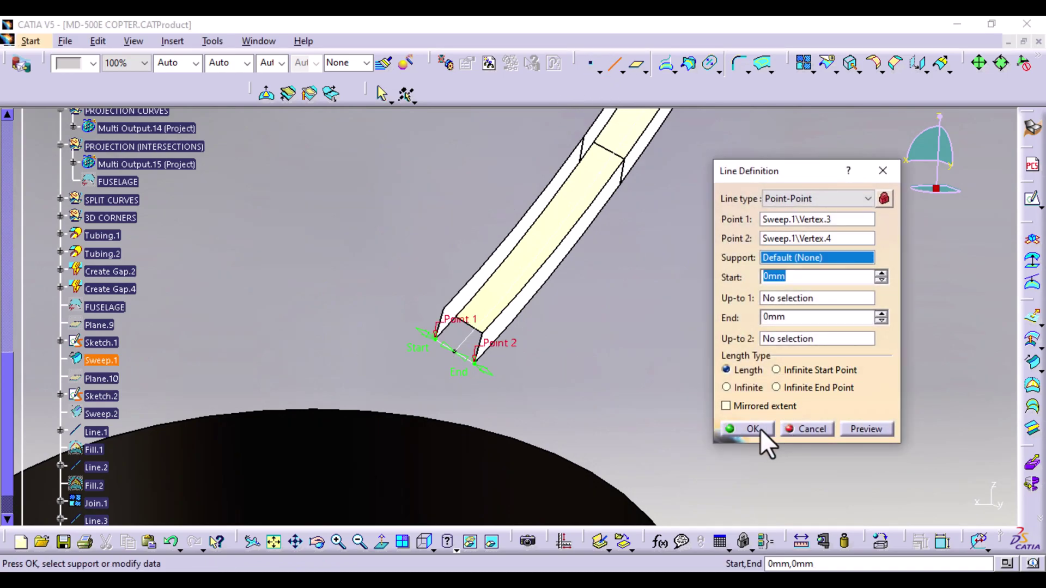
click(757, 429)
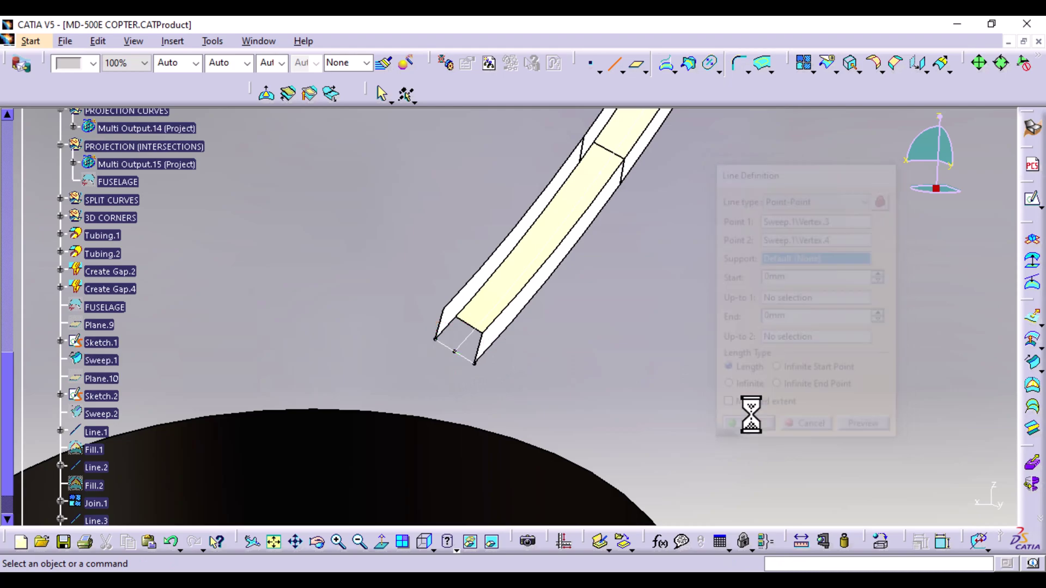
- Close the lower end of the channel between the doors with a fill surface bounded by the new line and three sweep edges
click(1033, 404)
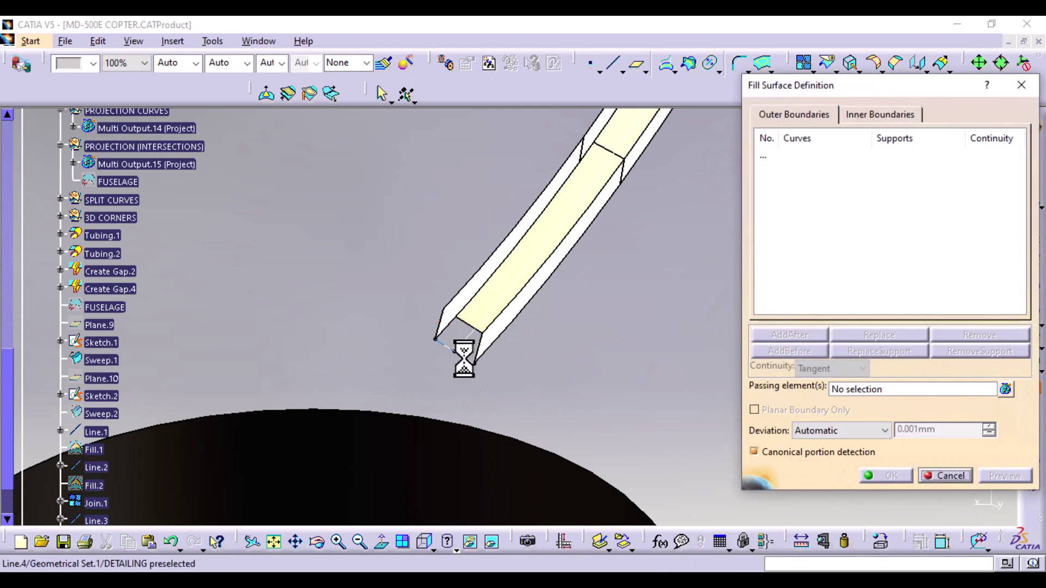
click(466, 351)
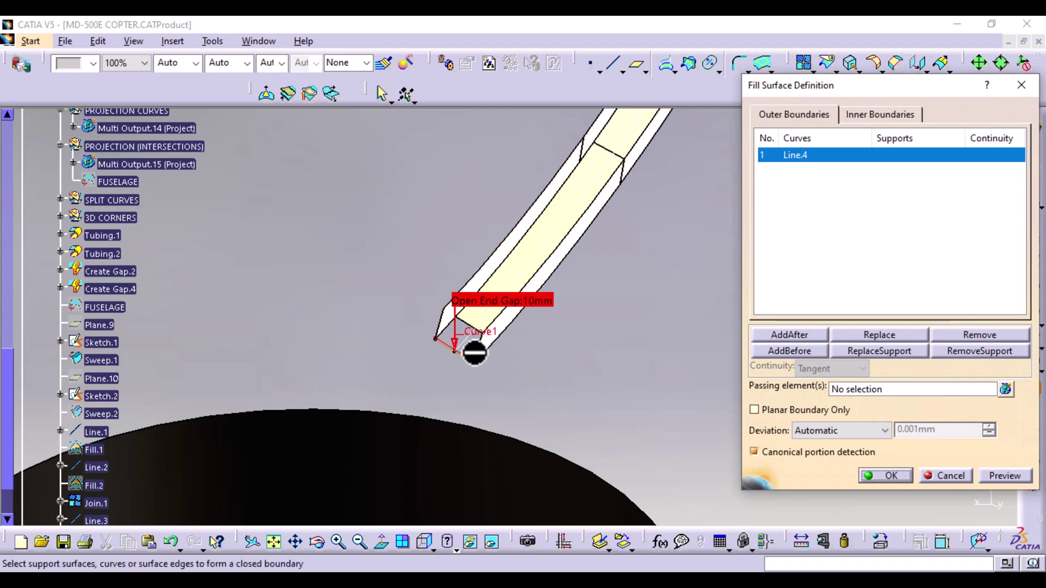
click(473, 348)
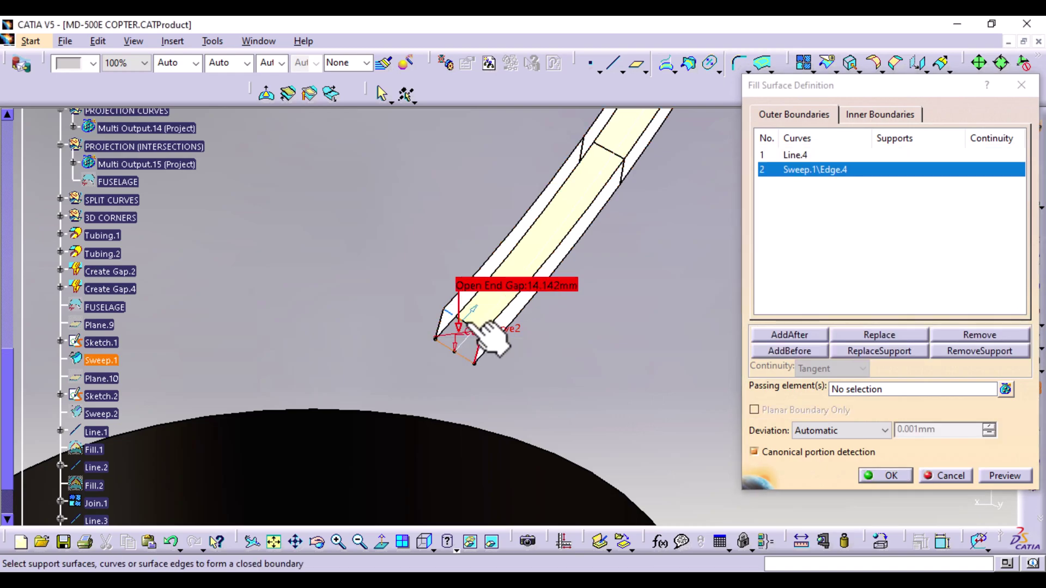
click(456, 330)
click(452, 343)
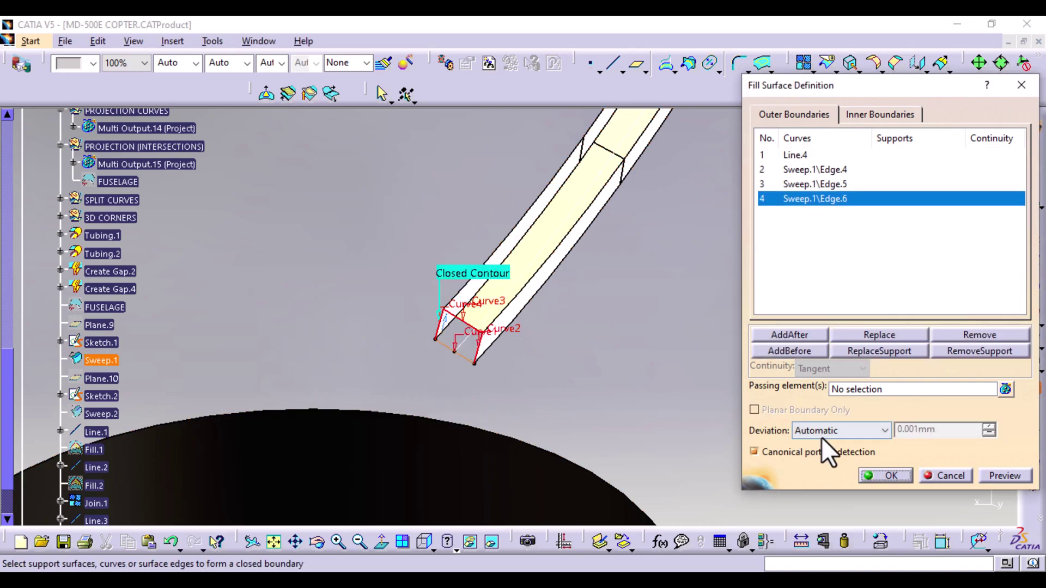
click(888, 476)
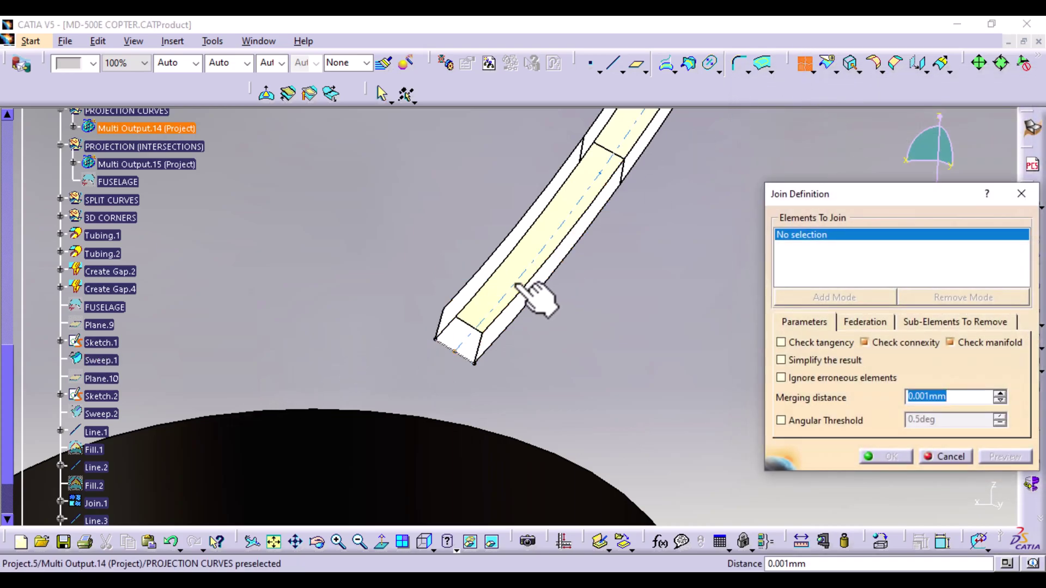
- Join Sweep.1, Fill.3 and Fill.4 into one surface with a 0.001 mm merging distance
click(481, 280)
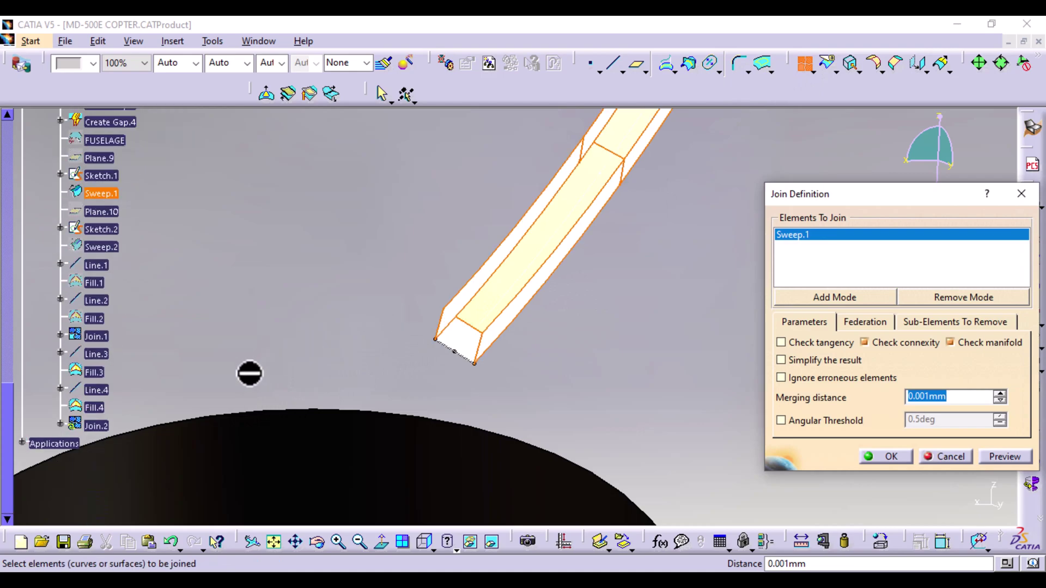
click(98, 246)
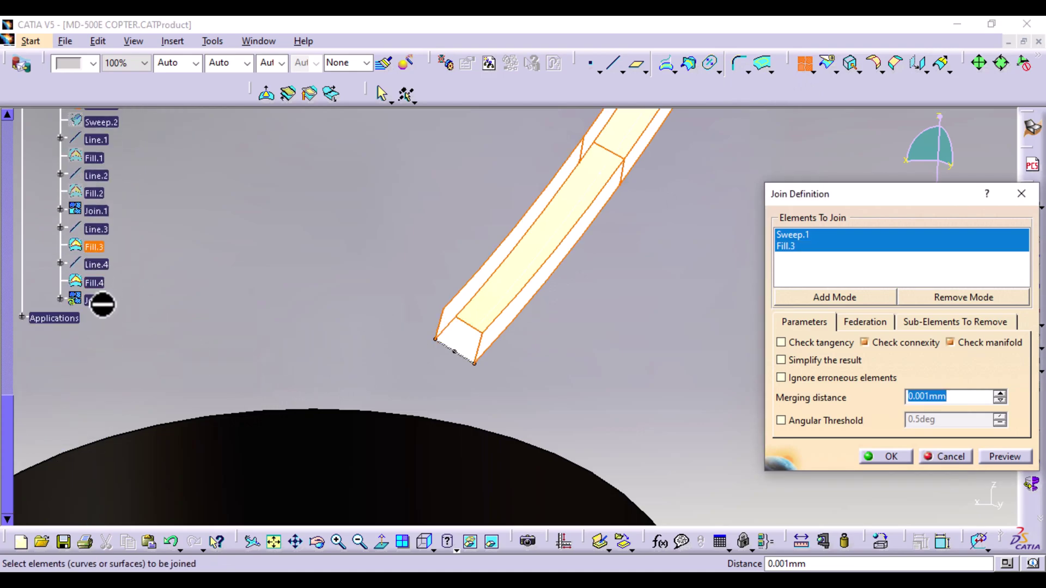
click(94, 283)
click(1003, 457)
click(888, 457)
- Examine the joined channels, door gaps and window tubing, including close up in the front view
middle_drag(604, 307, 534, 512)
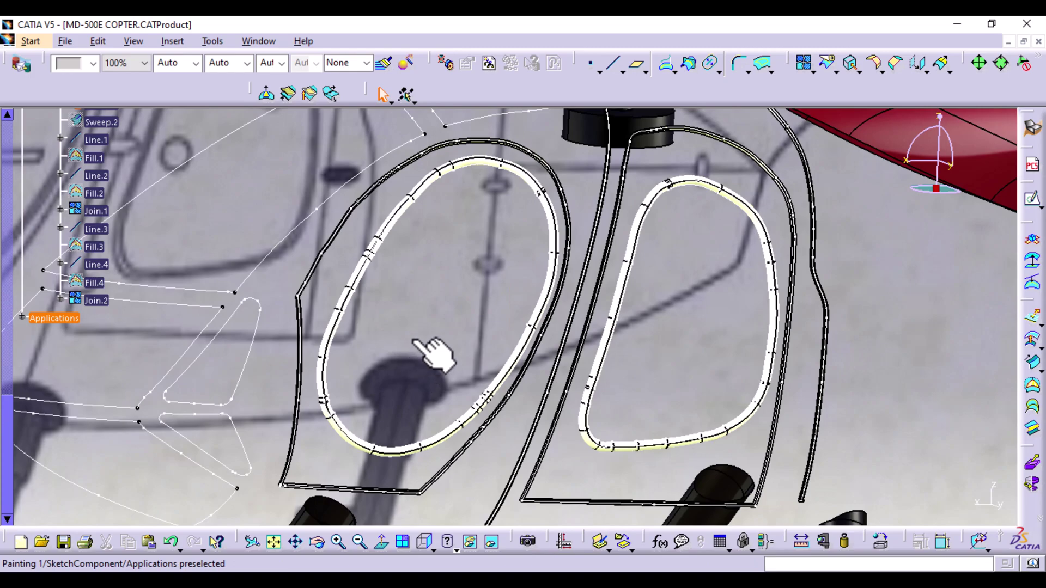
middle_drag(555, 233, 540, 332)
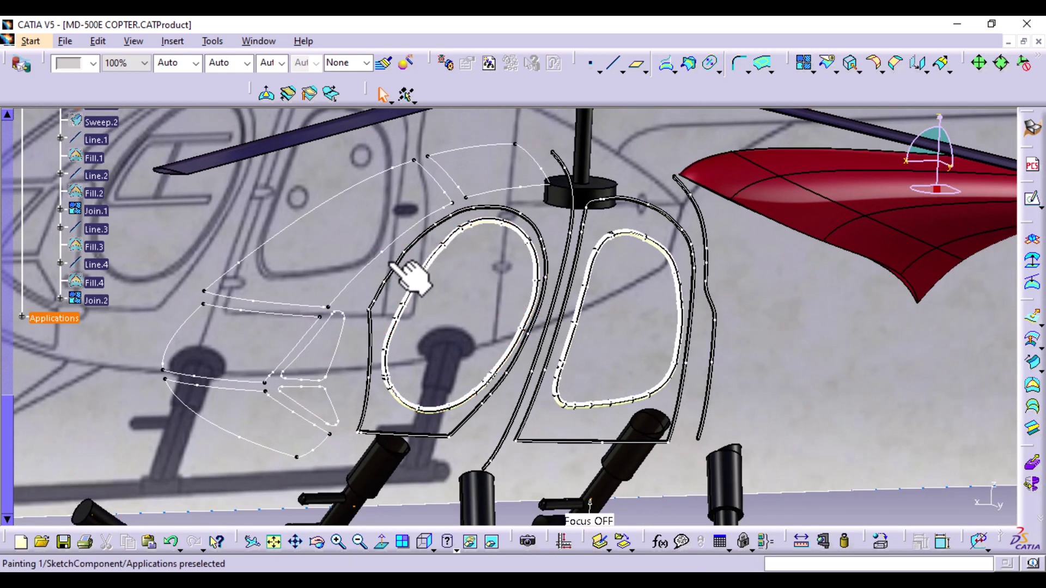
click(433, 549)
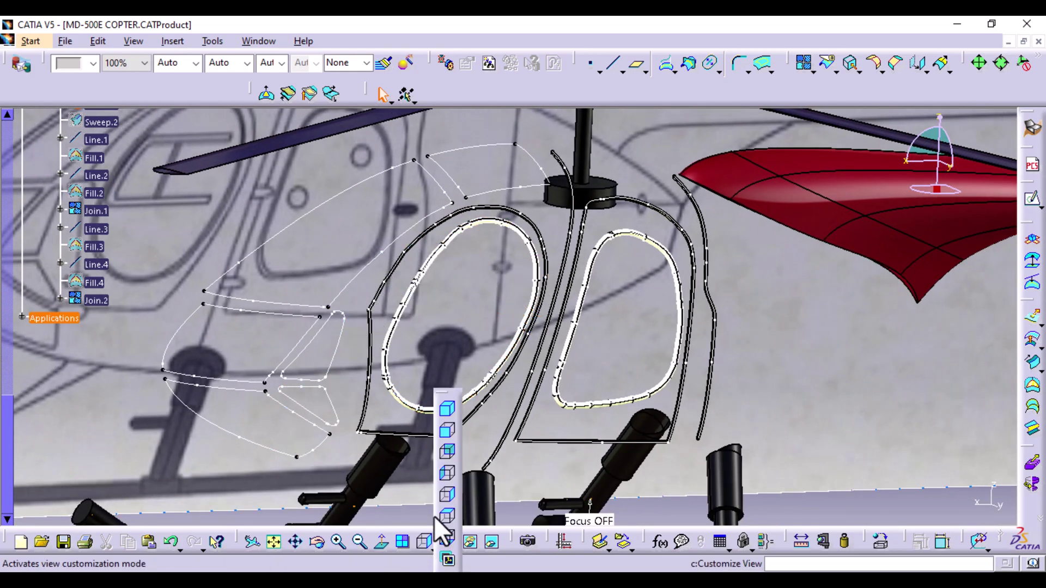
click(445, 433)
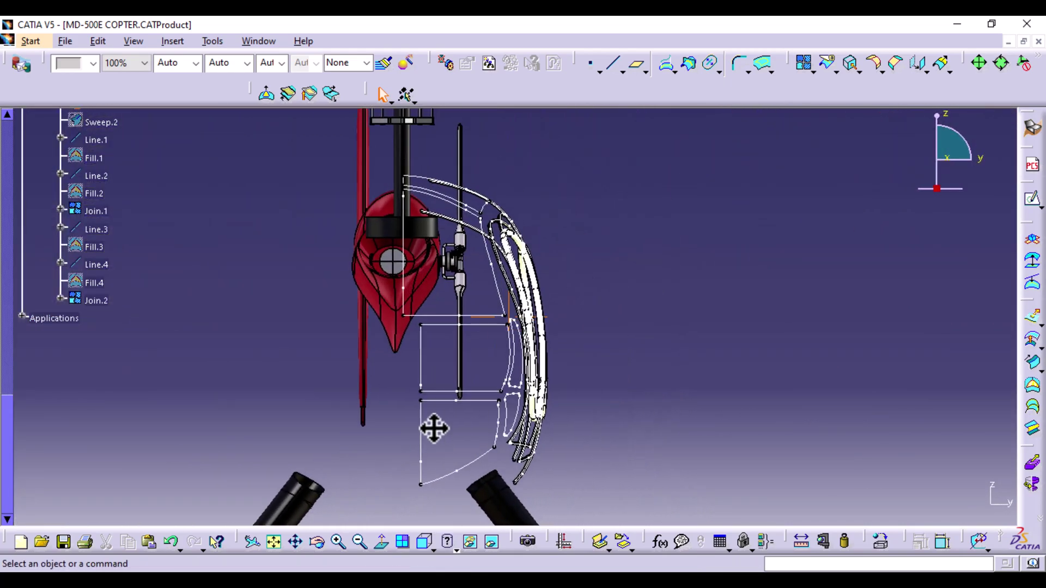
middle_drag(509, 480, 539, 312)
scroll(399, 371, up, 3)
mouse_move(407, 377)
middle_down()
mouse_move(420, 362)
mouse_move(429, 371)
middle_up()
middle_drag(433, 376, 435, 379)
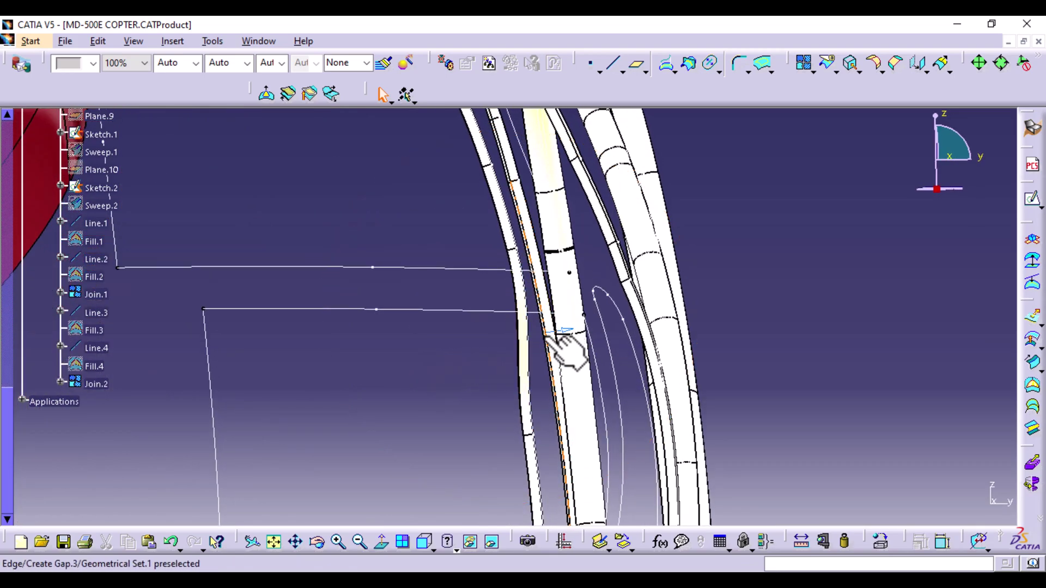
- Color the Create Gap.2 door gap surface grey
middle_drag(618, 392, 617, 455)
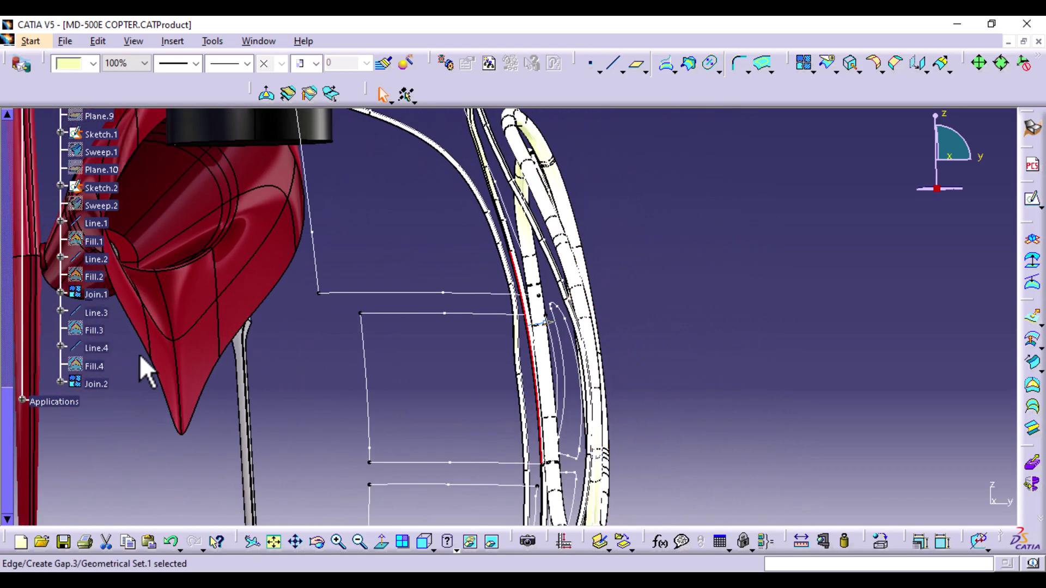
scroll(72, 272, up, 3)
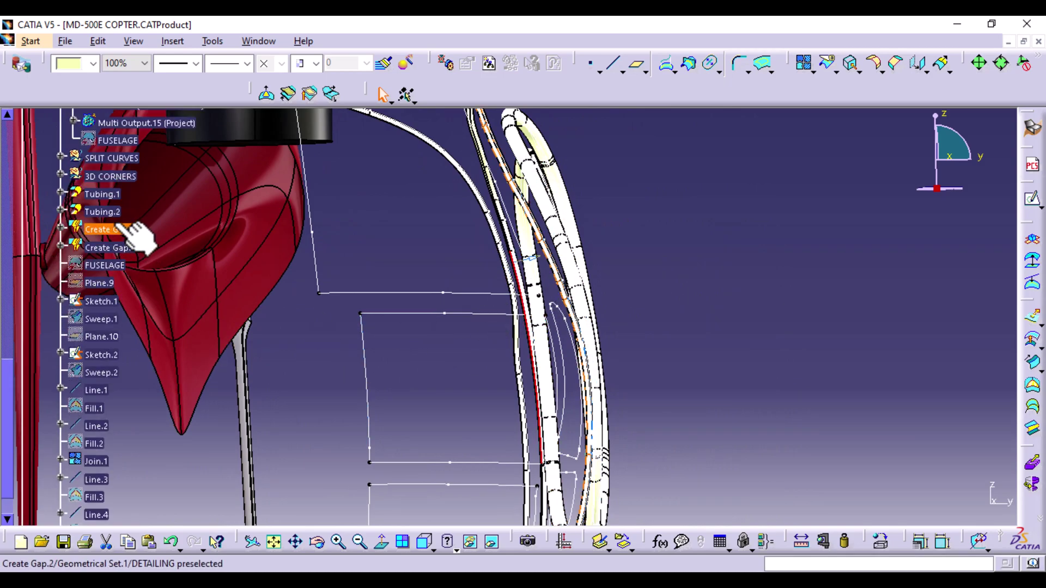
click(112, 229)
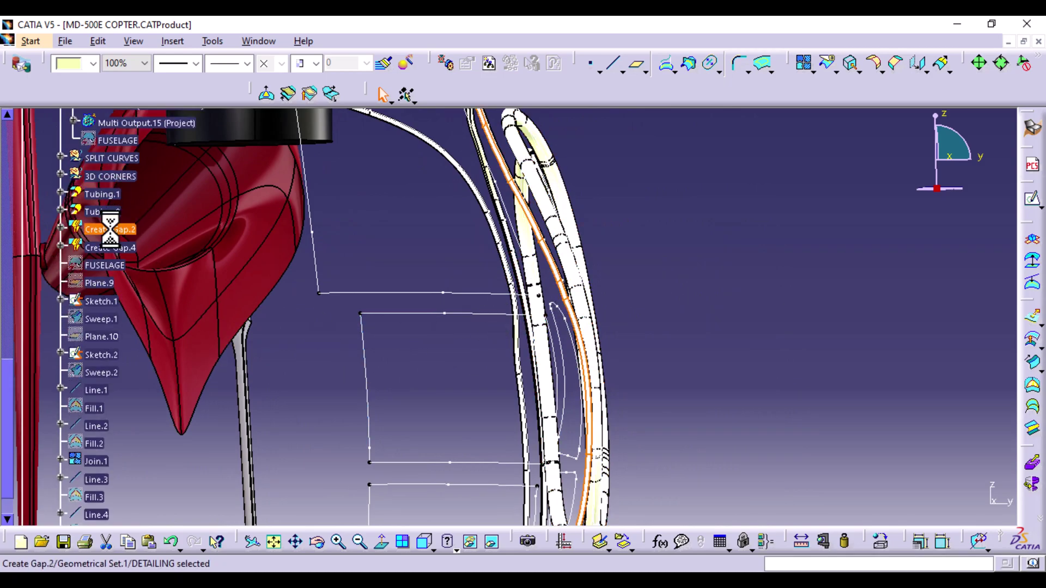
click(93, 63)
click(71, 358)
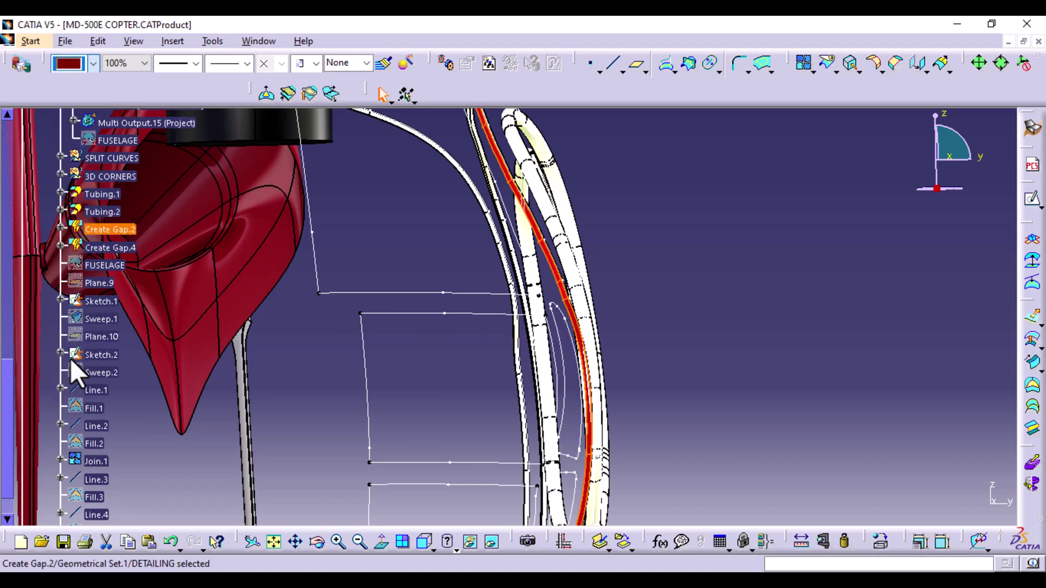
click(91, 62)
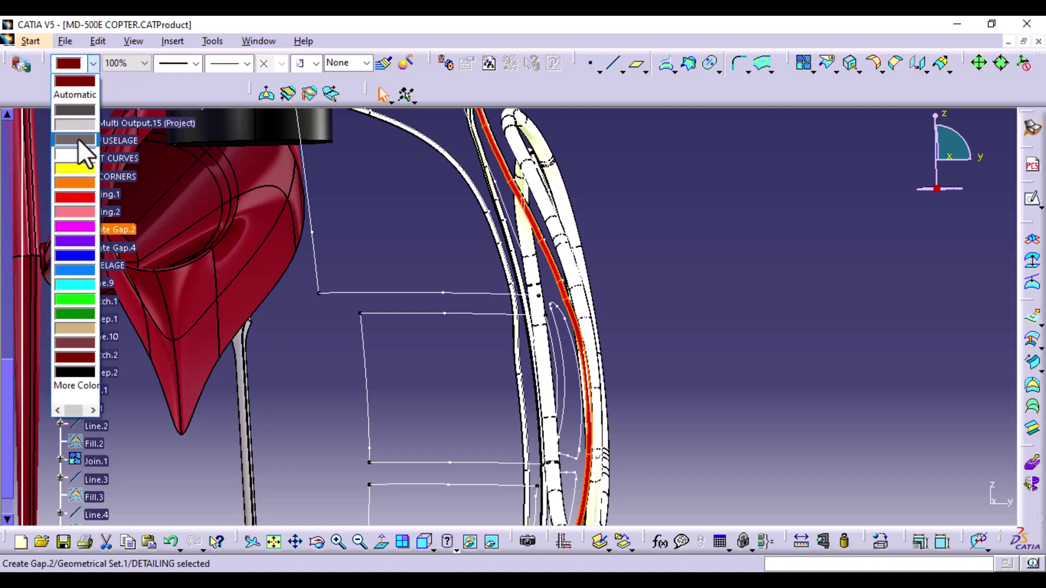
click(77, 138)
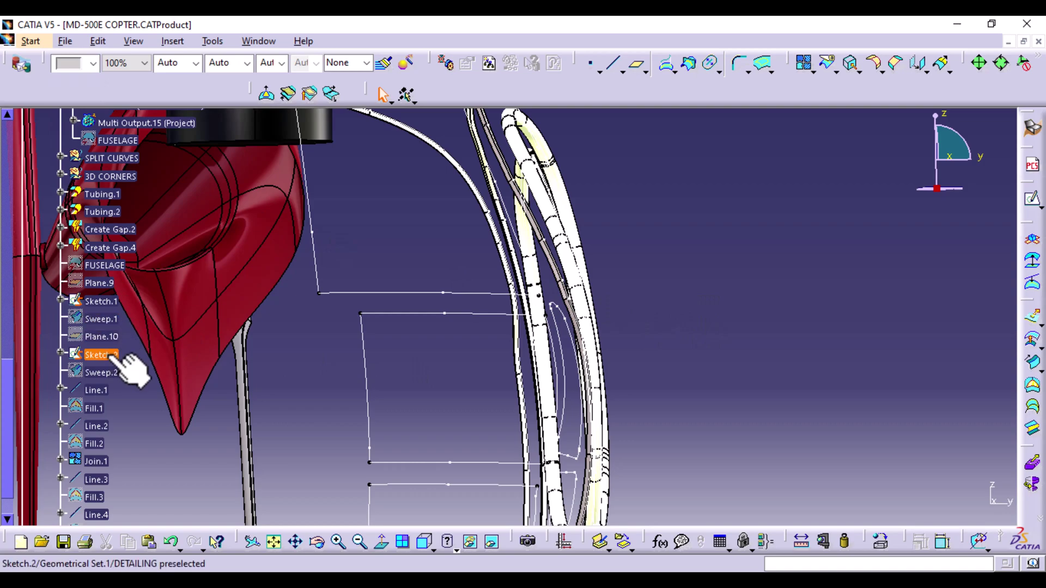
- Color the Create Gap.4 door gap surface dark green
click(121, 251)
click(94, 63)
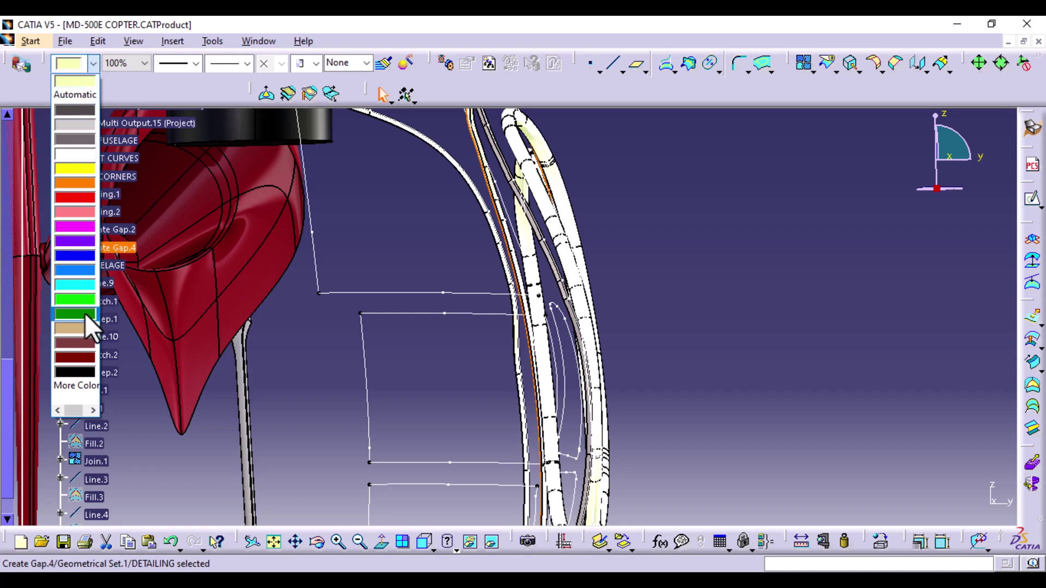
click(84, 312)
click(774, 355)
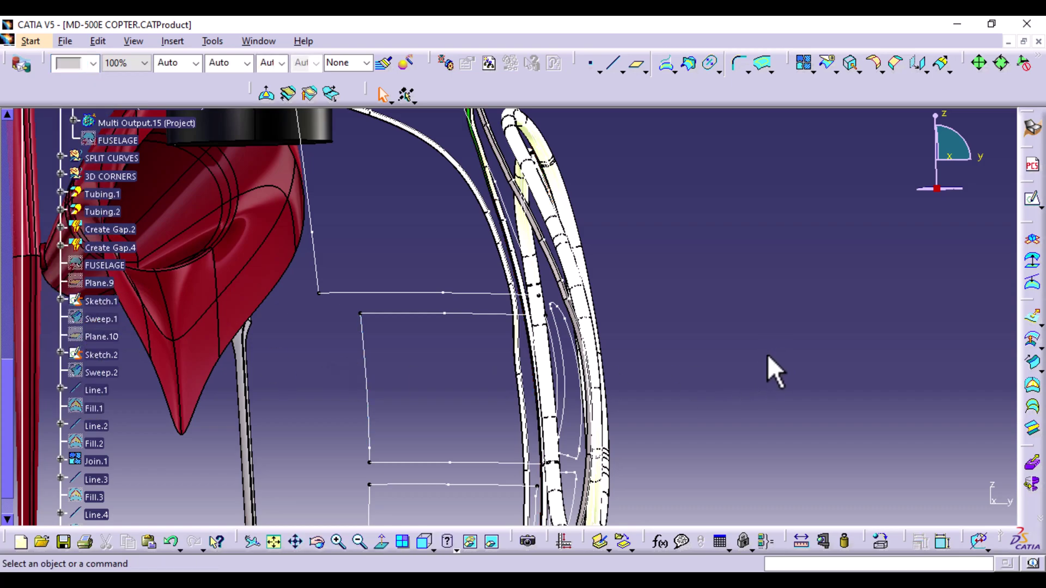
- Color the Create Gap.1 surface nested under Create Gap.2 the same grey
middle_drag(405, 390, 427, 253)
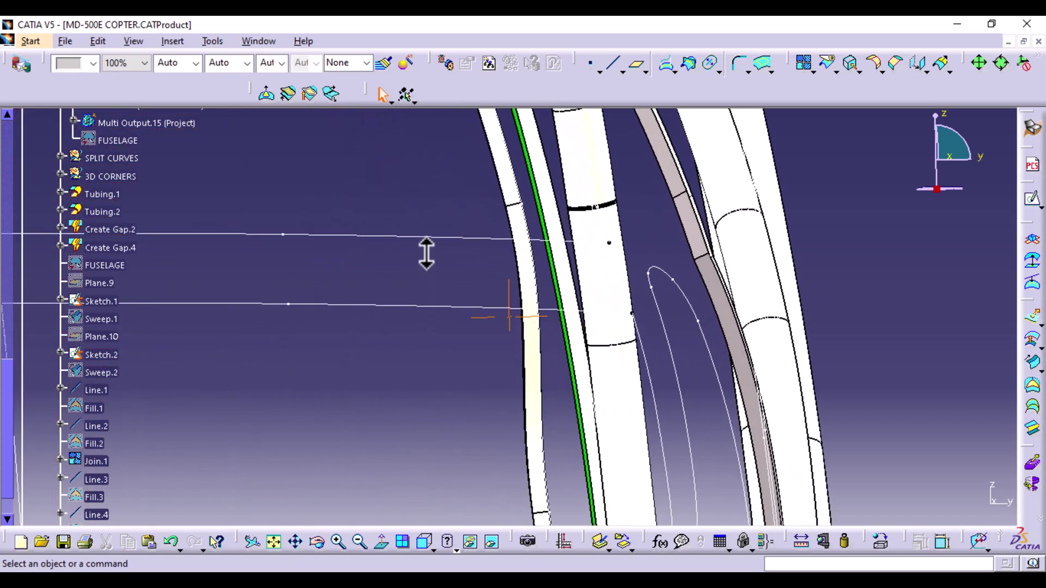
middle_drag(451, 331, 212, 476)
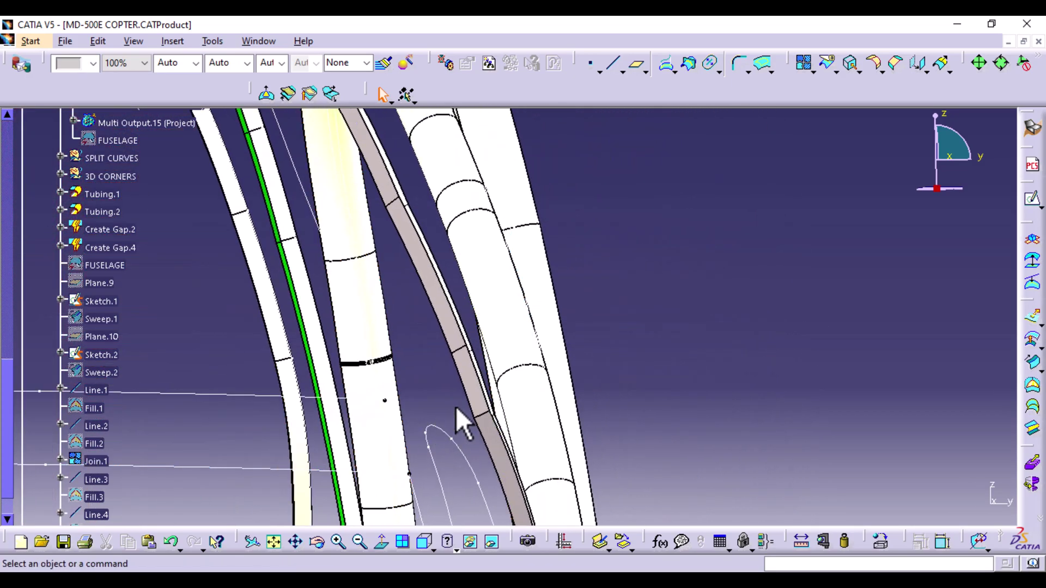
click(121, 248)
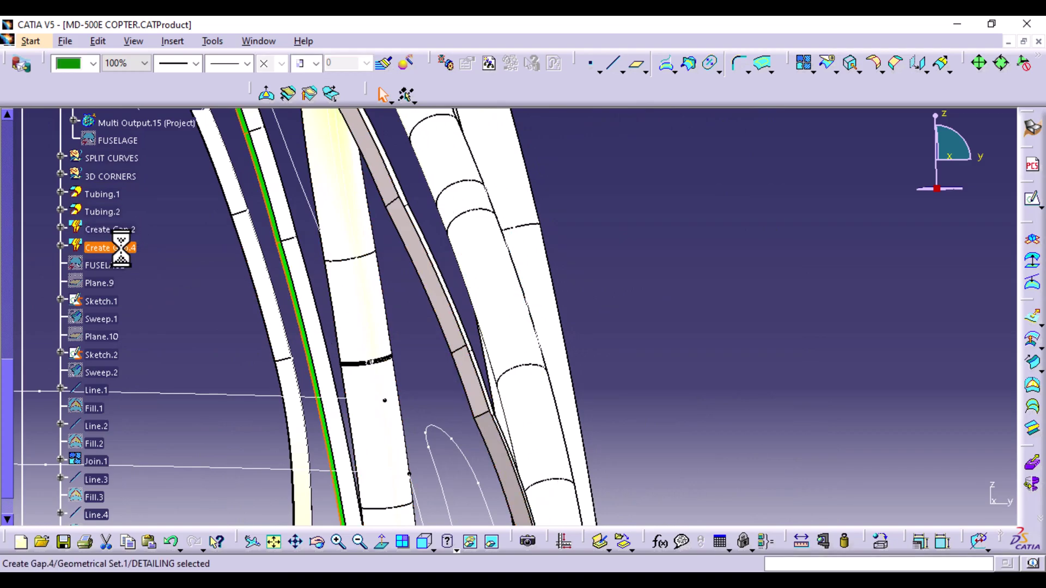
click(215, 347)
middle_drag(386, 366, 579, 401)
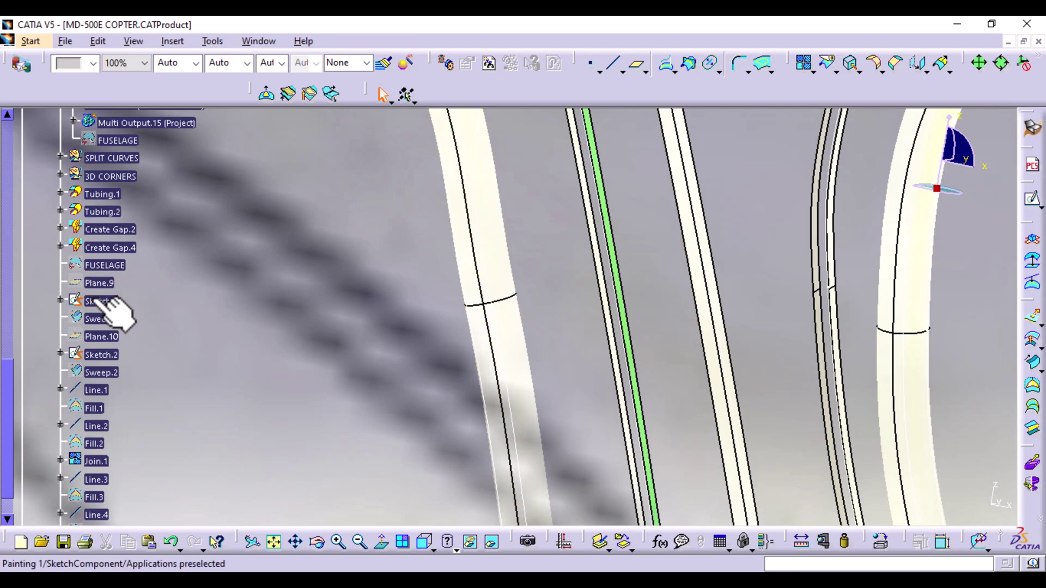
click(61, 229)
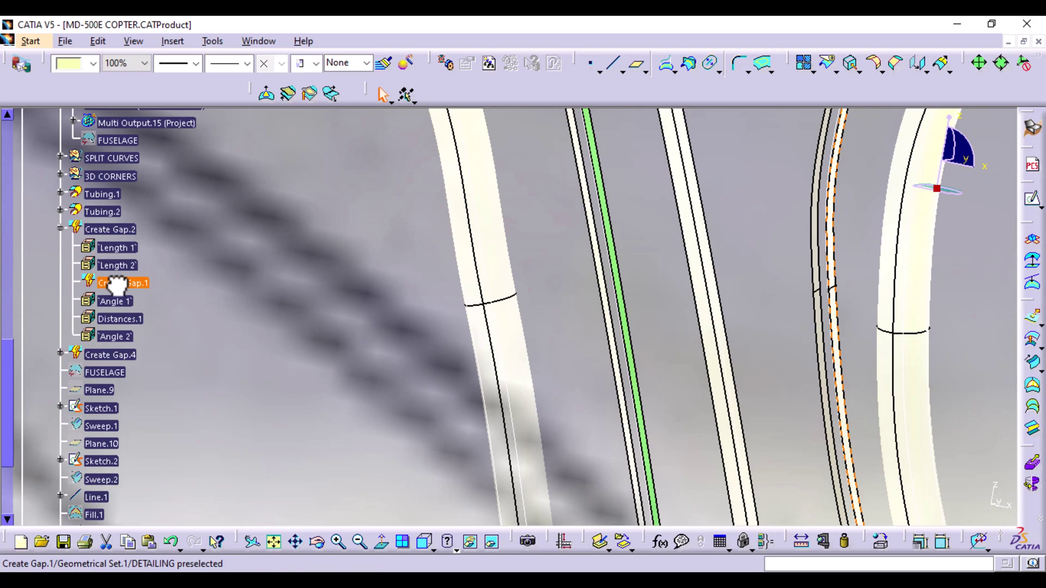
click(89, 65)
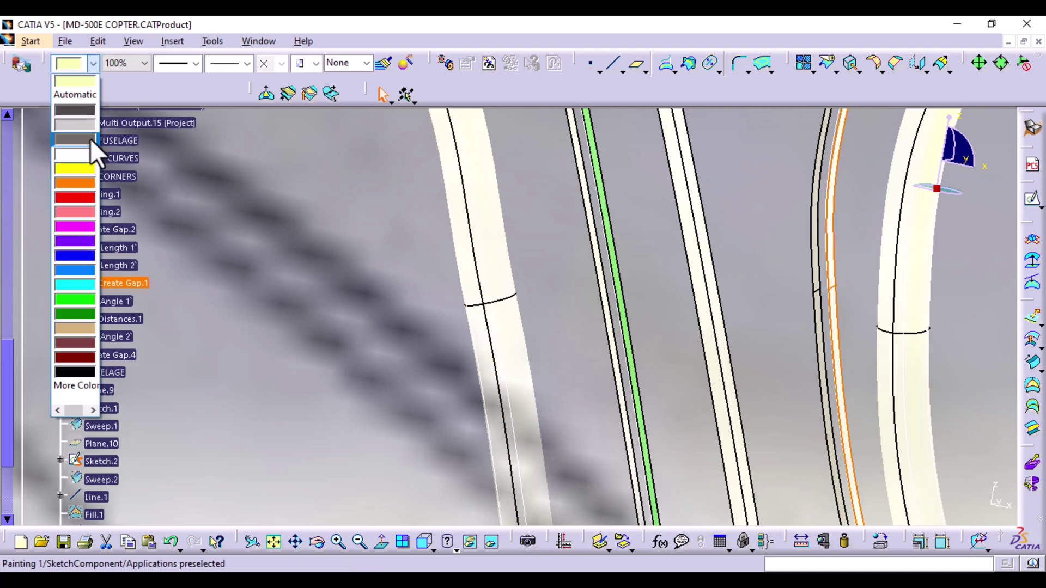
click(90, 139)
click(272, 313)
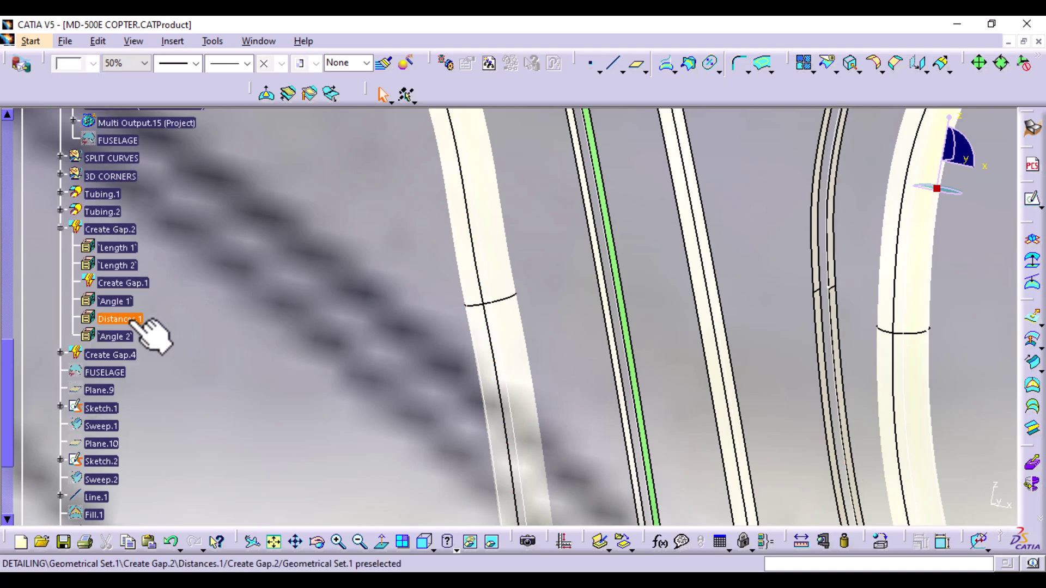
click(60, 229)
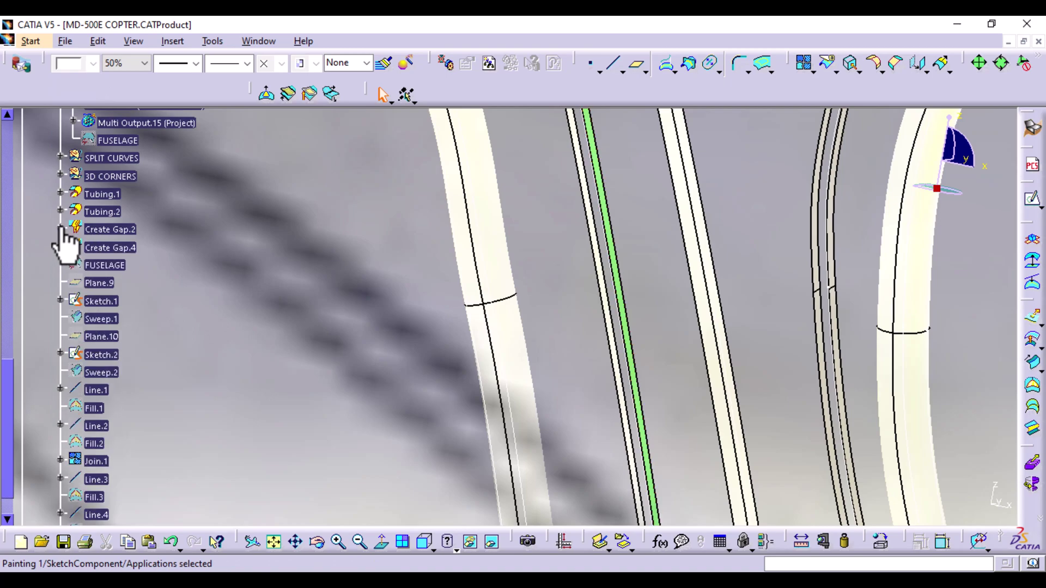
- Color the Create Gap.3 surface nested under Create Gap.4 the same dark green
click(60, 247)
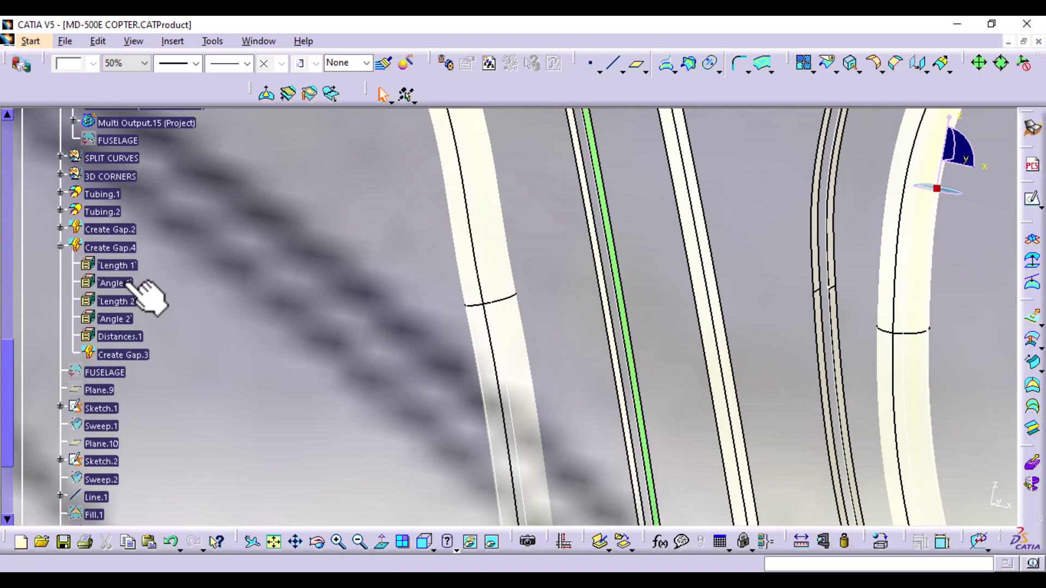
click(131, 354)
click(92, 63)
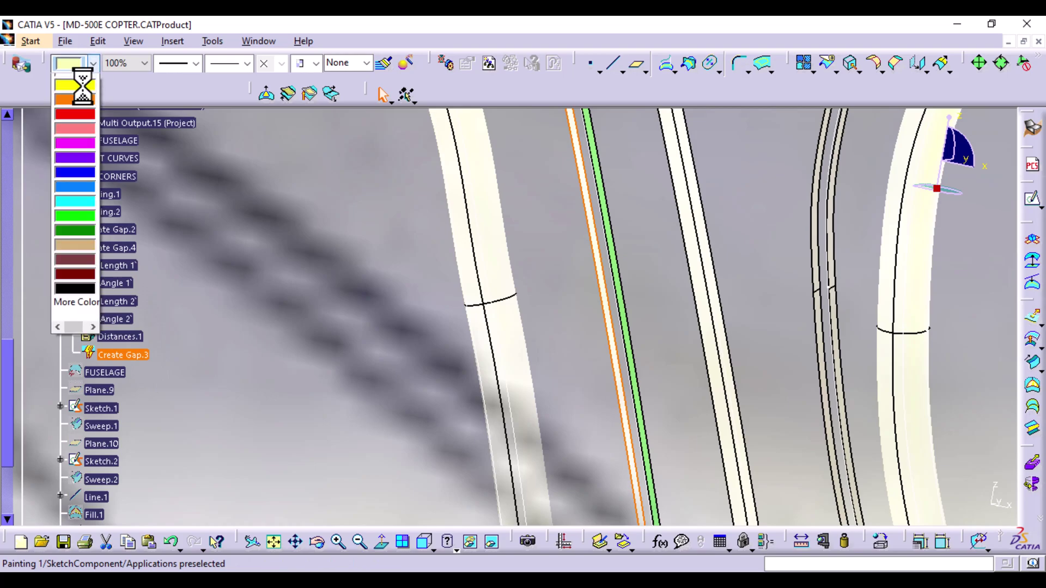
click(82, 315)
click(406, 333)
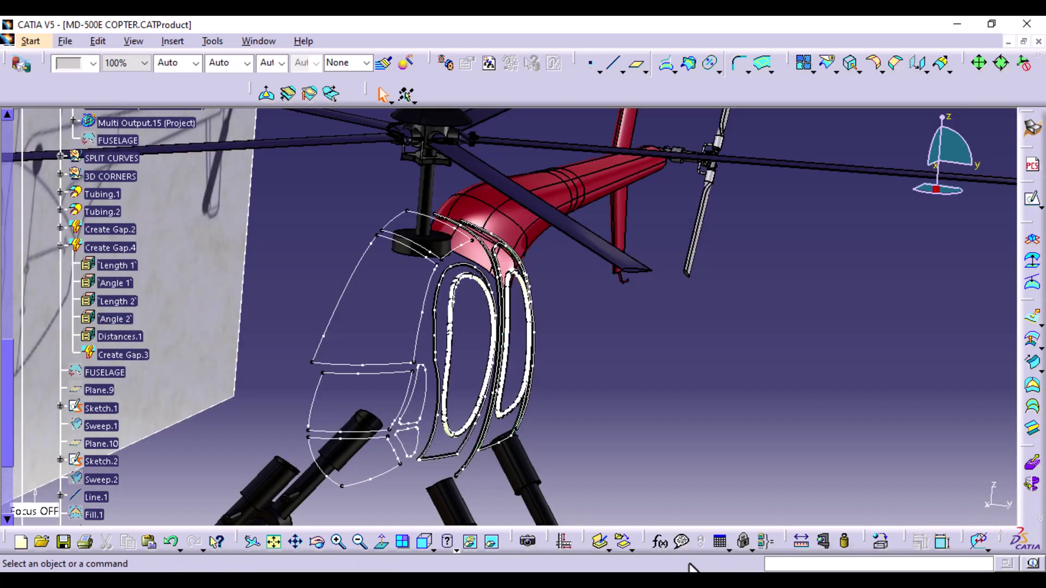
- Start a fill surface on the grey door gap, using a new point-continuity boundary of Create Gap.2's edge as its outer boundary
middle_drag(487, 465, 672, 374)
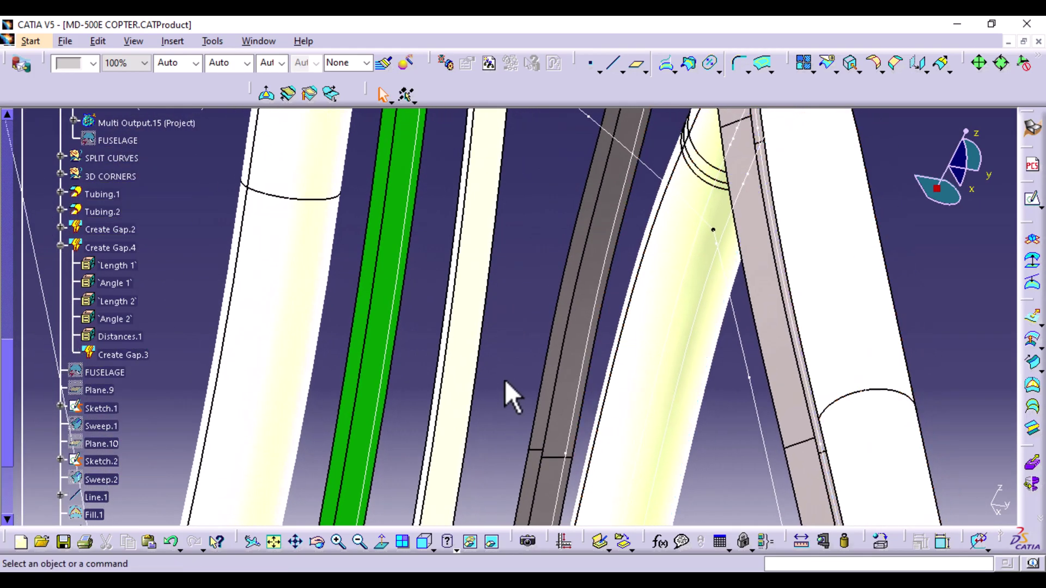
click(545, 374)
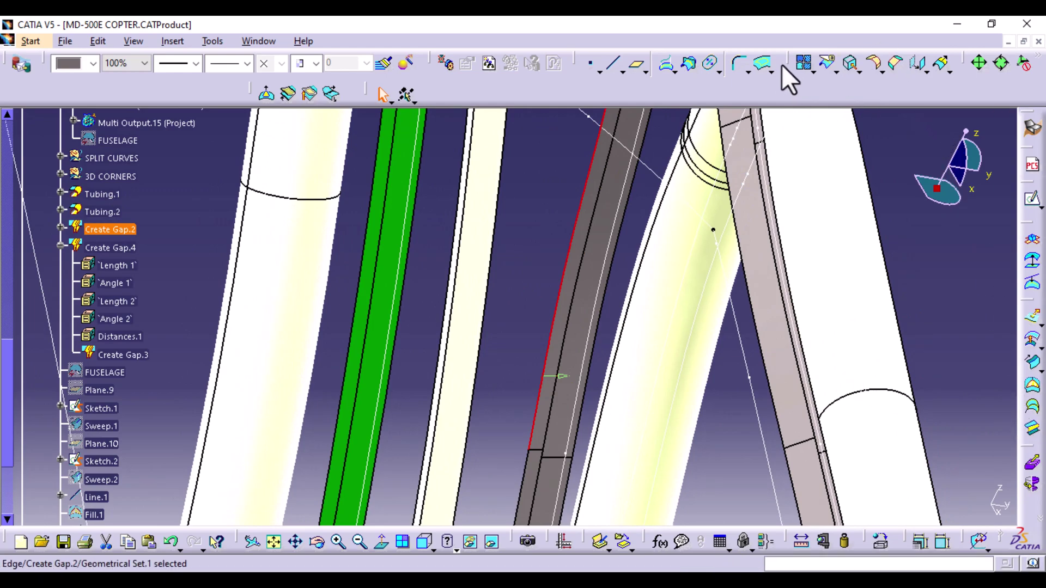
click(1034, 387)
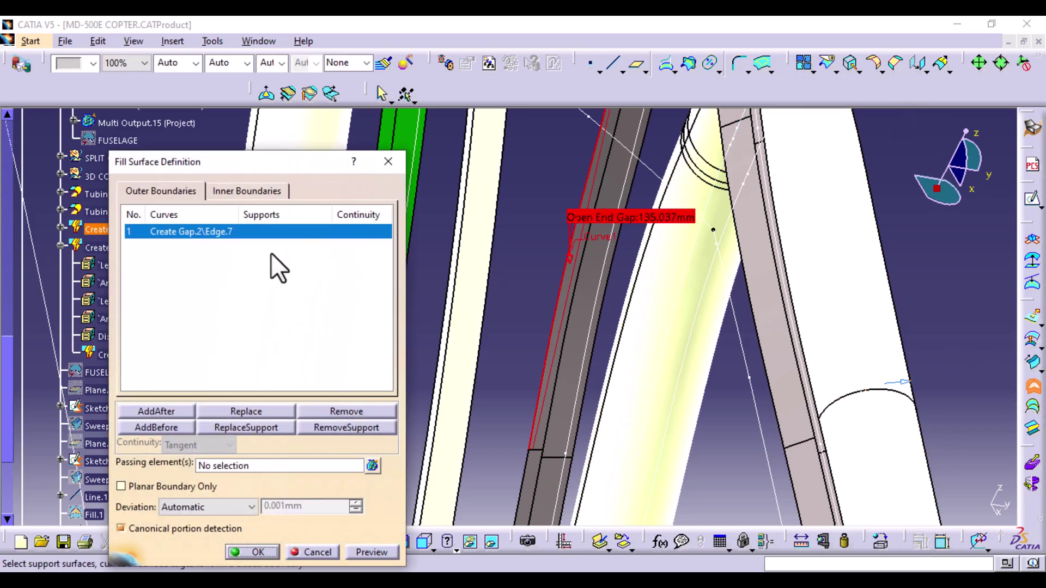
right_click(207, 231)
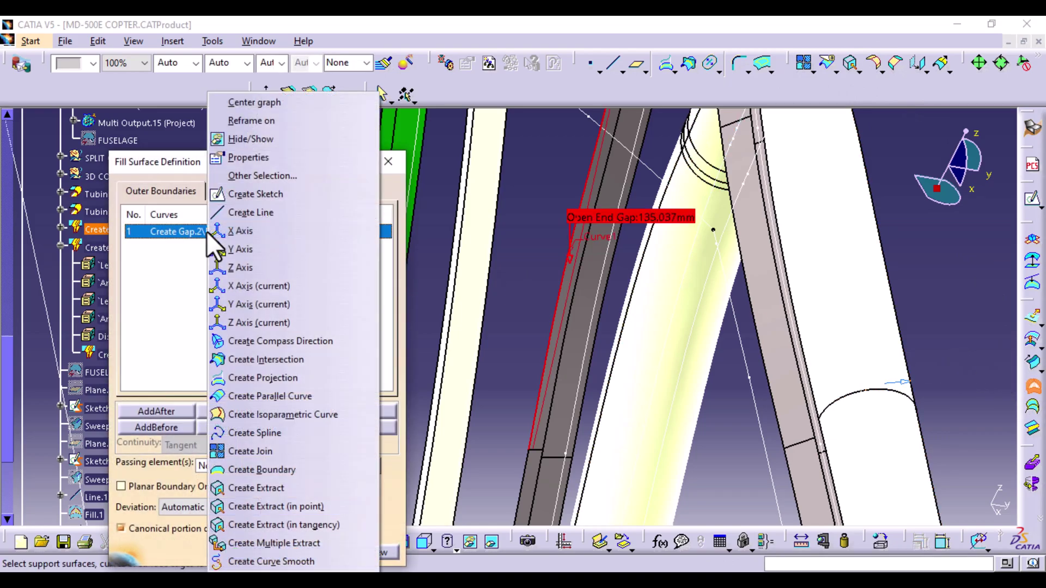
click(174, 320)
click(240, 410)
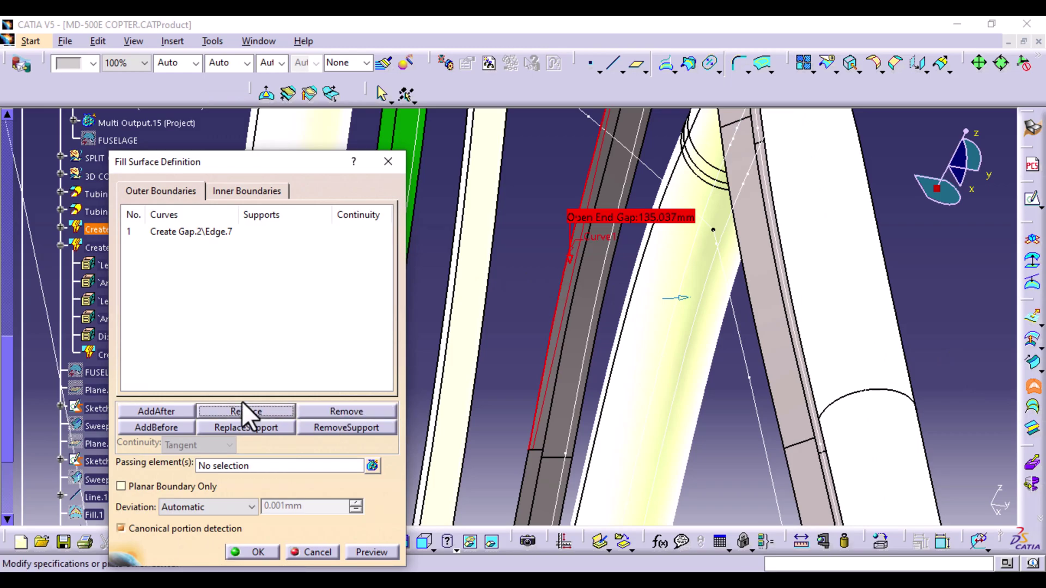
right_click(214, 231)
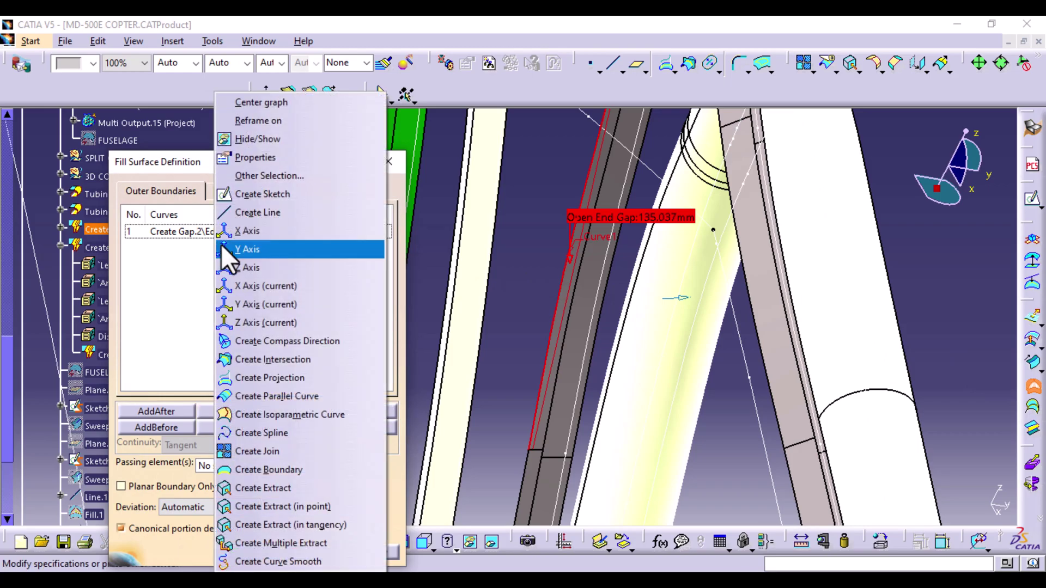
click(260, 471)
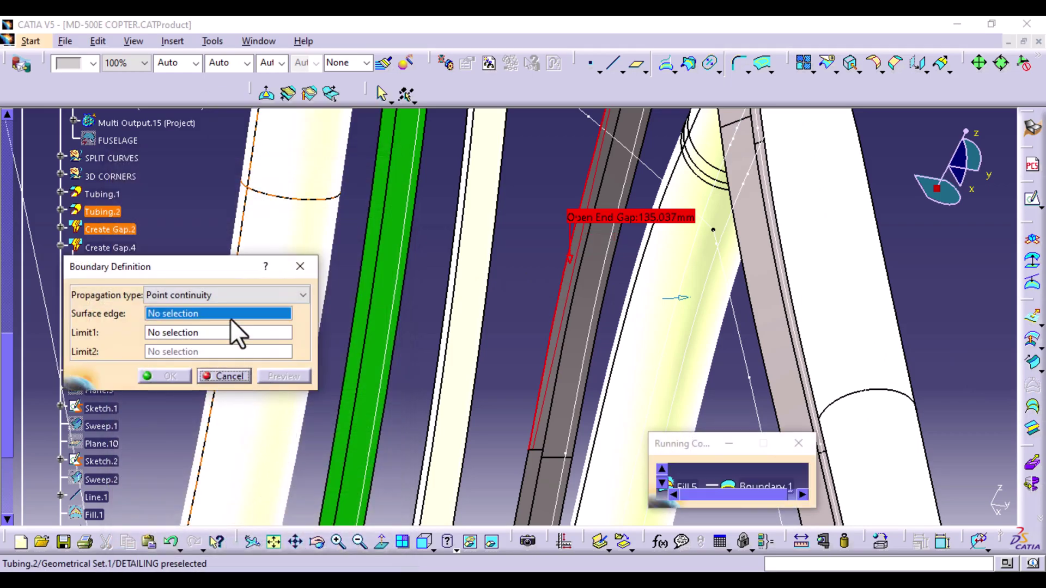
click(559, 320)
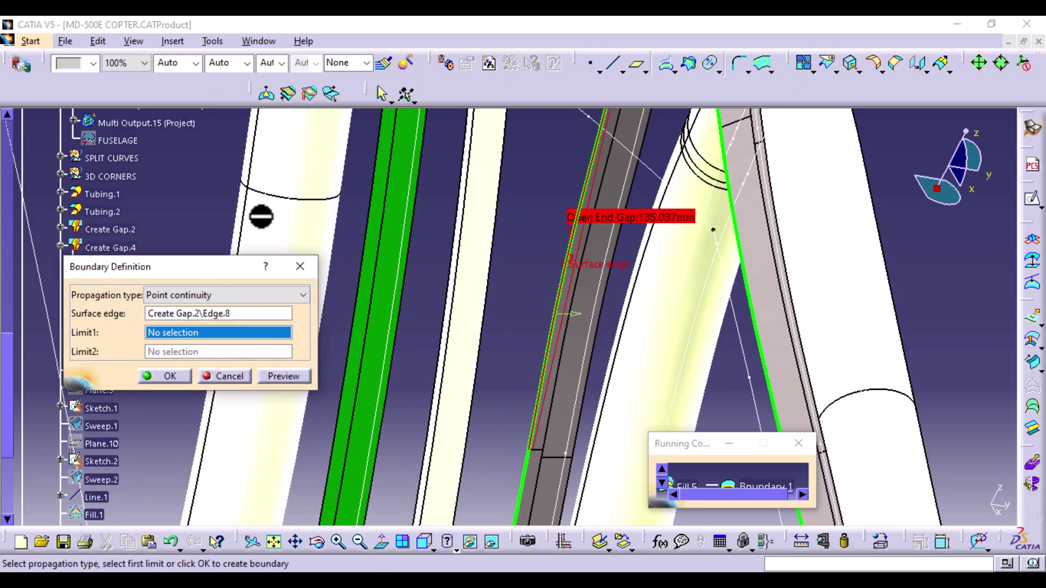
click(169, 376)
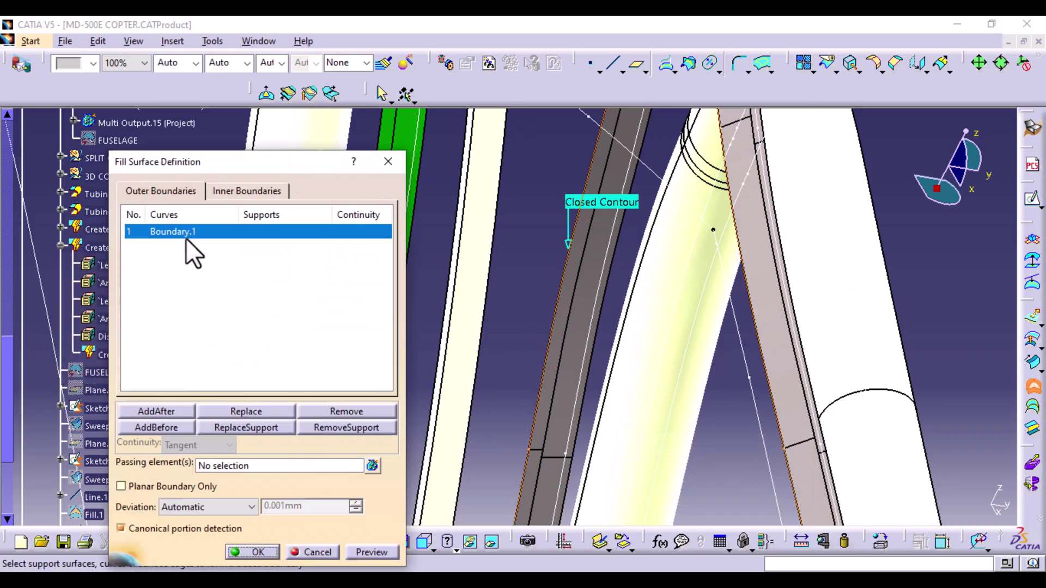
- Add a new point-continuity boundary of Create Gap.1's edge as the fill's inner boundary and create the surface
click(248, 190)
right_click(190, 233)
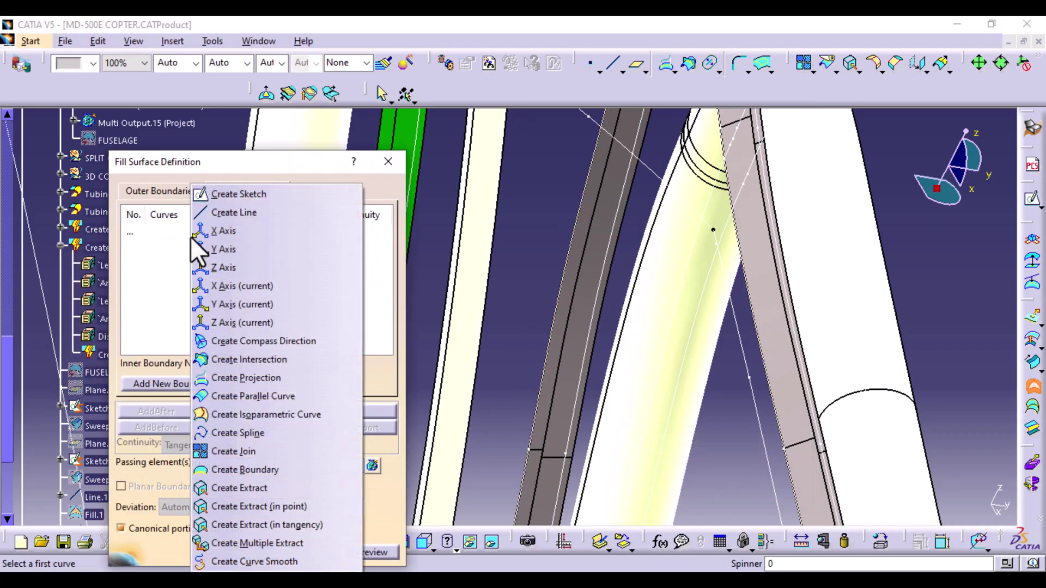
click(233, 469)
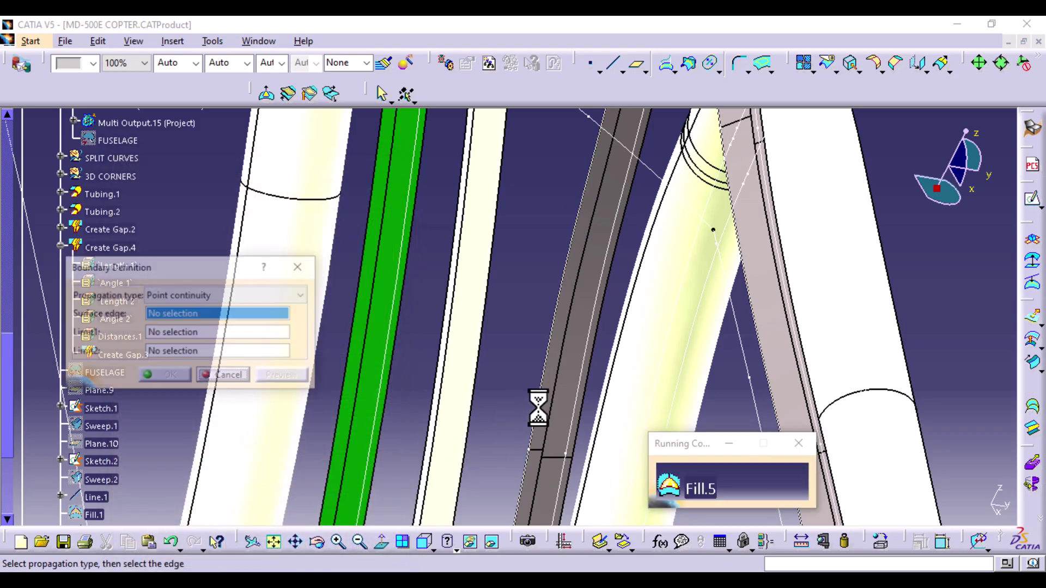
click(551, 386)
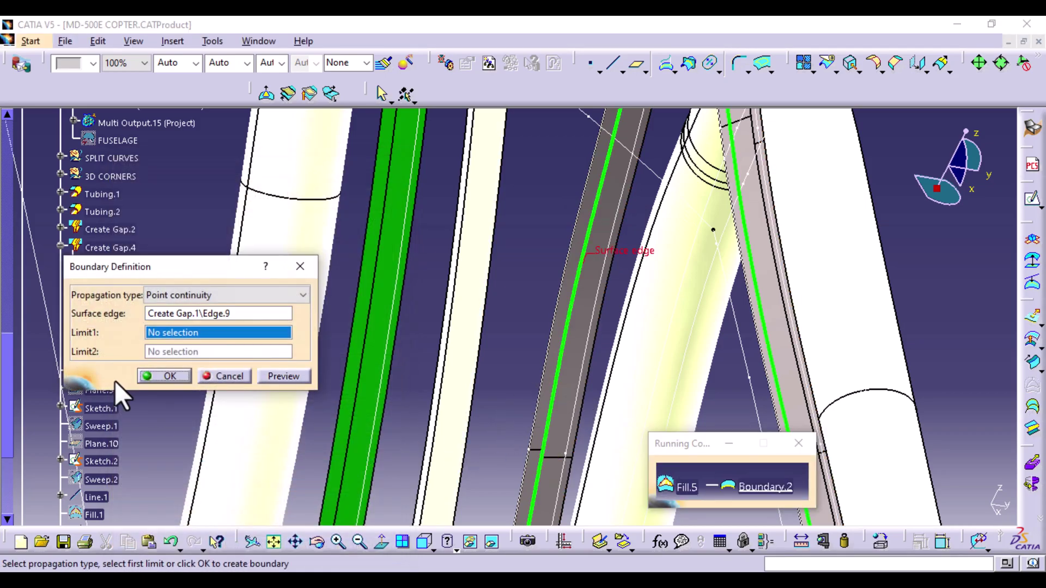
click(167, 375)
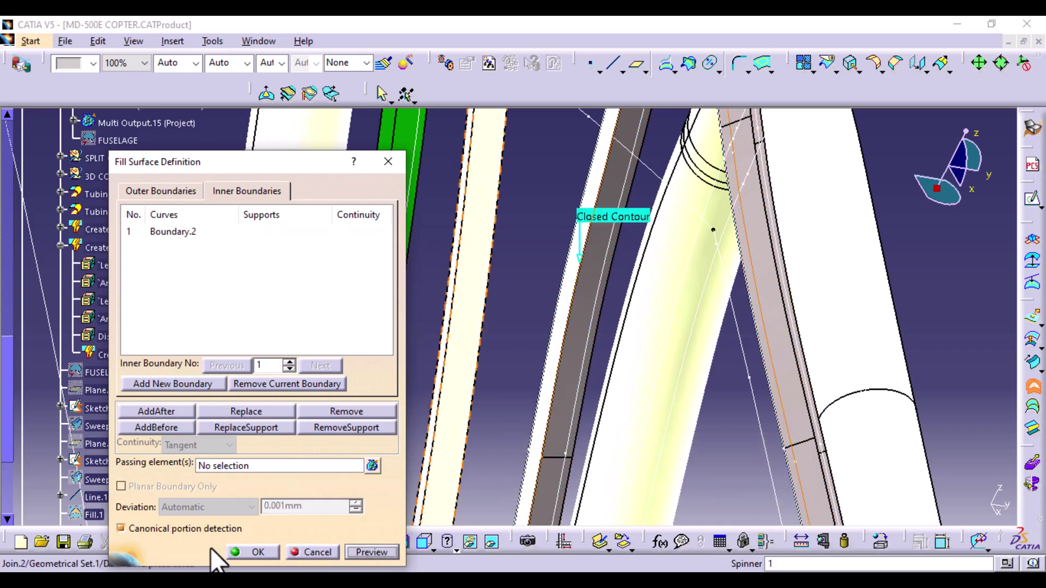
click(256, 552)
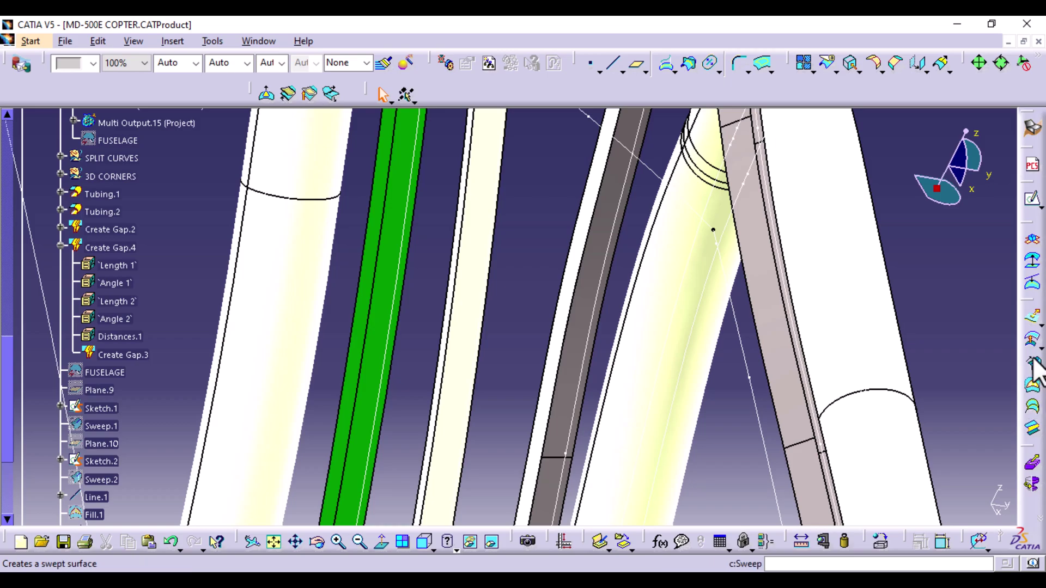
- Start a fill surface on the green door gap, hiding Boundary.4 and using a new point-continuity boundary of Create Gap.4's edge as outer boundary
click(1031, 390)
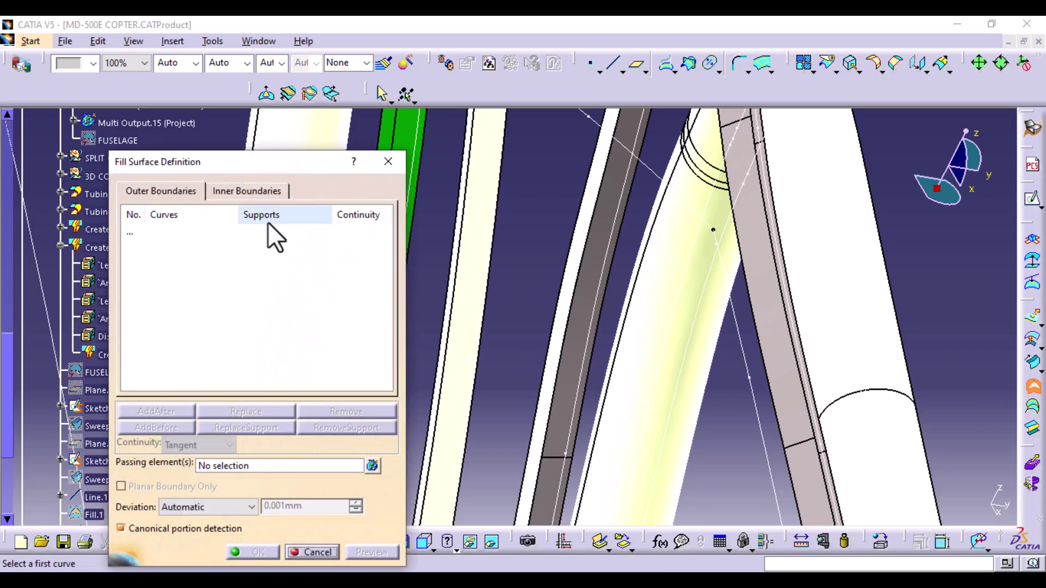
right_click(40, 116)
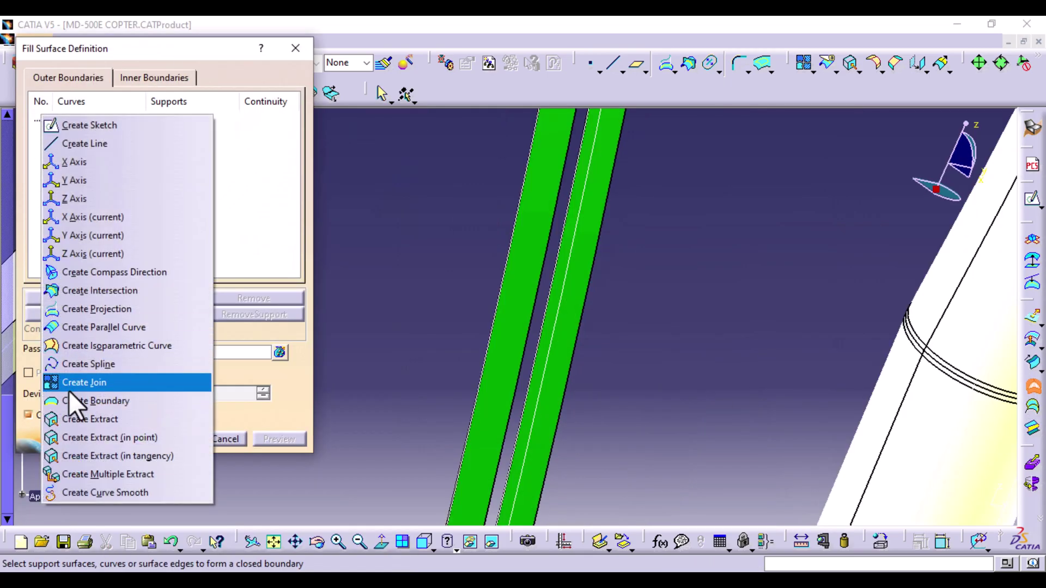
click(70, 401)
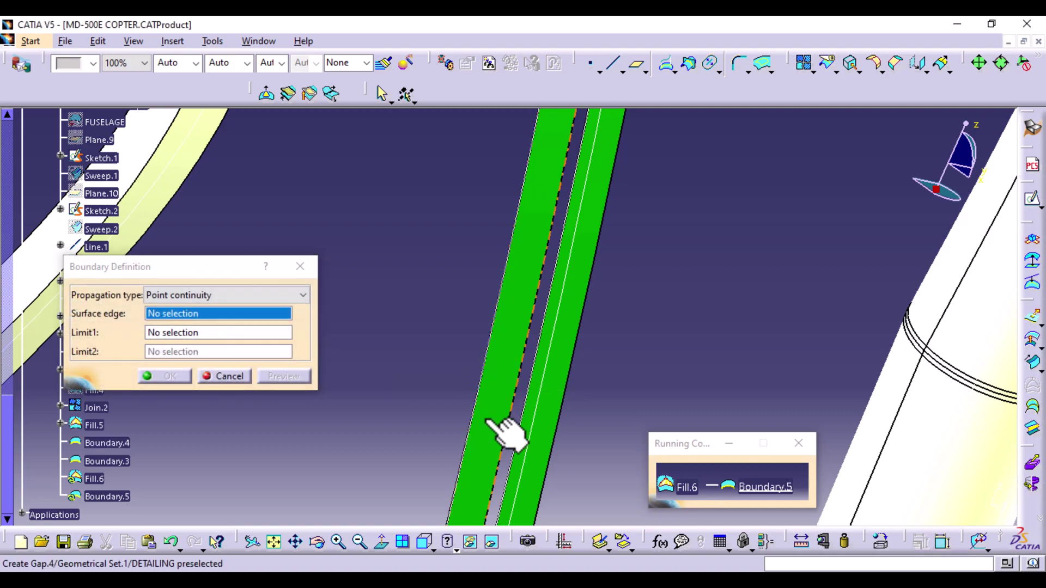
middle_drag(429, 397, 411, 316)
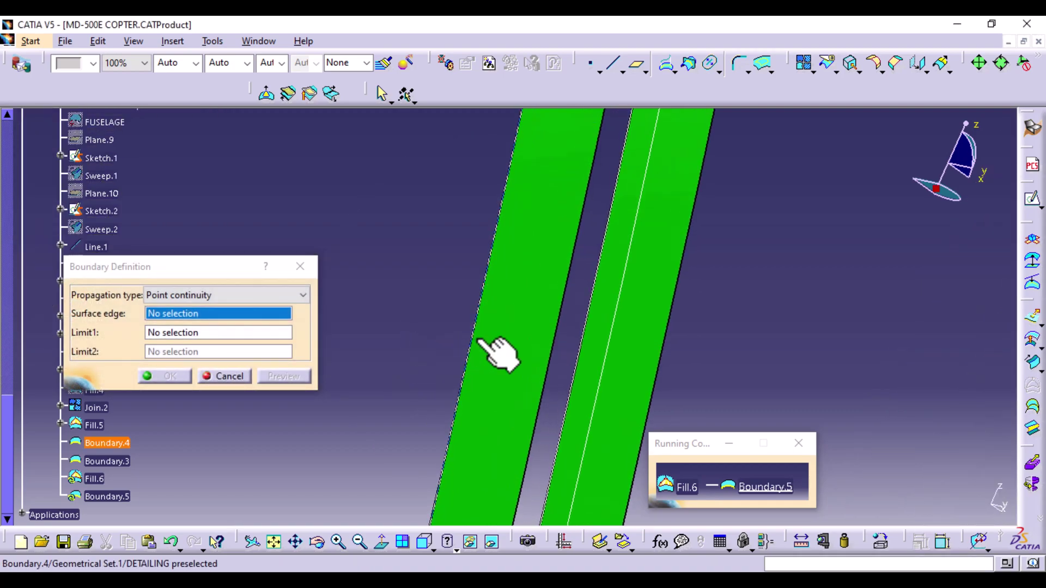
right_click(489, 355)
click(507, 76)
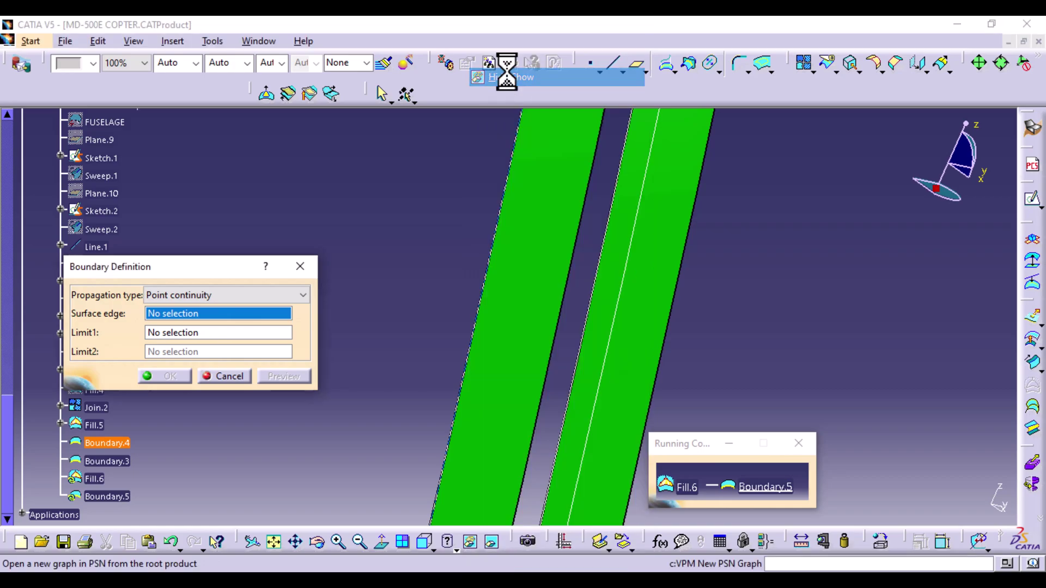
click(469, 338)
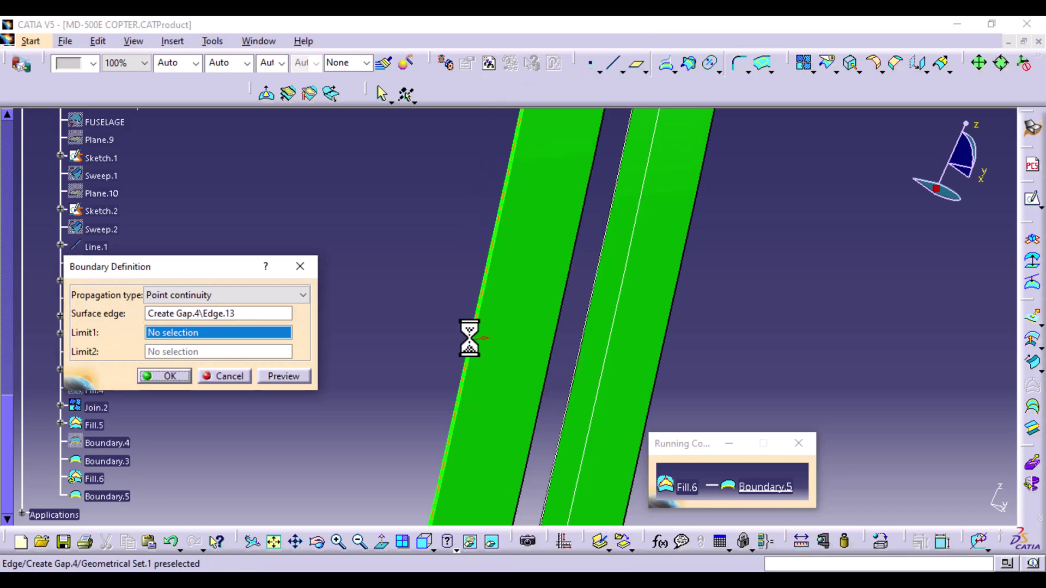
click(185, 375)
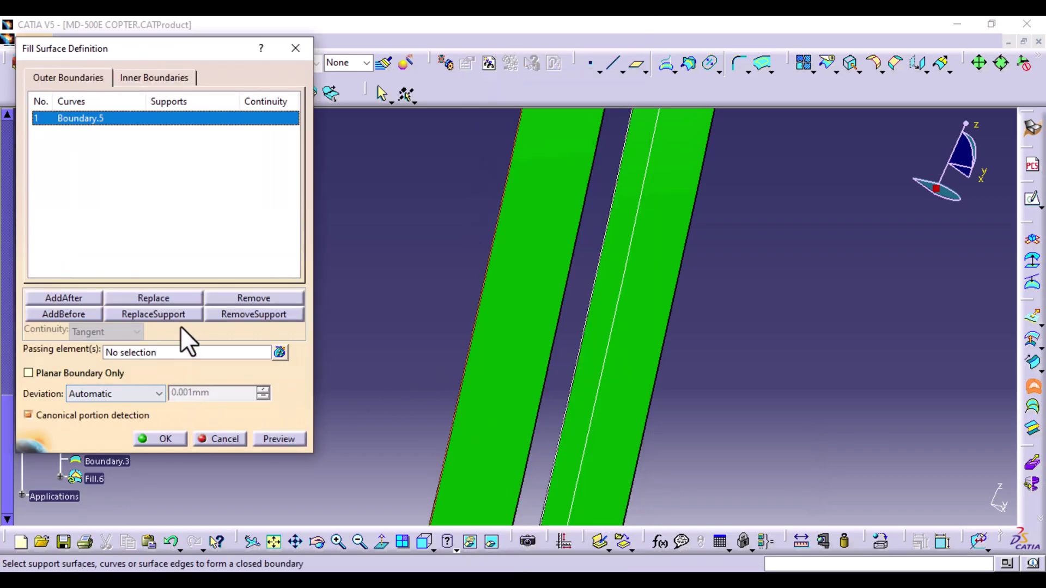
- Hide Boundary.3, add a new point-continuity boundary of Create Gap.3's edge as the fill's inner boundary, and create the surface
click(153, 77)
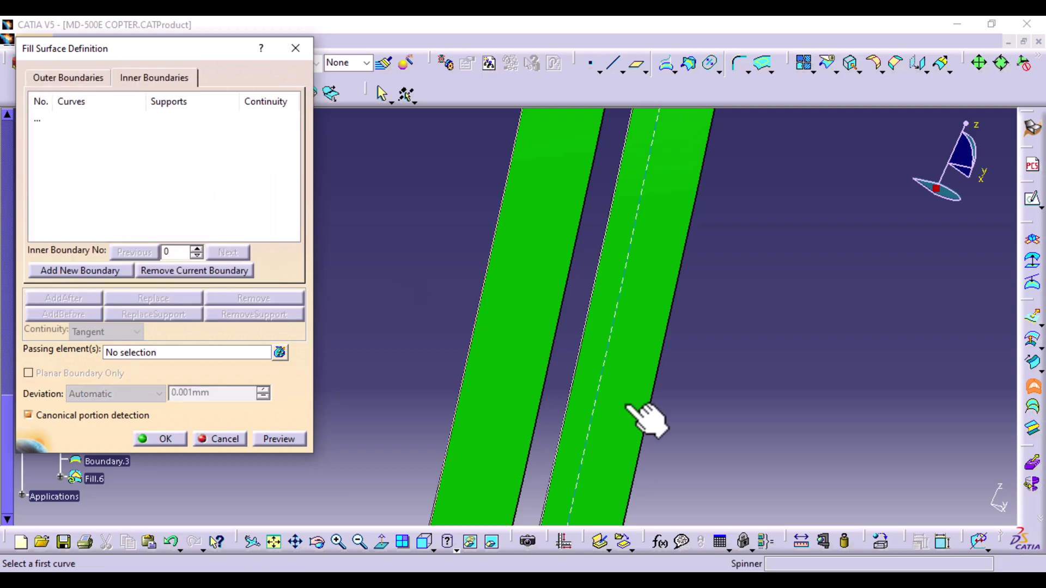
right_click(579, 361)
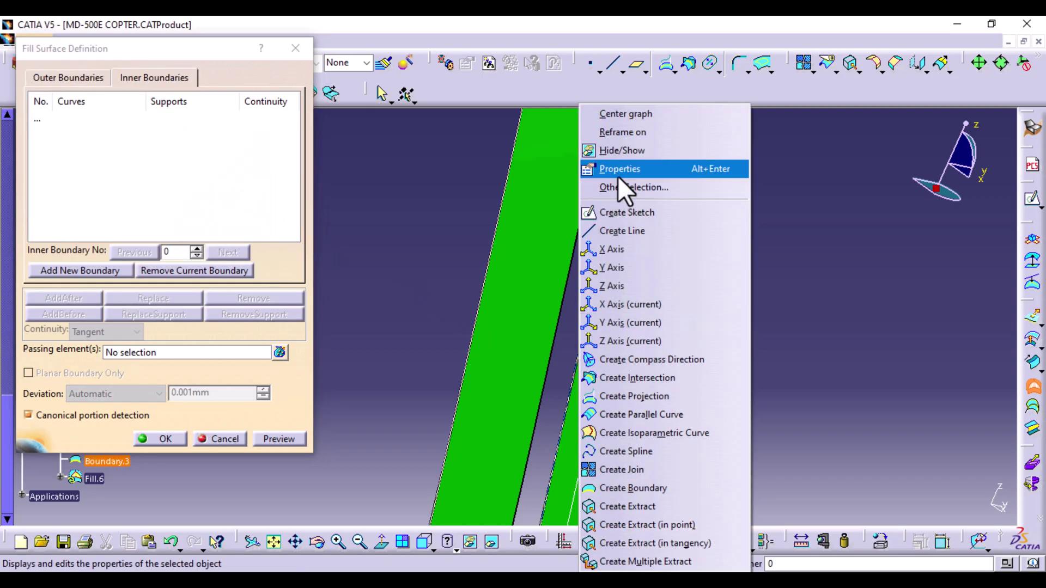
click(623, 152)
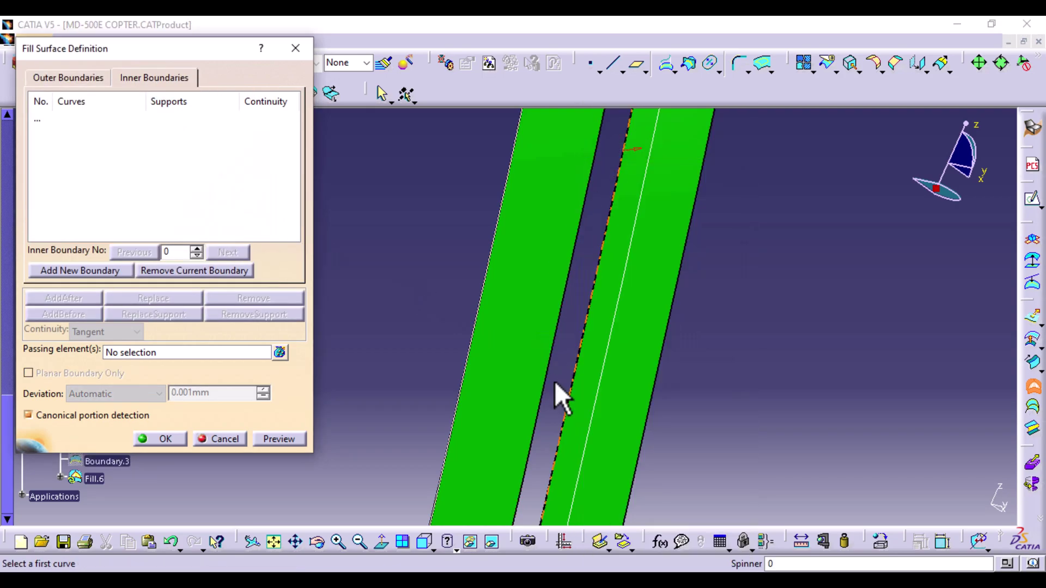
right_click(63, 115)
click(140, 399)
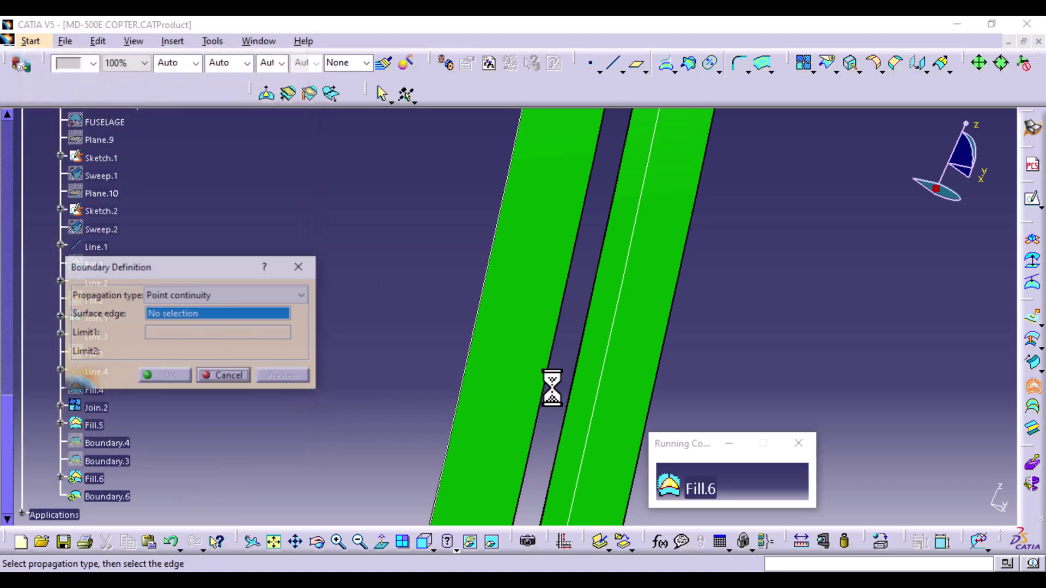
click(575, 371)
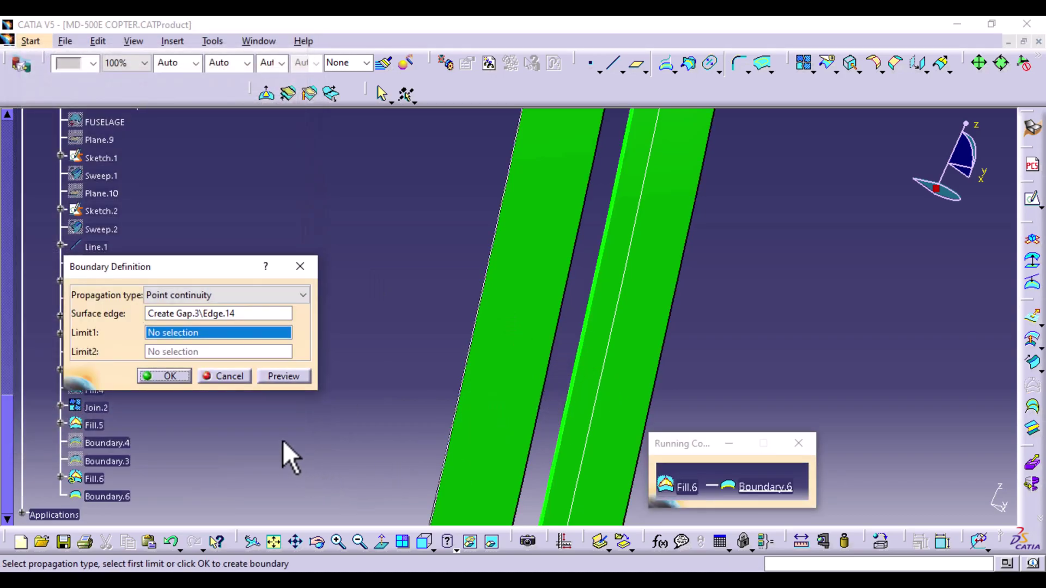
click(170, 377)
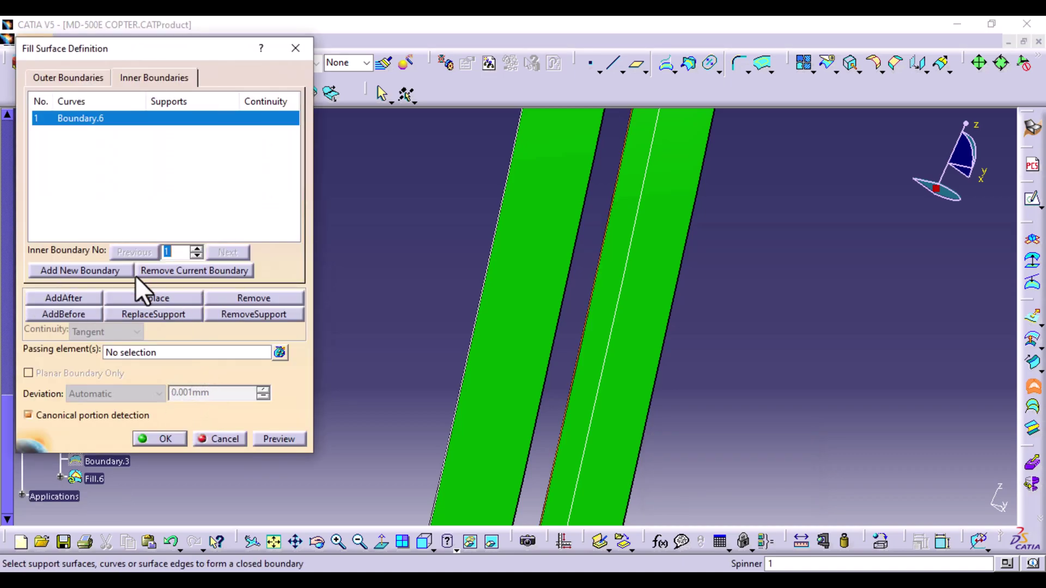
click(274, 436)
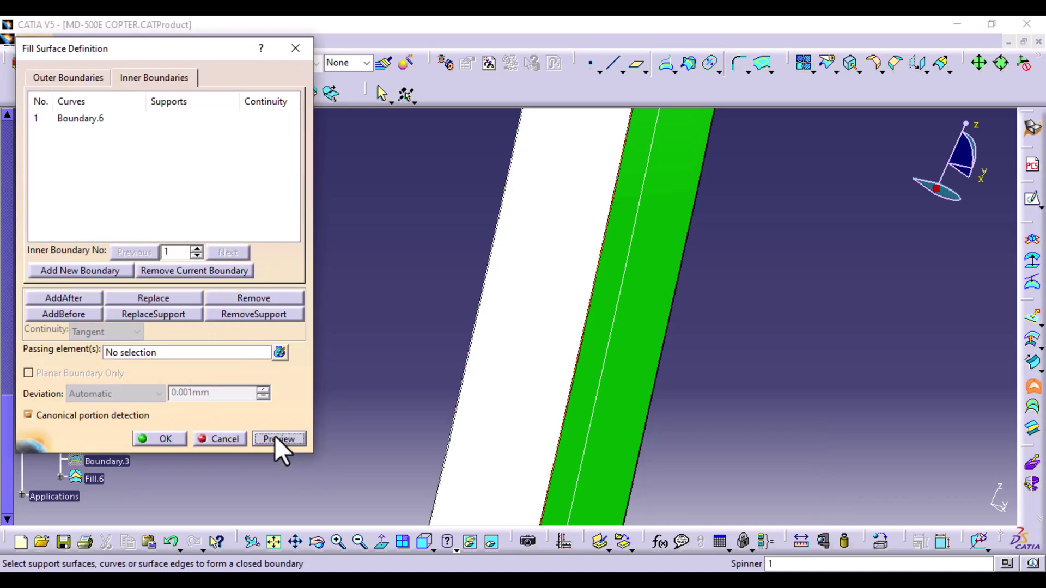
click(174, 441)
- Hide the projected curve Project.3 running along the grey door channel
middle_drag(311, 318, 299, 586)
middle_drag(386, 405, 304, 553)
middle_drag(834, 453, 604, 137)
scroll(281, 292, down, 1)
mouse_move(277, 416)
middle_down()
mouse_move(334, 344)
mouse_move(334, 385)
mouse_move(359, 398)
mouse_move(355, 416)
mouse_move(560, 401)
mouse_move(523, 345)
mouse_move(403, 387)
mouse_move(351, 393)
mouse_move(297, 350)
mouse_move(245, 253)
mouse_move(570, 345)
mouse_move(206, 341)
mouse_move(570, 499)
middle_up()
middle_drag(484, 460, 524, 353)
right_click(516, 337)
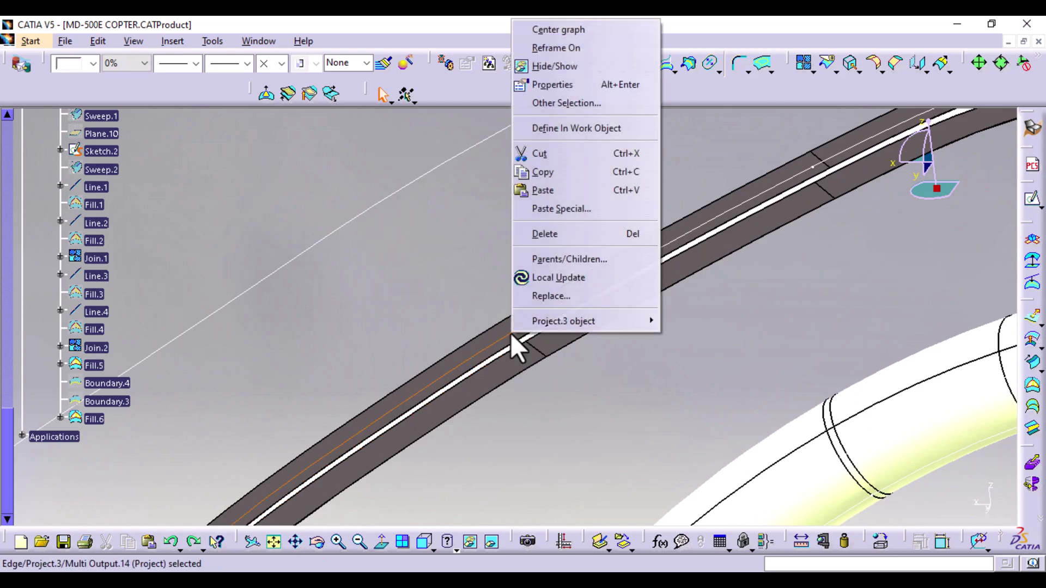
click(543, 67)
- Join Create Gap.2, Fill.5 and Create Gap.1 into one grey door channel surface with a 0.001 mm merging distance
middle_drag(507, 235, 477, 176)
click(806, 64)
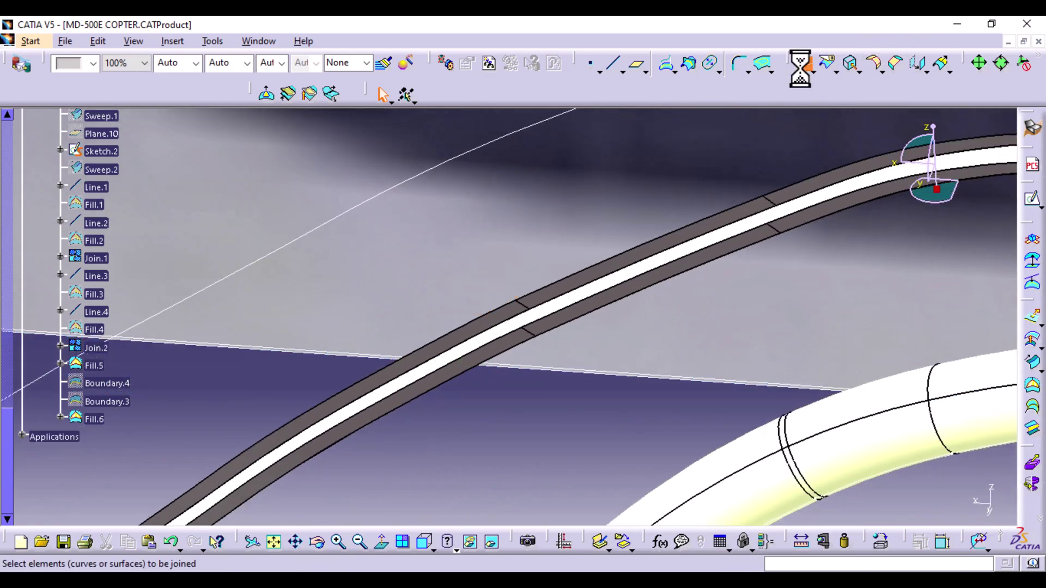
click(569, 290)
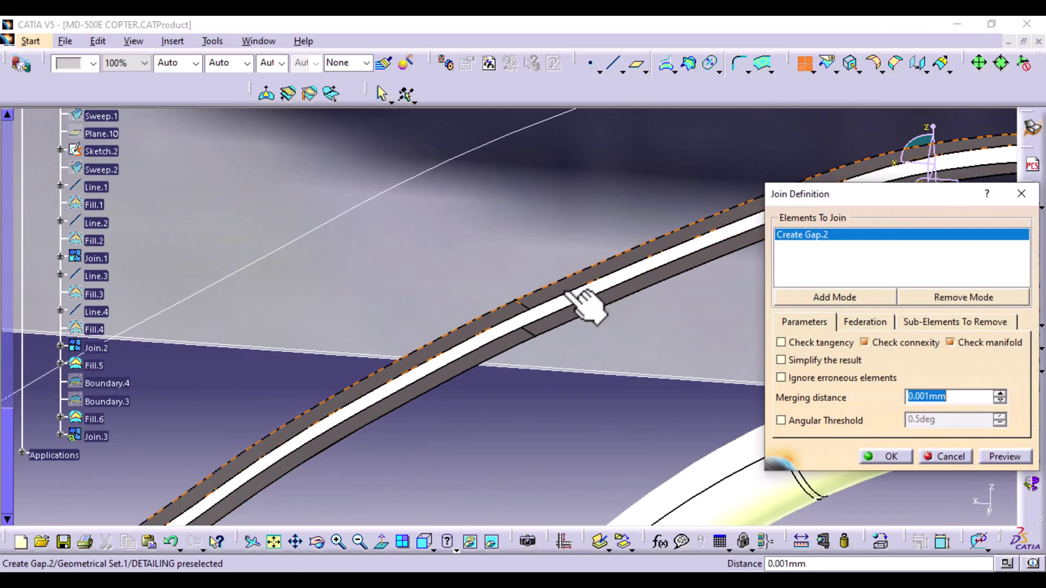
click(573, 305)
click(570, 317)
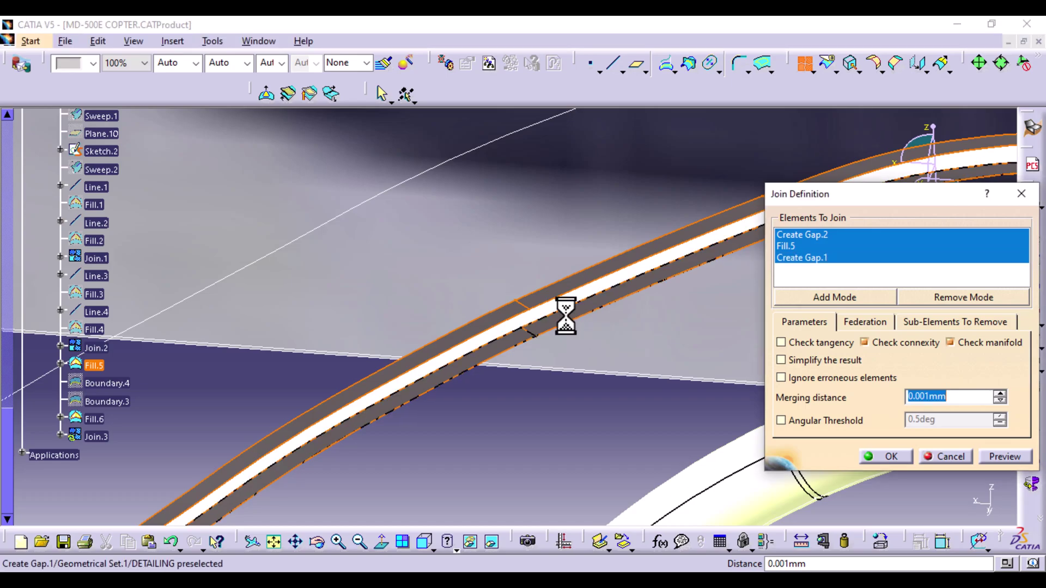
click(1005, 457)
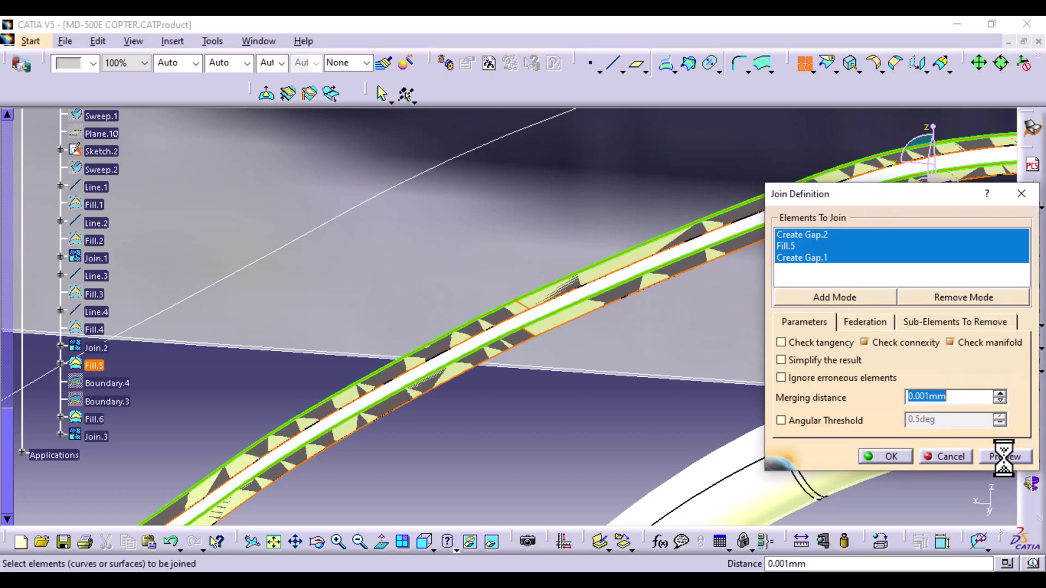
click(890, 457)
- Join Create Gap.4, Fill.6 and Create Gap.3 into one green door channel surface, hiding the projected curve Project.4 on it
mouse_move(548, 234)
middle_down()
mouse_move(528, 229)
mouse_move(482, 495)
mouse_move(567, 432)
mouse_move(486, 332)
middle_up()
middle_drag(603, 362, 576, 518)
middle_drag(528, 327, 492, 136)
click(803, 63)
click(298, 252)
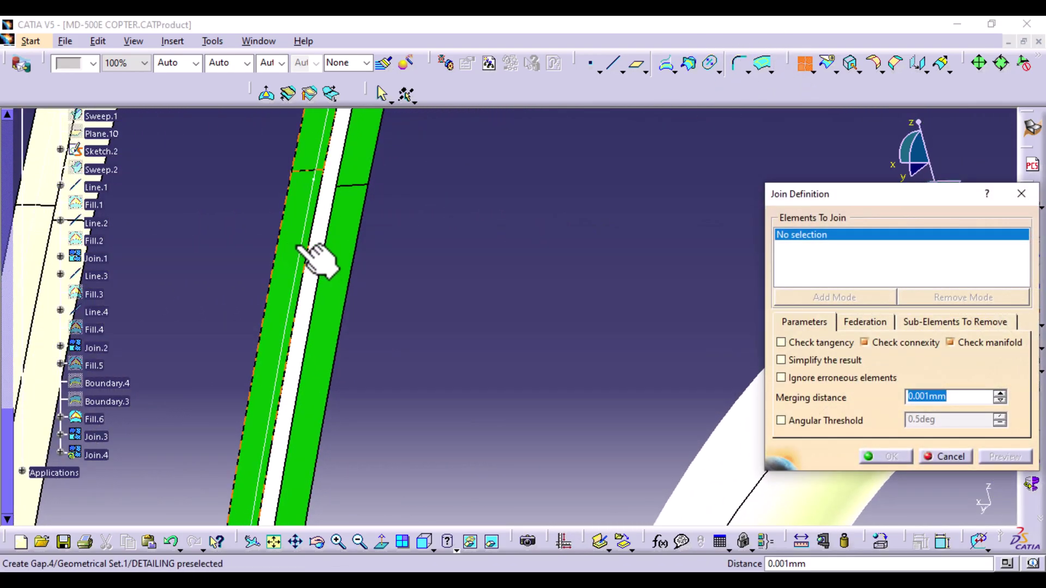
right_click(305, 256)
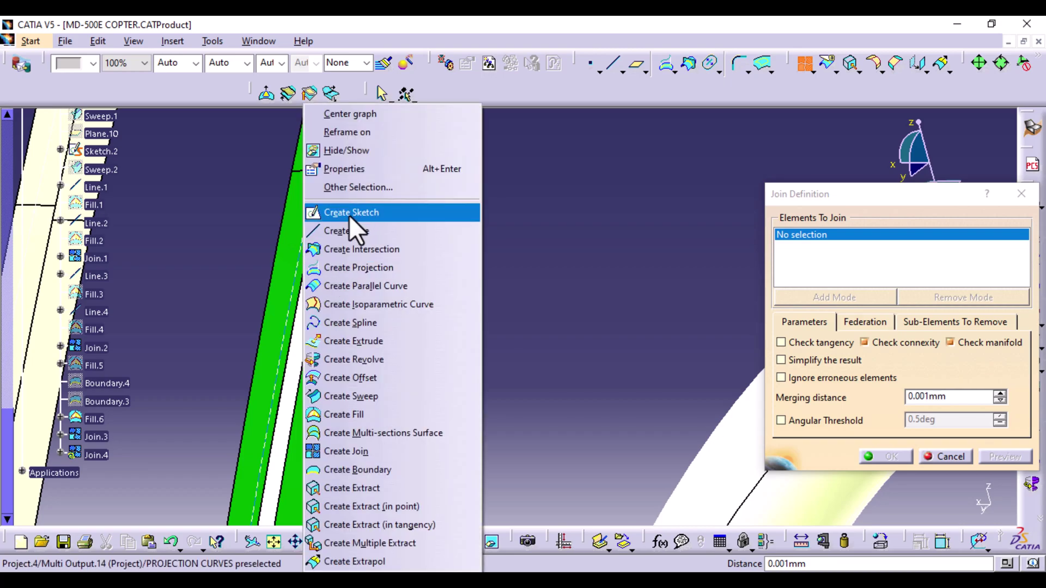
click(349, 151)
click(281, 276)
click(306, 283)
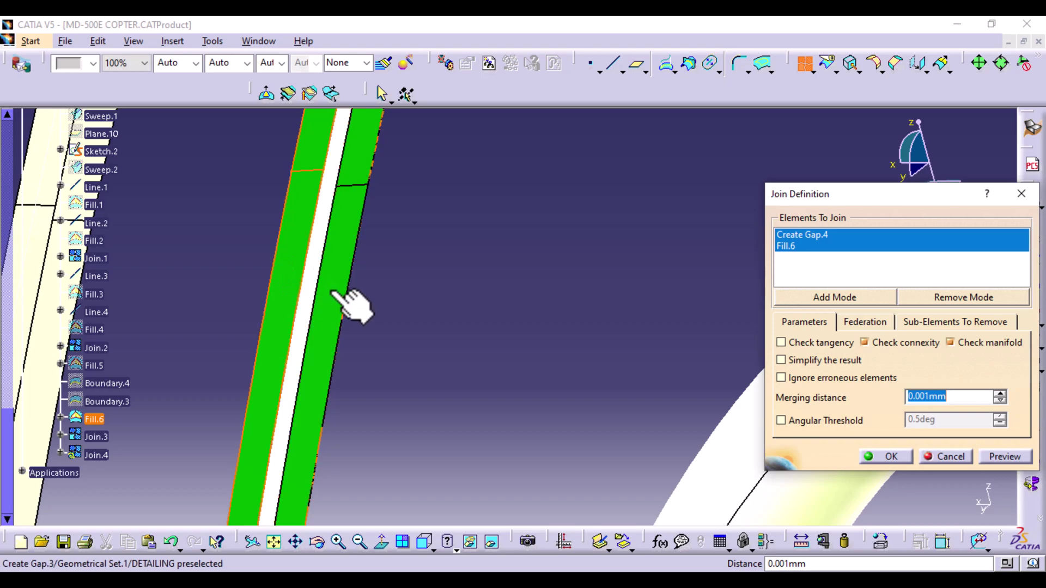
click(332, 293)
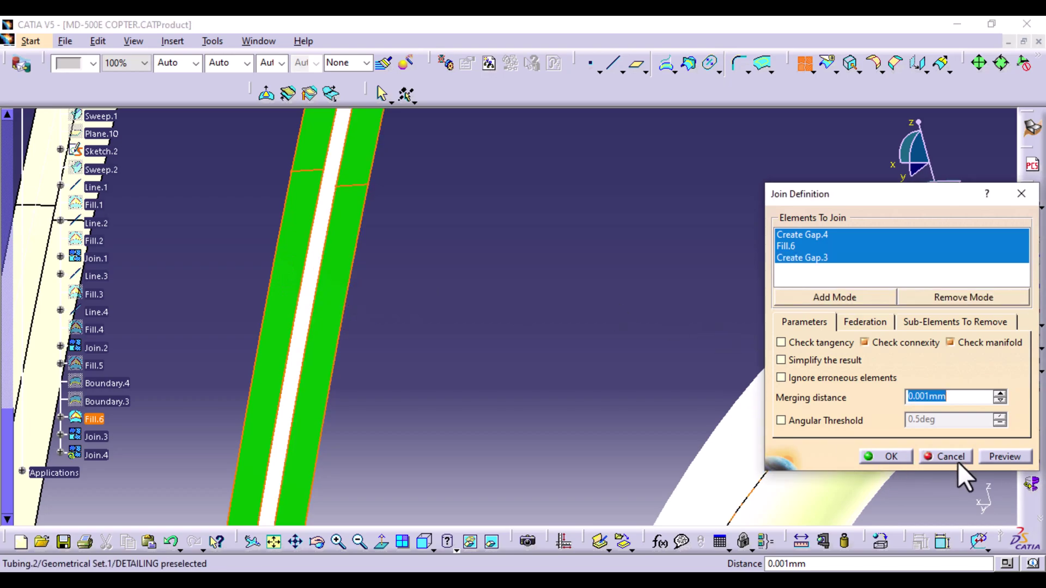
click(1001, 454)
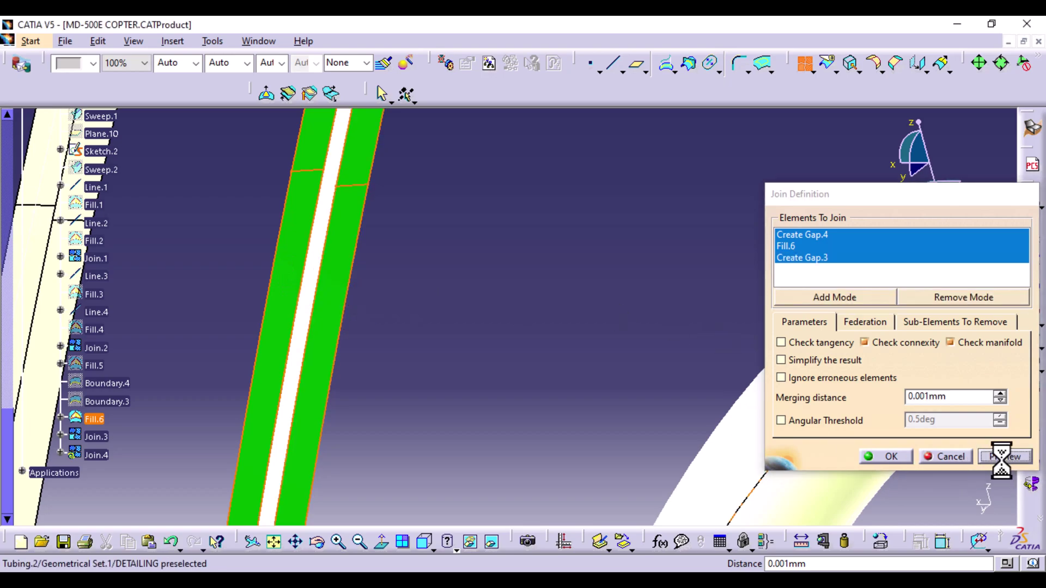
click(893, 456)
- Show the FUSELAGE surface in Geometrical Set.1 of the MD- part and view it together with the door and window detailing
middle_drag(509, 316, 554, 540)
middle_drag(557, 502, 514, 385)
middle_drag(627, 420, 391, 329)
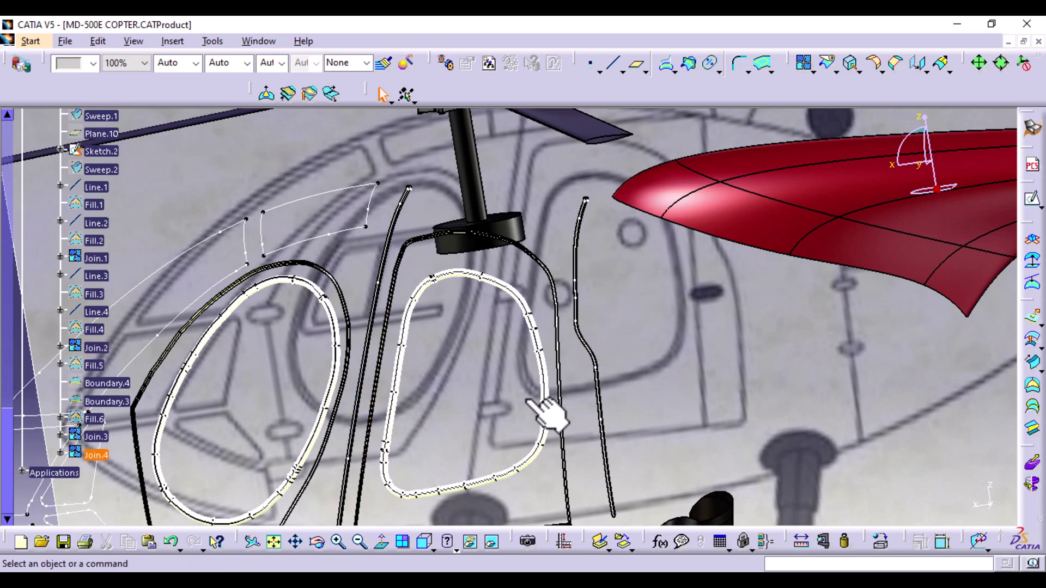
middle_drag(505, 397, 499, 335)
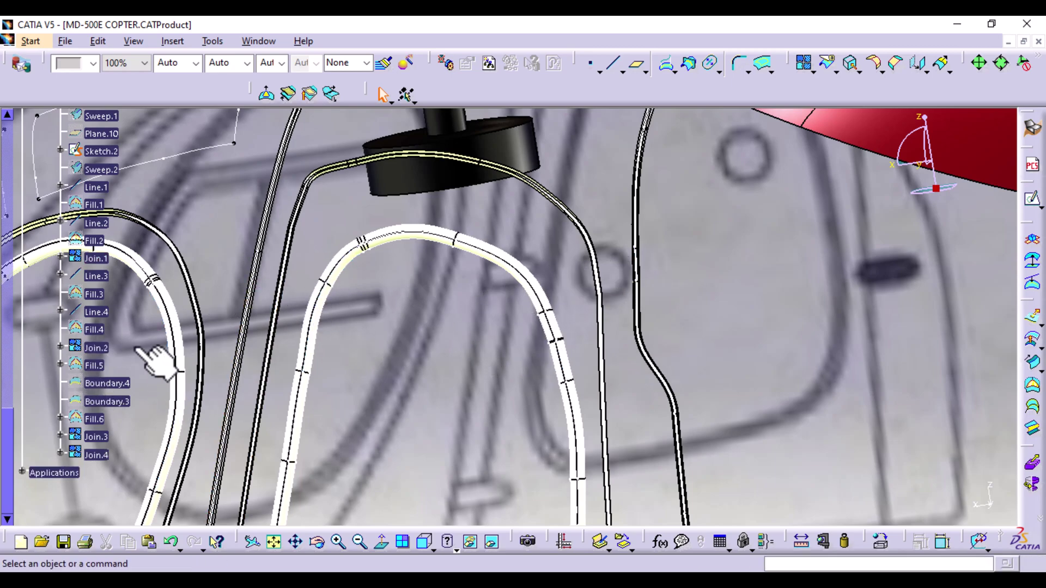
ctrl+middle_drag(397, 362, 399, 421)
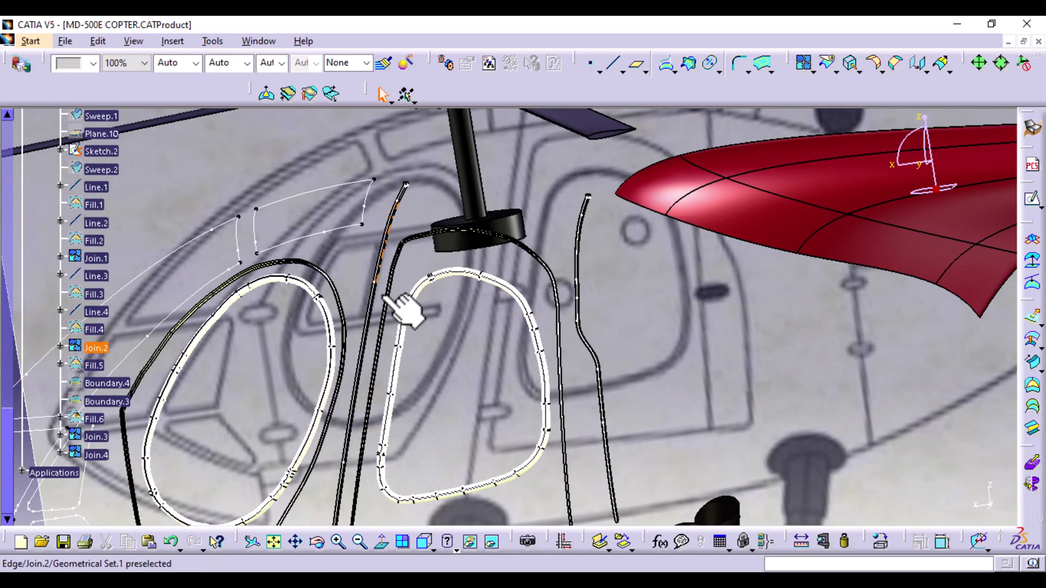
ctrl+middle_drag(461, 343, 462, 412)
drag(7, 459, 50, 79)
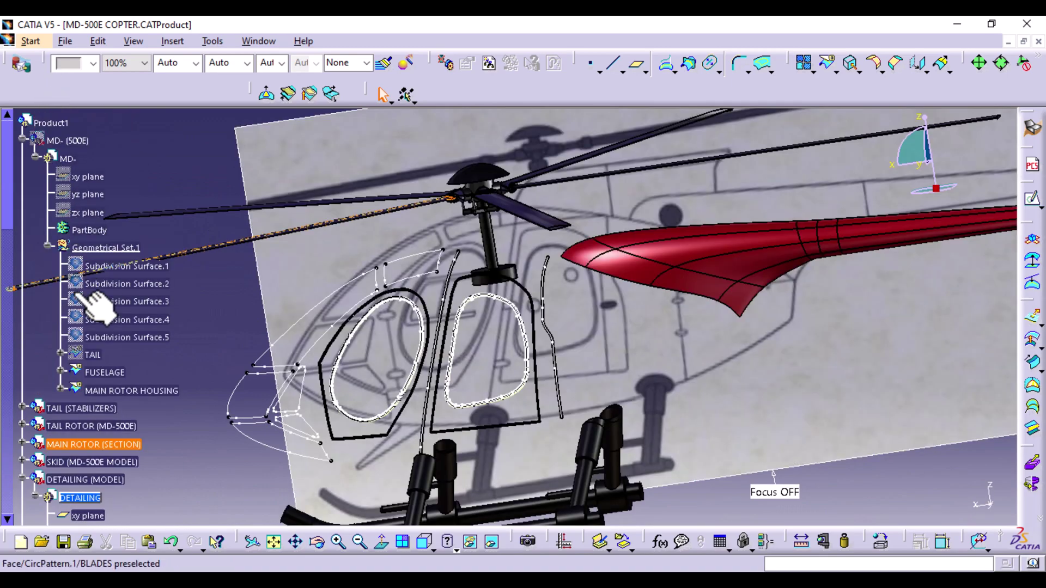
right_click(117, 374)
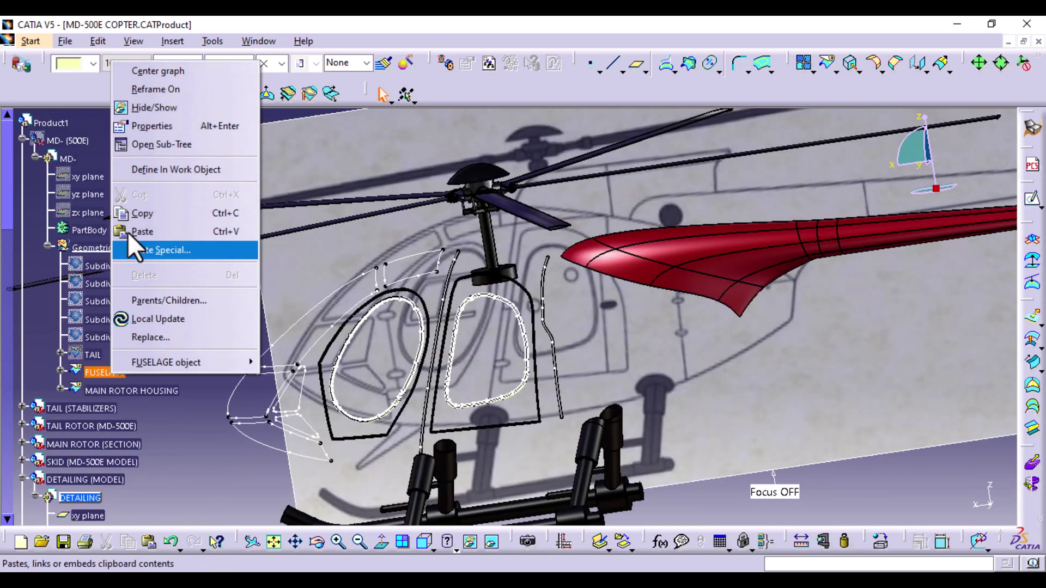
click(181, 101)
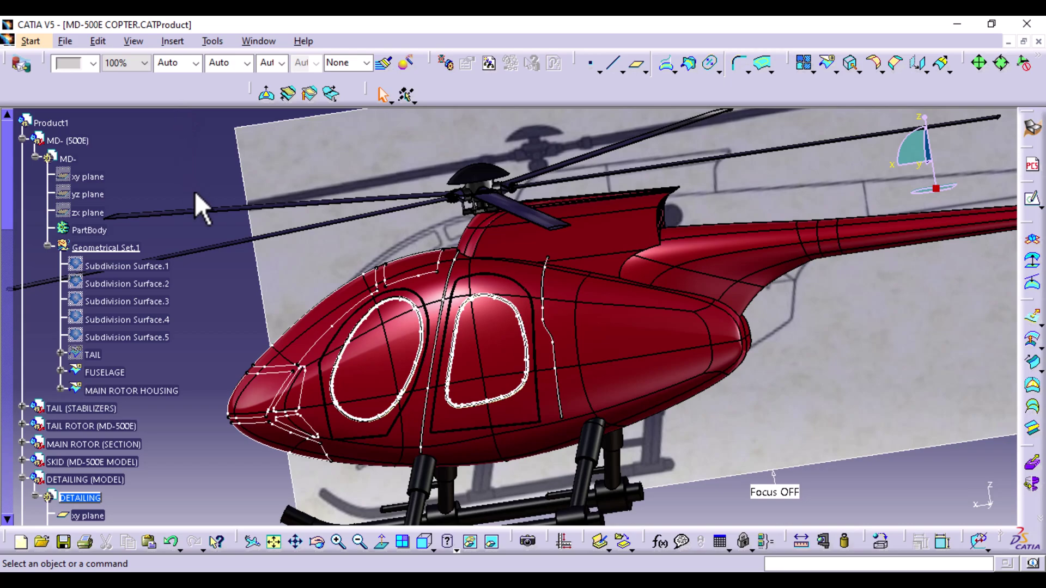
middle_drag(515, 384, 396, 338)
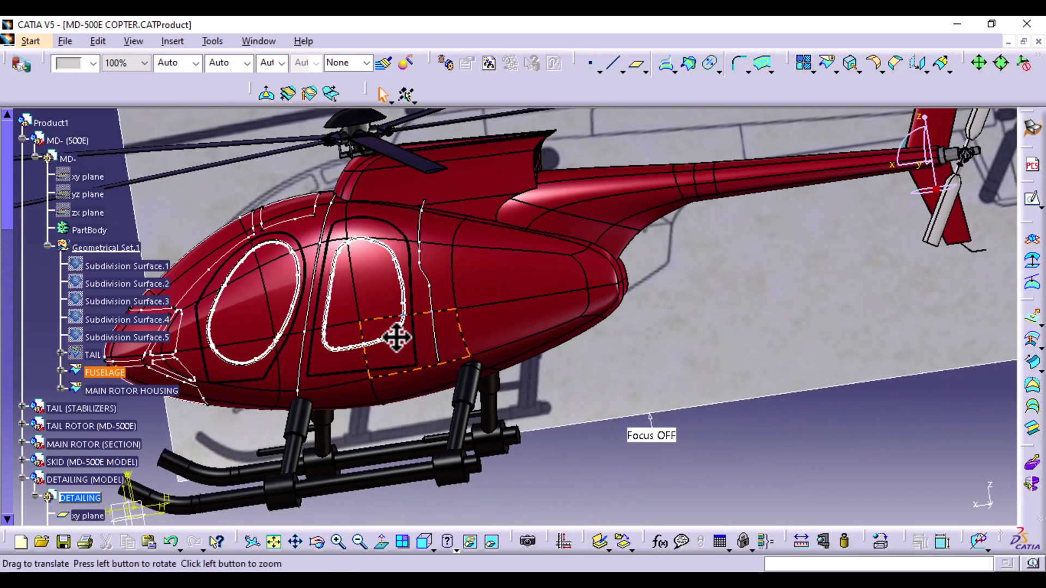
middle_drag(636, 295, 515, 307)
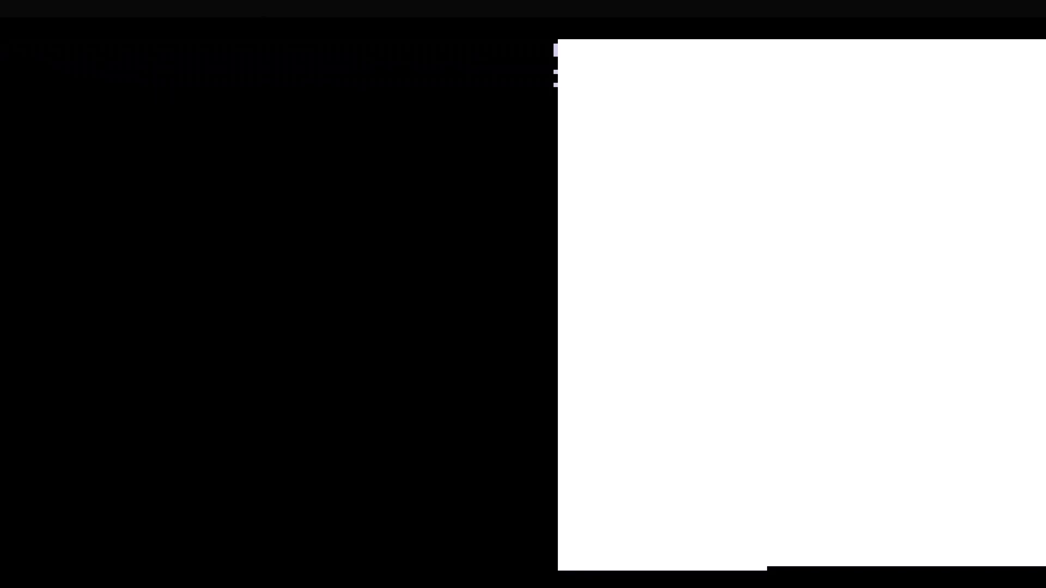